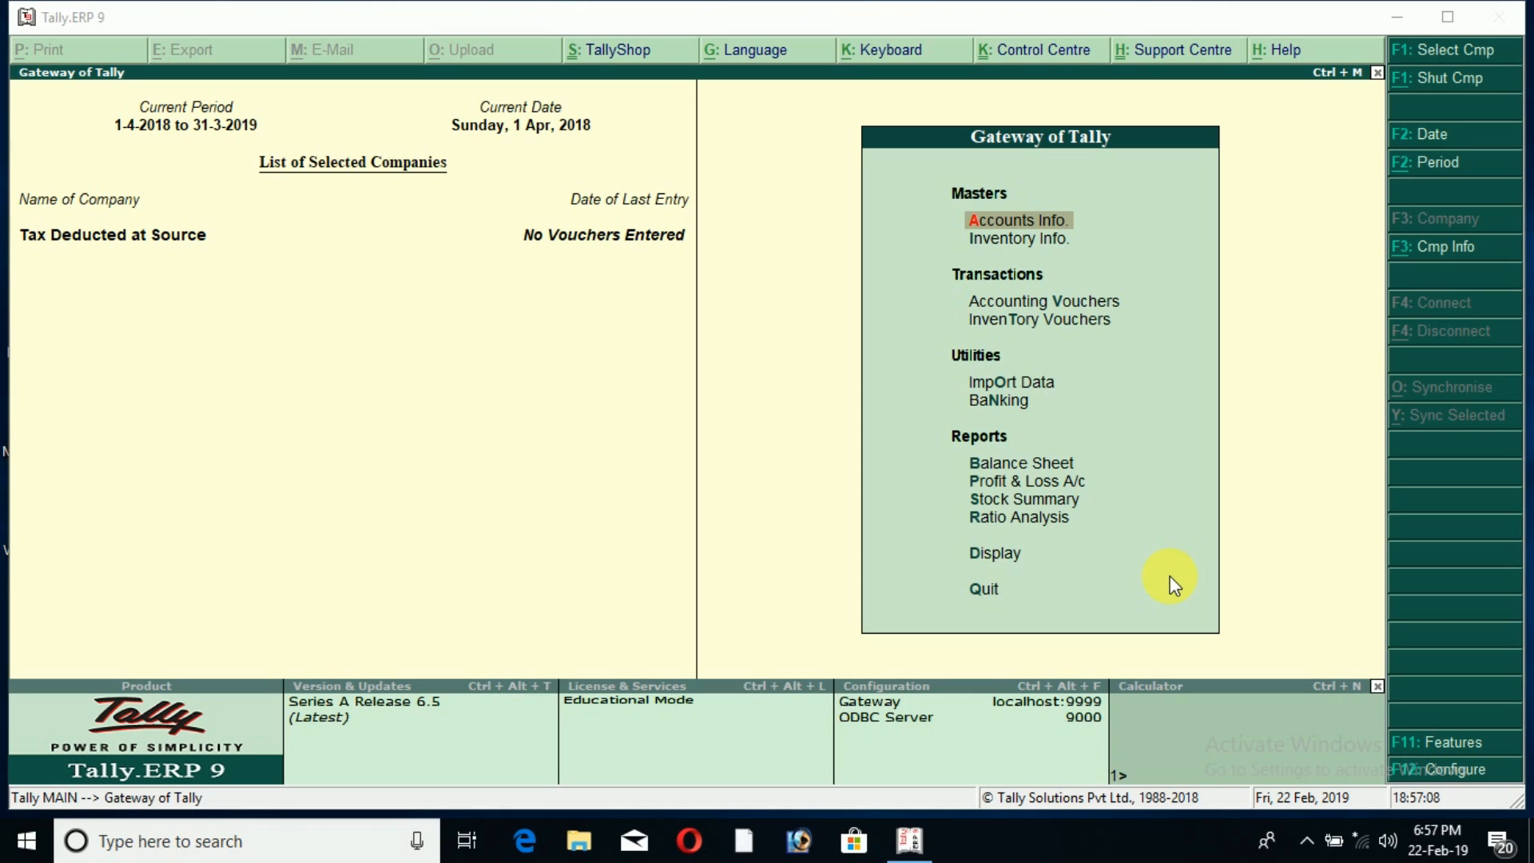
Step: Open the company's Statutory and Taxation features, keep GST enabled, and open the company GST details
click(1446, 747)
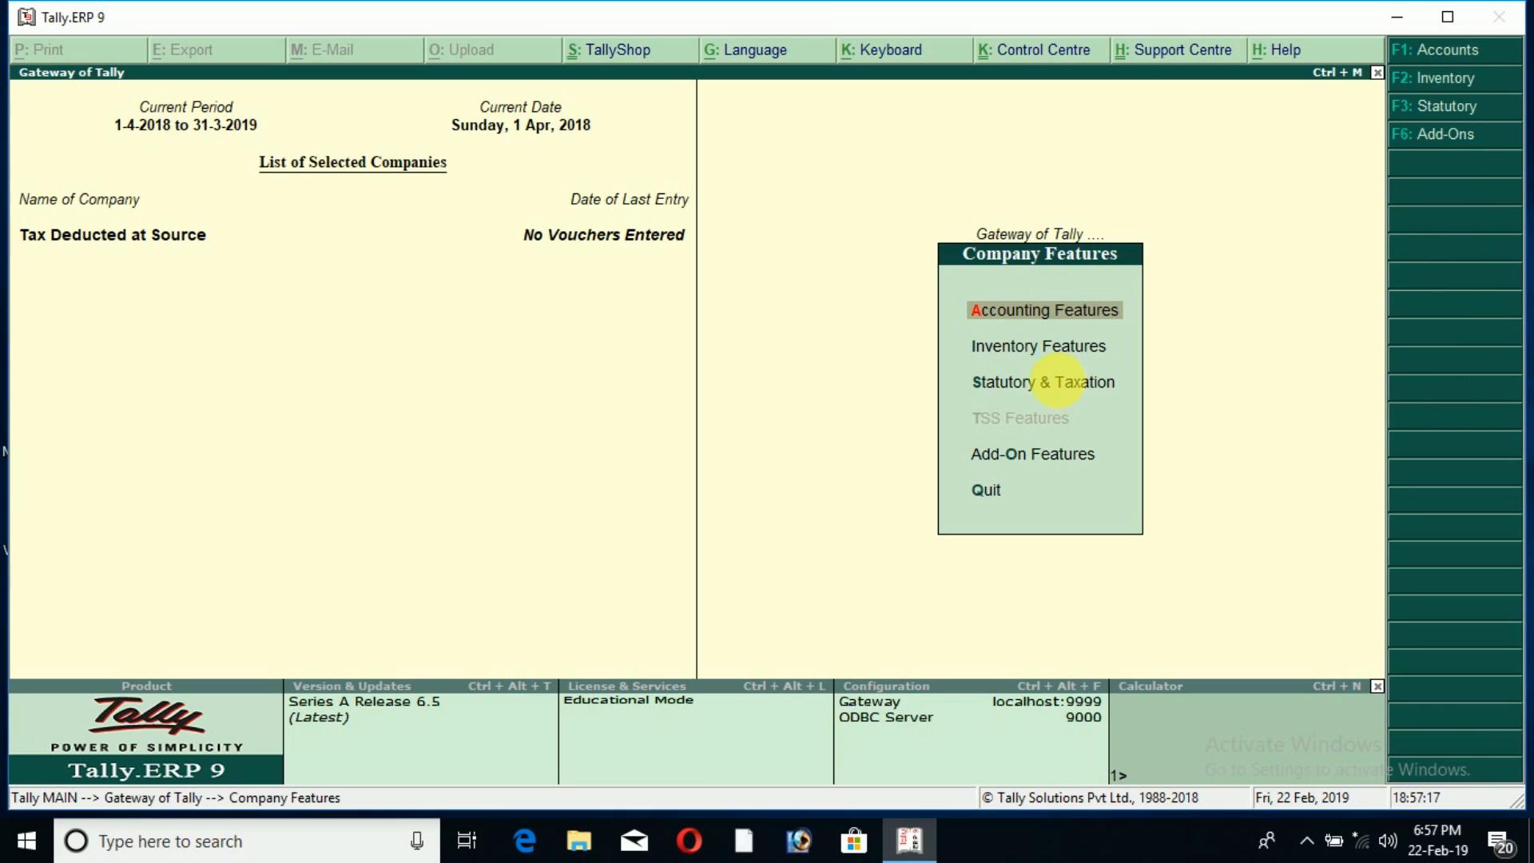
click(1057, 382)
click(1057, 382)
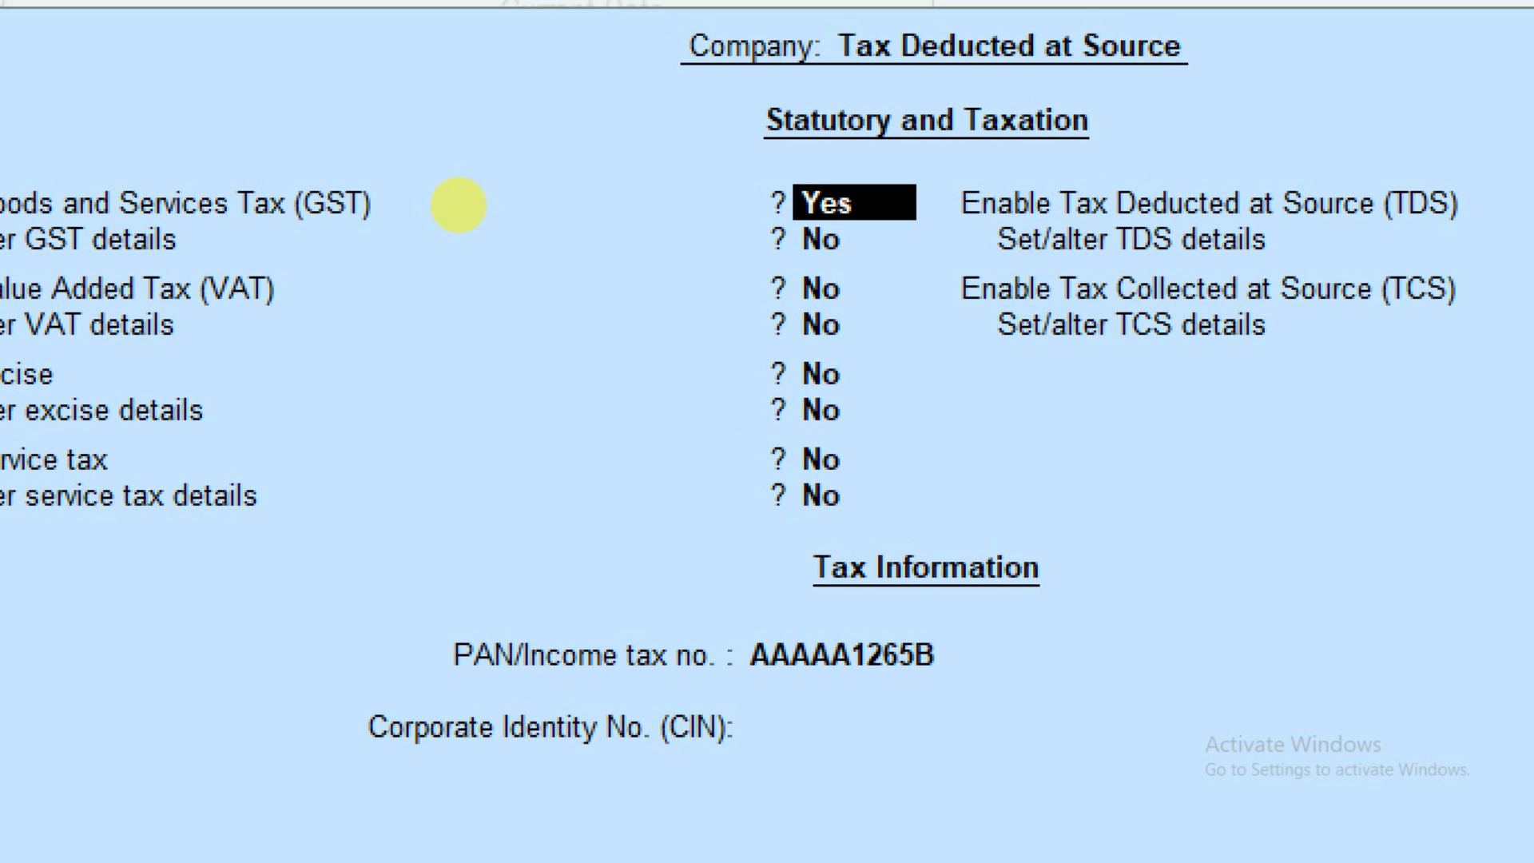
key(Return)
text(y)
key(Return)
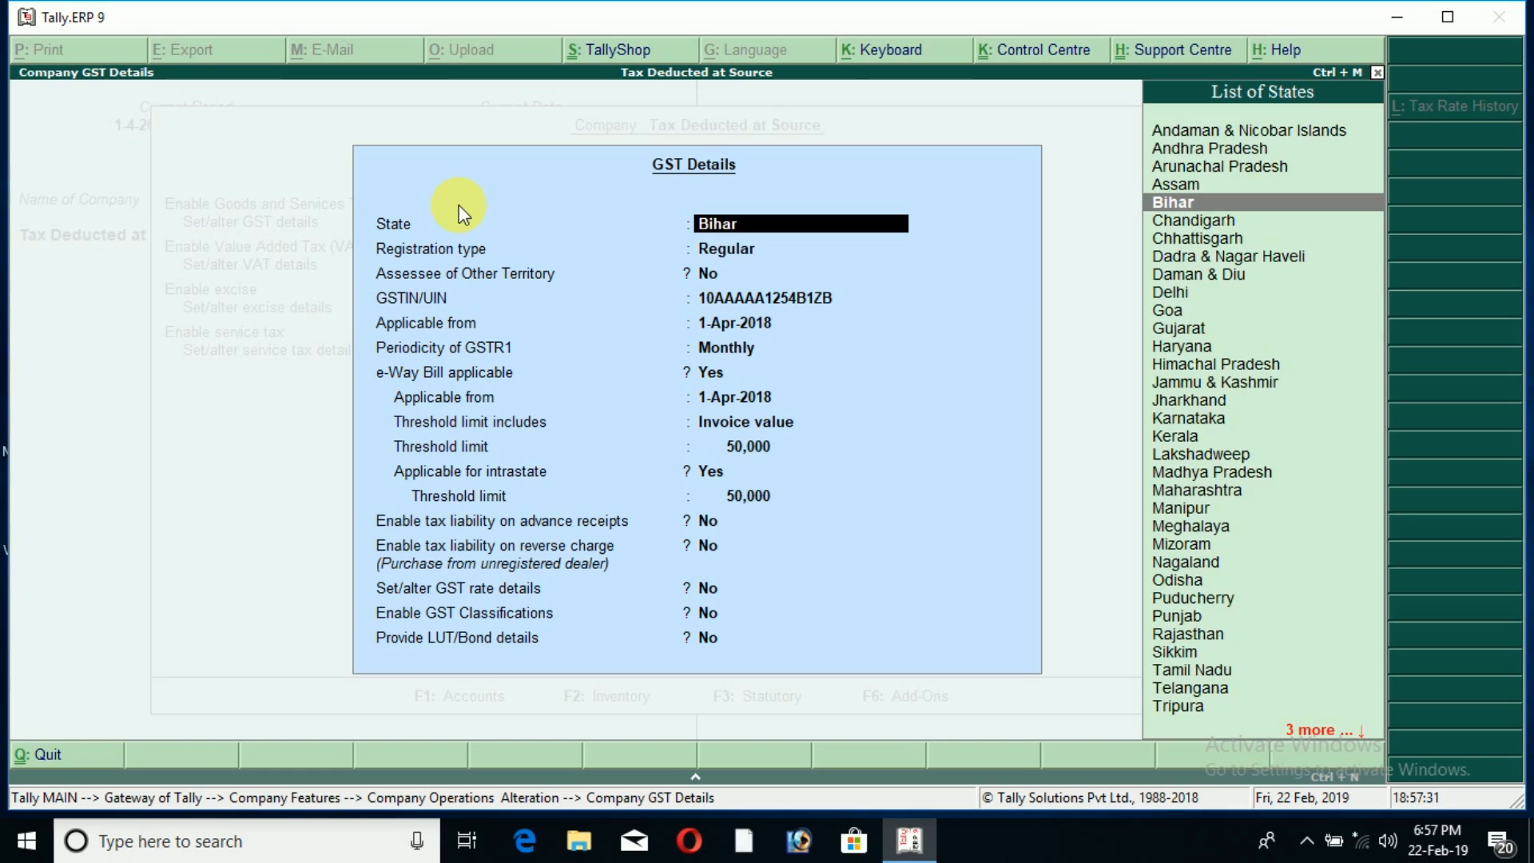
Step: Review the company GST details from state through LUT/Bond details and accept them as they are
key(Return)
key(Return)
key(Return)
key(Return)
key(Return)
key(Return)
key(Return)
key(Return)
key(Return)
key(Return)
key(Return)
key(Return)
key(Return)
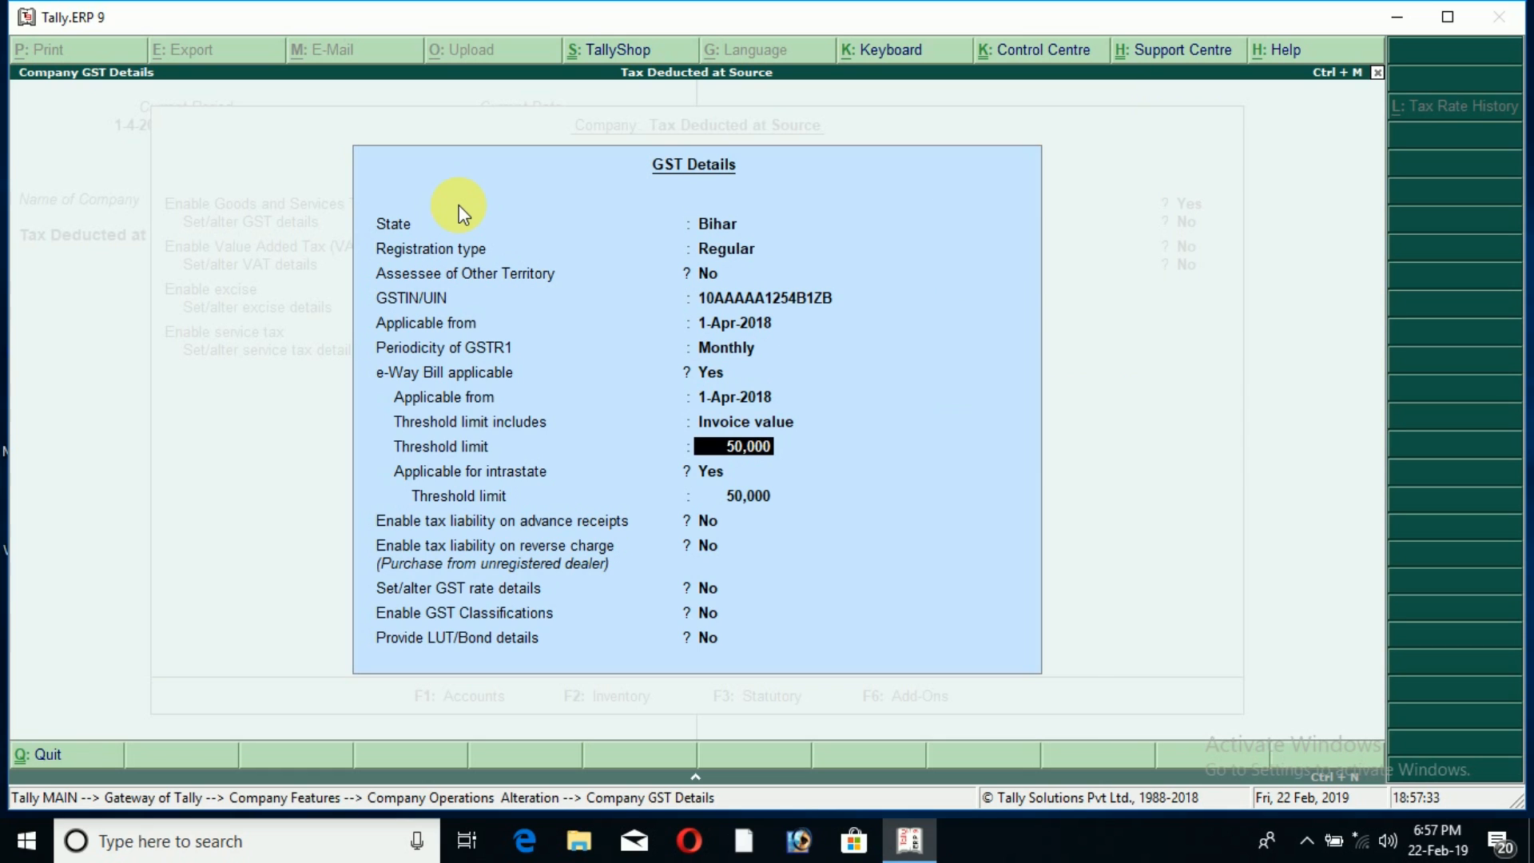
key(Return)
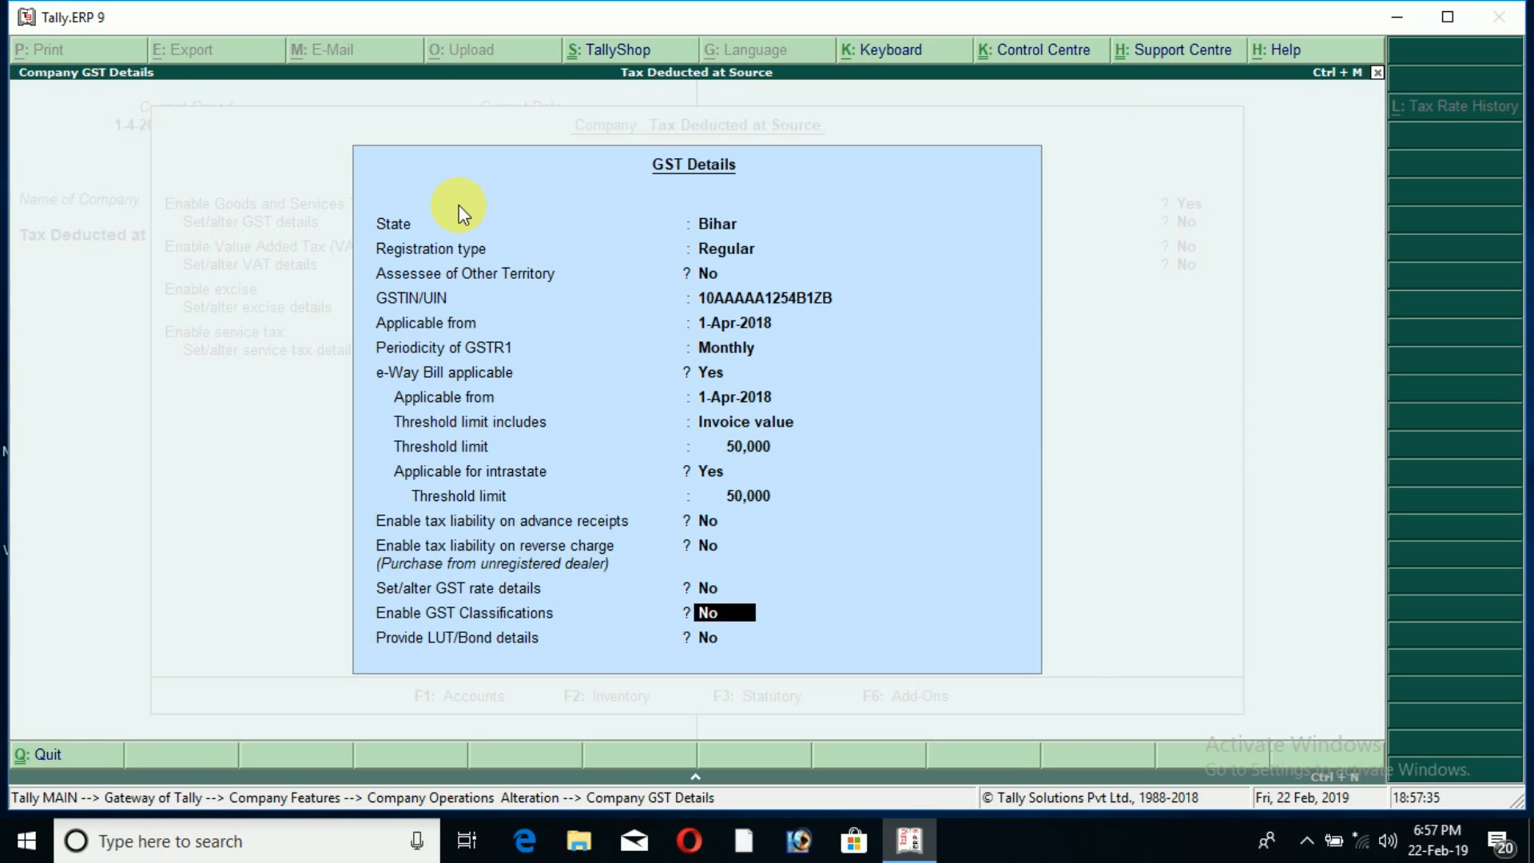
key(Return)
key(Return)
key(Return)
key(Return)
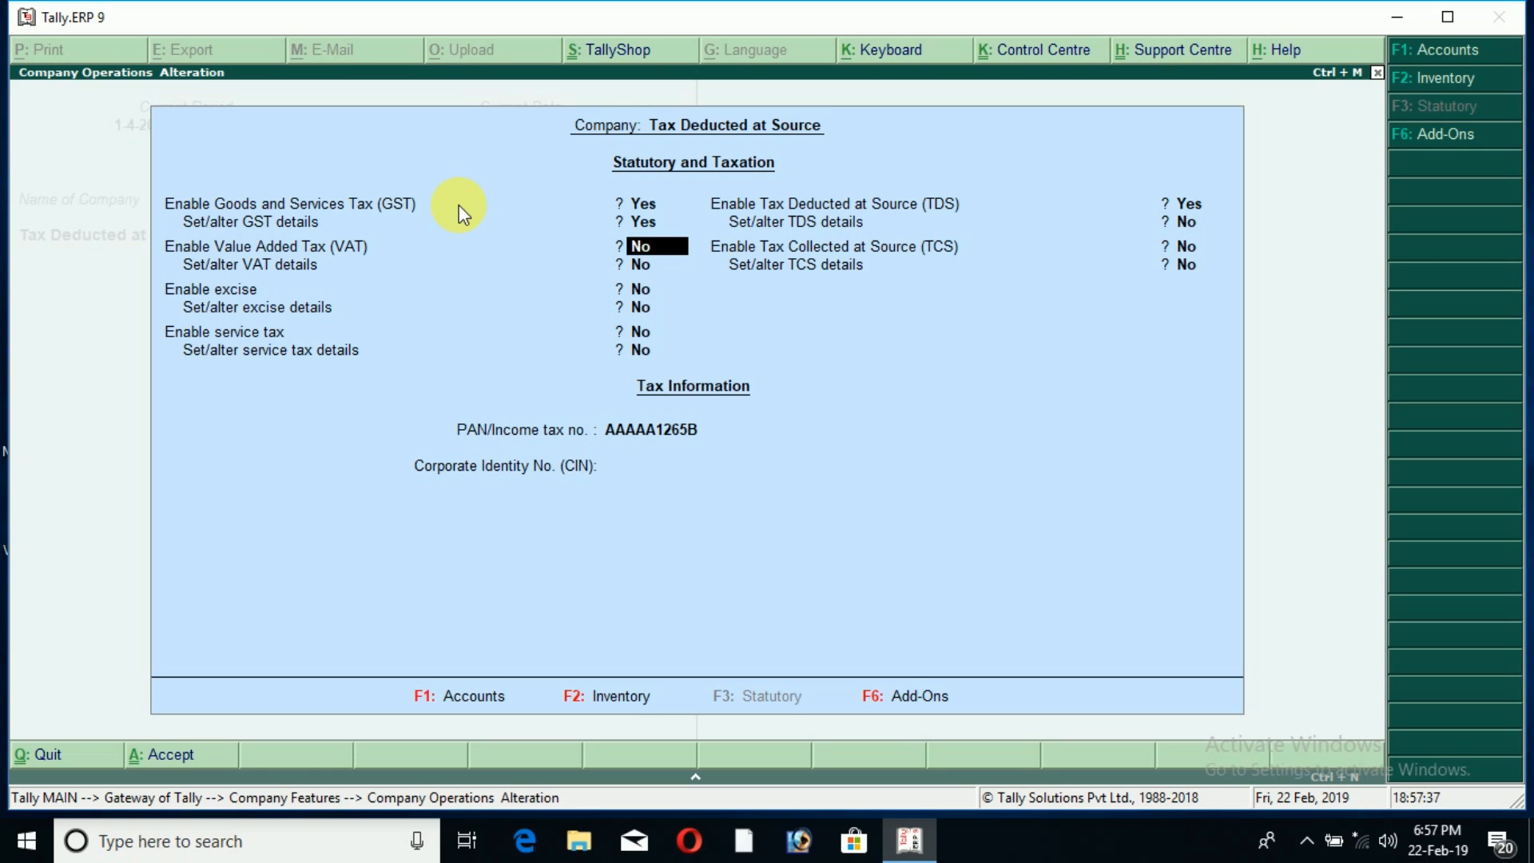
Step: Leave VAT, excise and service tax disabled, keep TDS enabled, and open the company TDS deductor details
key(Return)
key(Return)
key(Return)
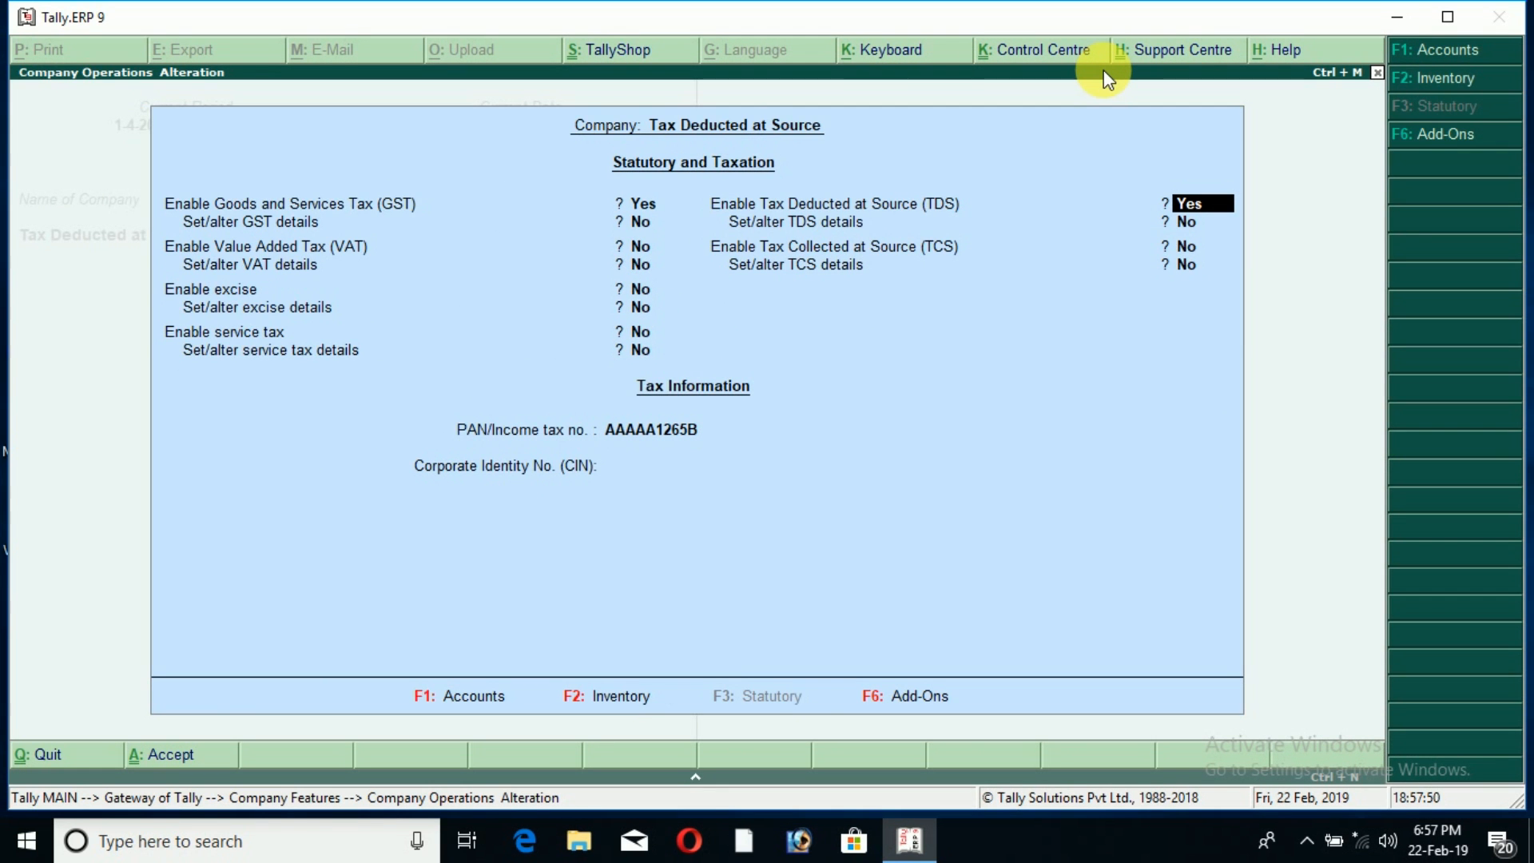
key(Return)
key(y)
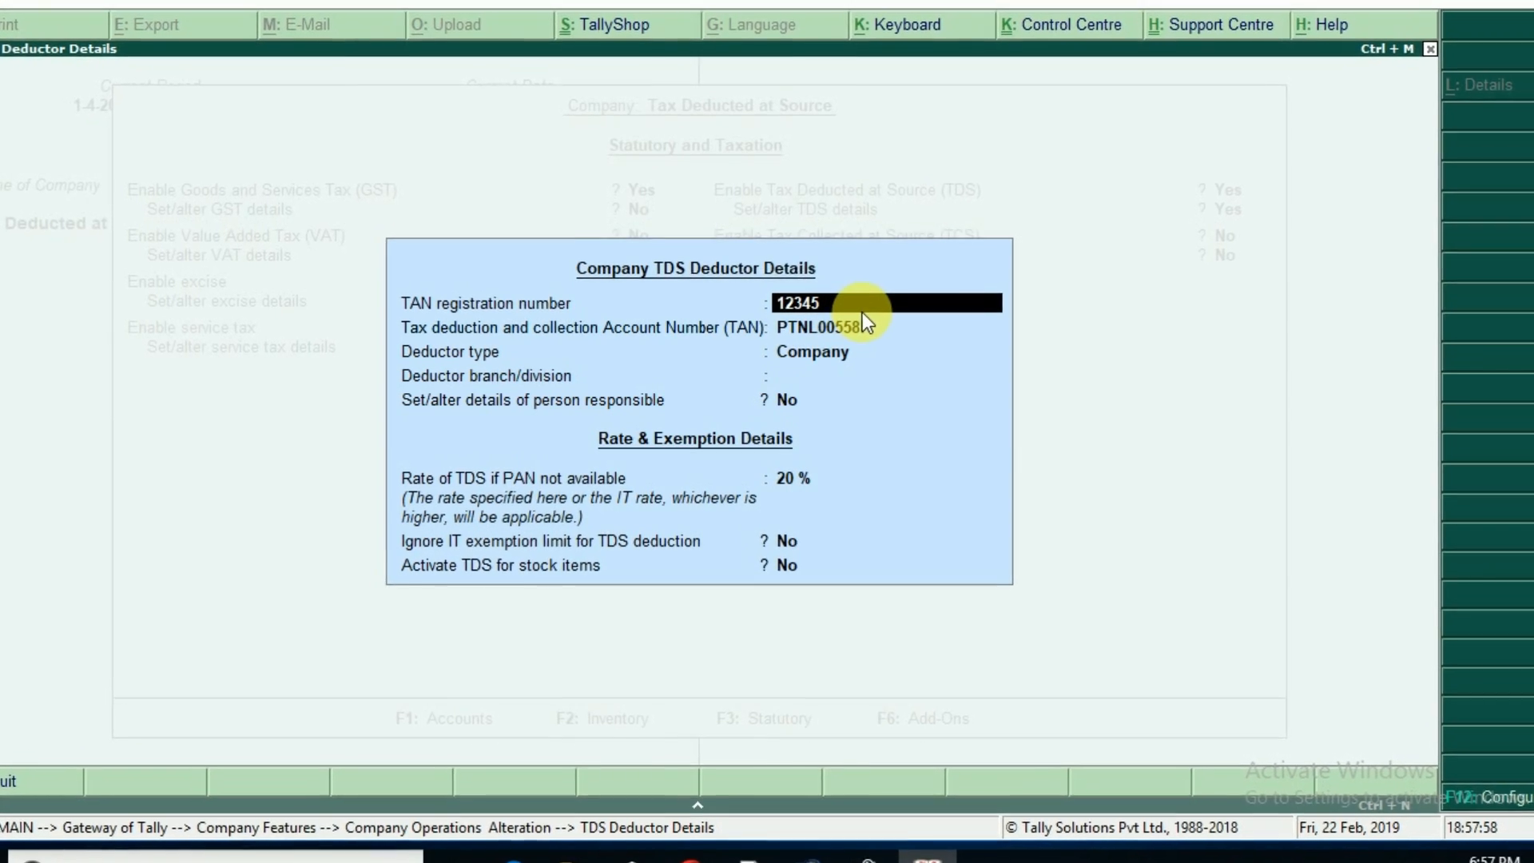
Step: Keep the TAN fields as filled, choose Company as the deductor type, and leave the branch/division blank
key(Return)
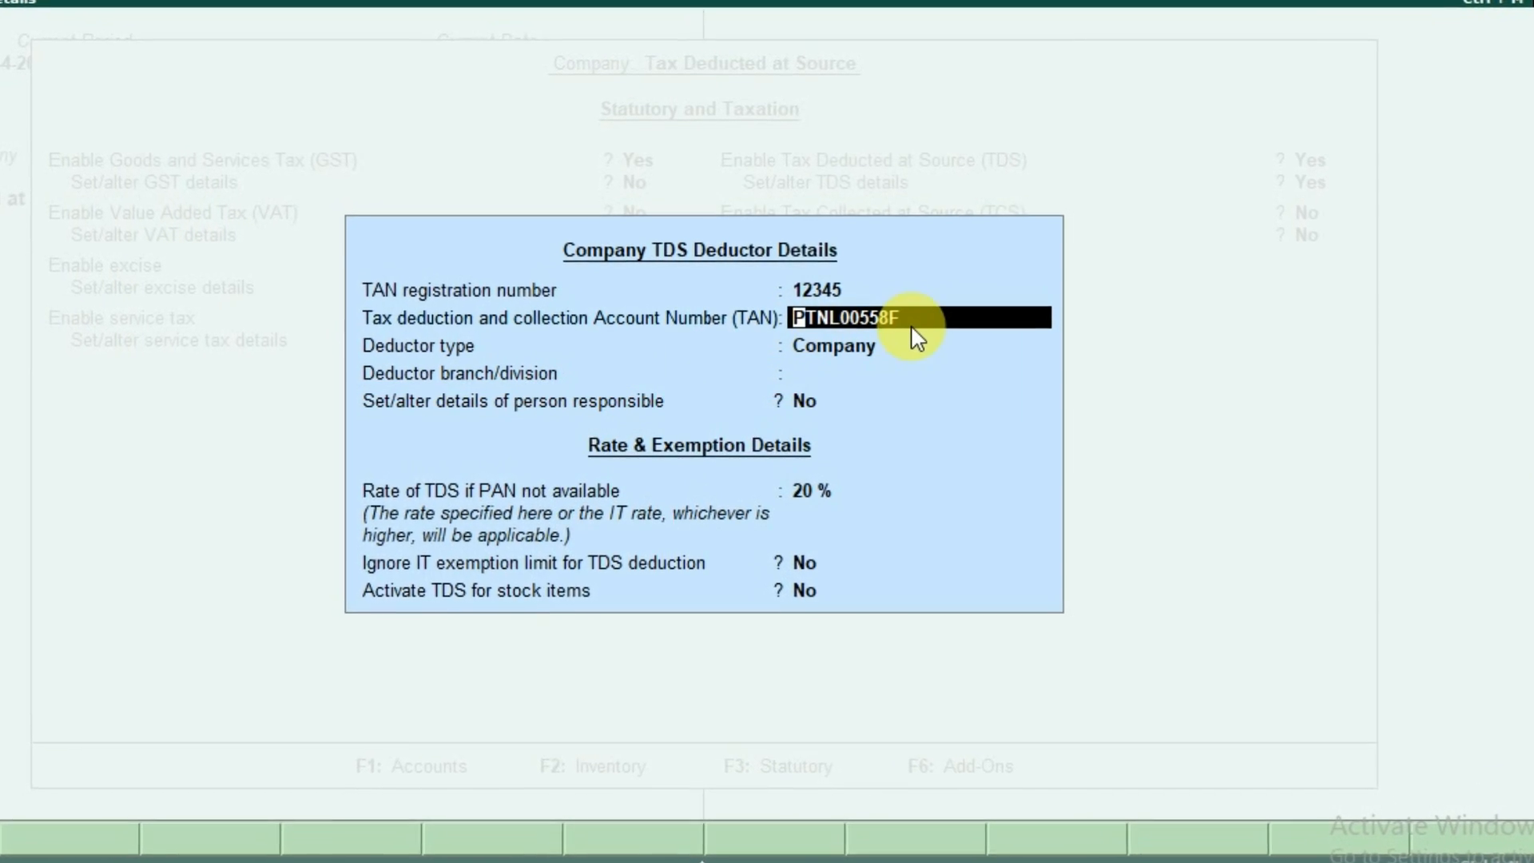
key(Return)
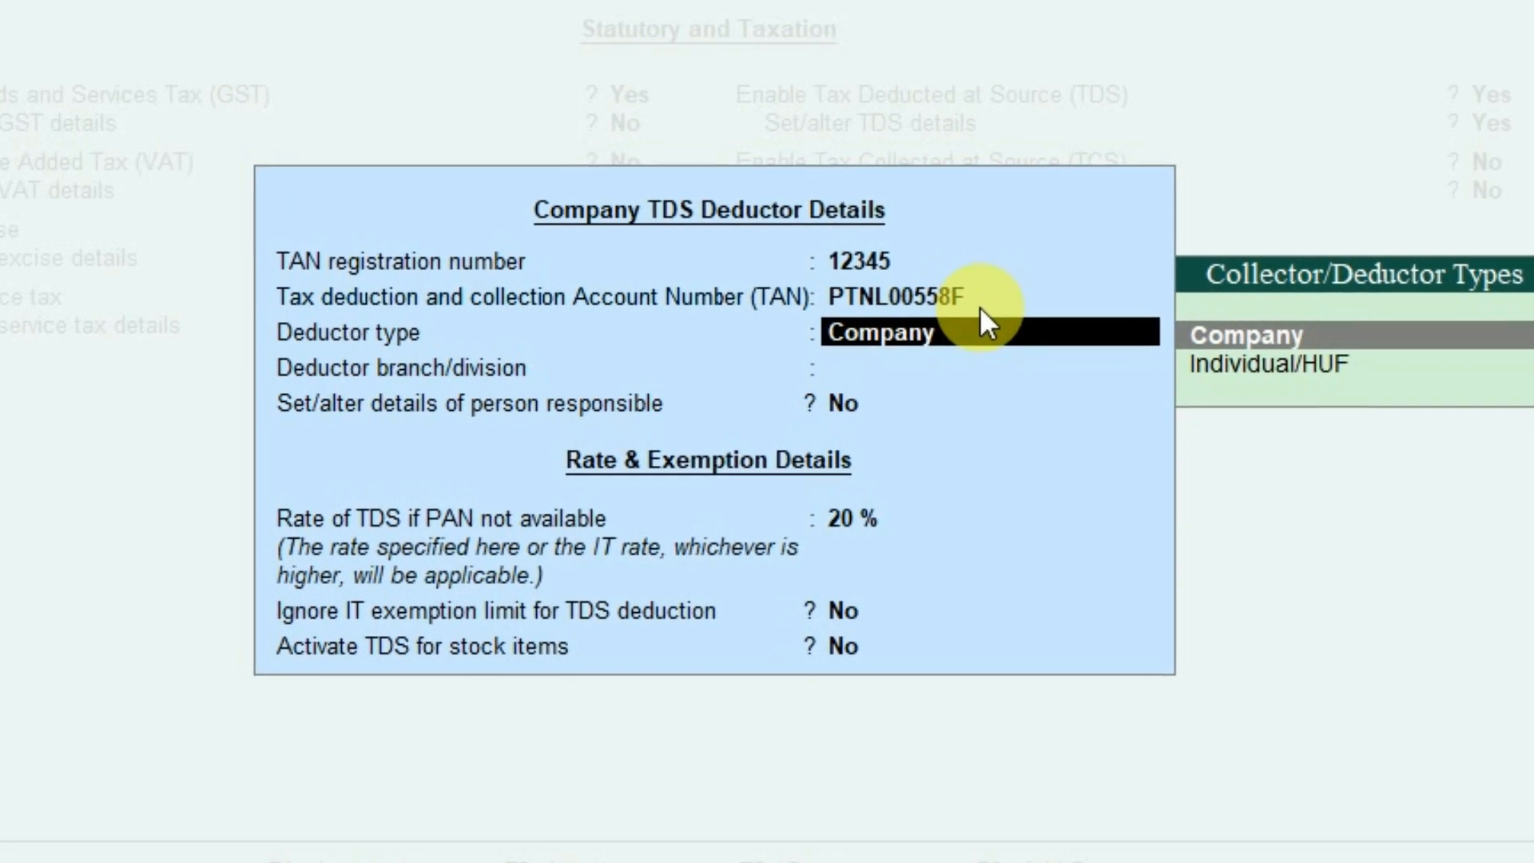
key(Down)
key(Up)
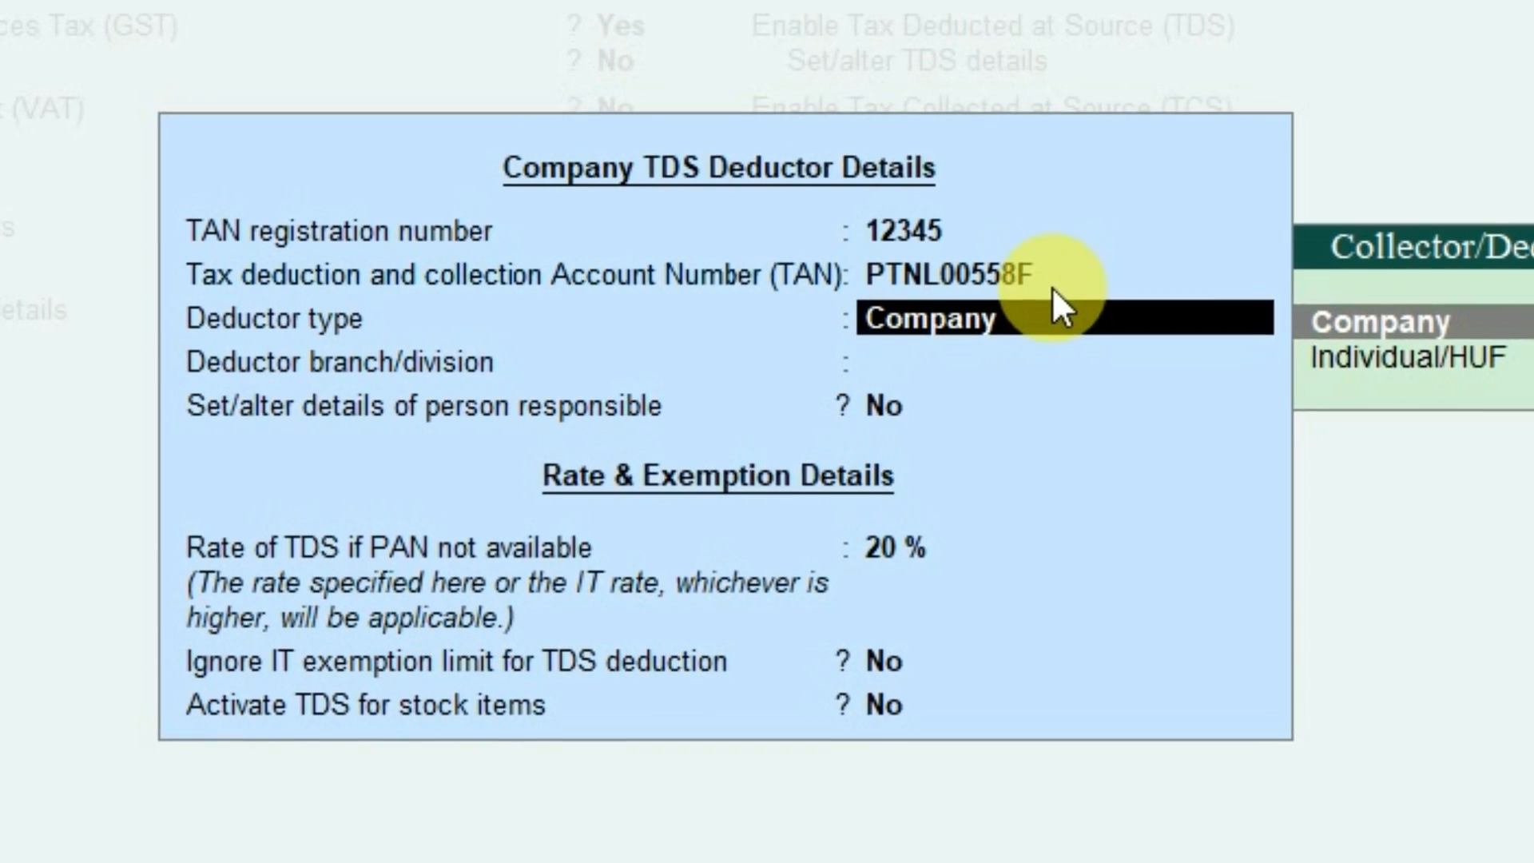
key(Return)
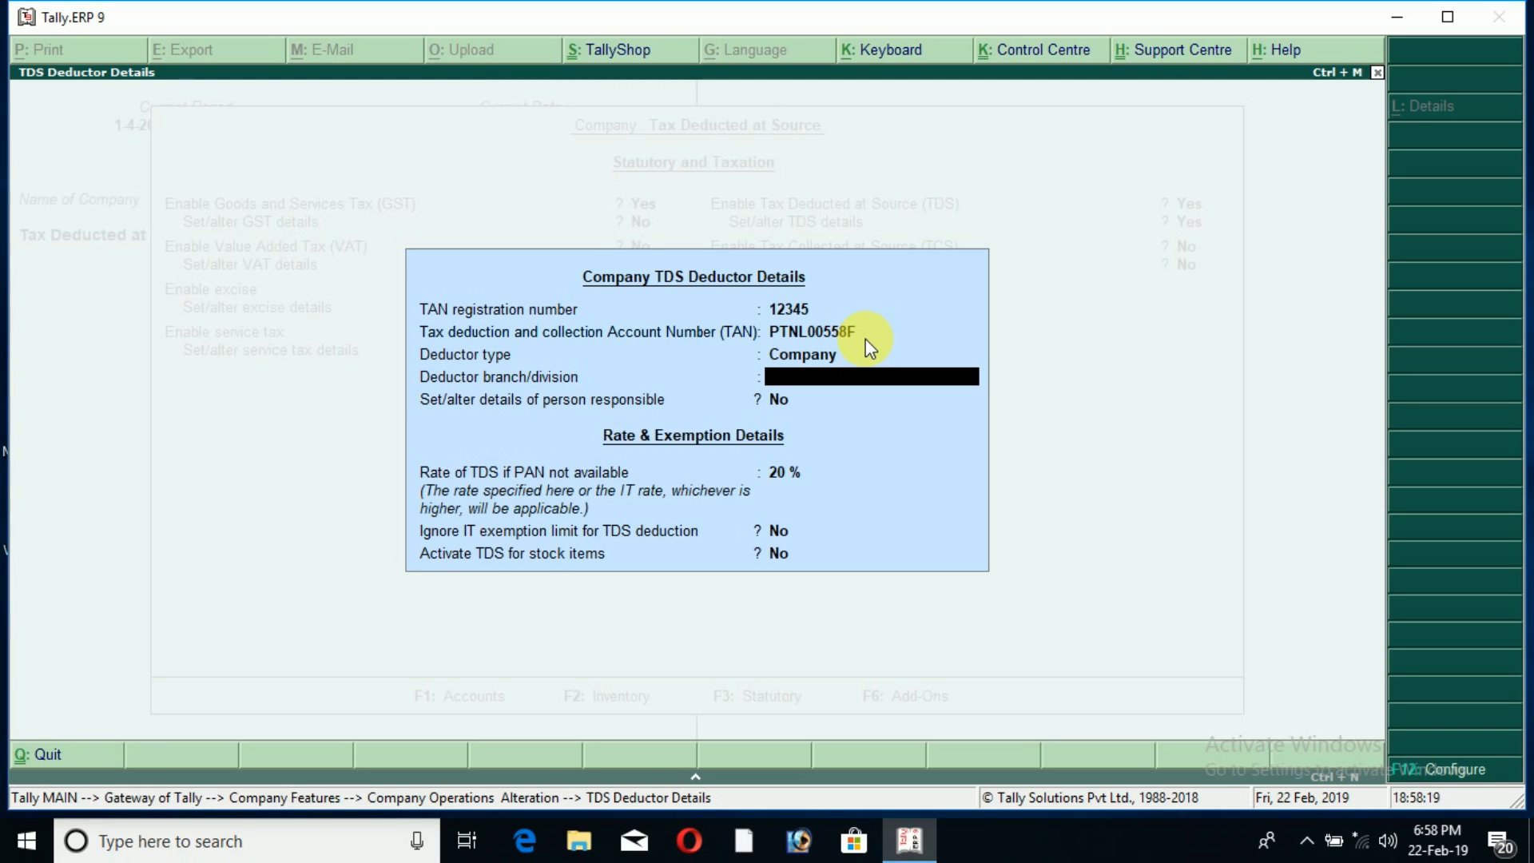
key(Return)
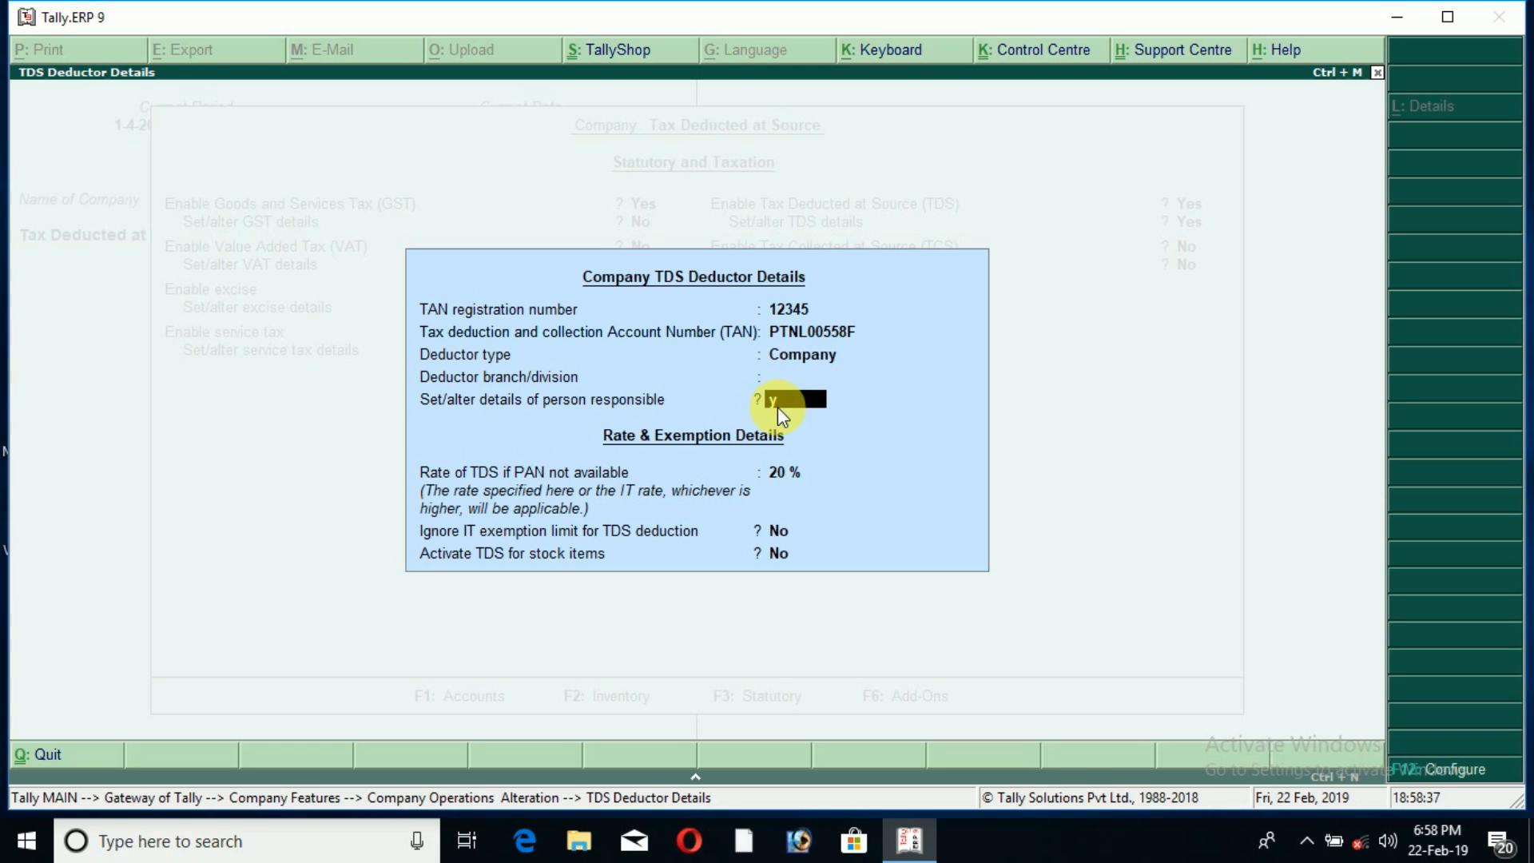
Step: Open the person responsible details from the TDS deductor details, review every field, and accept them as filled
key(Return)
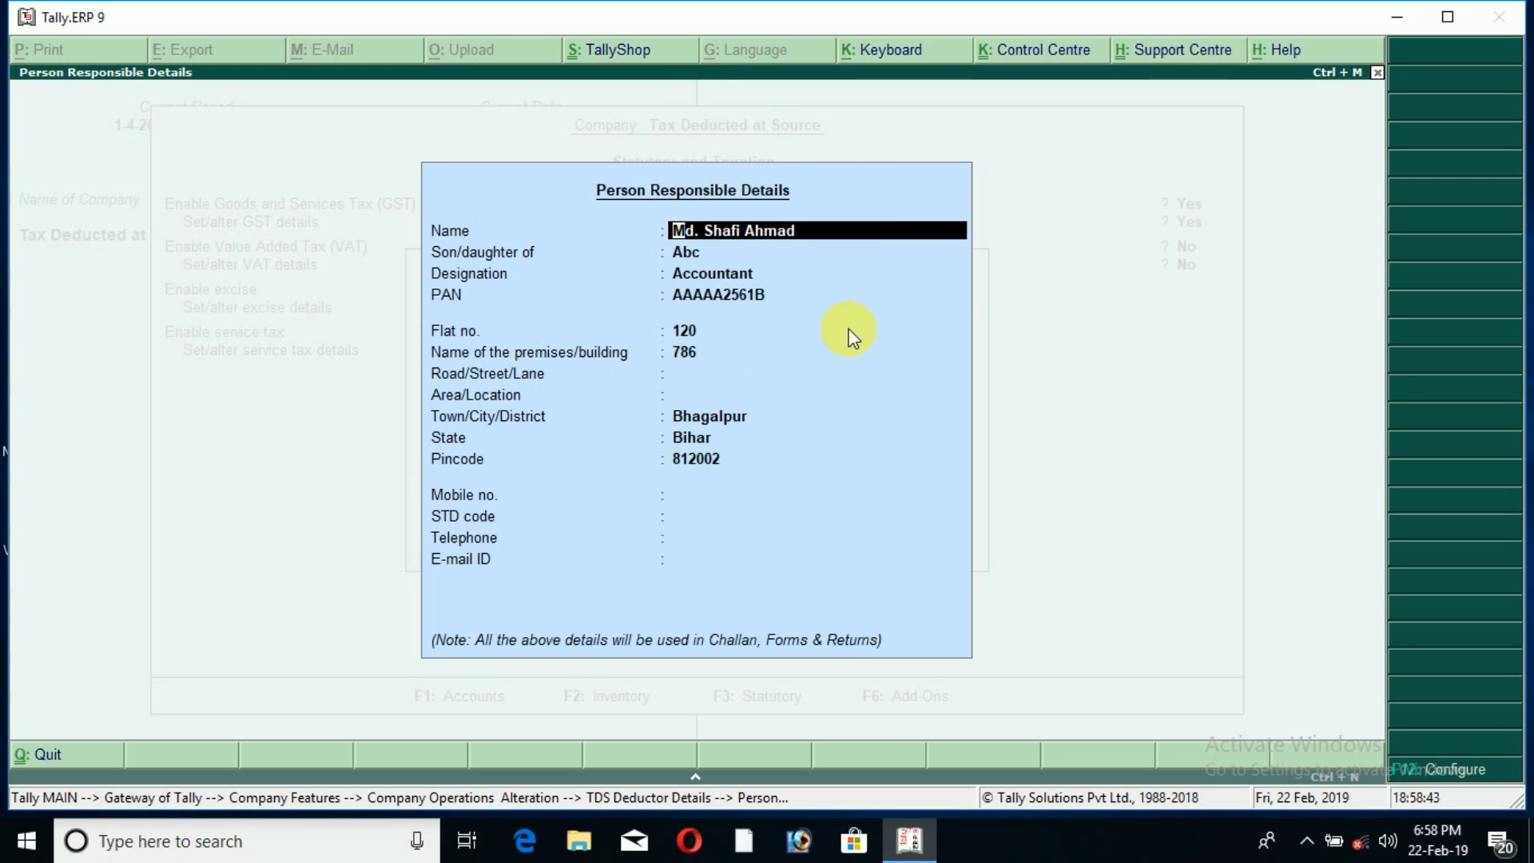
key(Return)
key(Return)
key(Return)
key(Return)
key(Return)
key(Return)
key(Return)
key(Return)
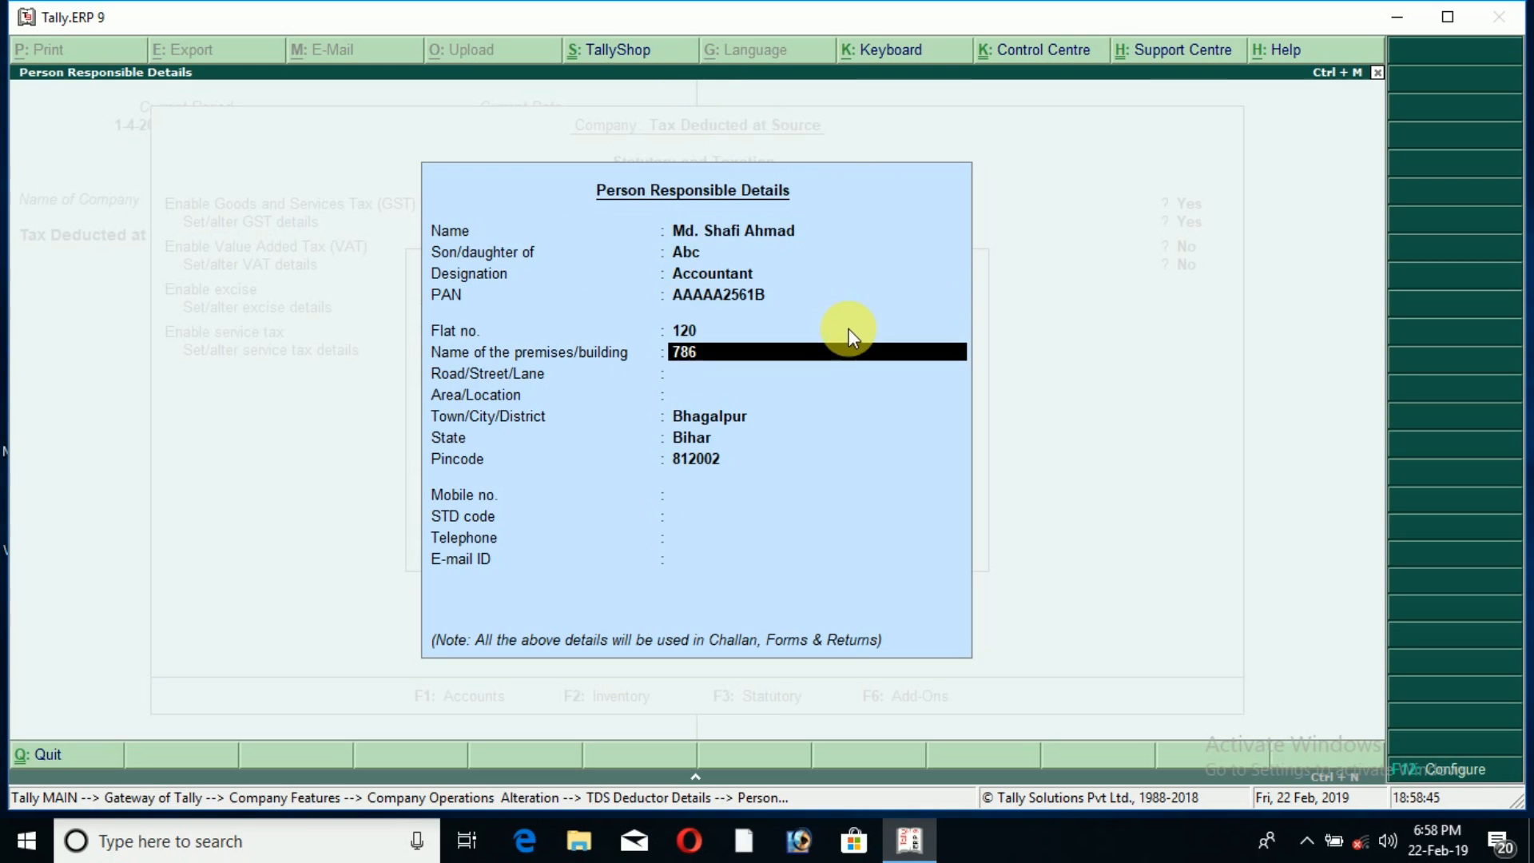
key(Return)
key(Return)
key(Return)
key(Return)
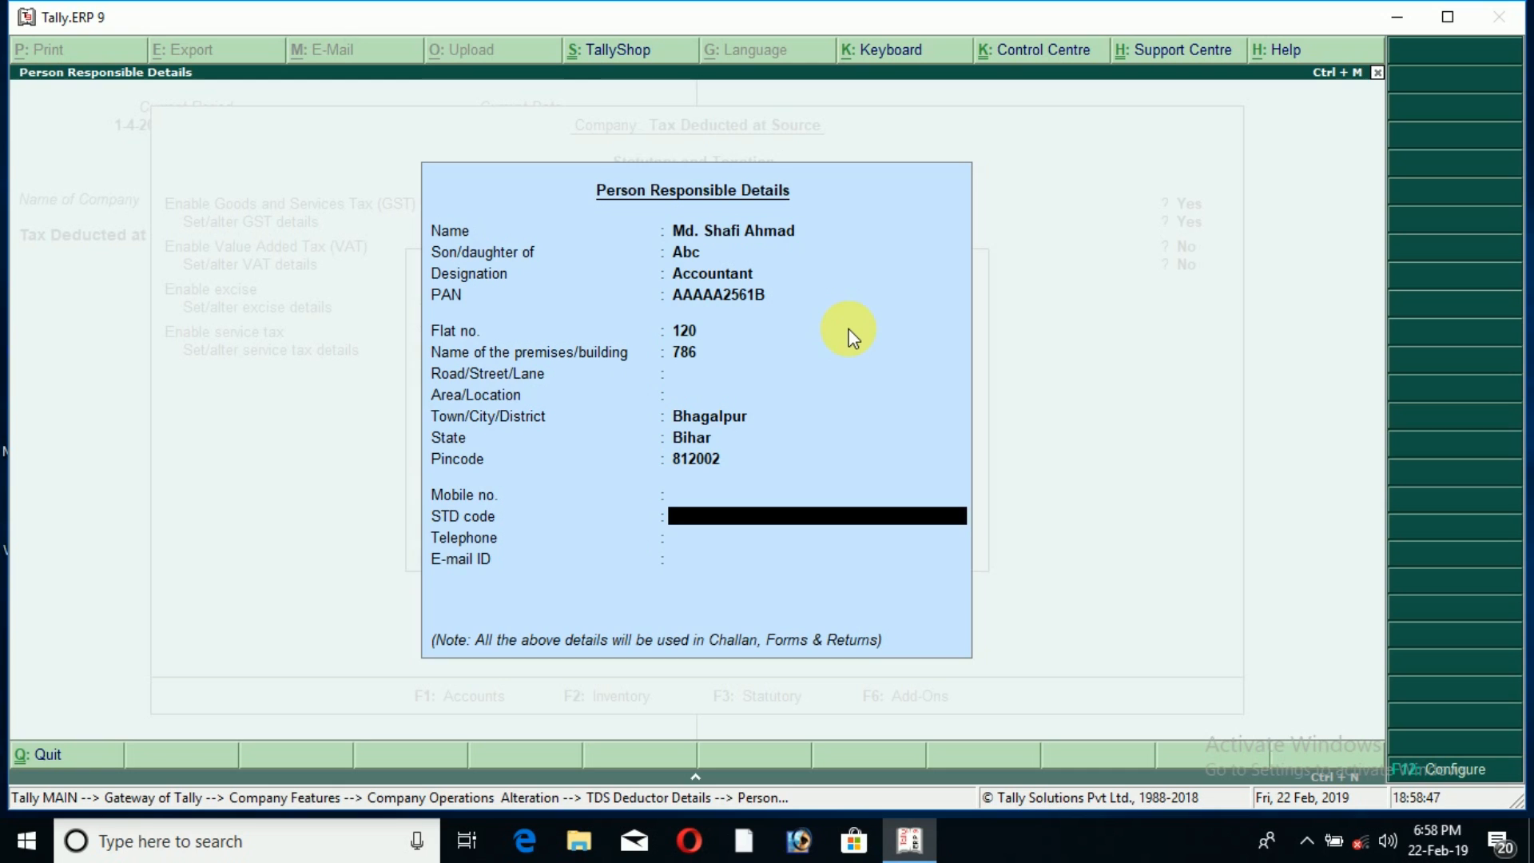
key(Return)
key(Return)
key(Return)
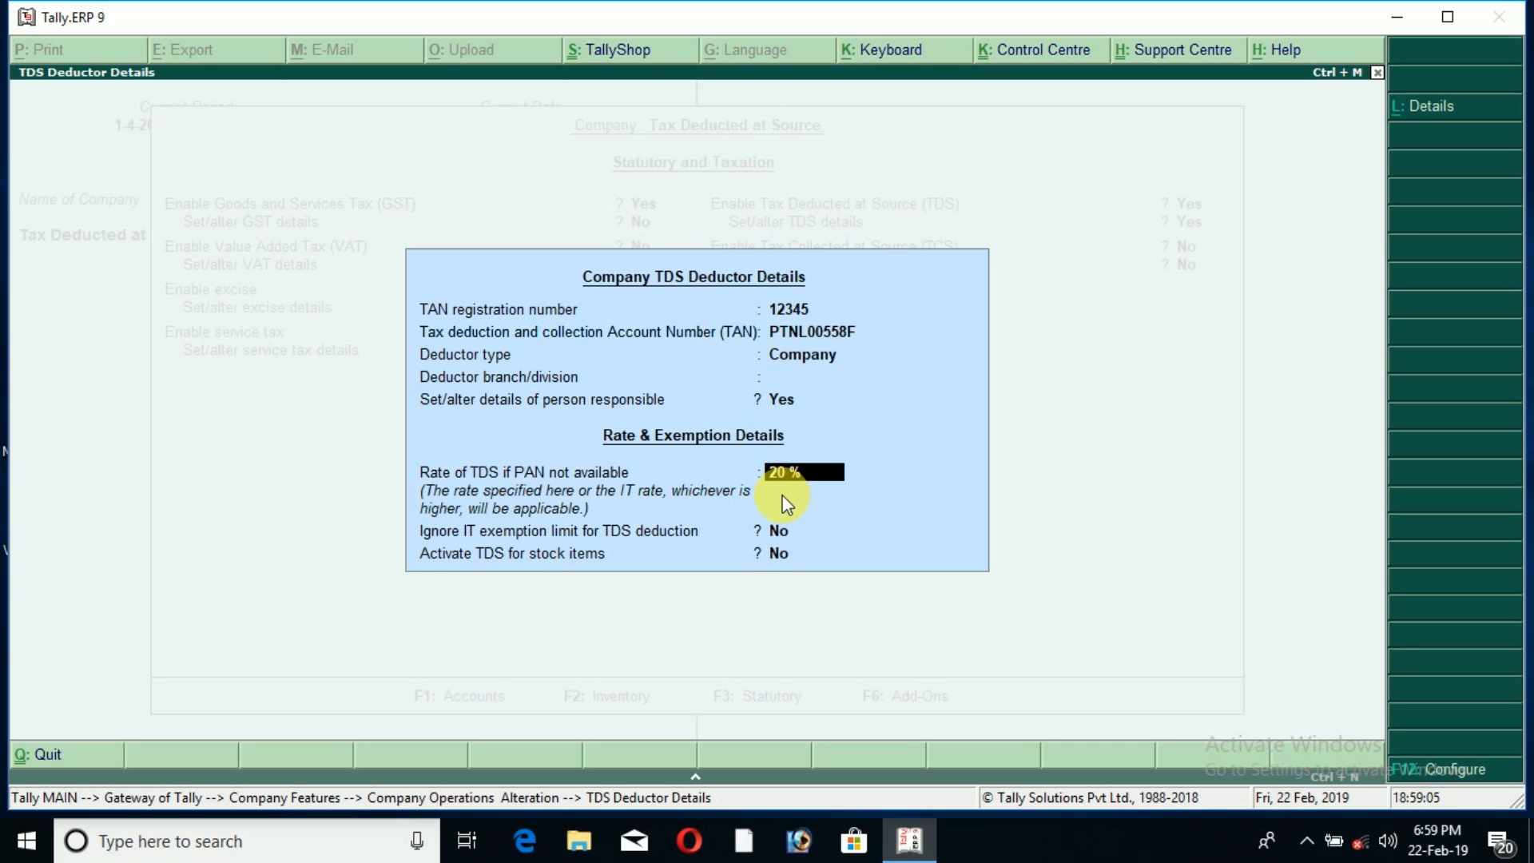
Step: Accept the 20% TDS rate for missing PAN, with the IT exemption override and TDS for stock items at No
key(Return)
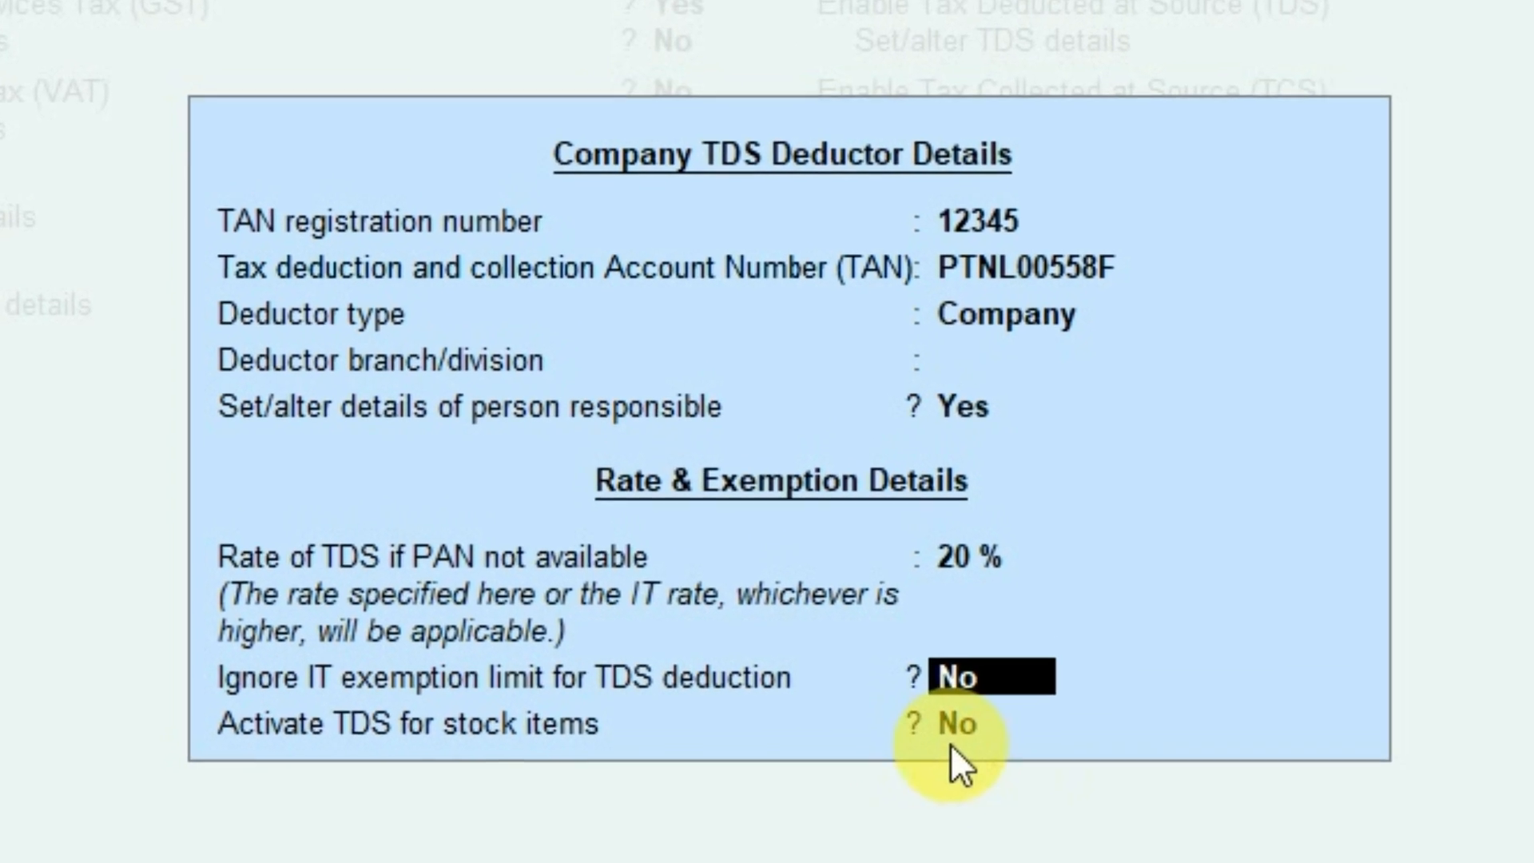
key(Return)
key(Return)
key(Return)
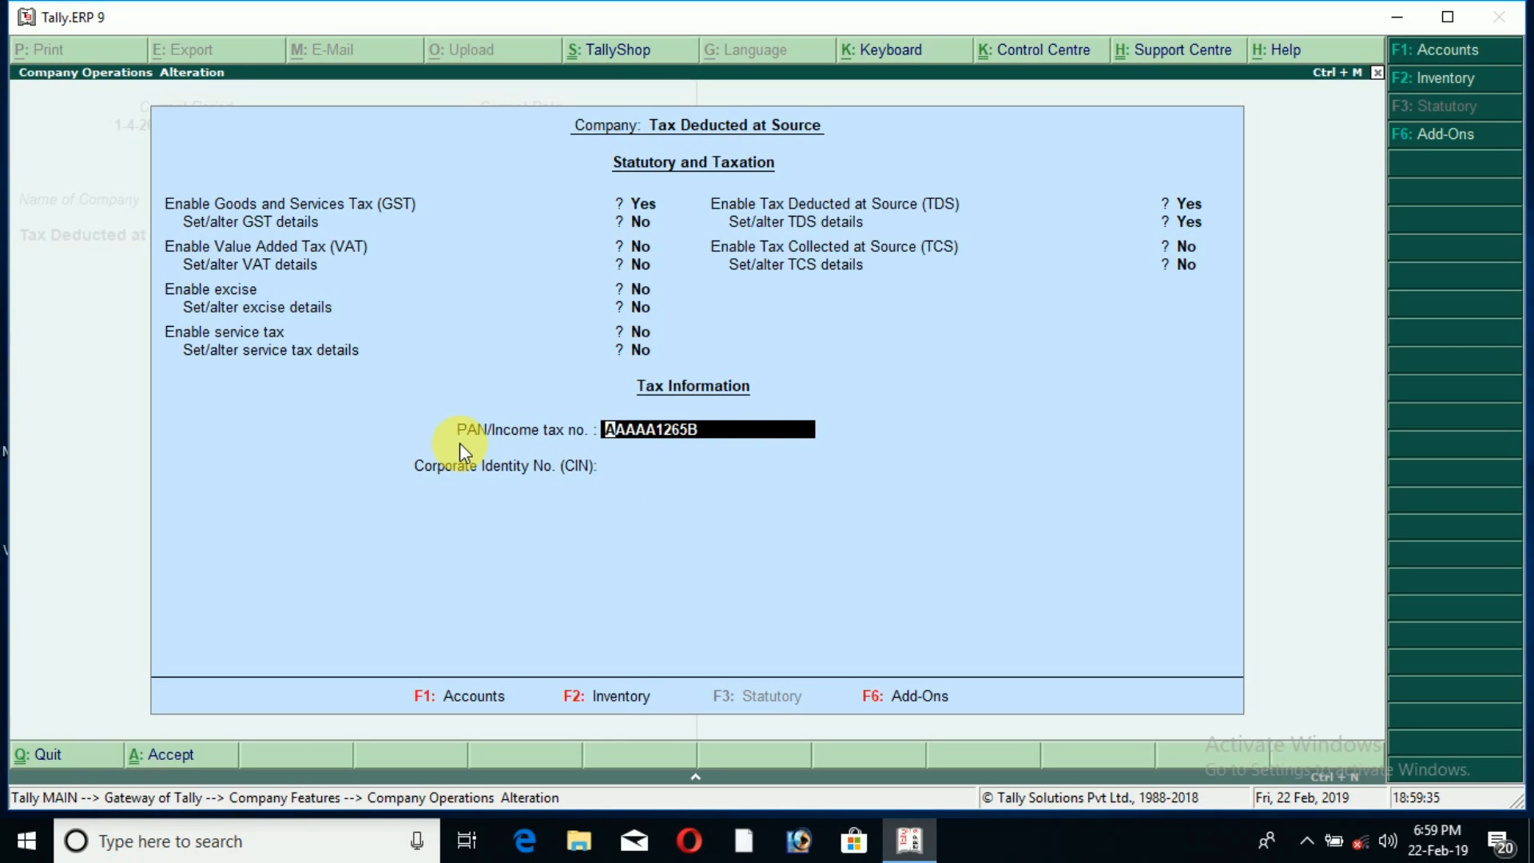
Step: Keep the tax information as filled, save the statutory and taxation settings, and return to the Gateway of Tally
key(Return)
key(Return)
key(y)
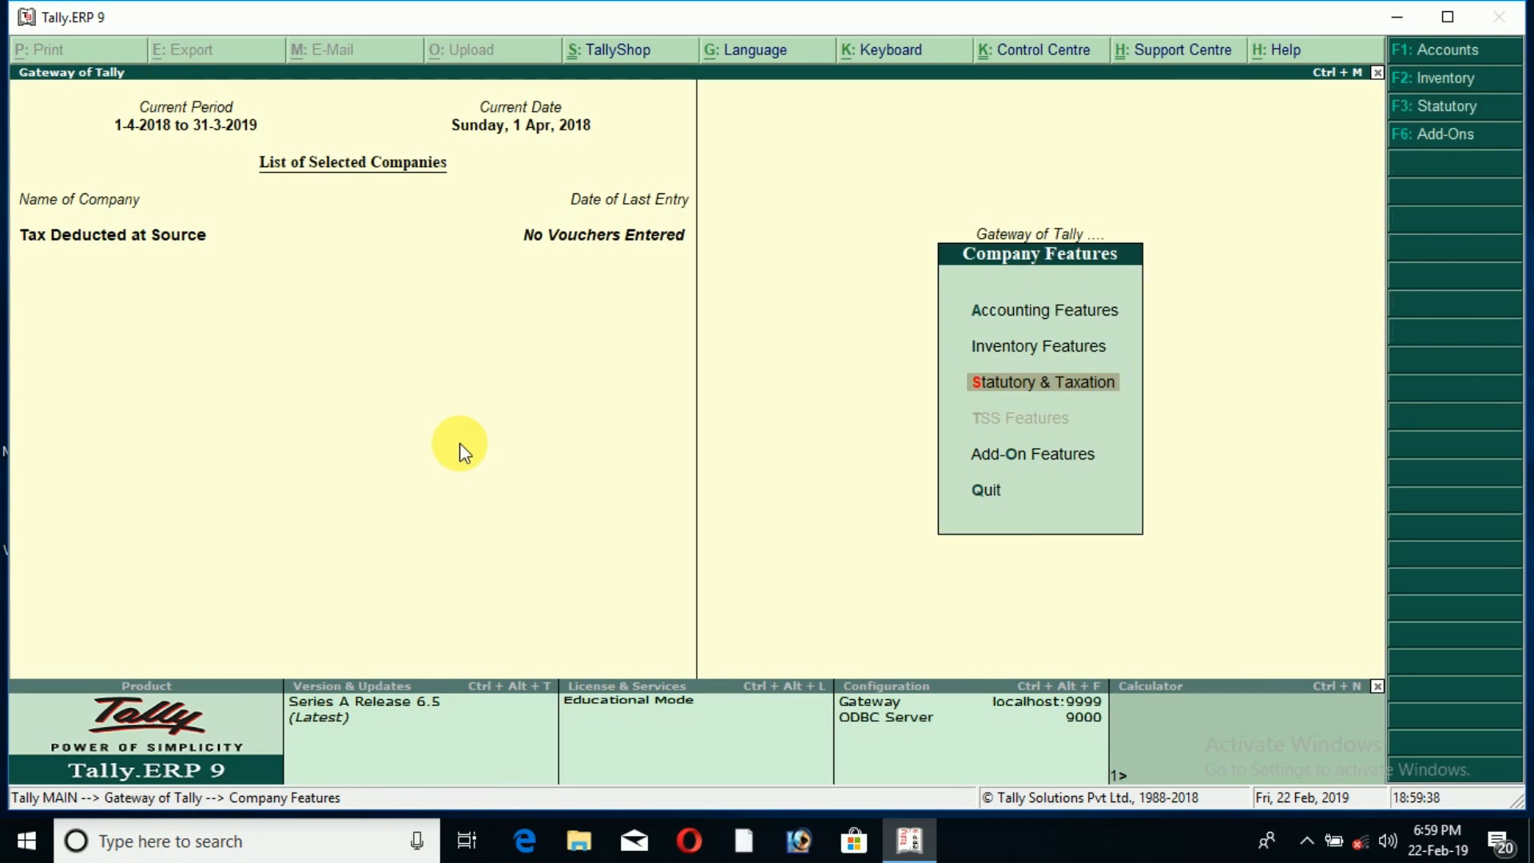
key(Escape)
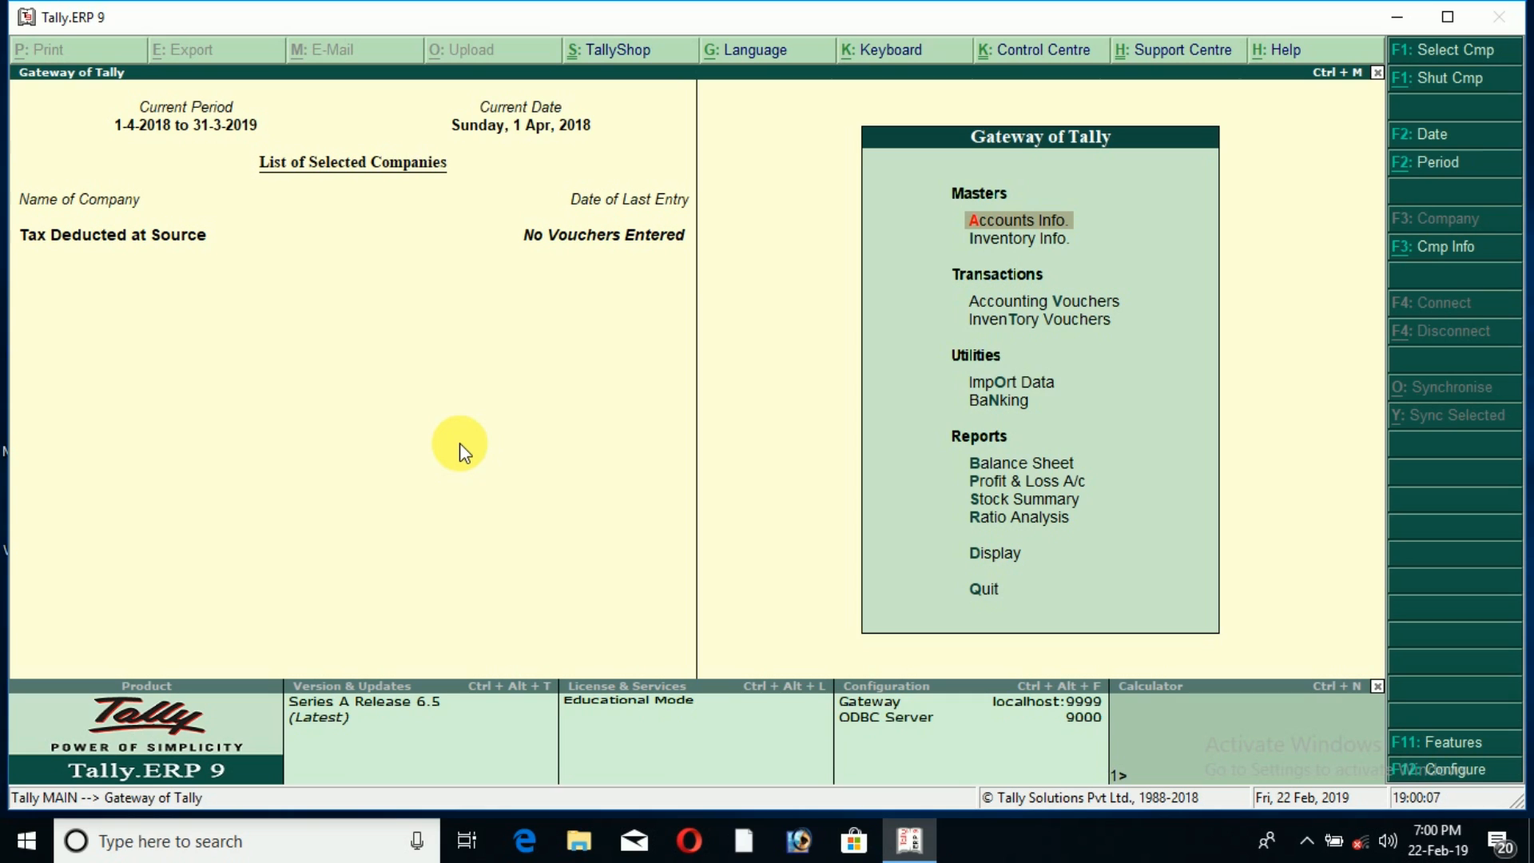
Step: Open the Audit Fee ledger for alteration from the single-ledger masters
key(Return)
key(Down)
key(Return)
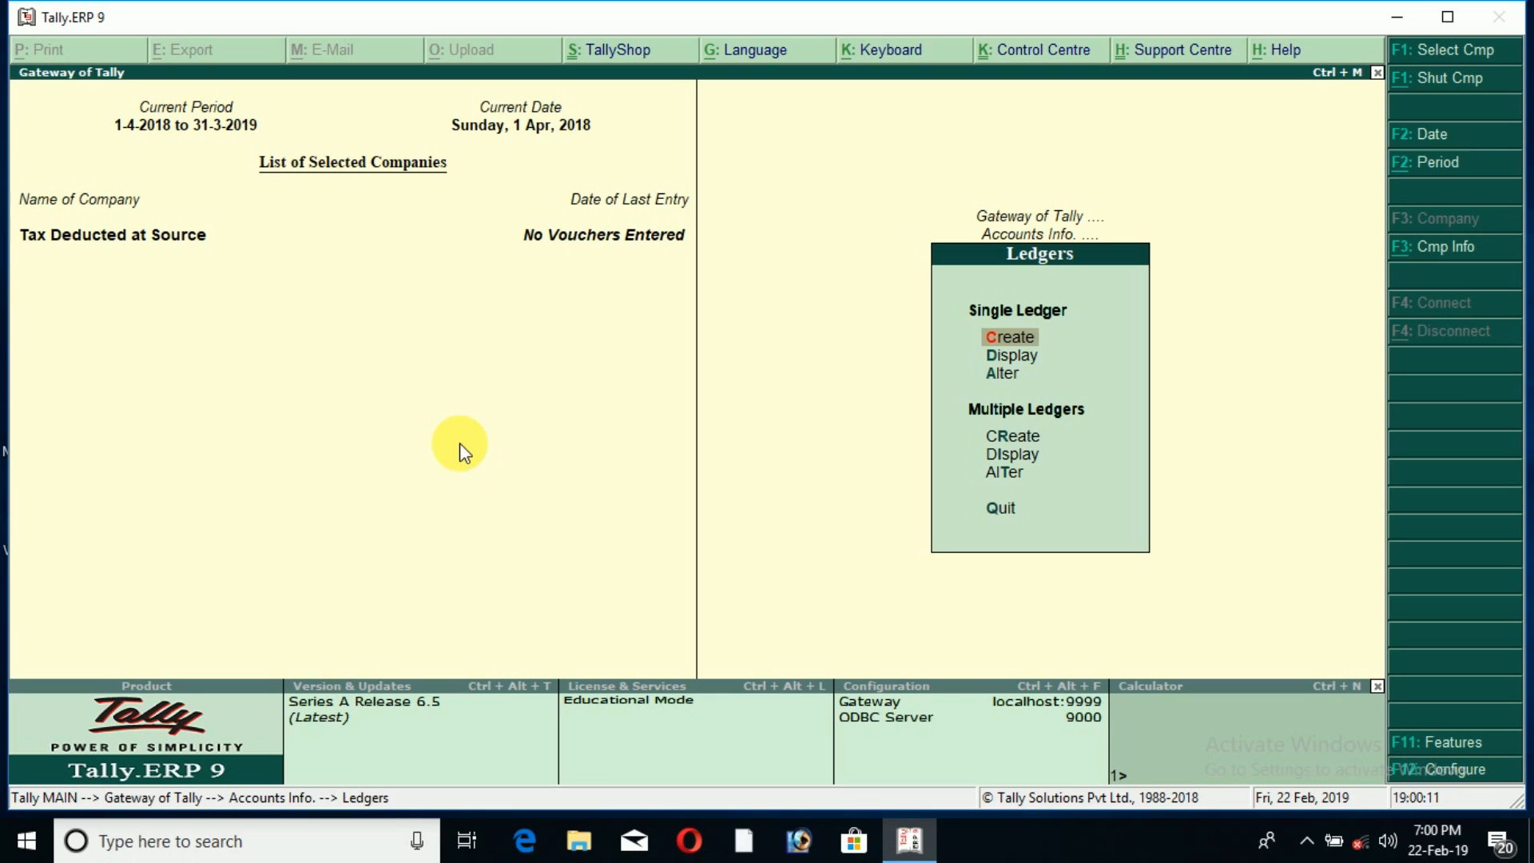
key(Down)
key(Down)
key(Return)
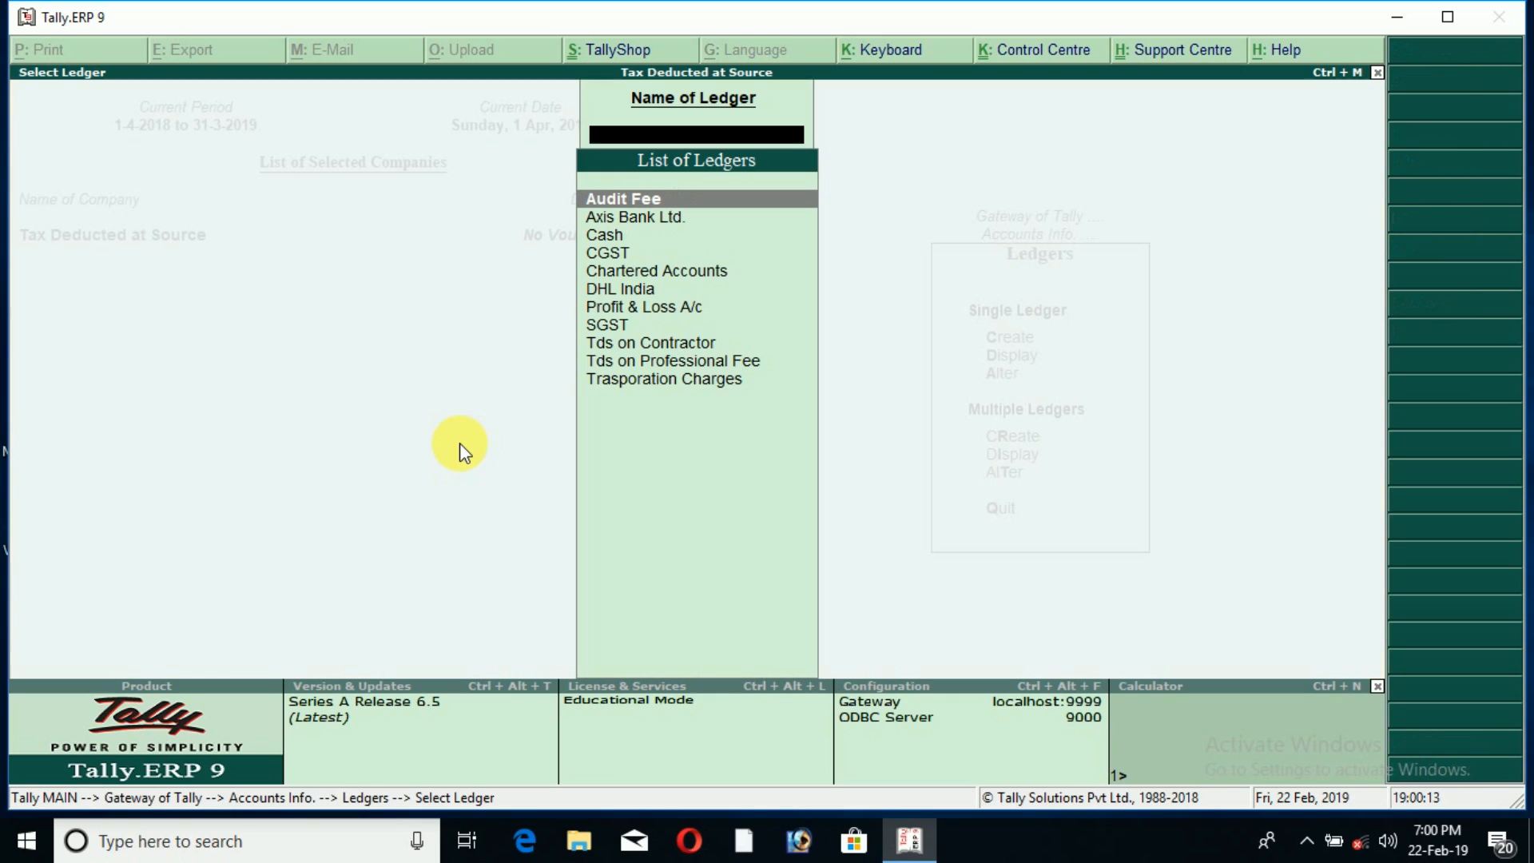
key(Down)
key(Down)
key(Down)
key(Down)
key(Down)
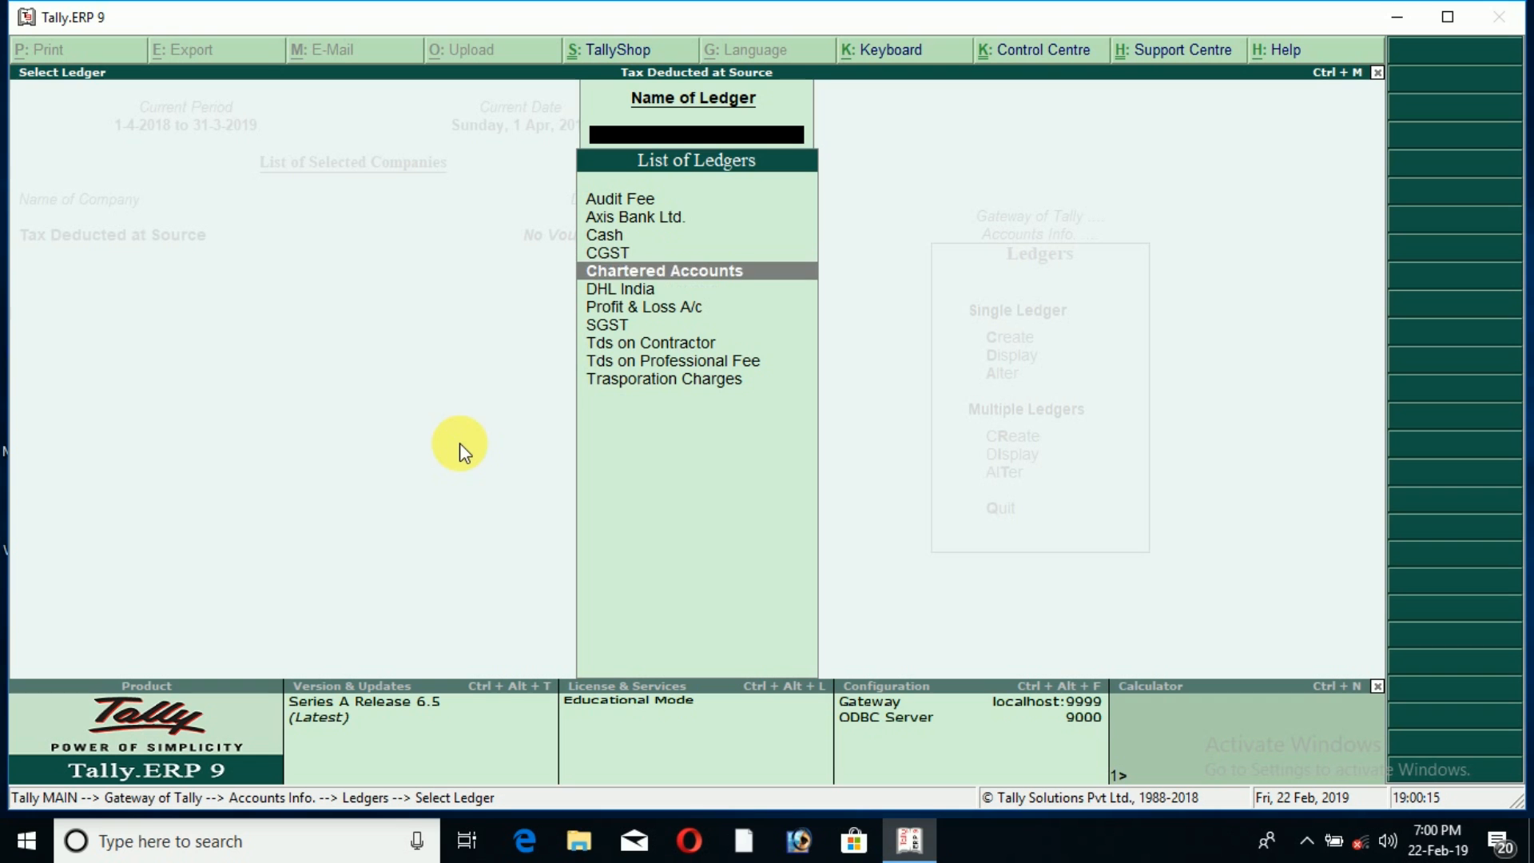
key(Up)
key(Up)
key(Up)
key(Up)
key(Up)
key(Return)
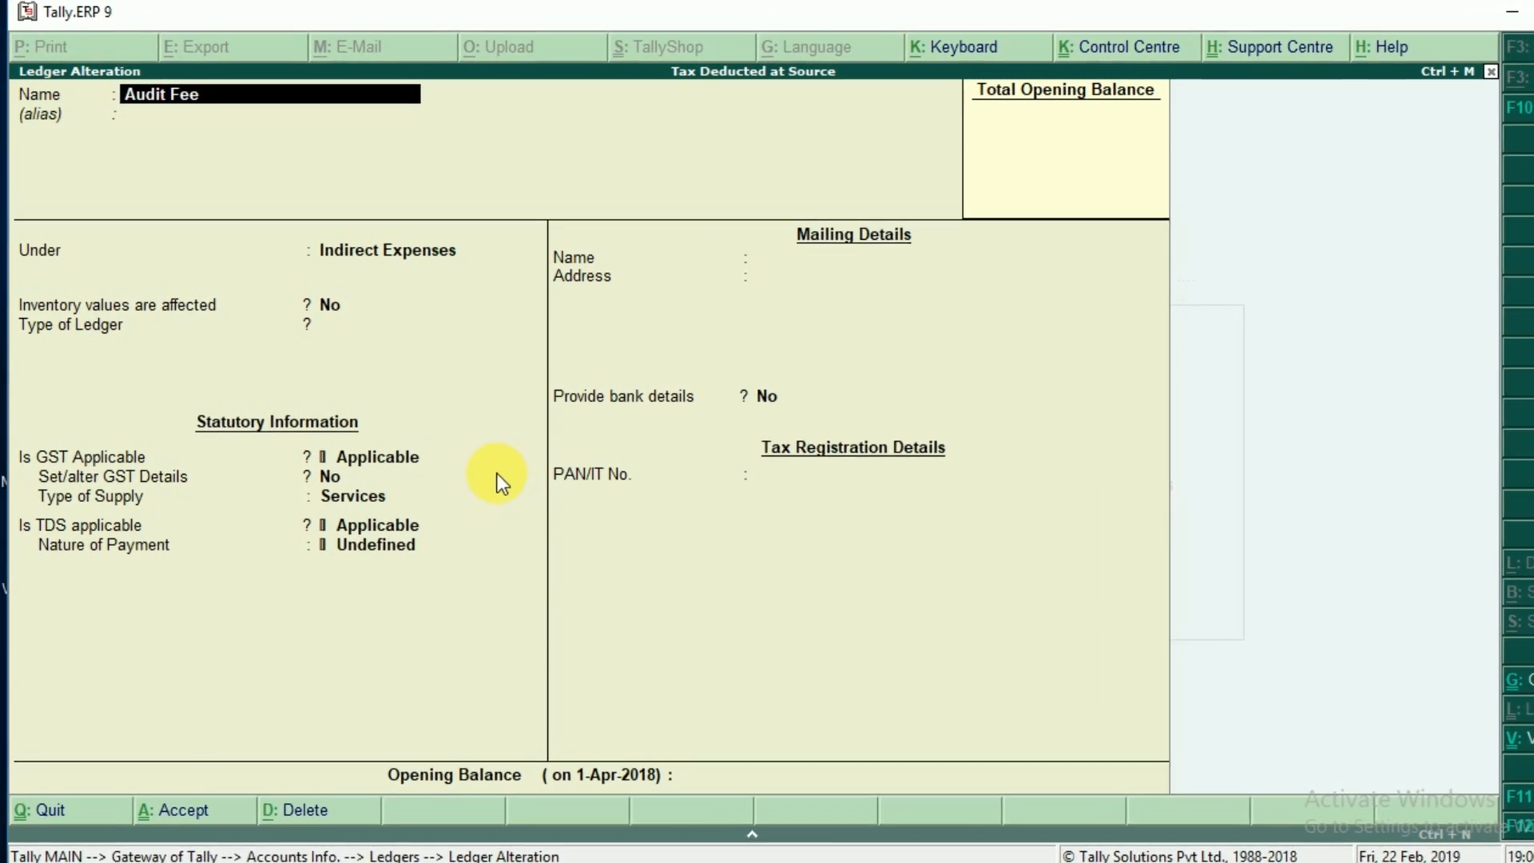
Step: Keep the Audit Fee ledger's type Not Applicable and GST Applicable, and open its GST details
key(Return)
key(Return)
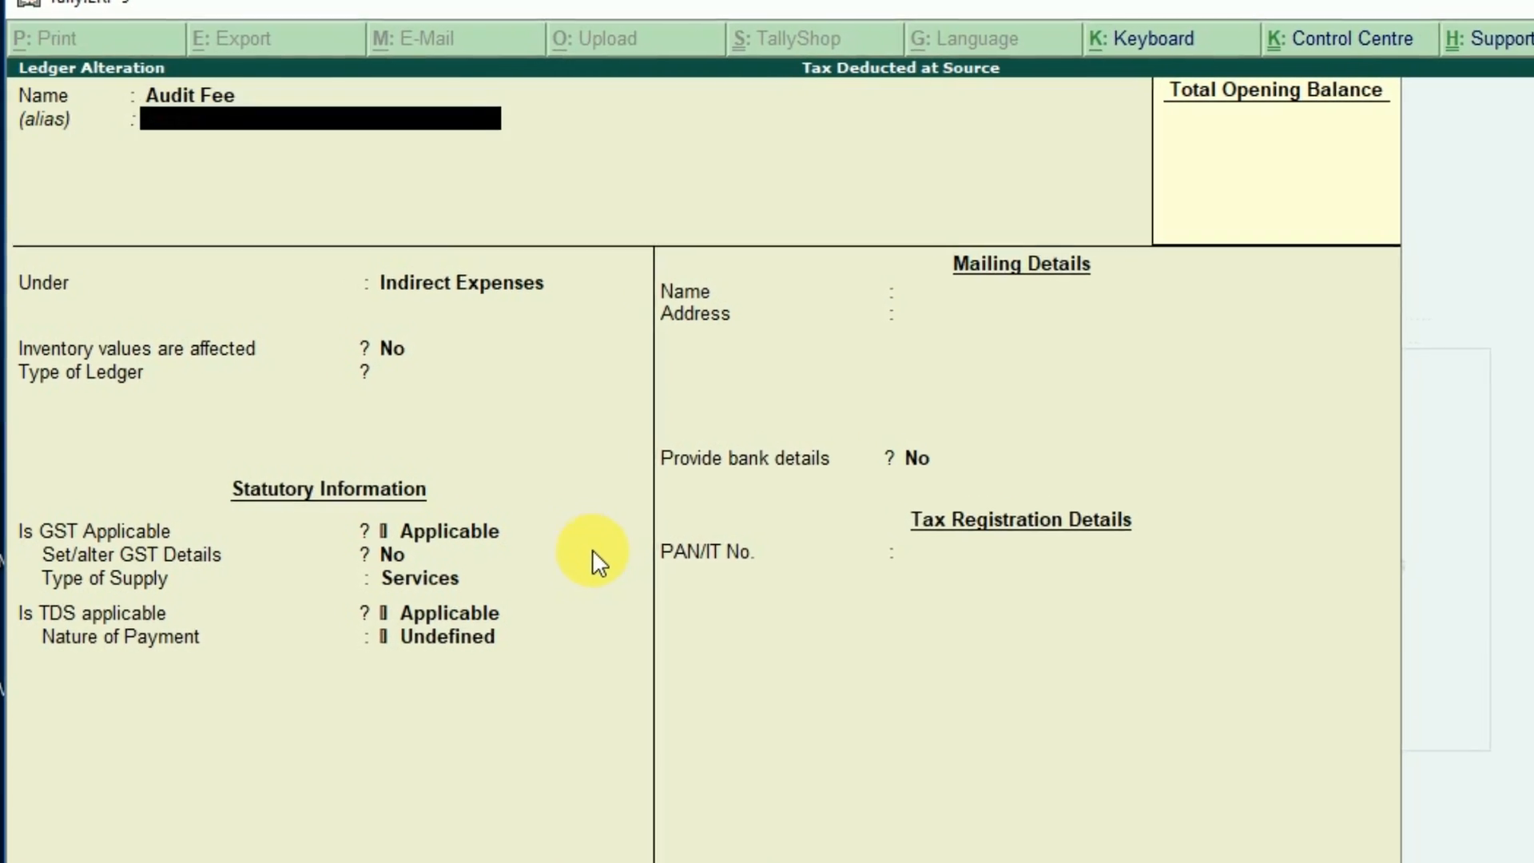
key(Return)
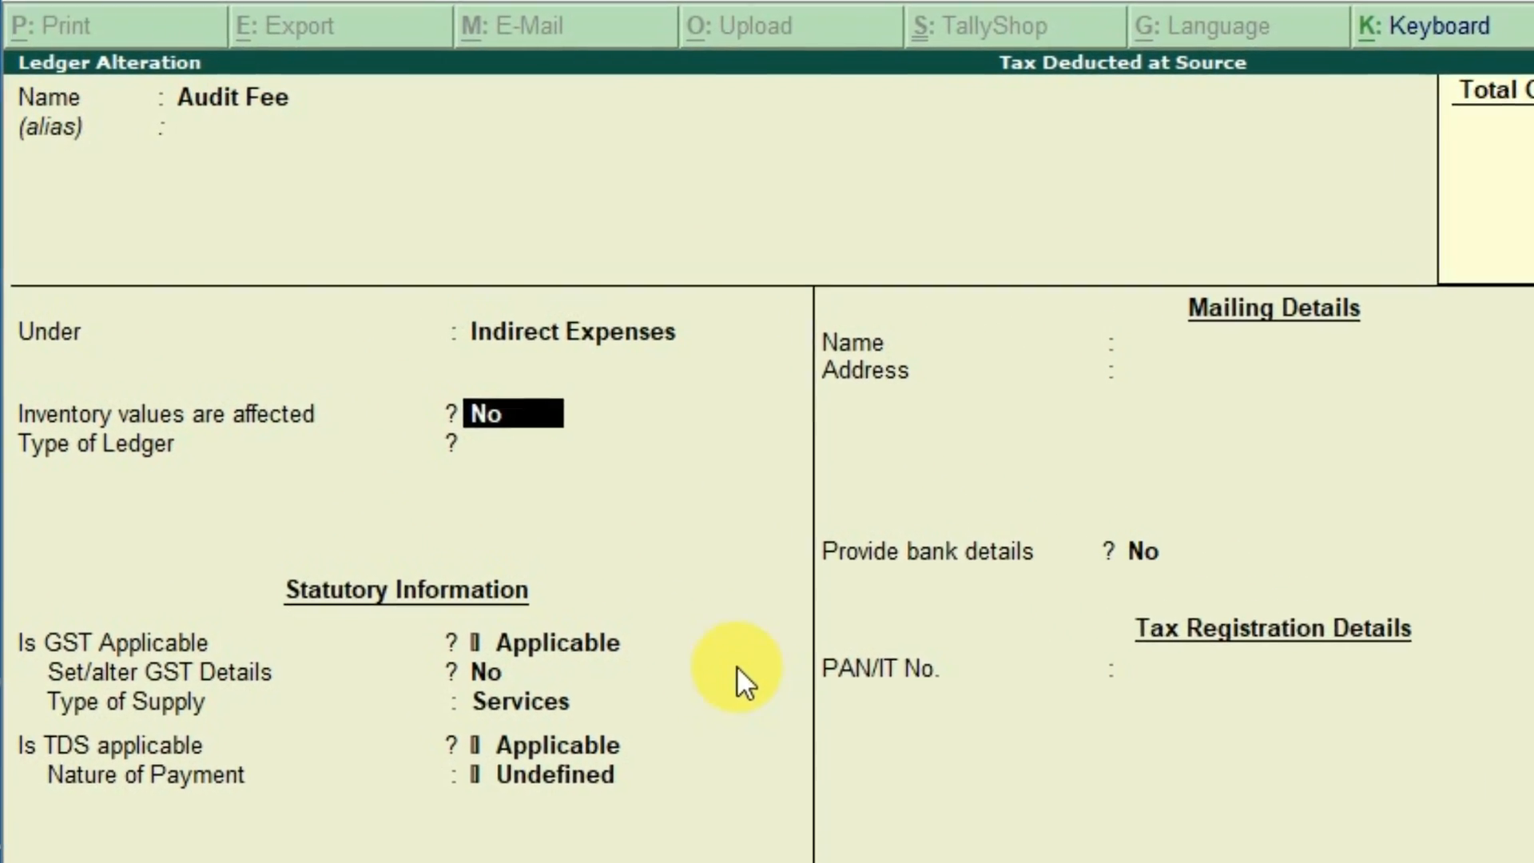
key(Return)
key(Return)
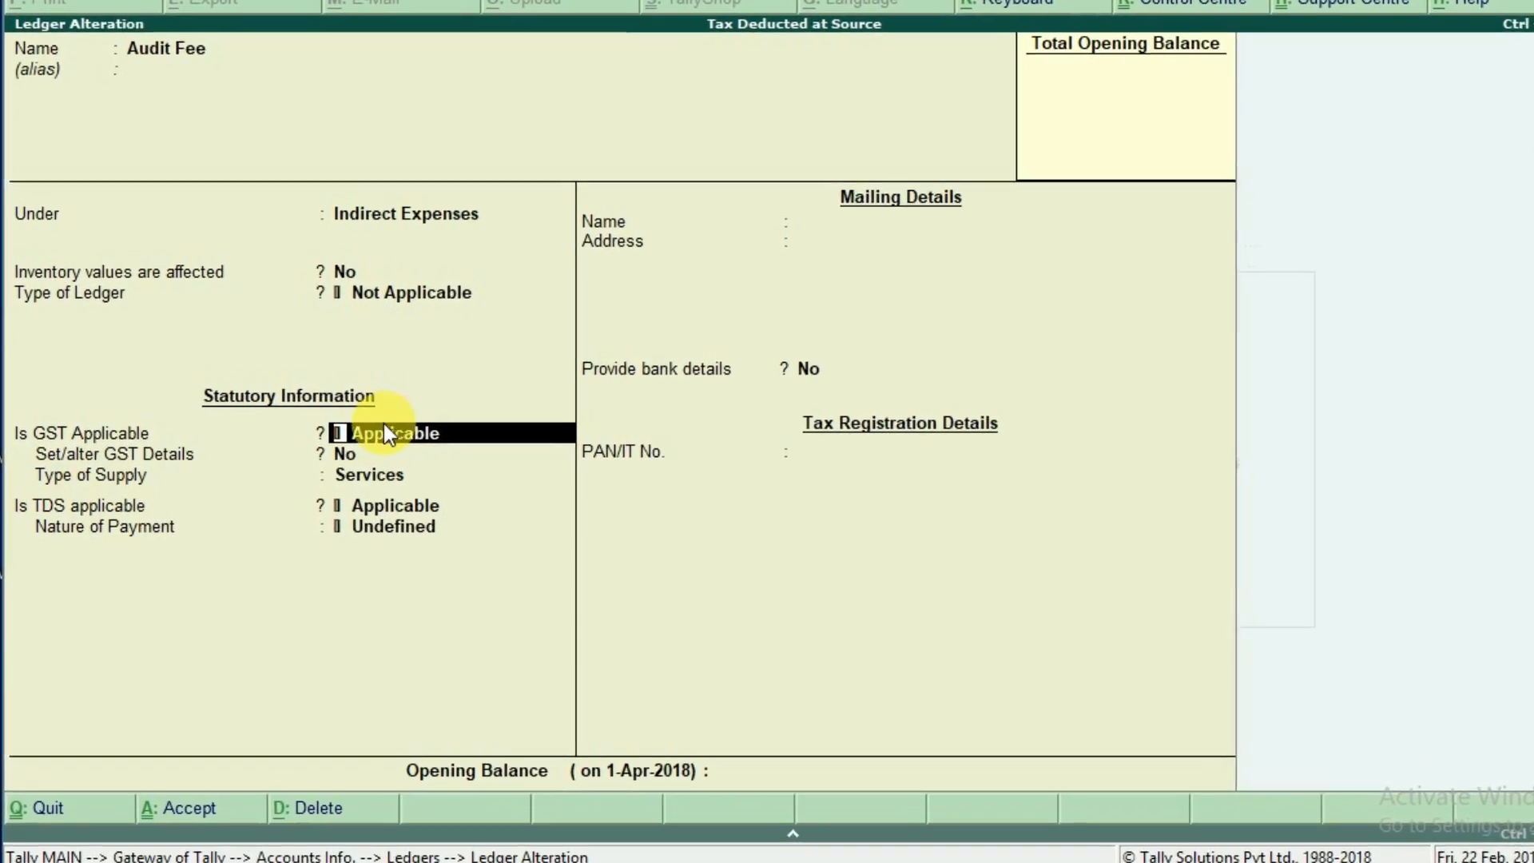
key(Return)
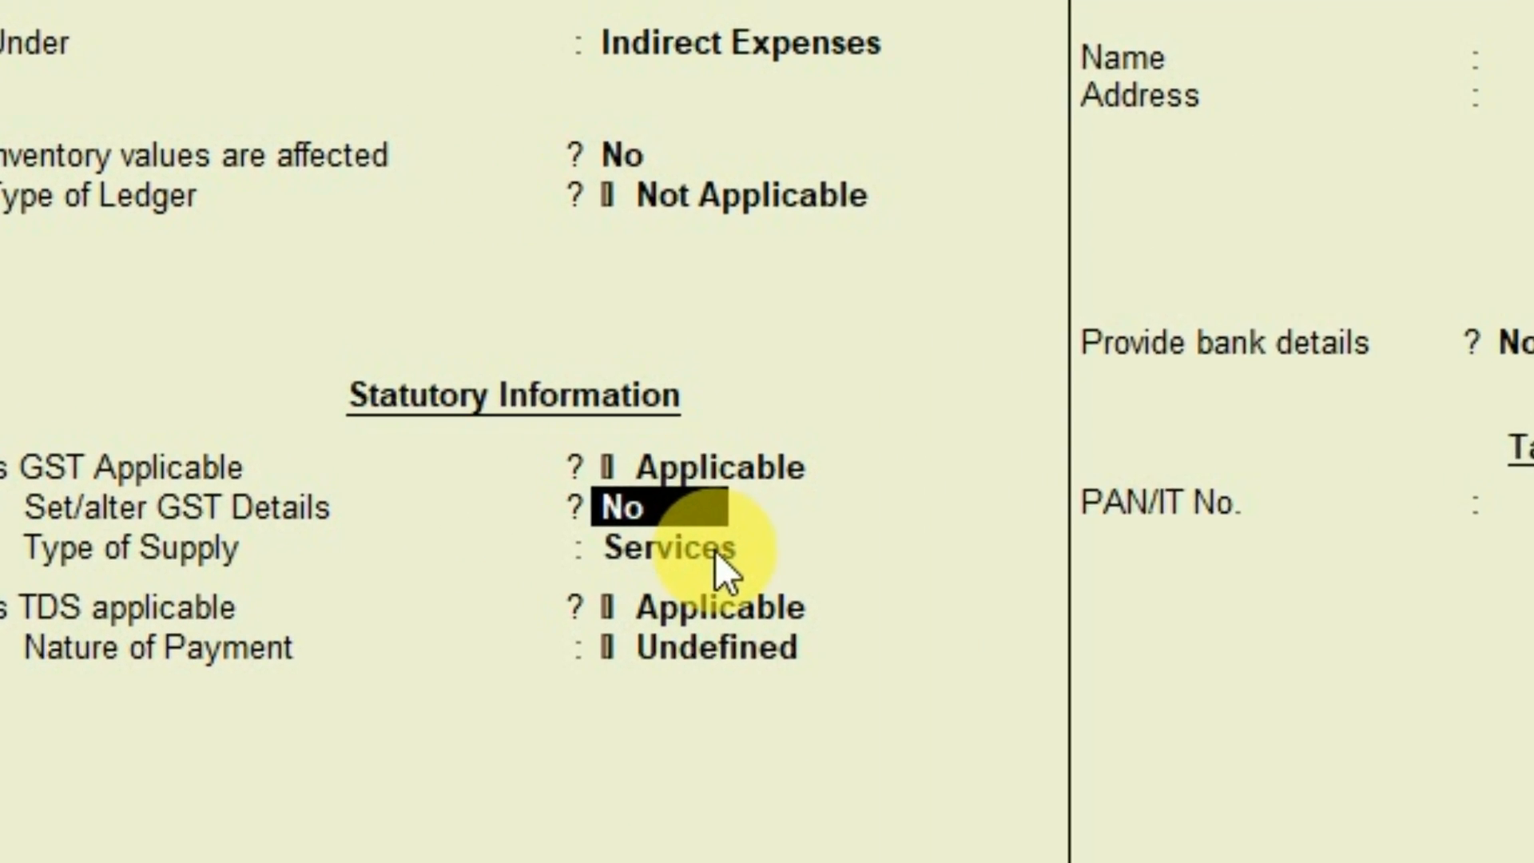
text(y)
key(Return)
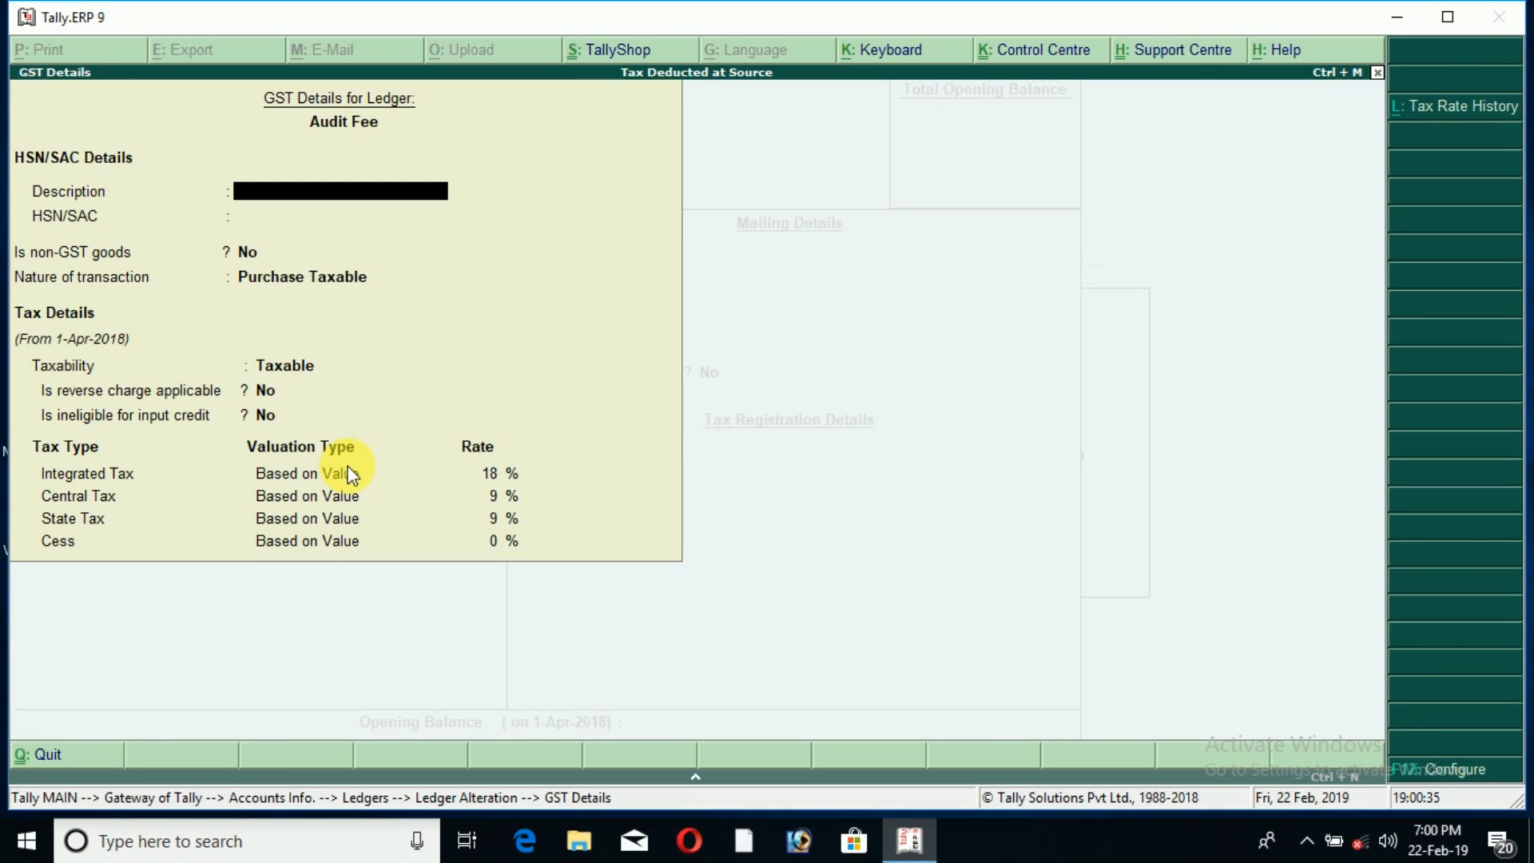
Step: Accept Purchase Taxable with 18% integrated, 9% central and 9% state tax for Audit Fee, and Services as the type of supply
key(Return)
key(Return)
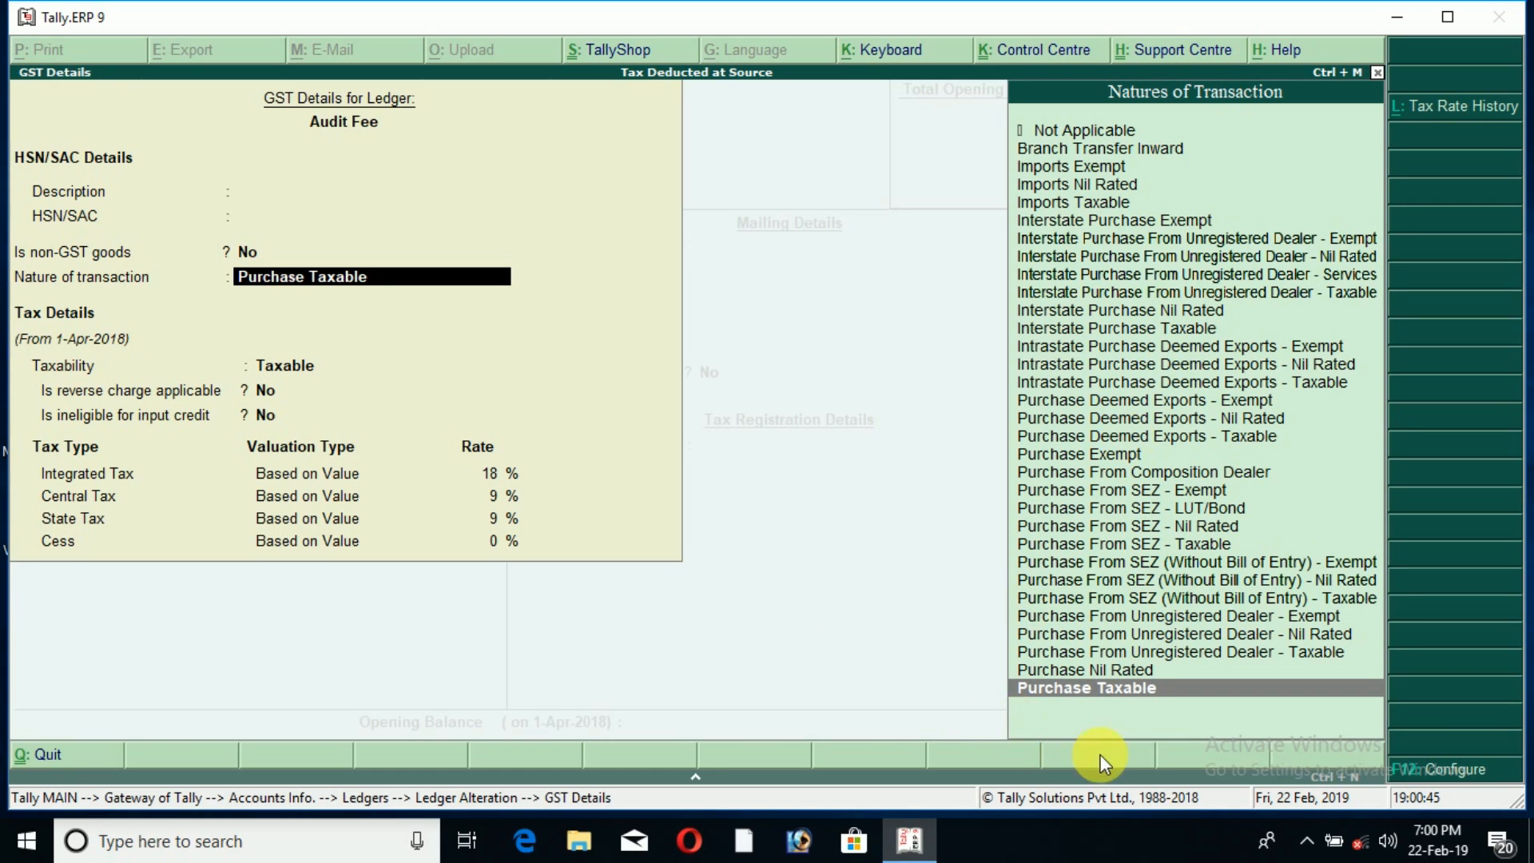
click(1112, 702)
key(Return)
key(Return)
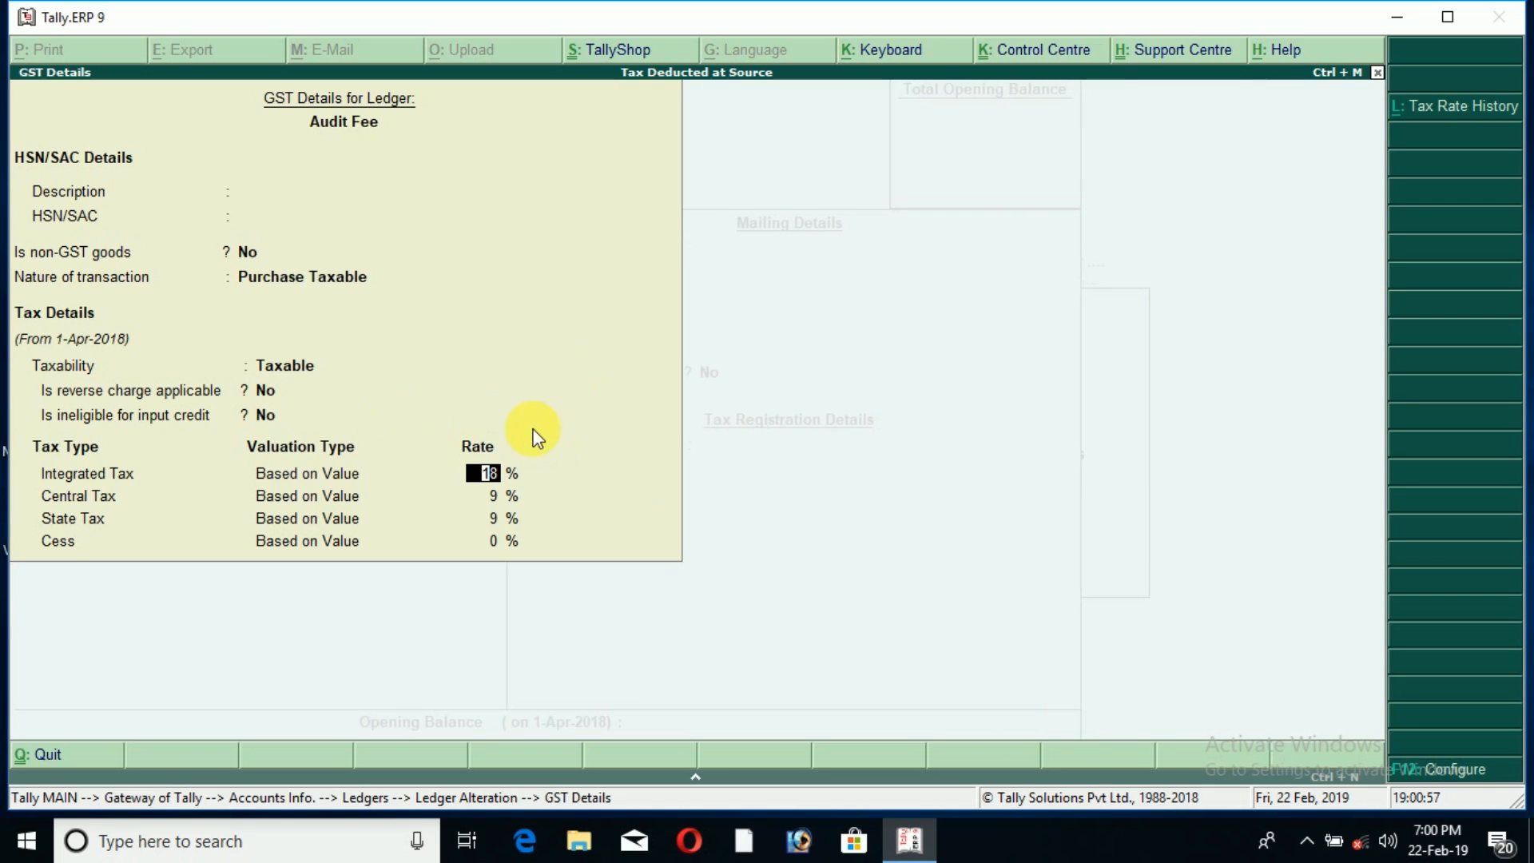
key(Return)
key(Return)
key(Return)
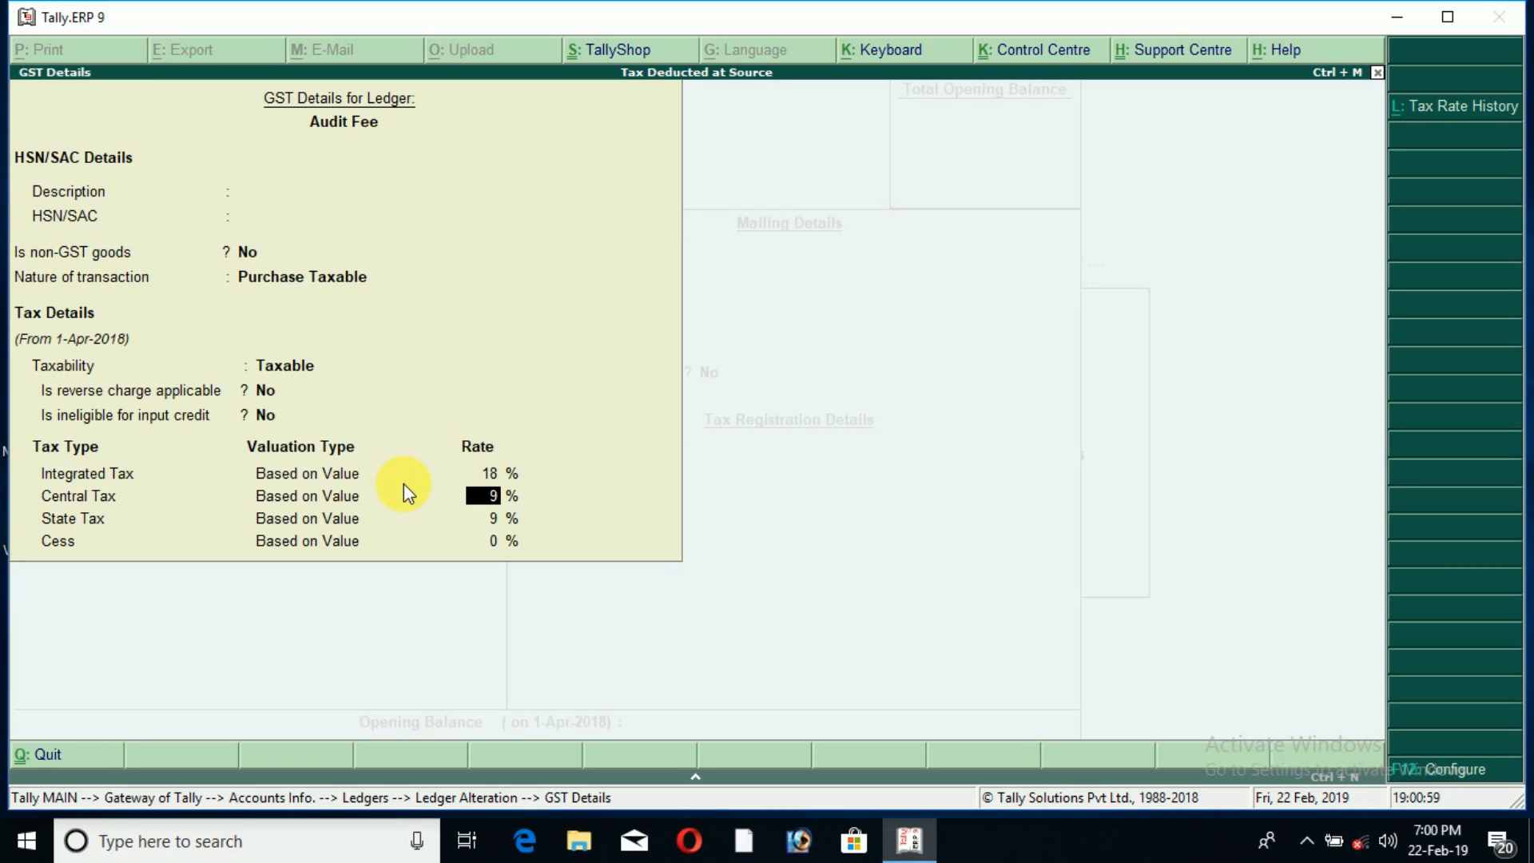
key(Return)
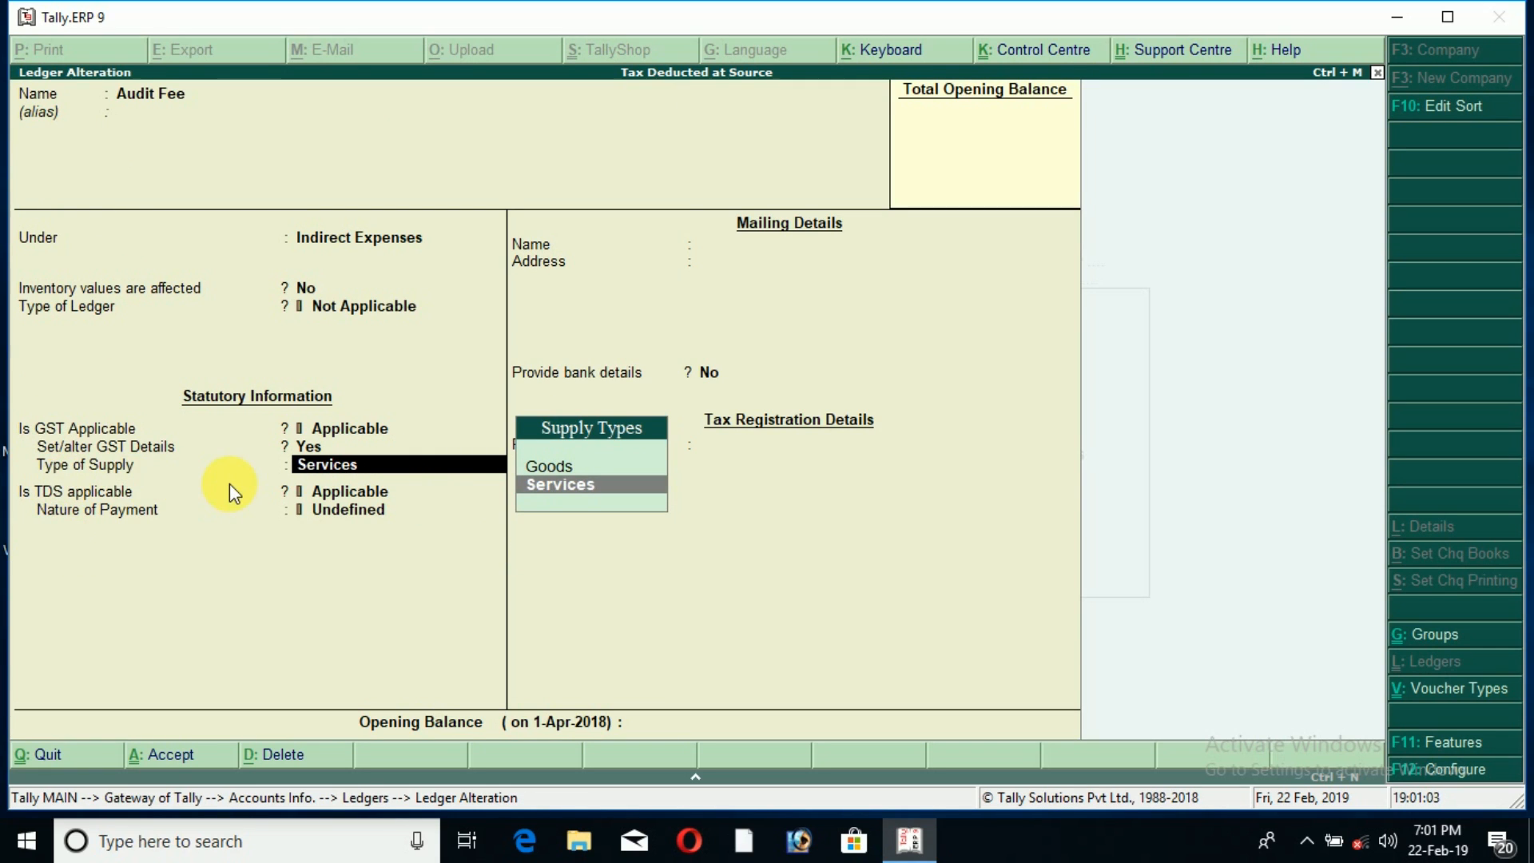
key(Return)
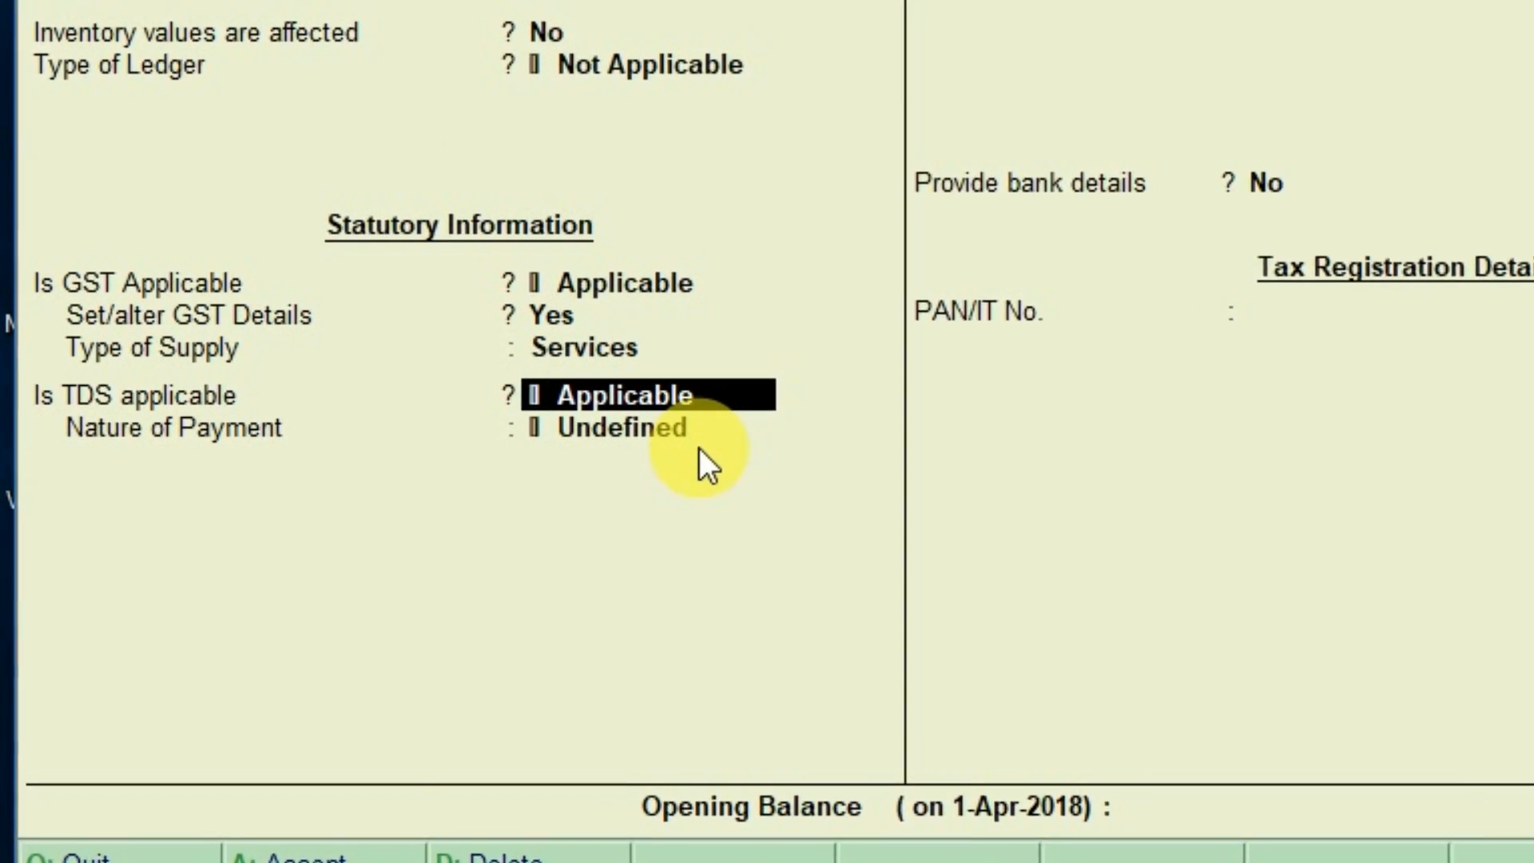
Step: Keep TDS Applicable for Audit Fee, begin creating a new nature of payment, and keep all five of its configuration options at Yes
key(Return)
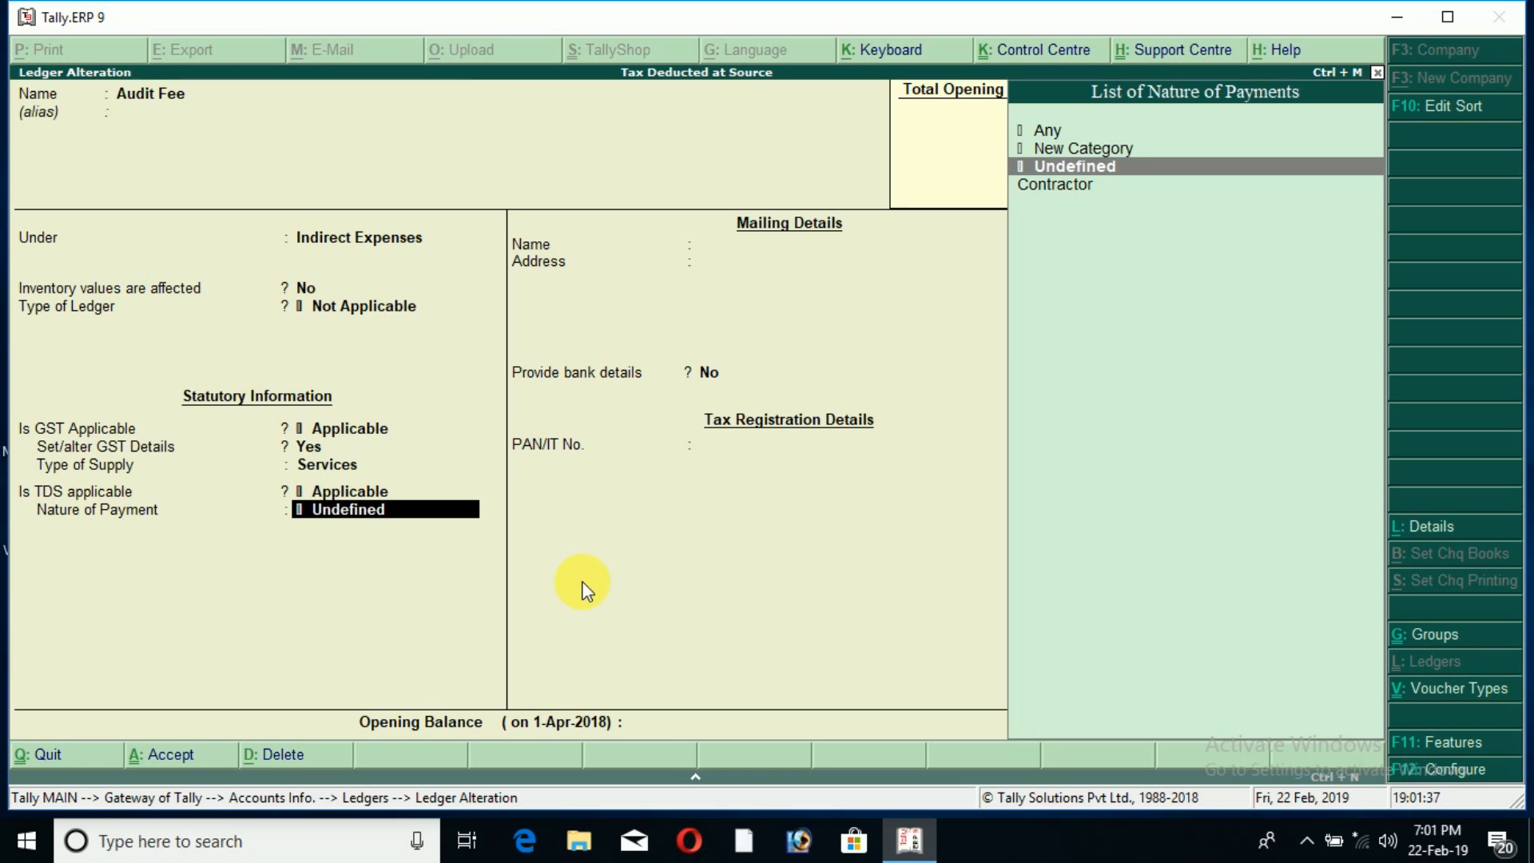
key(alt+c)
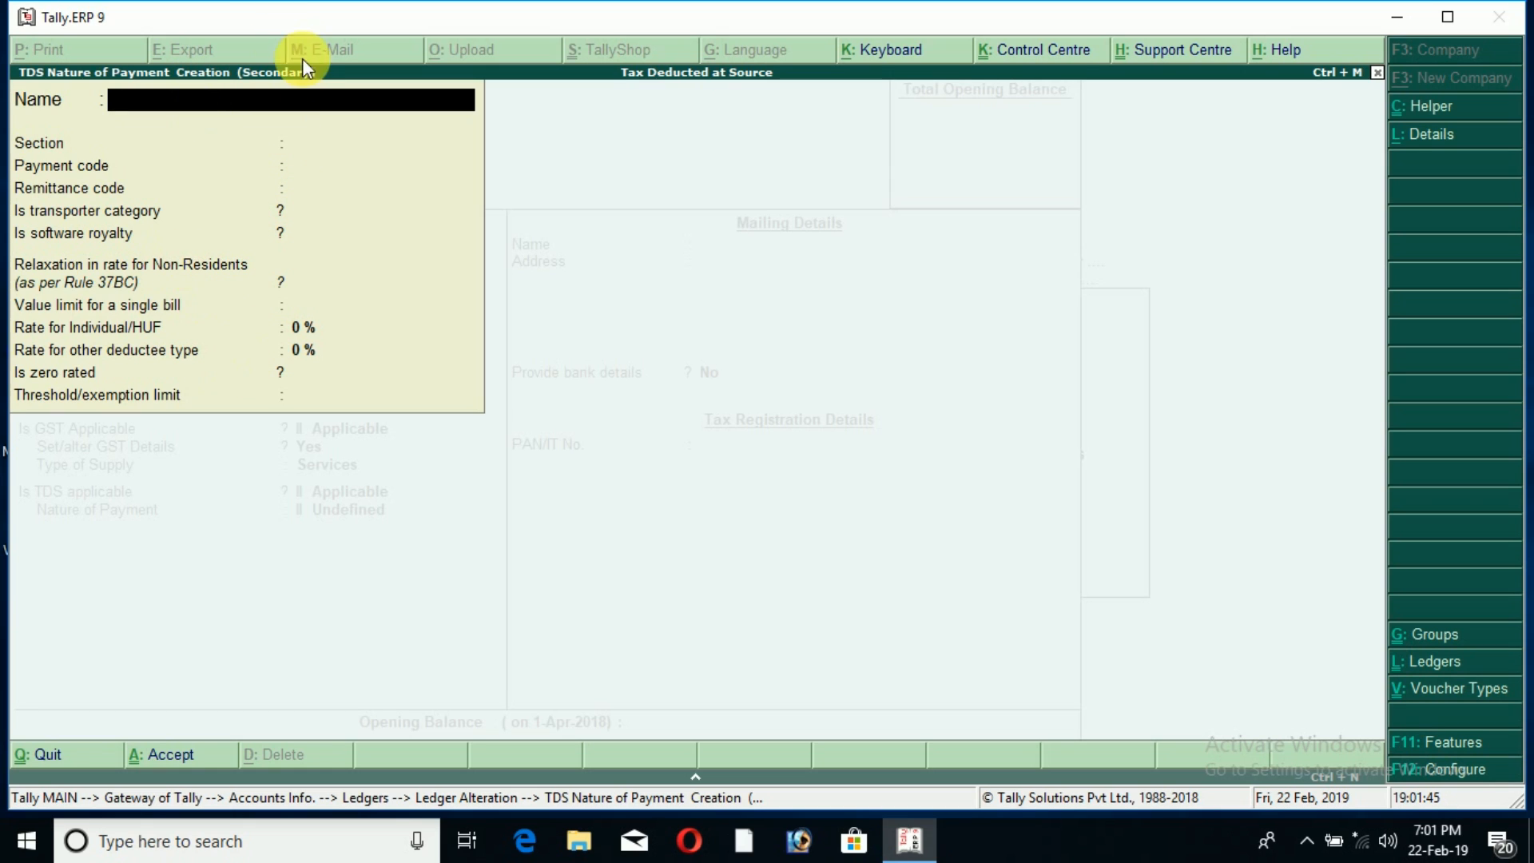
key(F12)
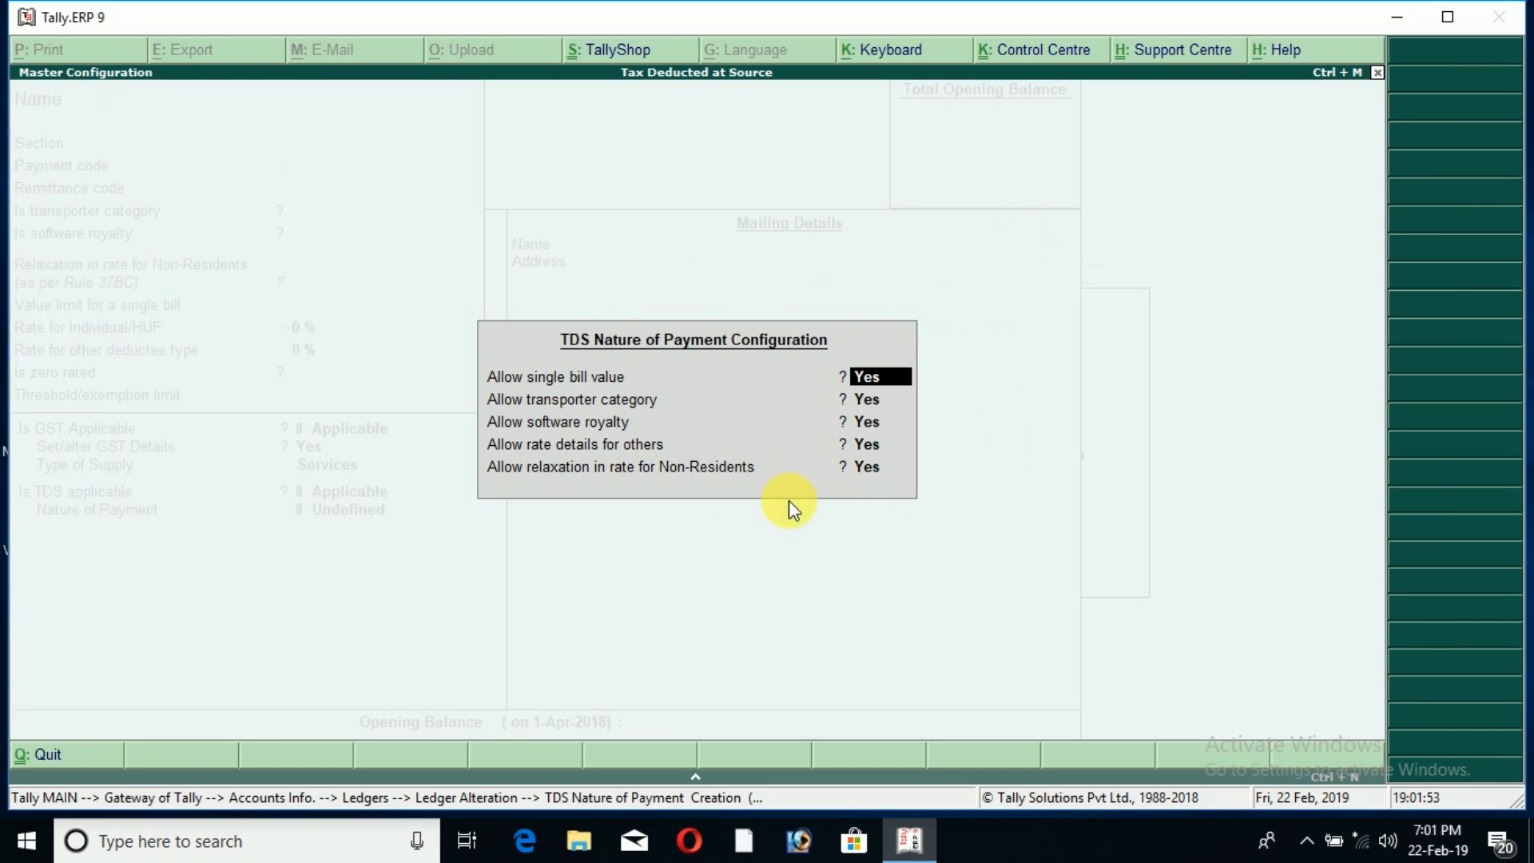
key(Return)
key(Return)
key(Return)
key(Return)
key(Return)
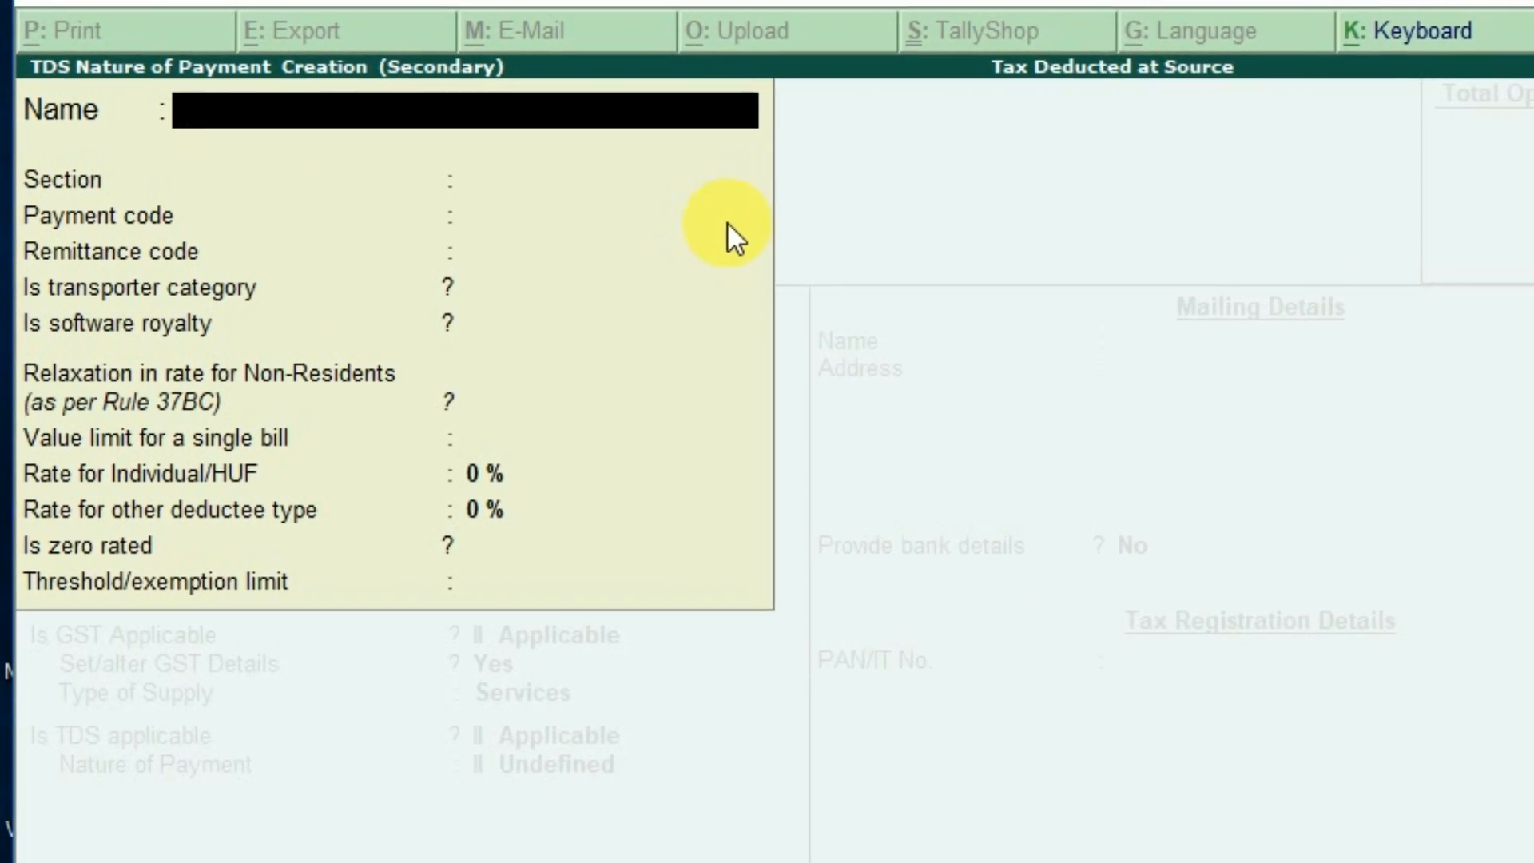
Step: Name the nature of payment Professional Fee with section 194J and payment code 94J, leaving the remittance code blank
text(Professional Fee)
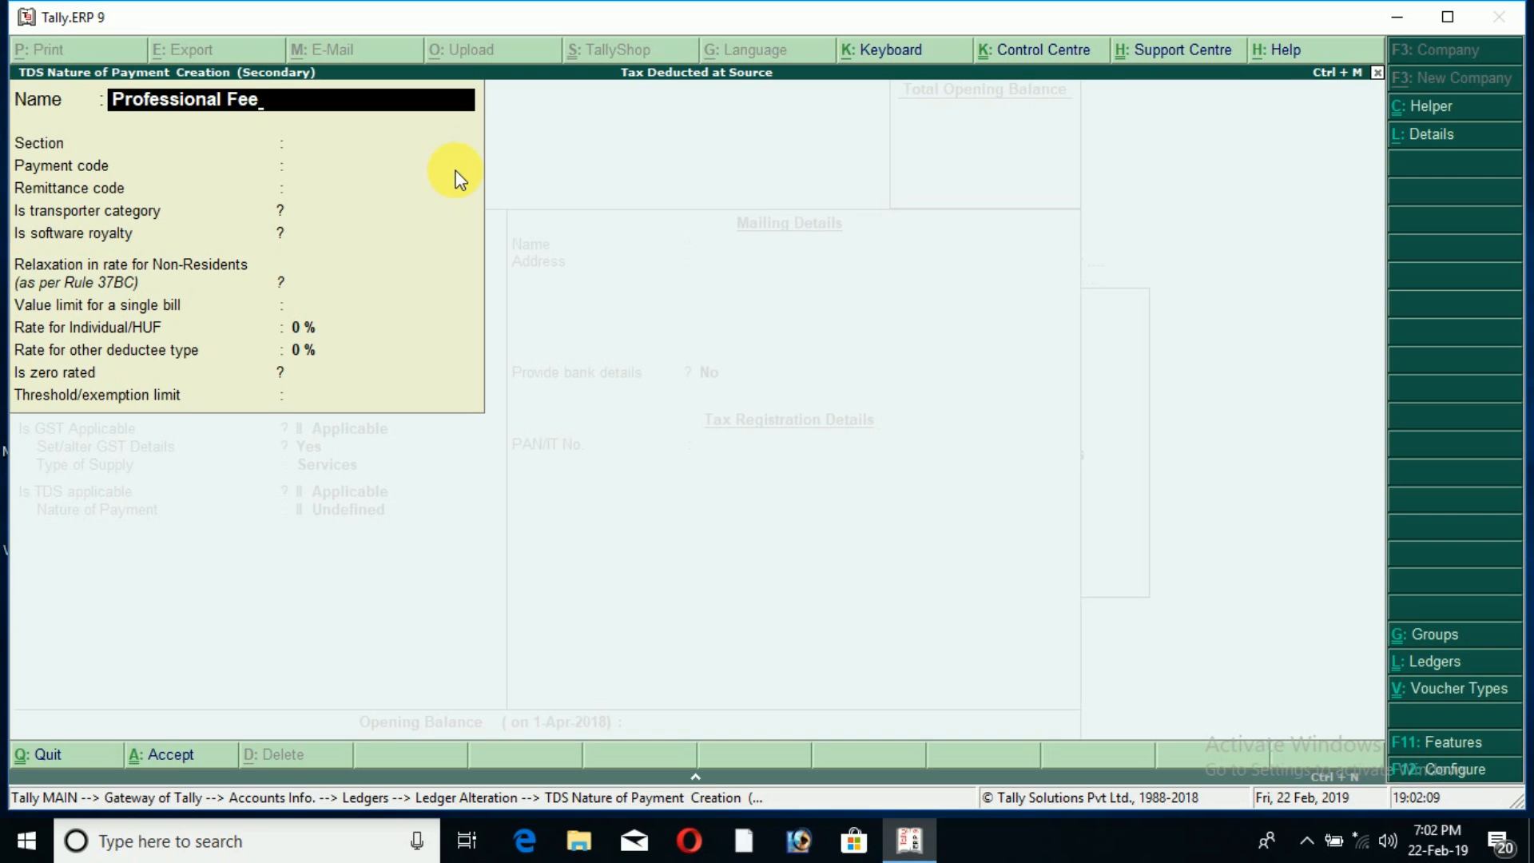
key(Return)
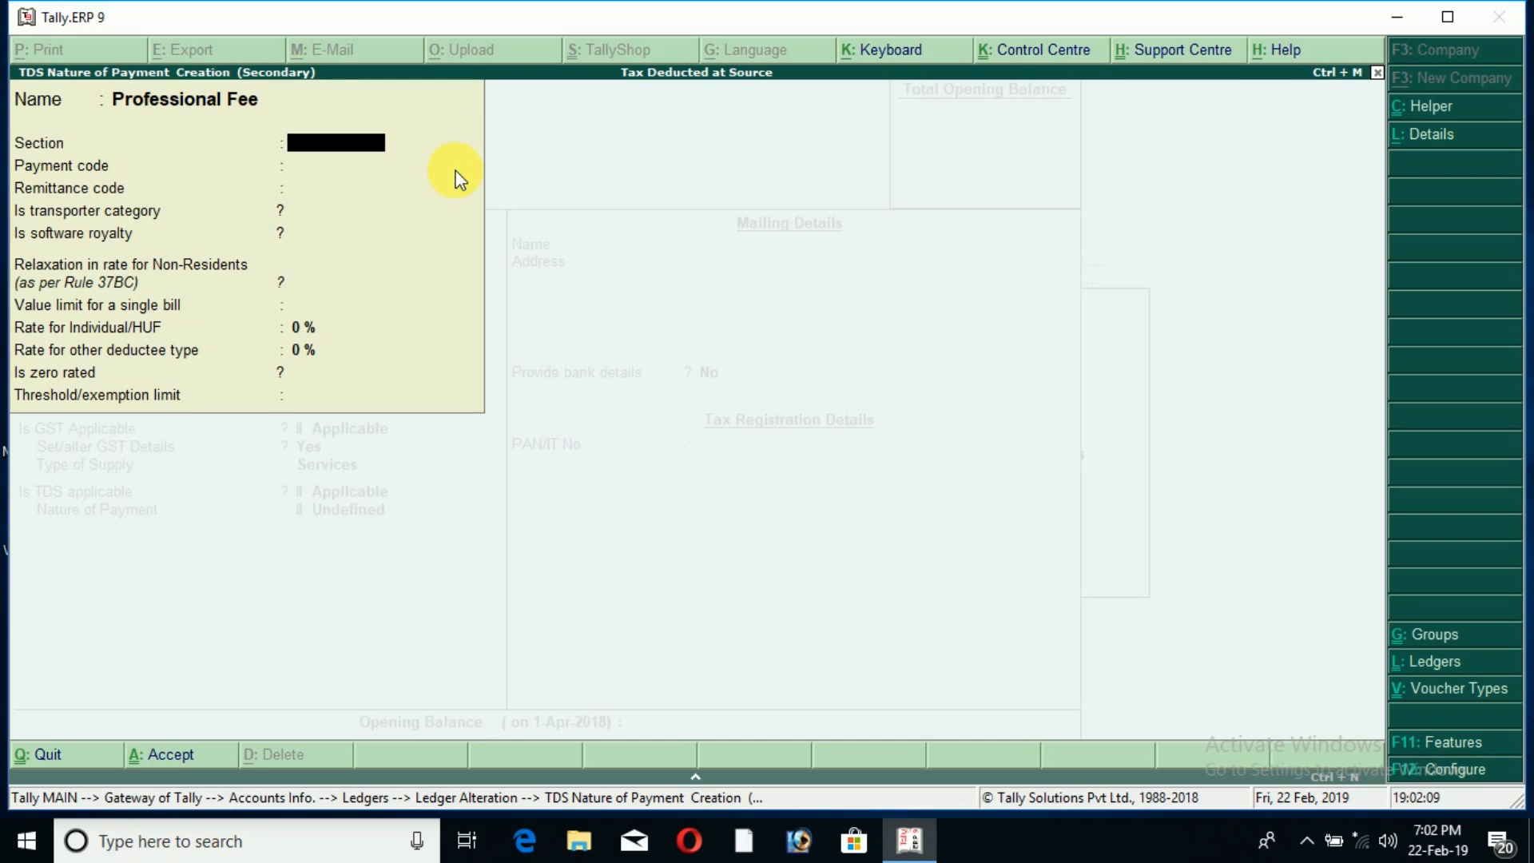
text(194J)
key(Return)
text(94J)
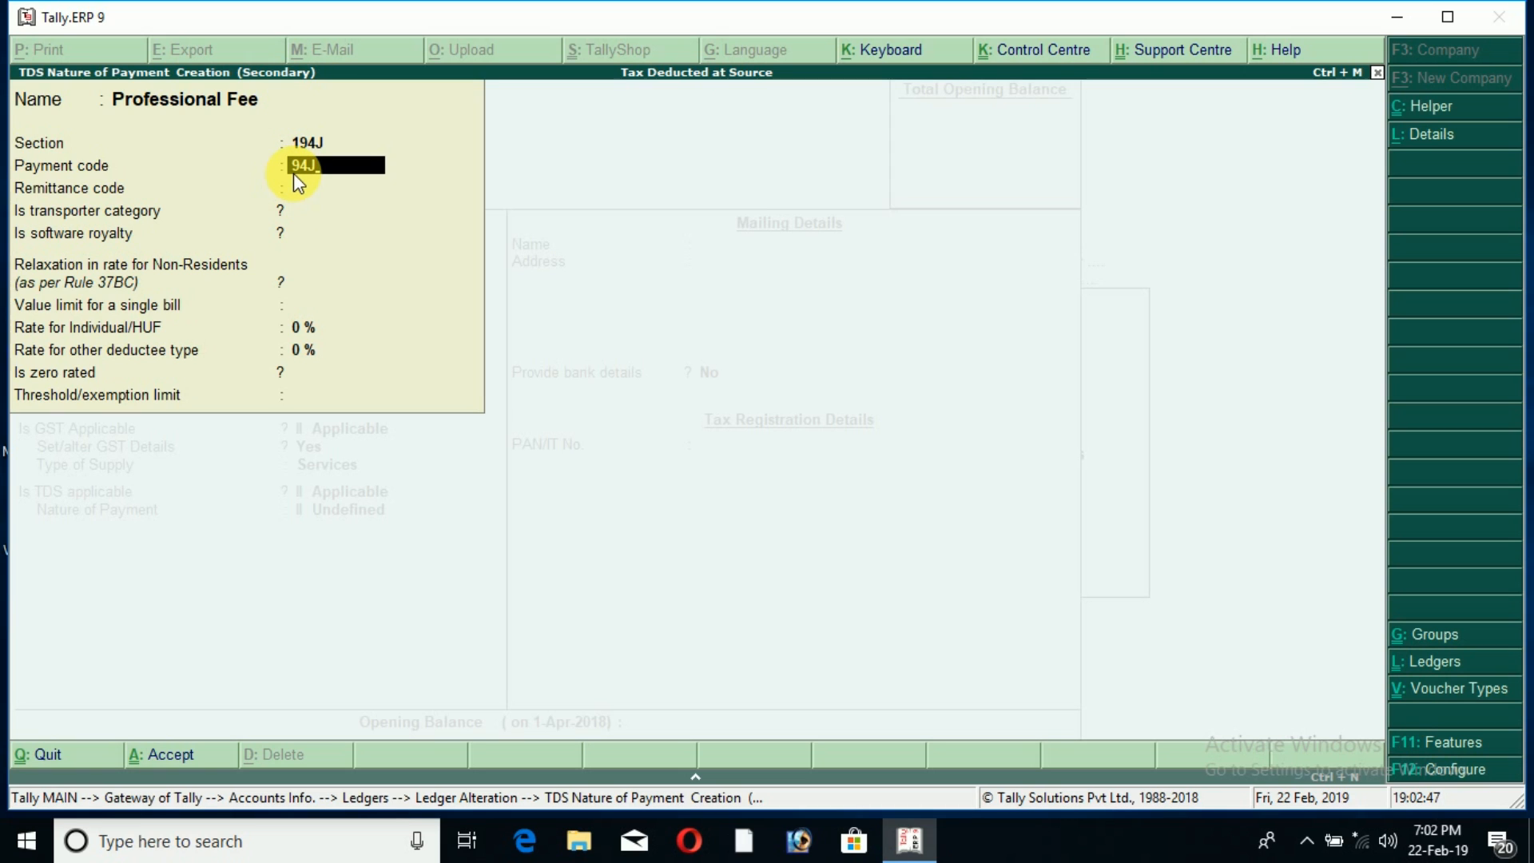
key(Return)
key(Return)
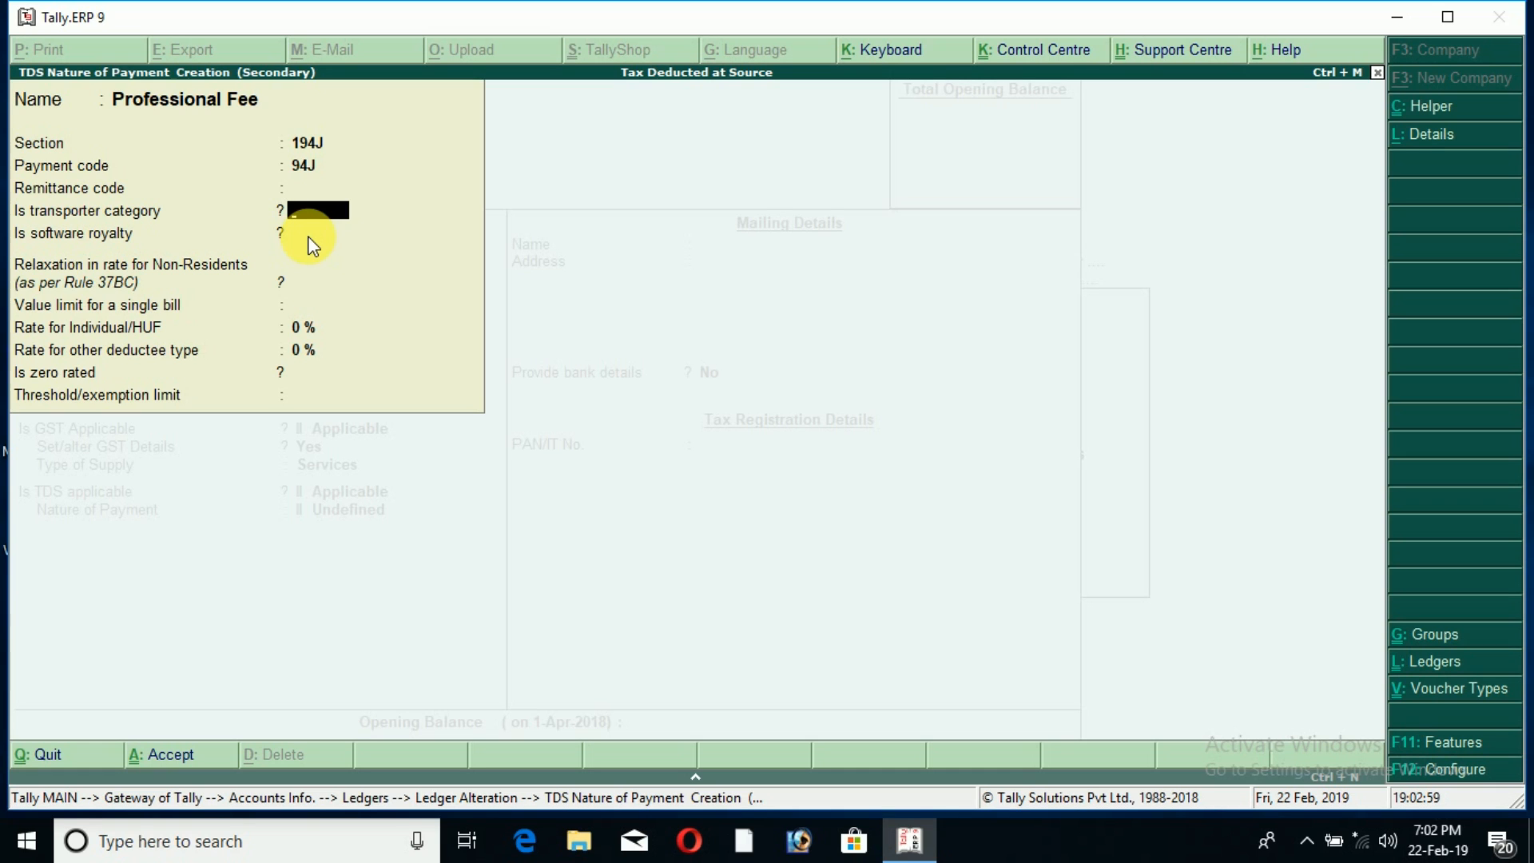
Step: Keep transporter category, software royalty and non-resident rate relaxation at No, and leave the single-bill value limit blank
key(Return)
key(Return)
key(Return)
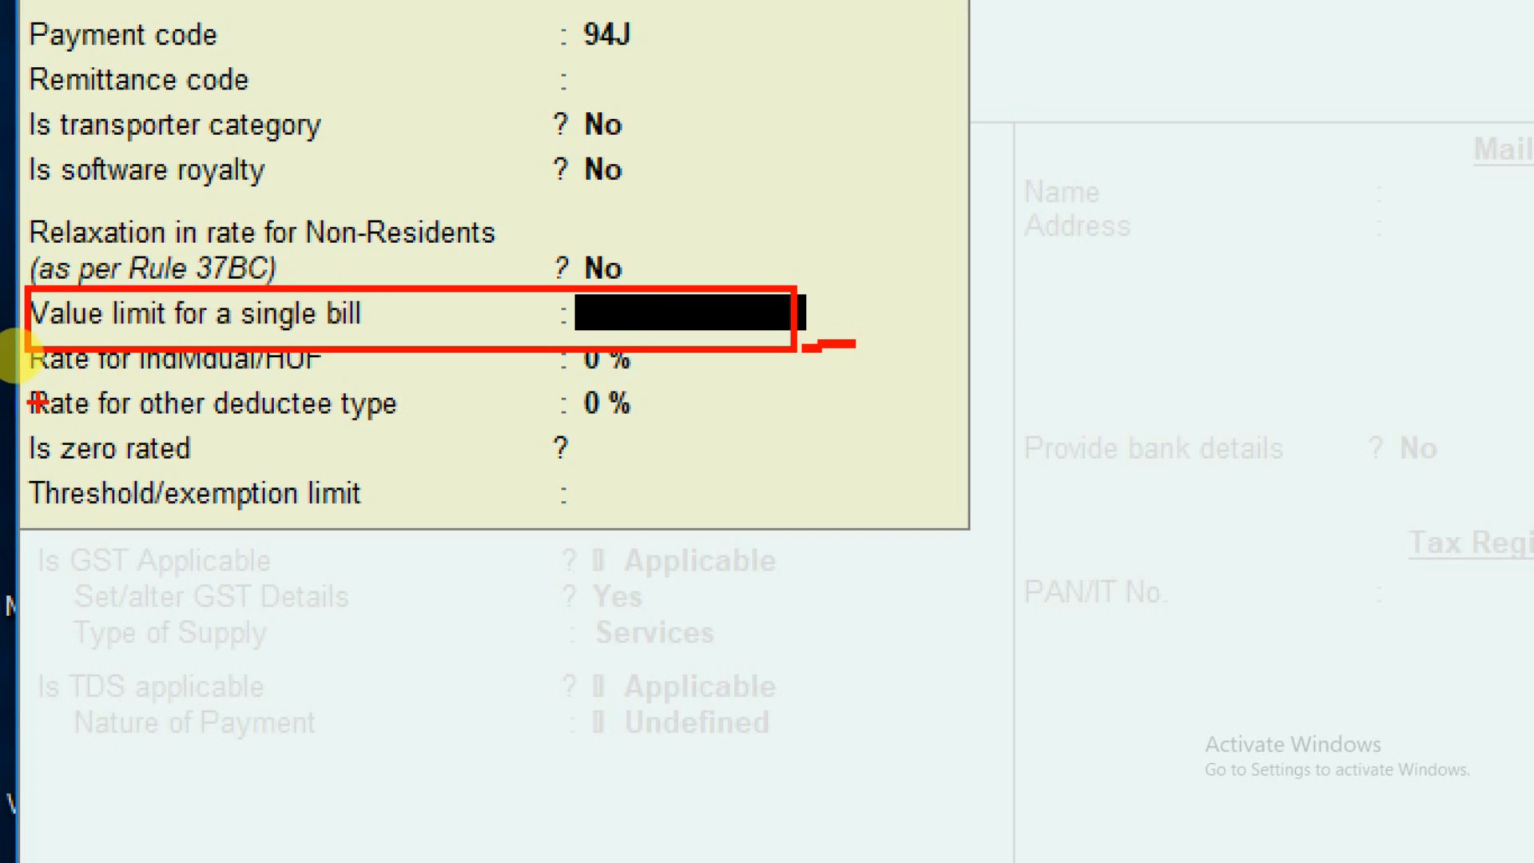
drag(35, 469, 813, 528)
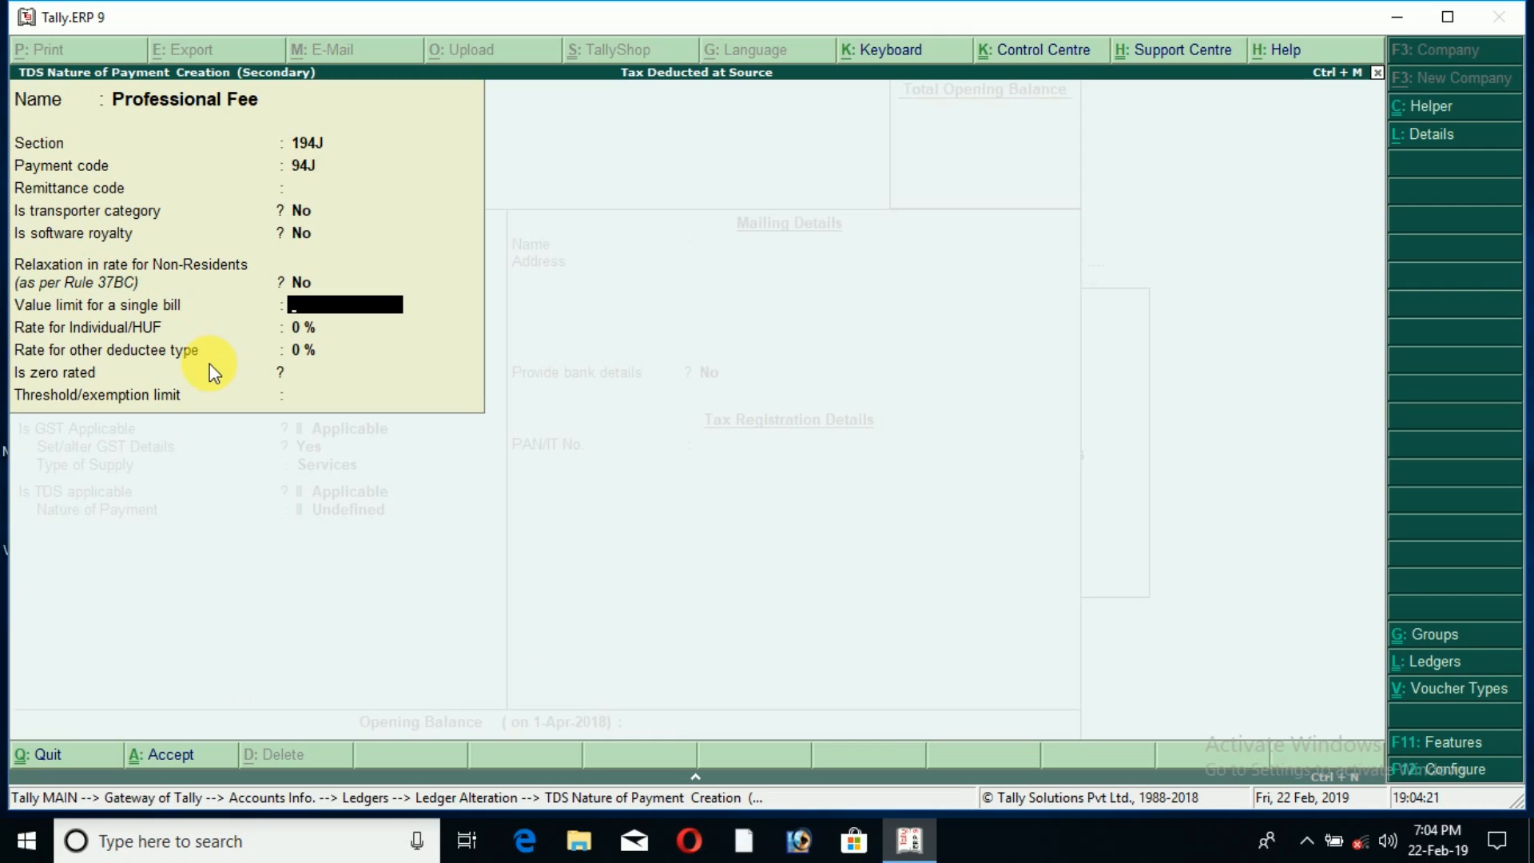
key(Return)
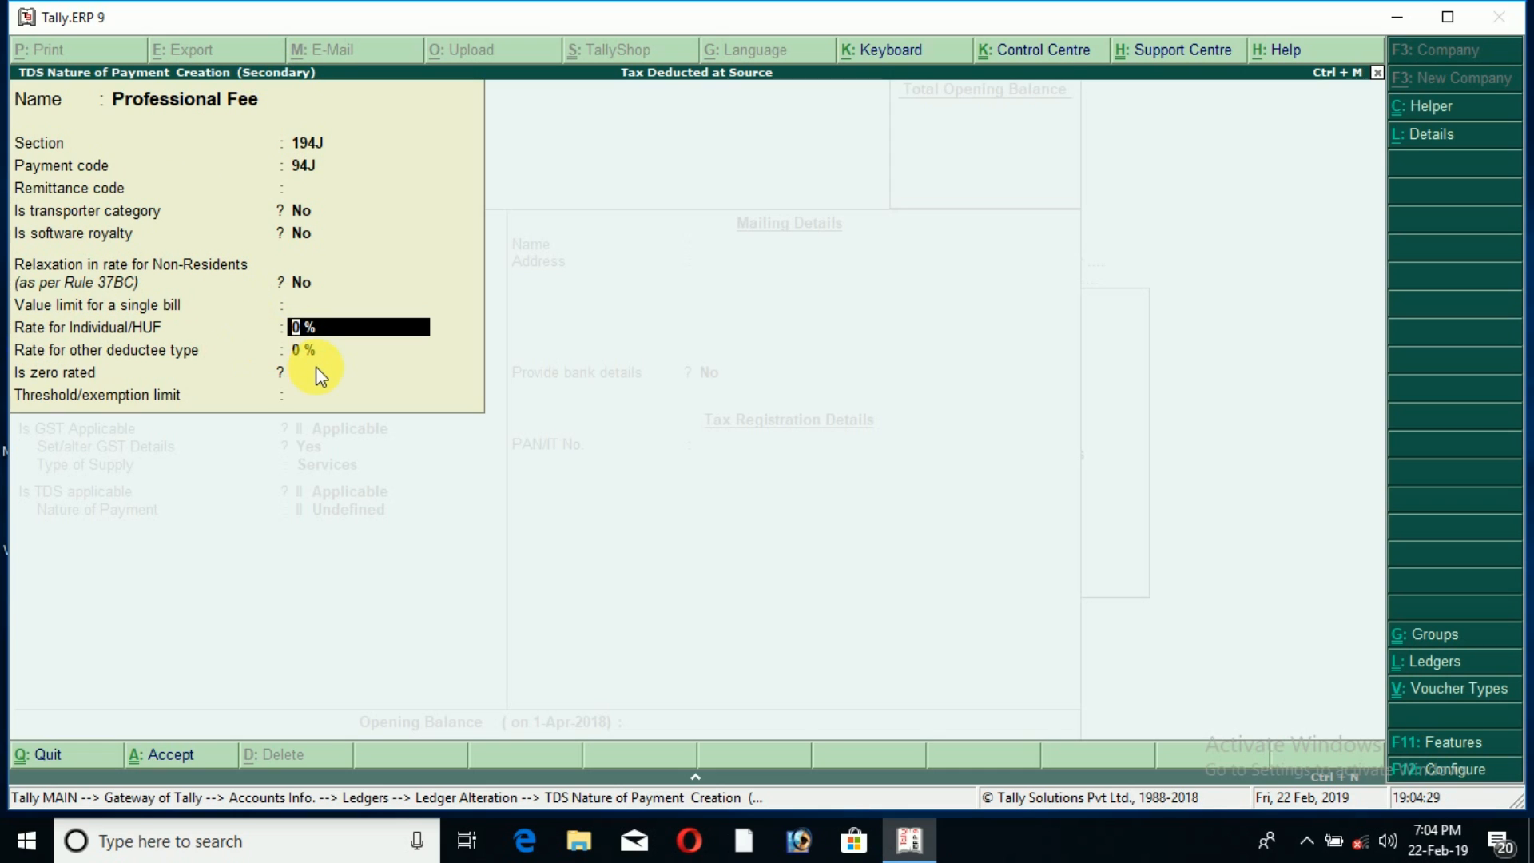
Step: Set Professional Fee's rate to 10% for Individual/HUF and other deductee types, leave the exemption limit blank, and save it
text(10)
key(Return)
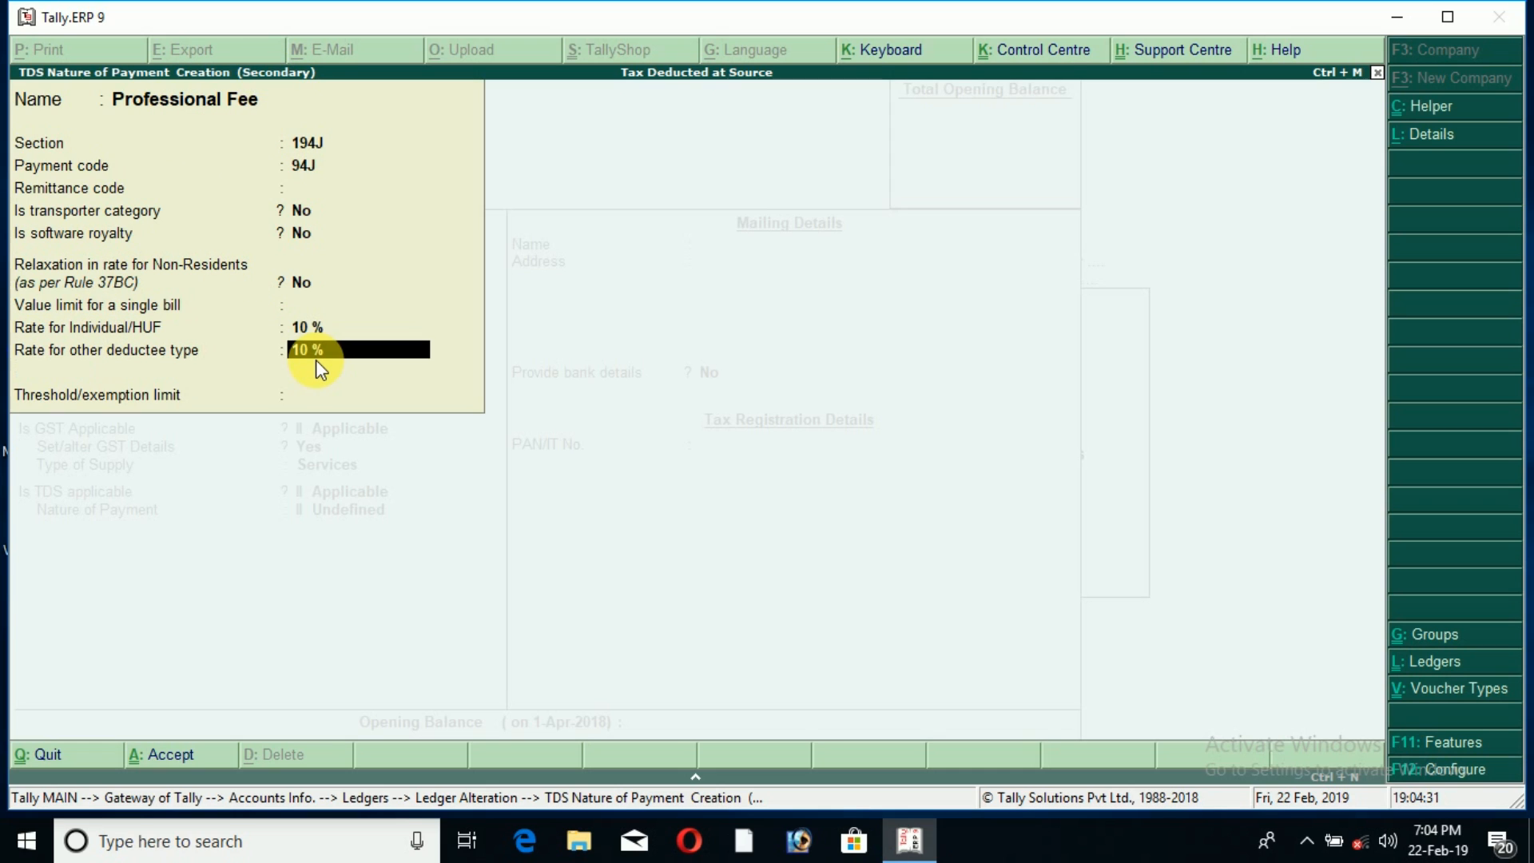
key(Return)
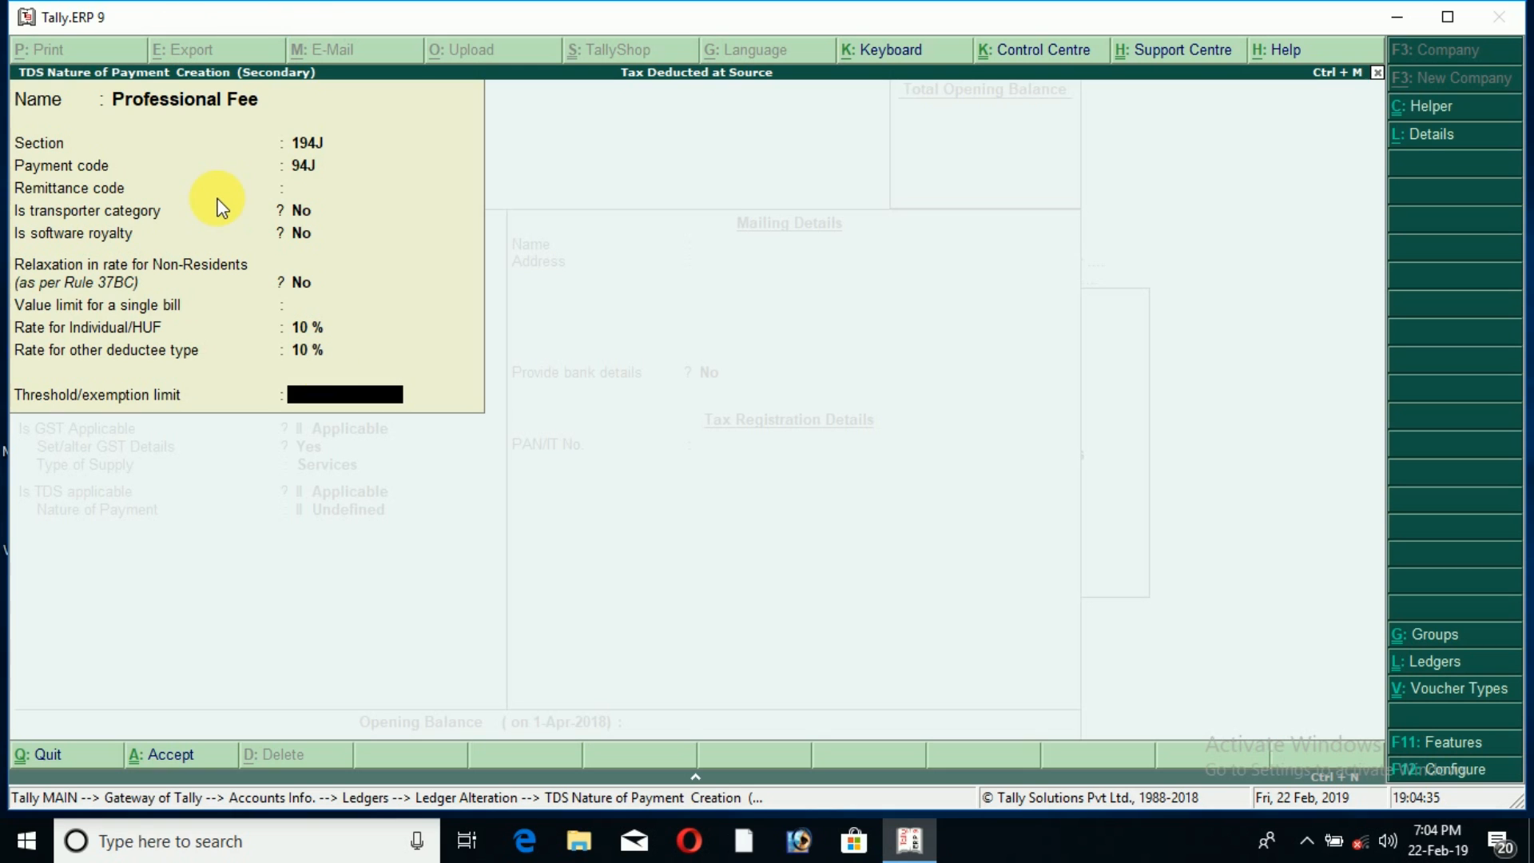
key(Return)
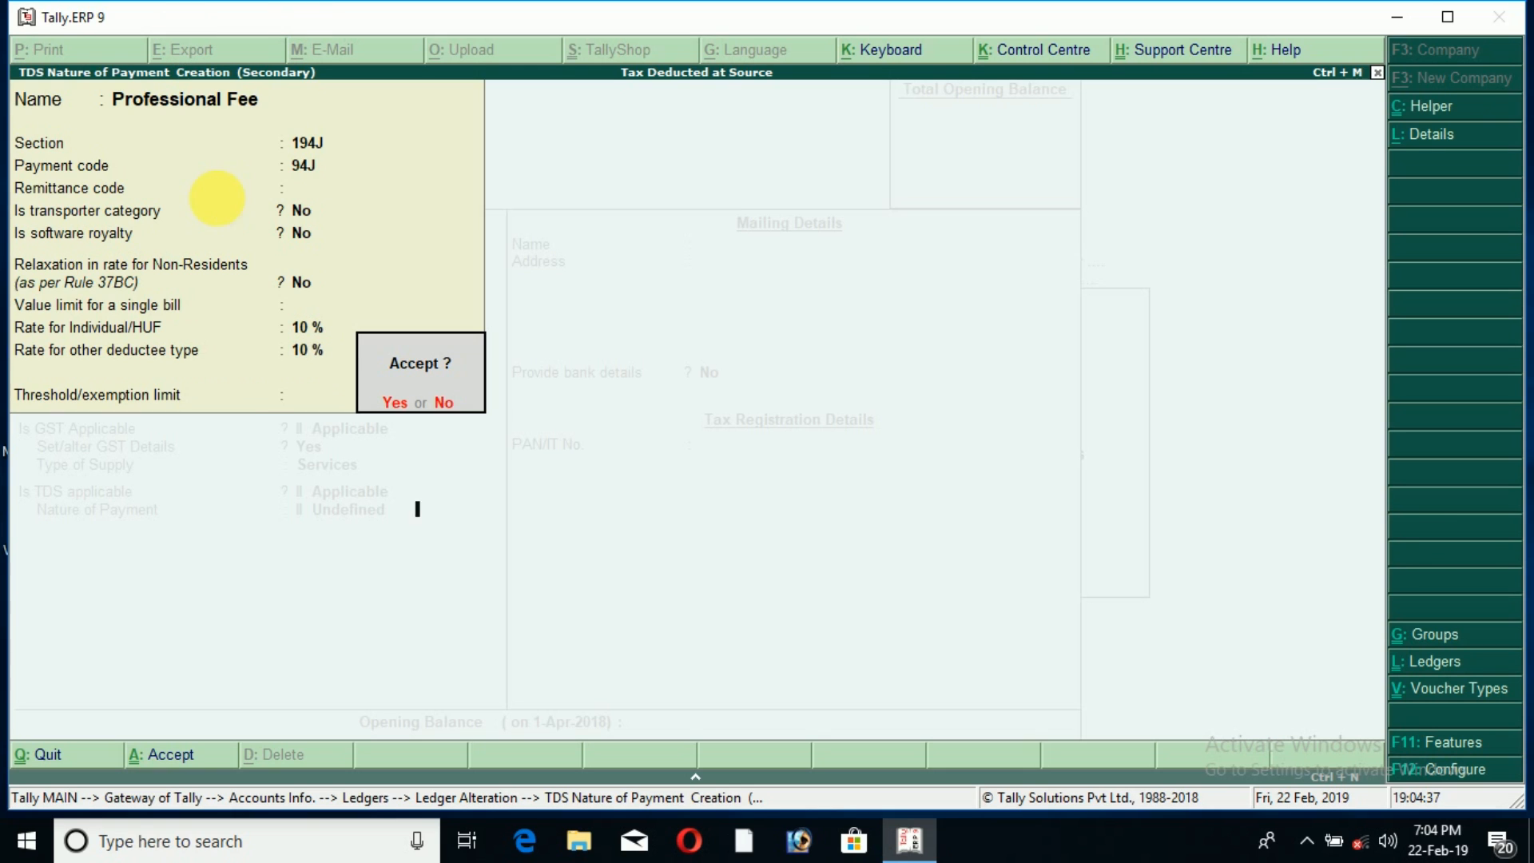
key(Return)
Step: Assign Professional Fee as the Audit Fee ledger's nature of payment and save the ledger
key(Return)
key(Return)
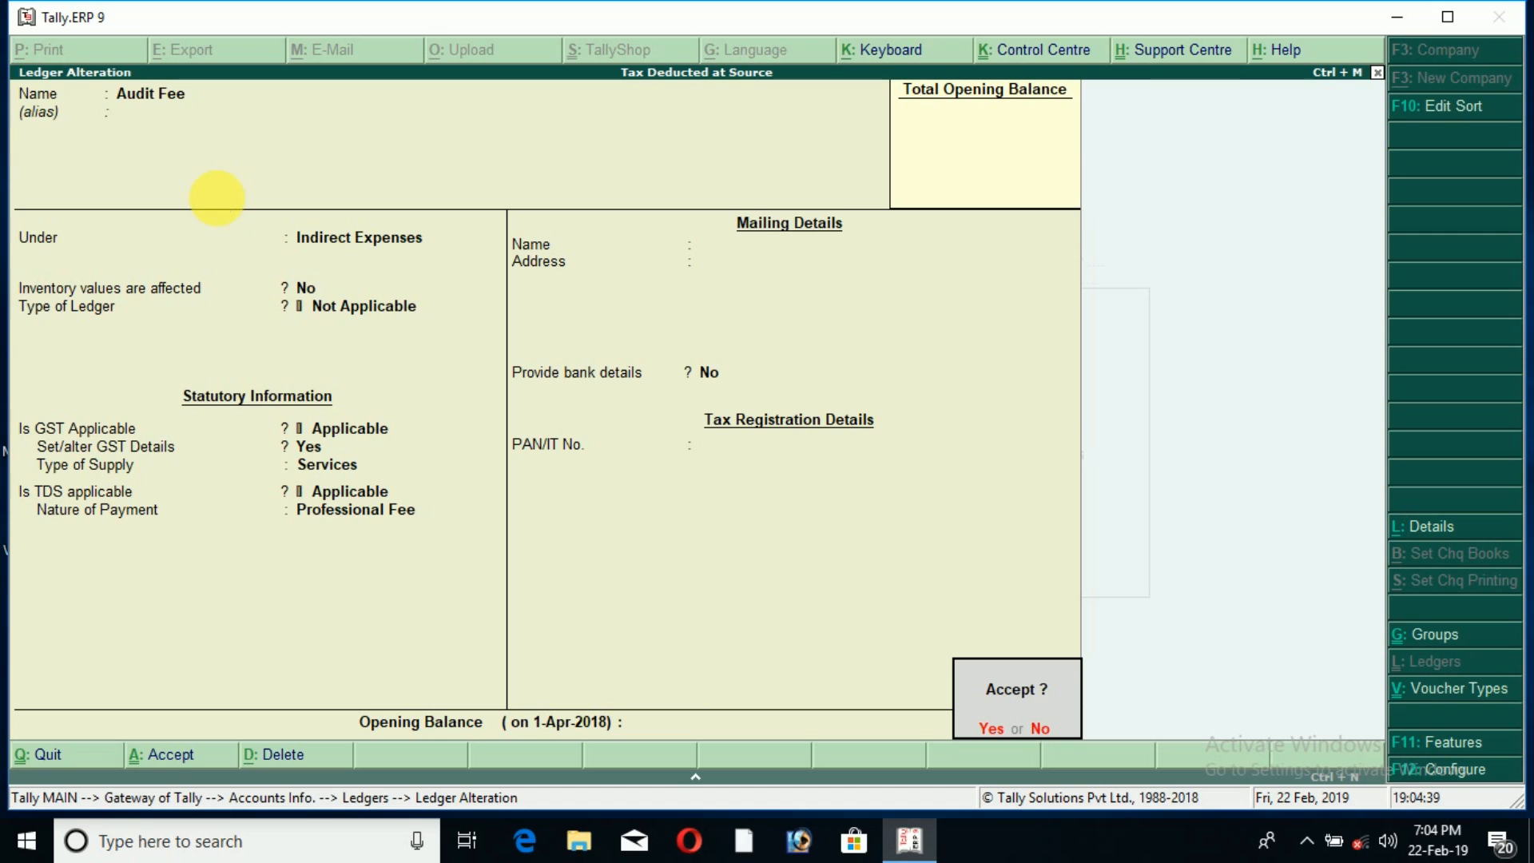
key(Return)
Step: Open the Trasporation Charges ledger for alteration, keep its type Not Applicable and GST Applicable, and open its GST details
key(Up)
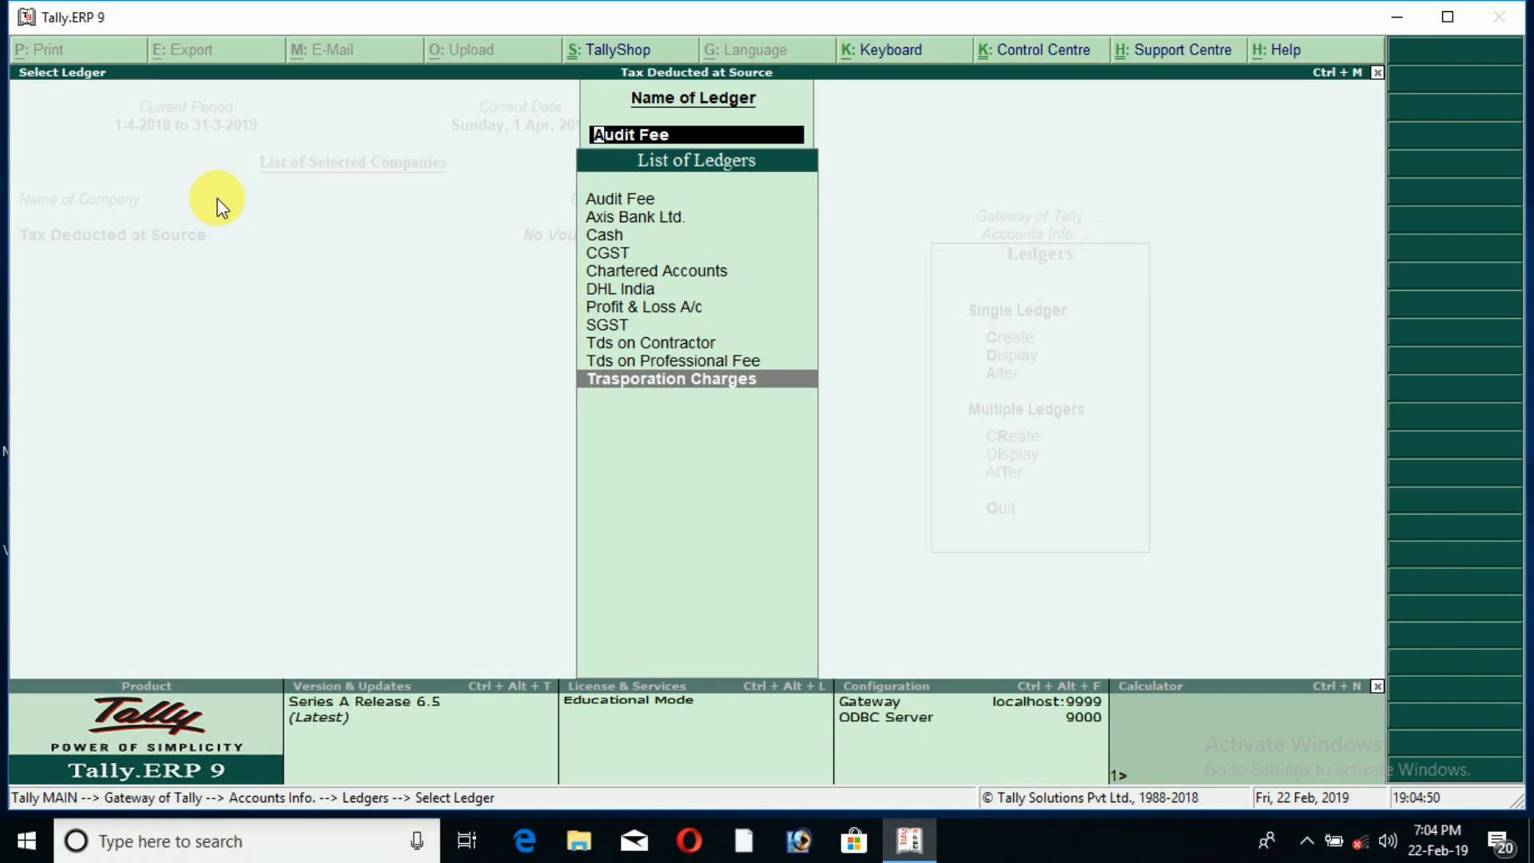
key(Return)
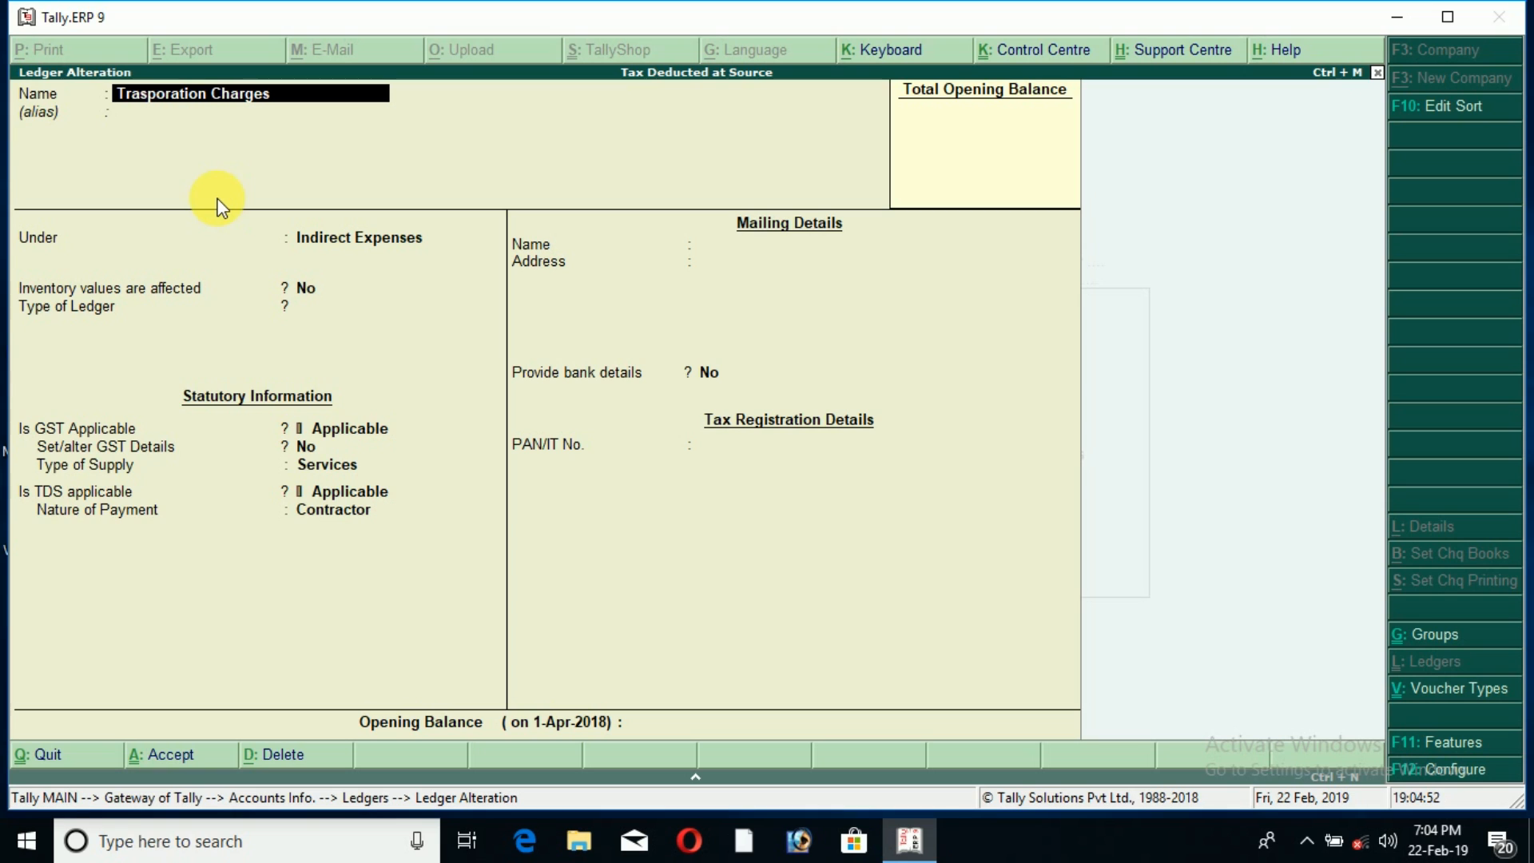
key(Return)
key(Return)
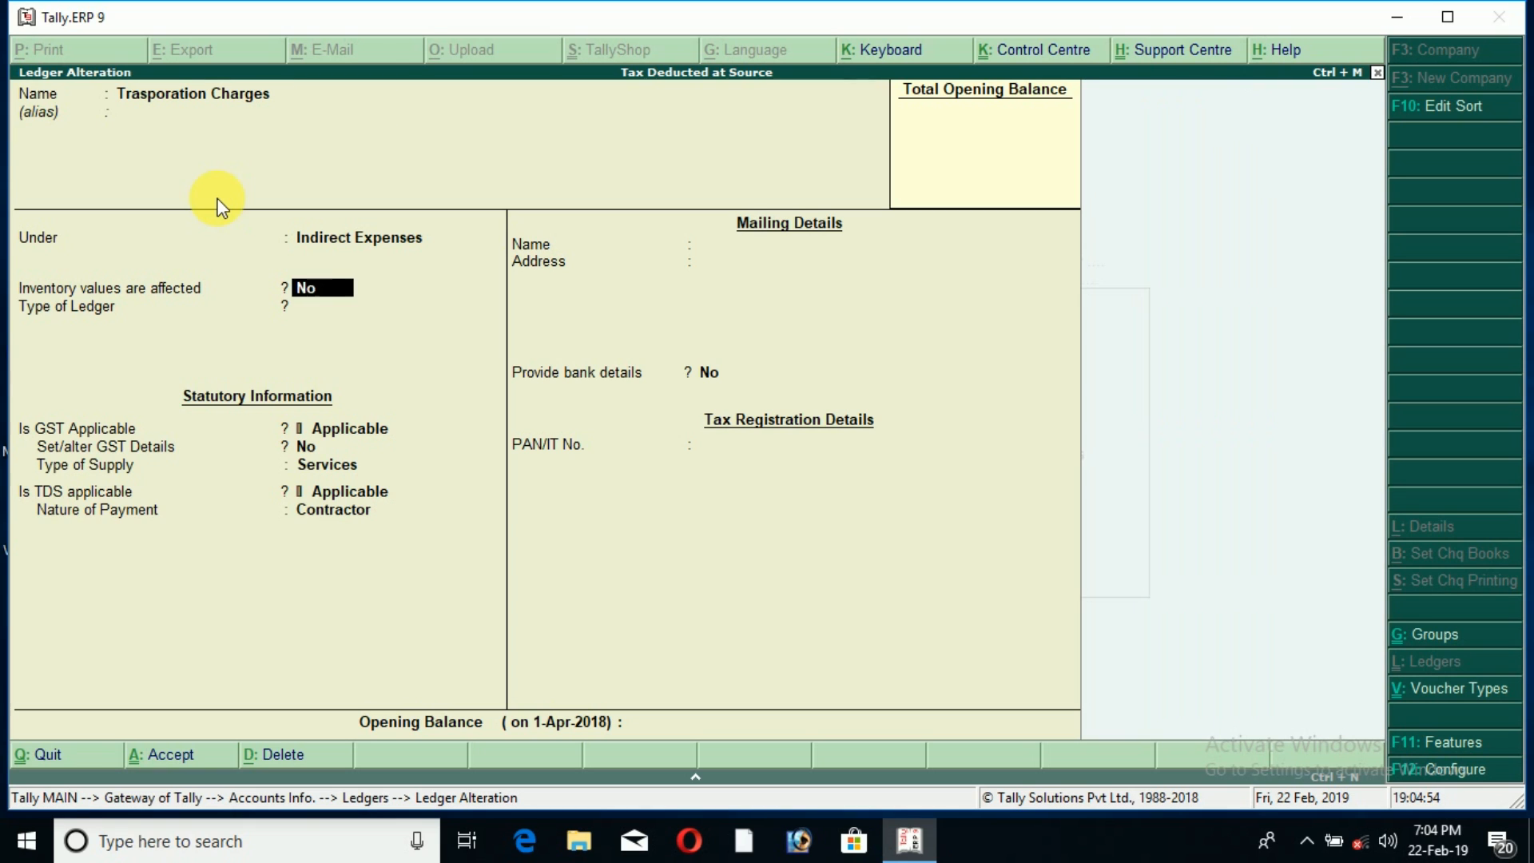
key(Return)
key(Return)
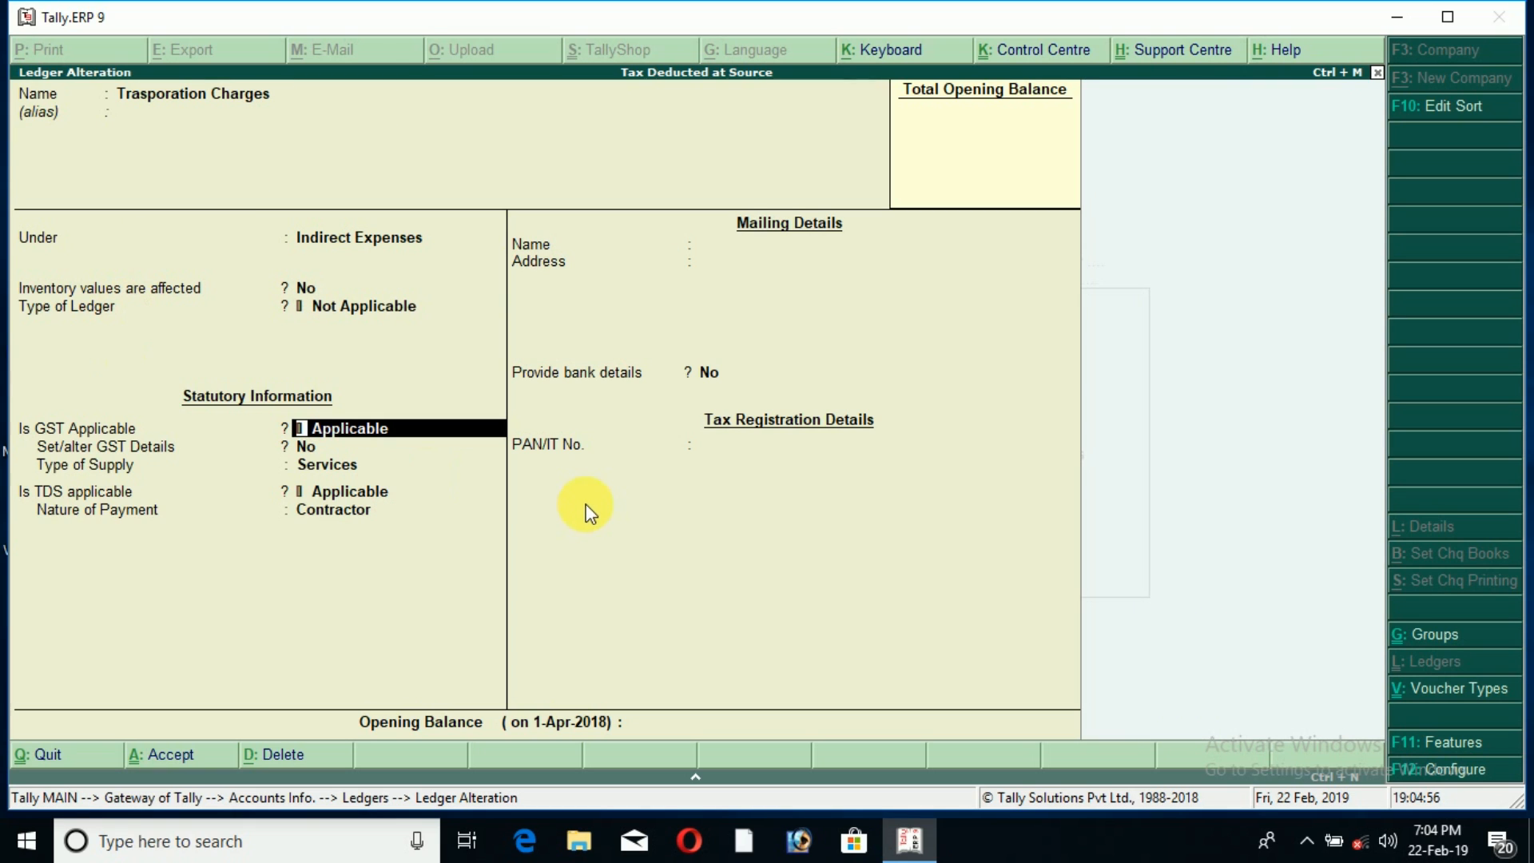
key(Return)
key(y)
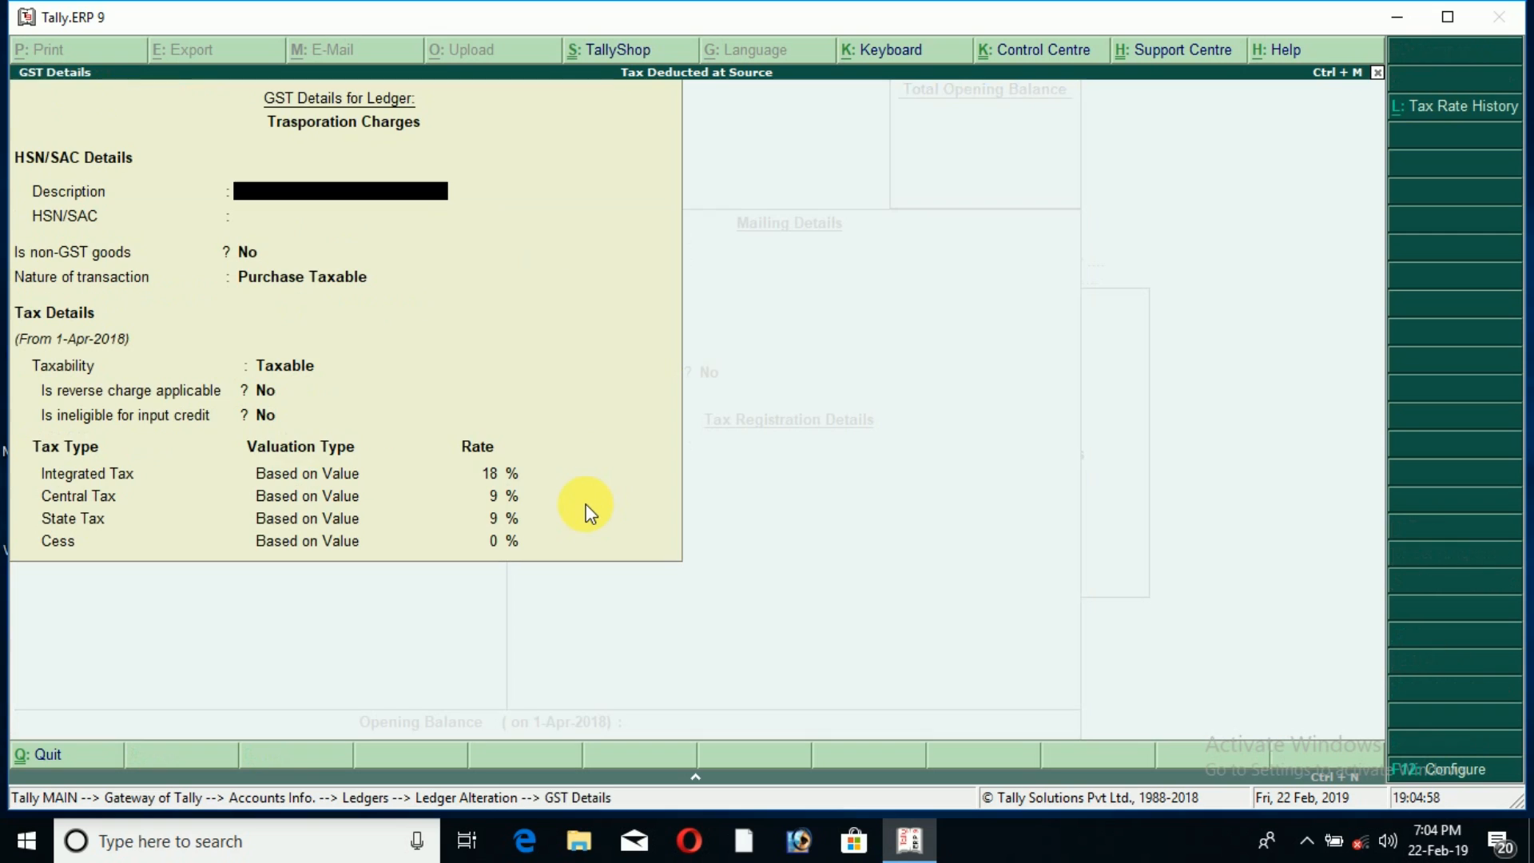
Step: Accept Purchase Taxable with 18% integrated, 9% central and 9% state tax for Trasporation Charges, and Services as the type of supply
key(Return)
key(Return)
key(Return)
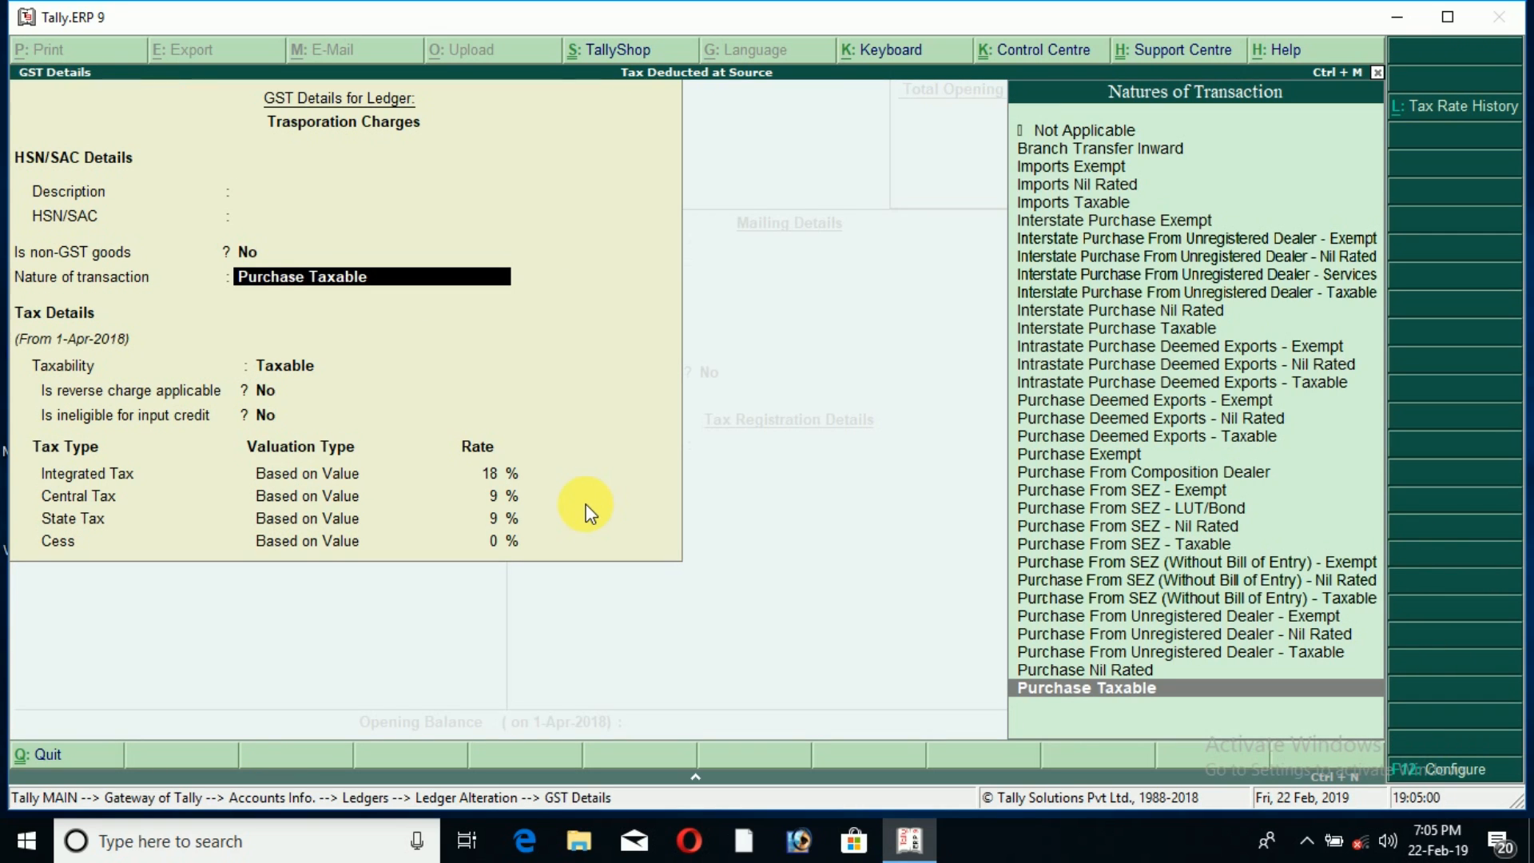
key(Return)
key(Return)
key(Return)
key(Return)
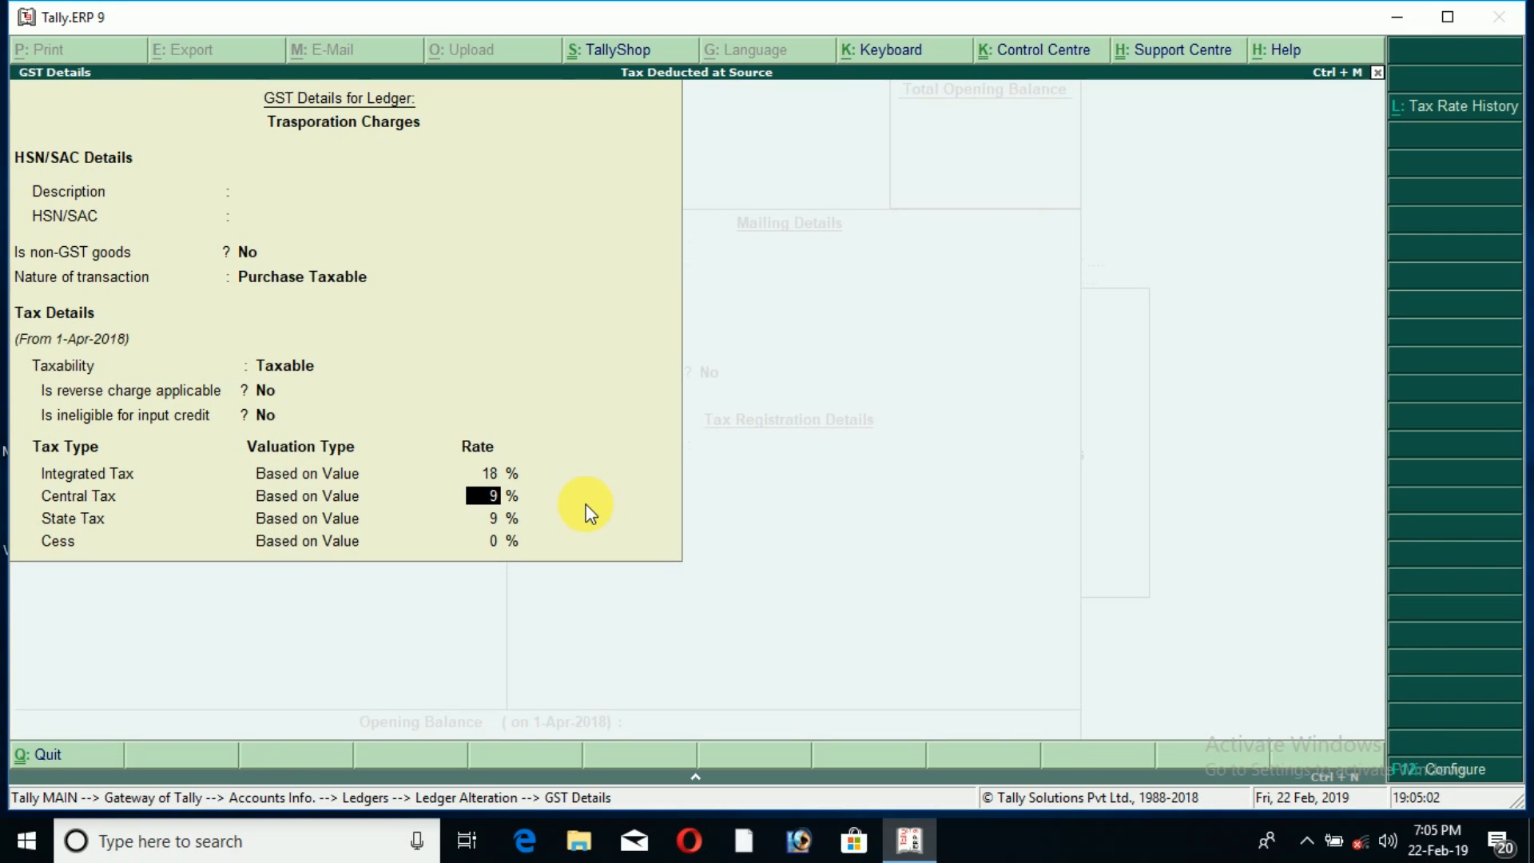
key(Return)
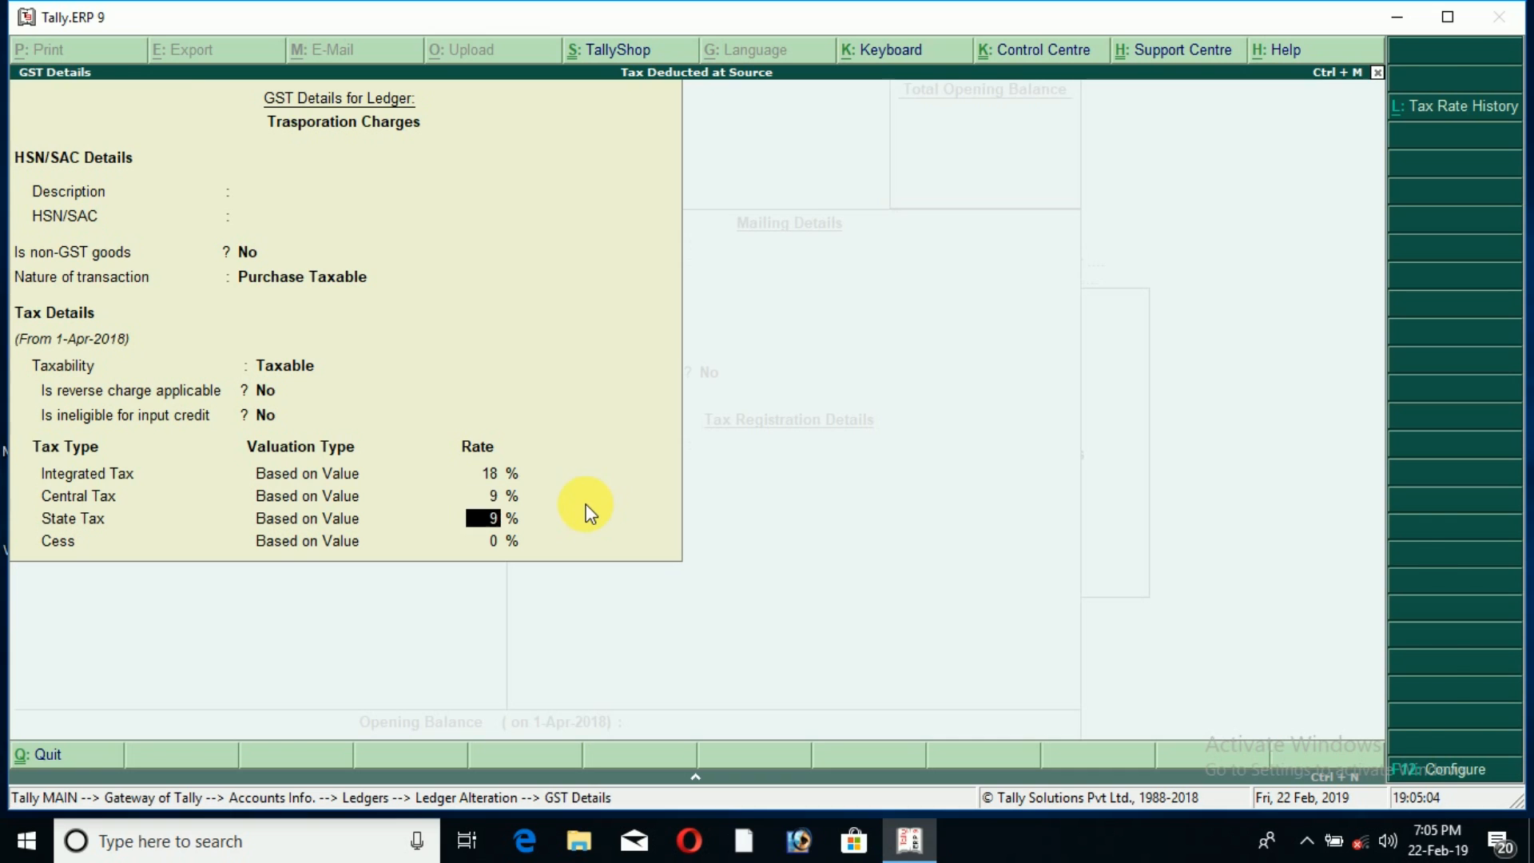
key(Return)
key(Return)
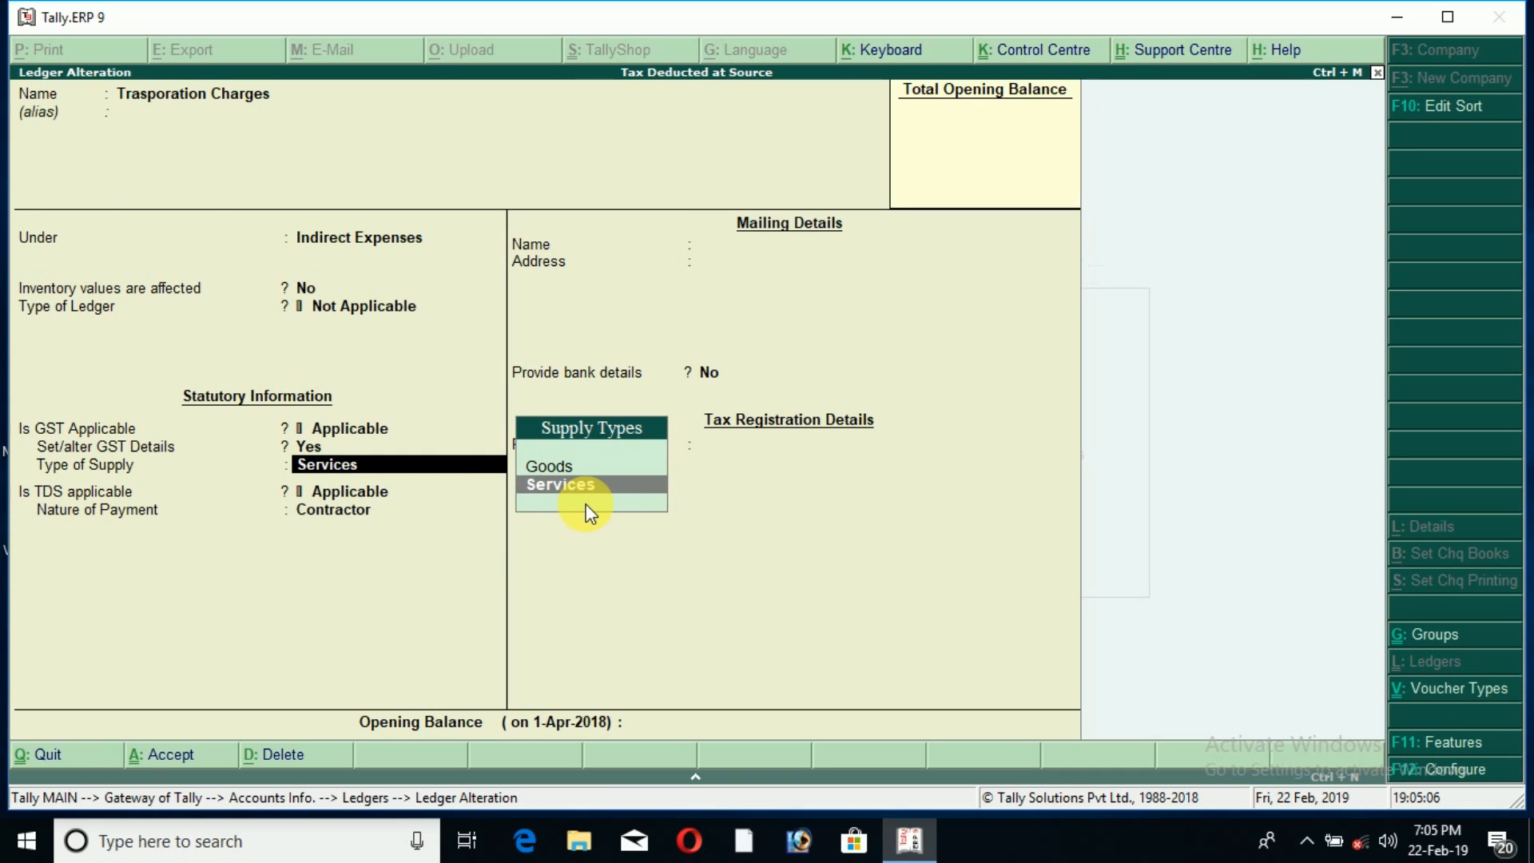
key(Return)
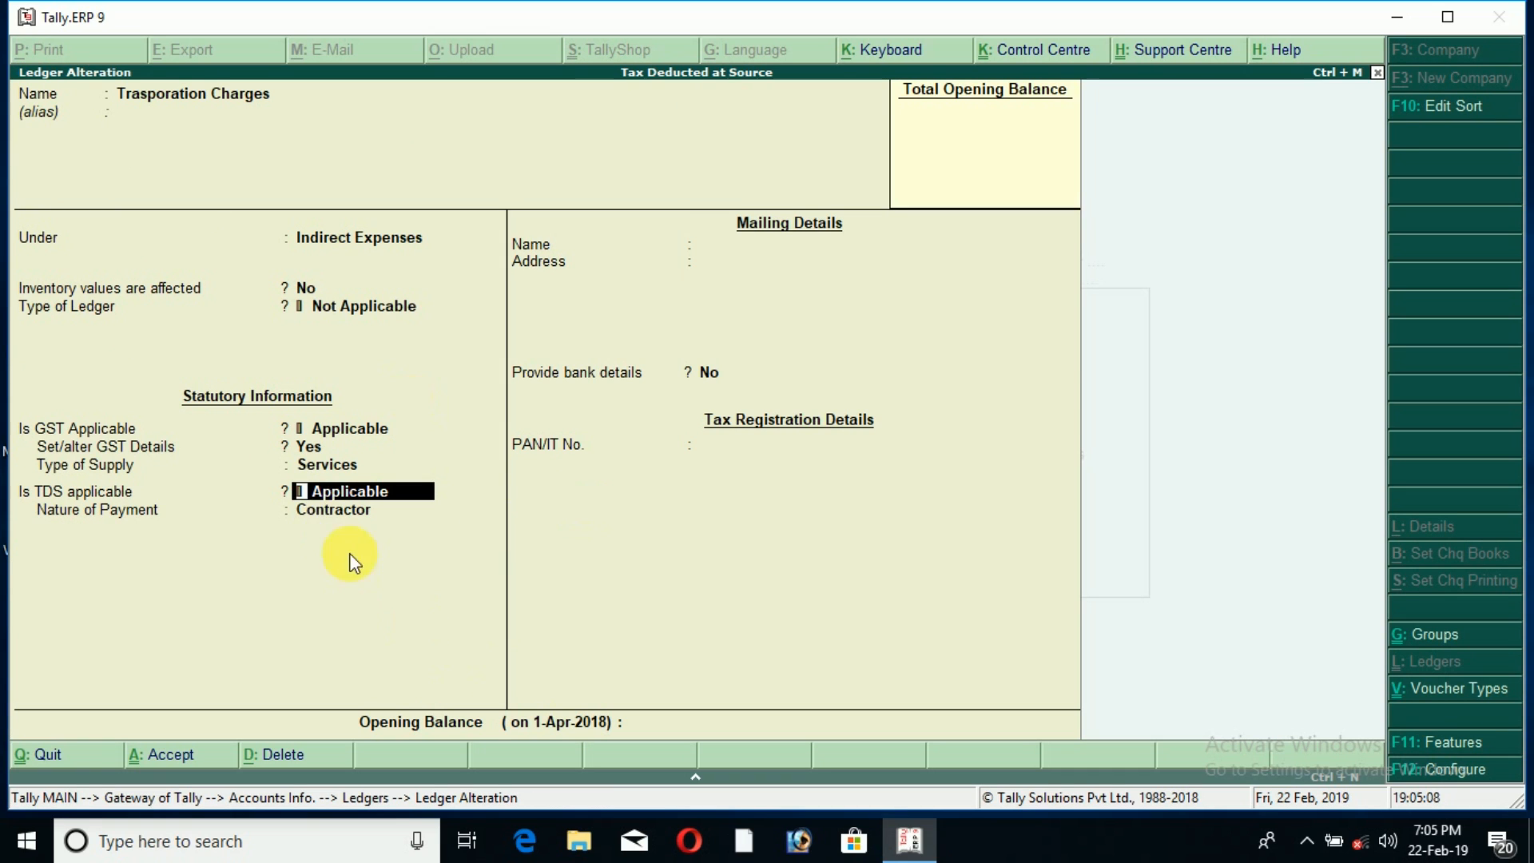
Step: Keep TDS Applicable for Trasporation Charges, and open its Contractor nature of payment for alteration, keeping section 194C and payment code 94C
key(Return)
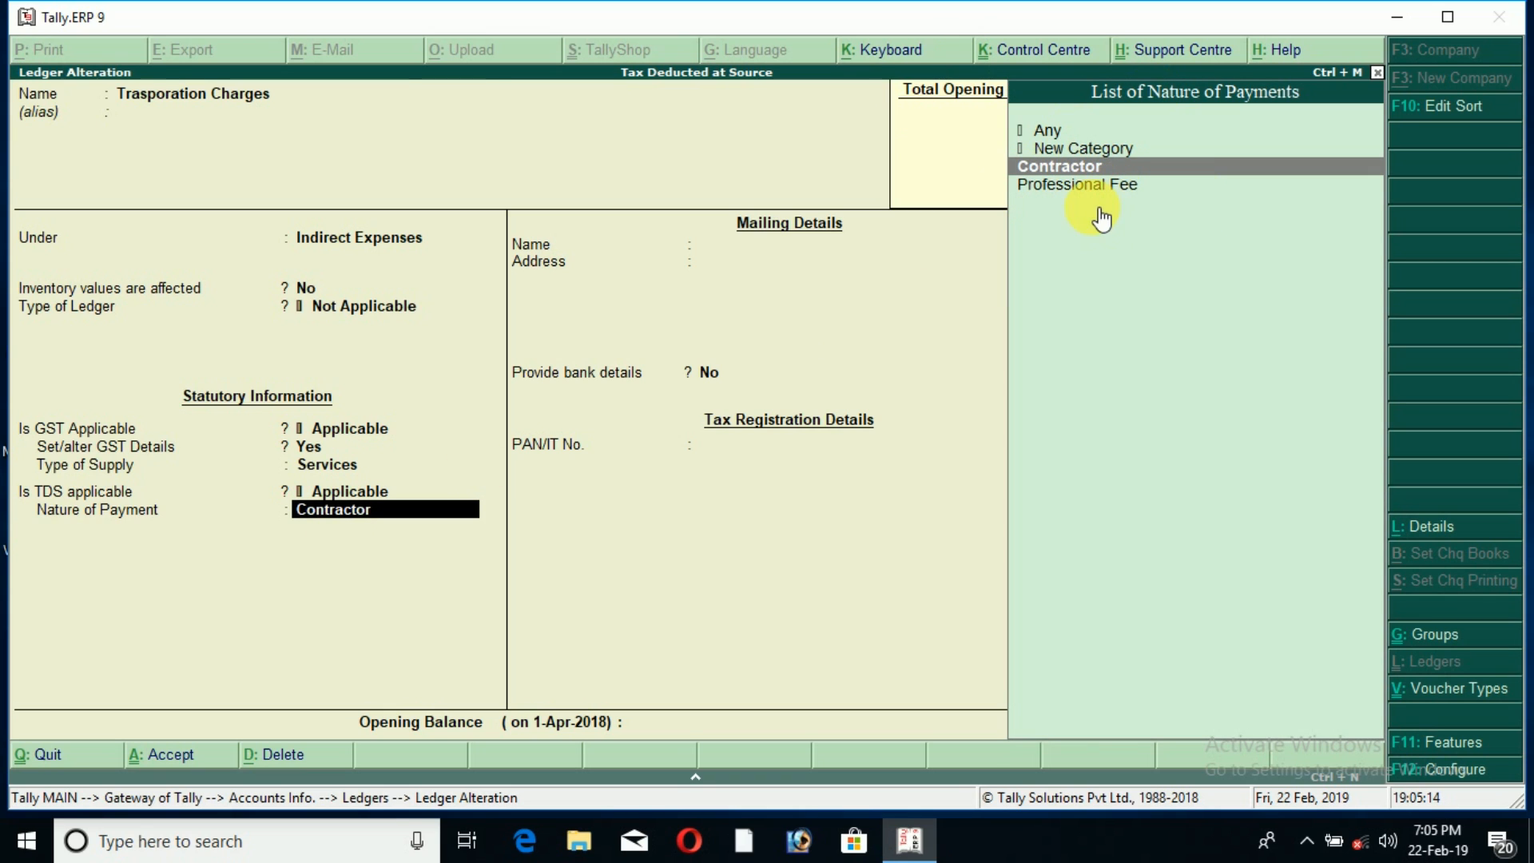
key(ctrl+Return)
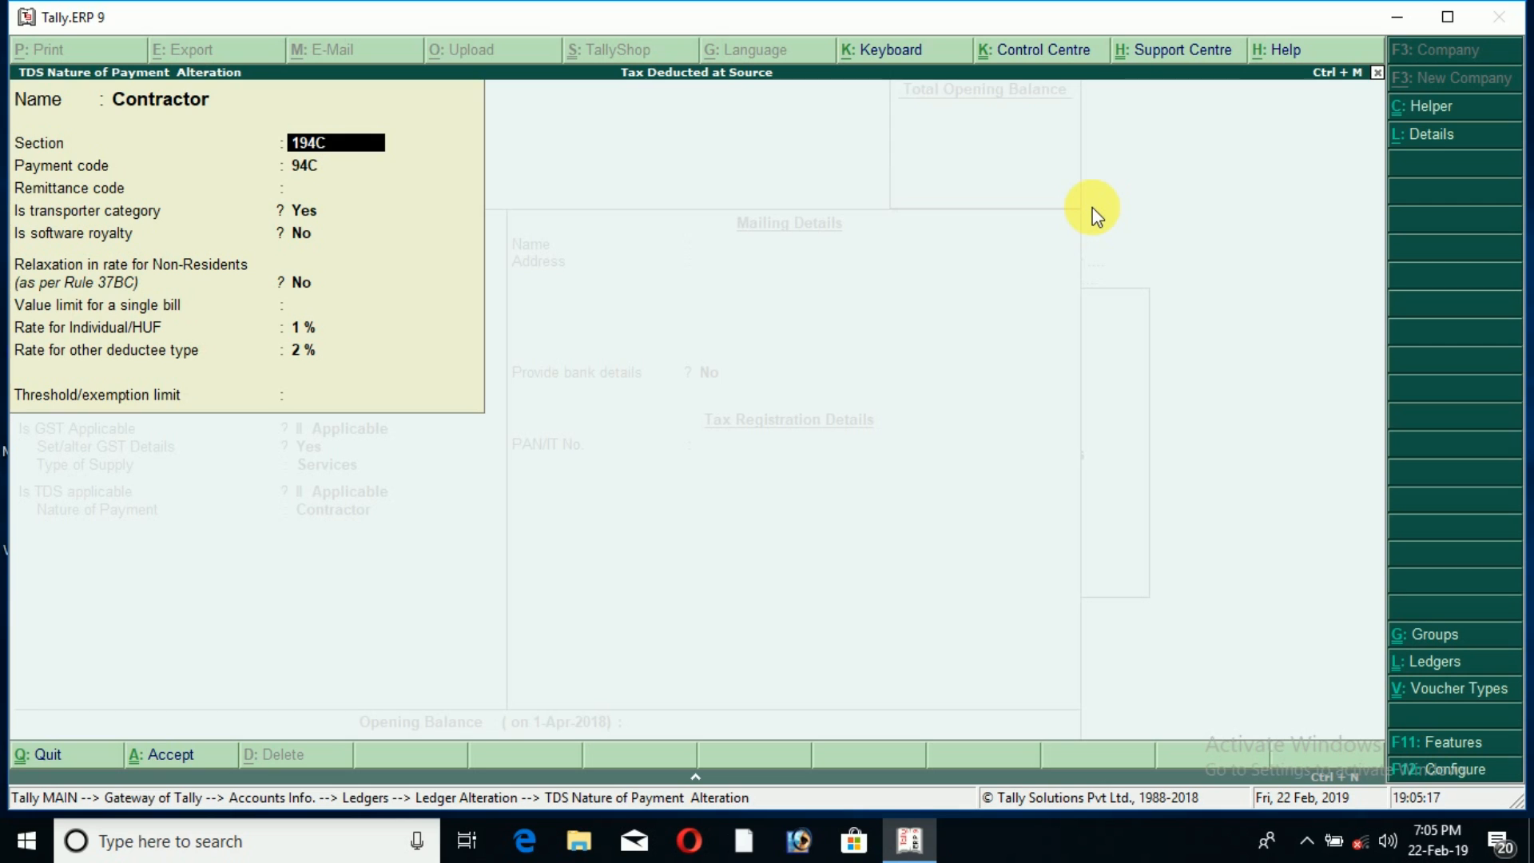
key(Return)
key(Return)
key(Return)
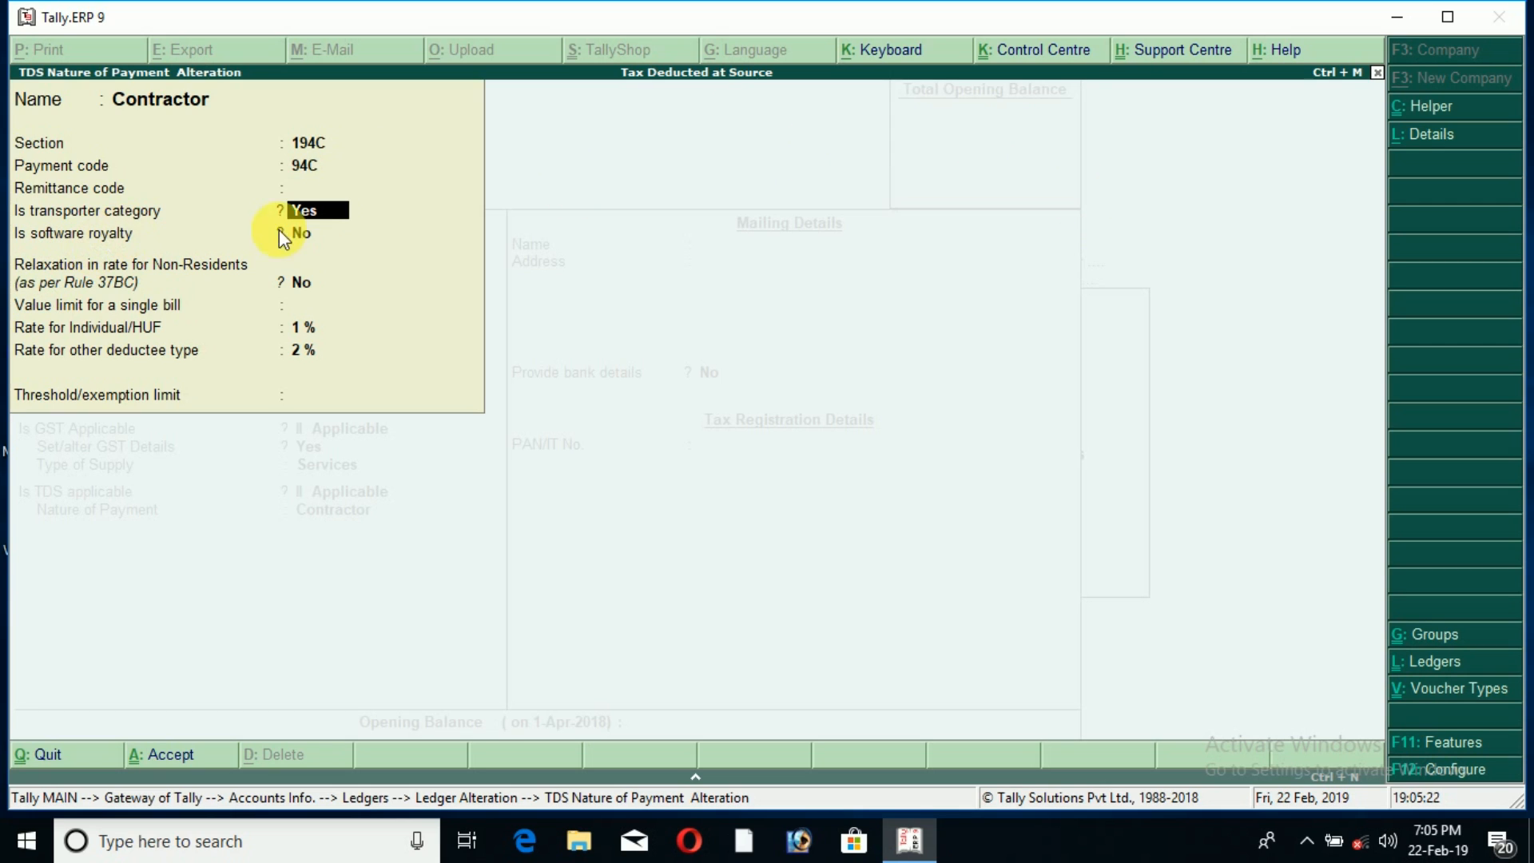
Step: Keep Contractor as transporter category with 1% for Individual/HUF and 2% for other deductees, and save it and the Trasporation Charges ledger
key(Return)
key(Return)
key(Return)
key(Return)
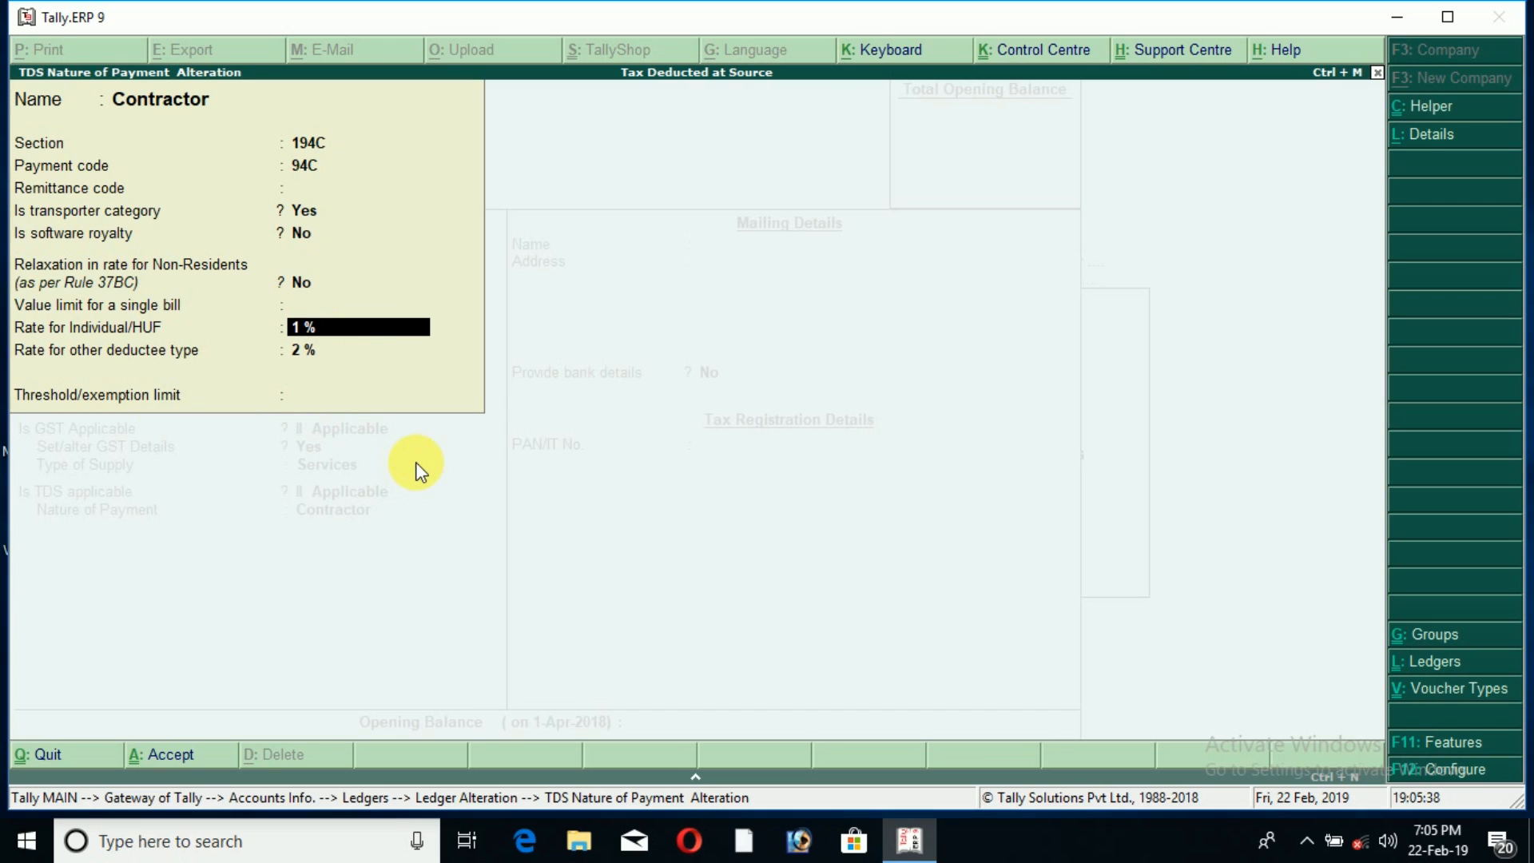
key(Return)
key(Return)
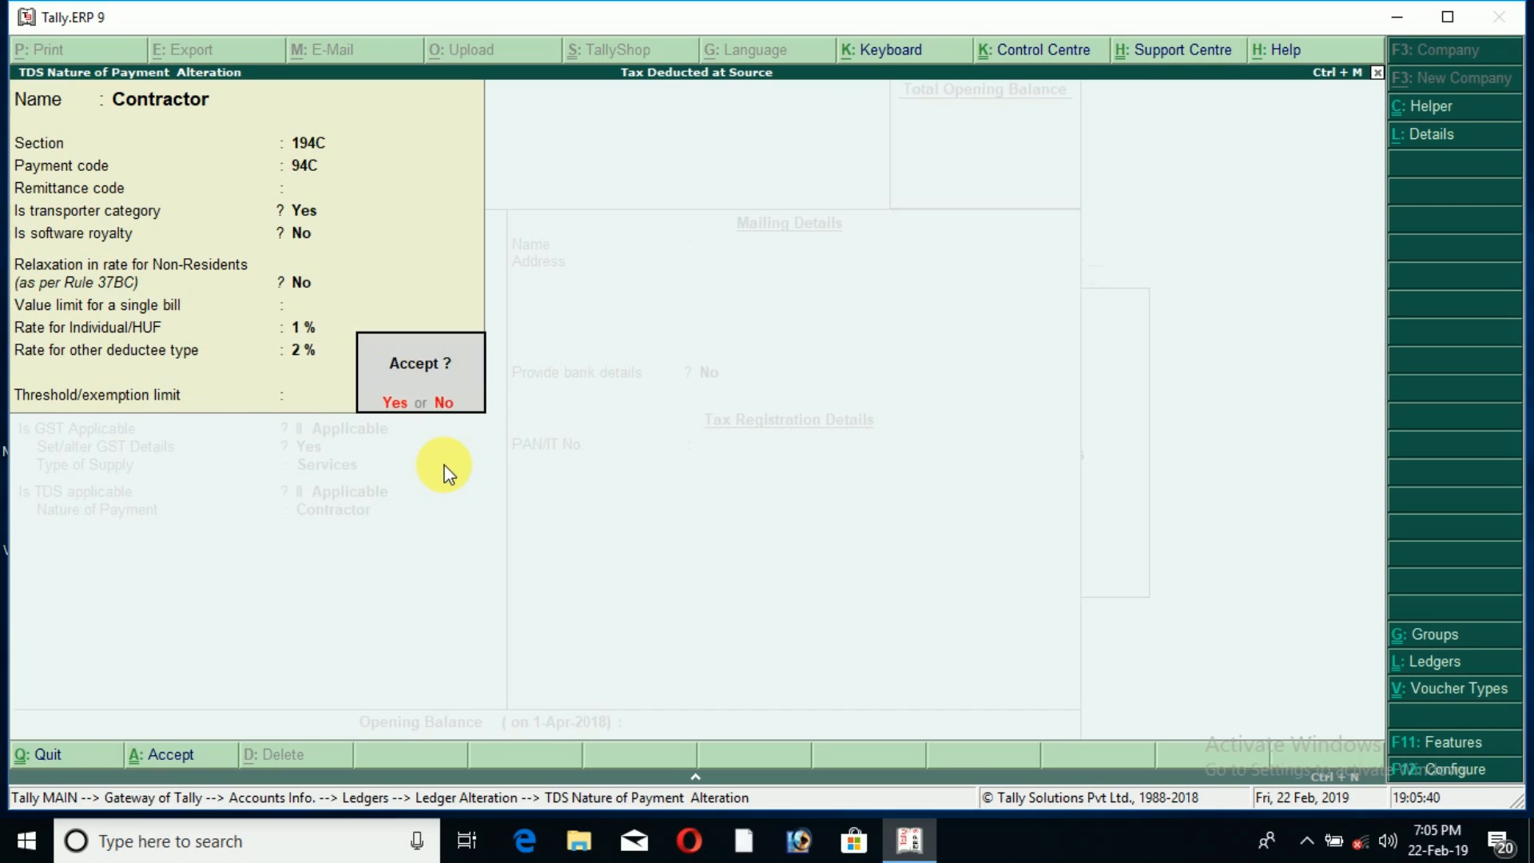
key(Return)
key(ctrl+a)
Step: Open the SGST ledger for alteration and keep it under Duties & Taxes as GST, State Tax, with 0% calculation
text(sgst)
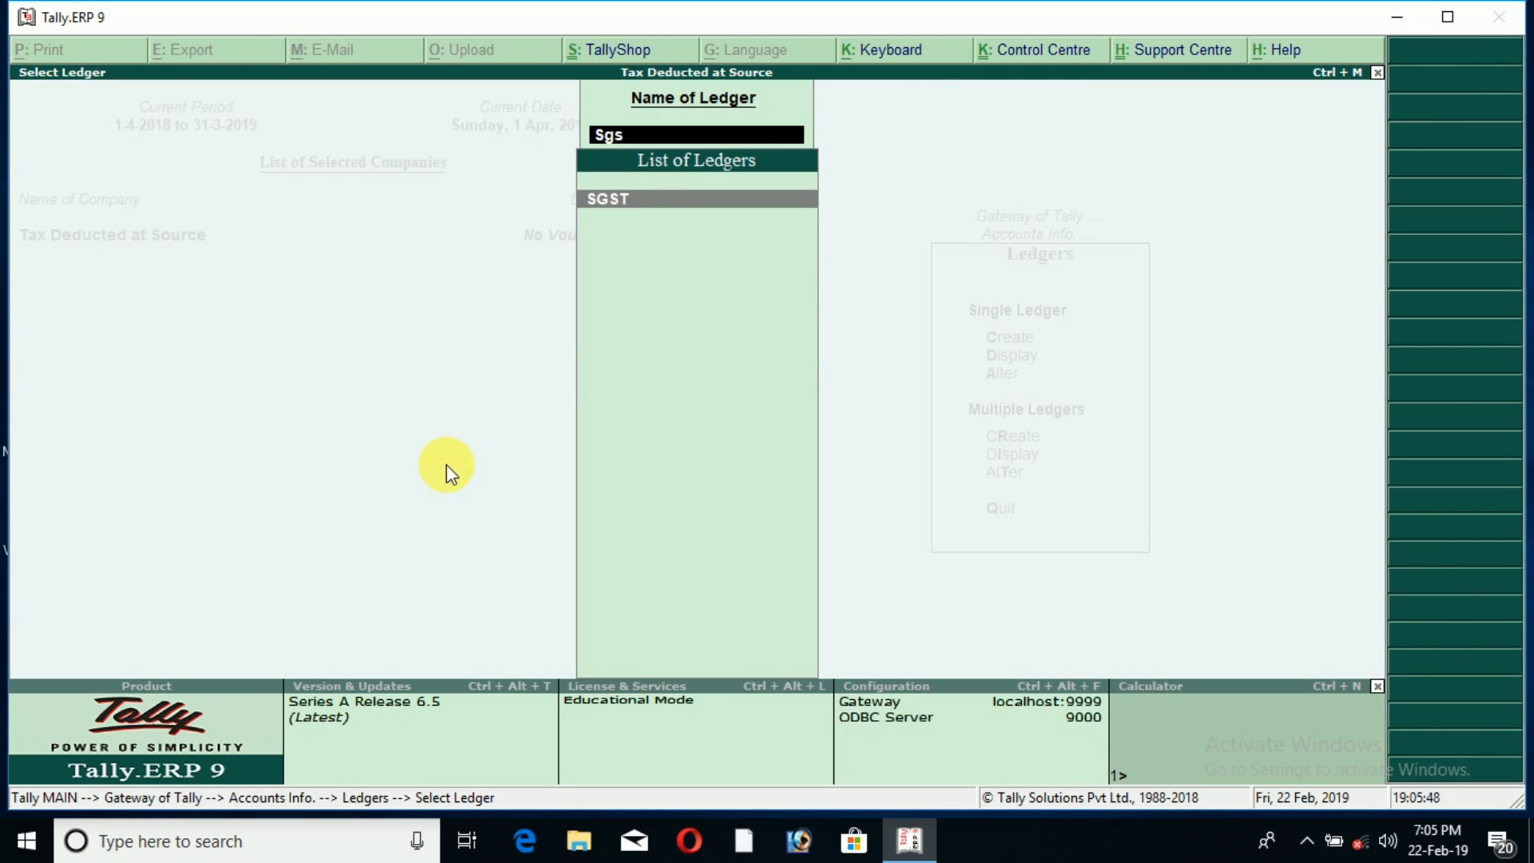
key(Return)
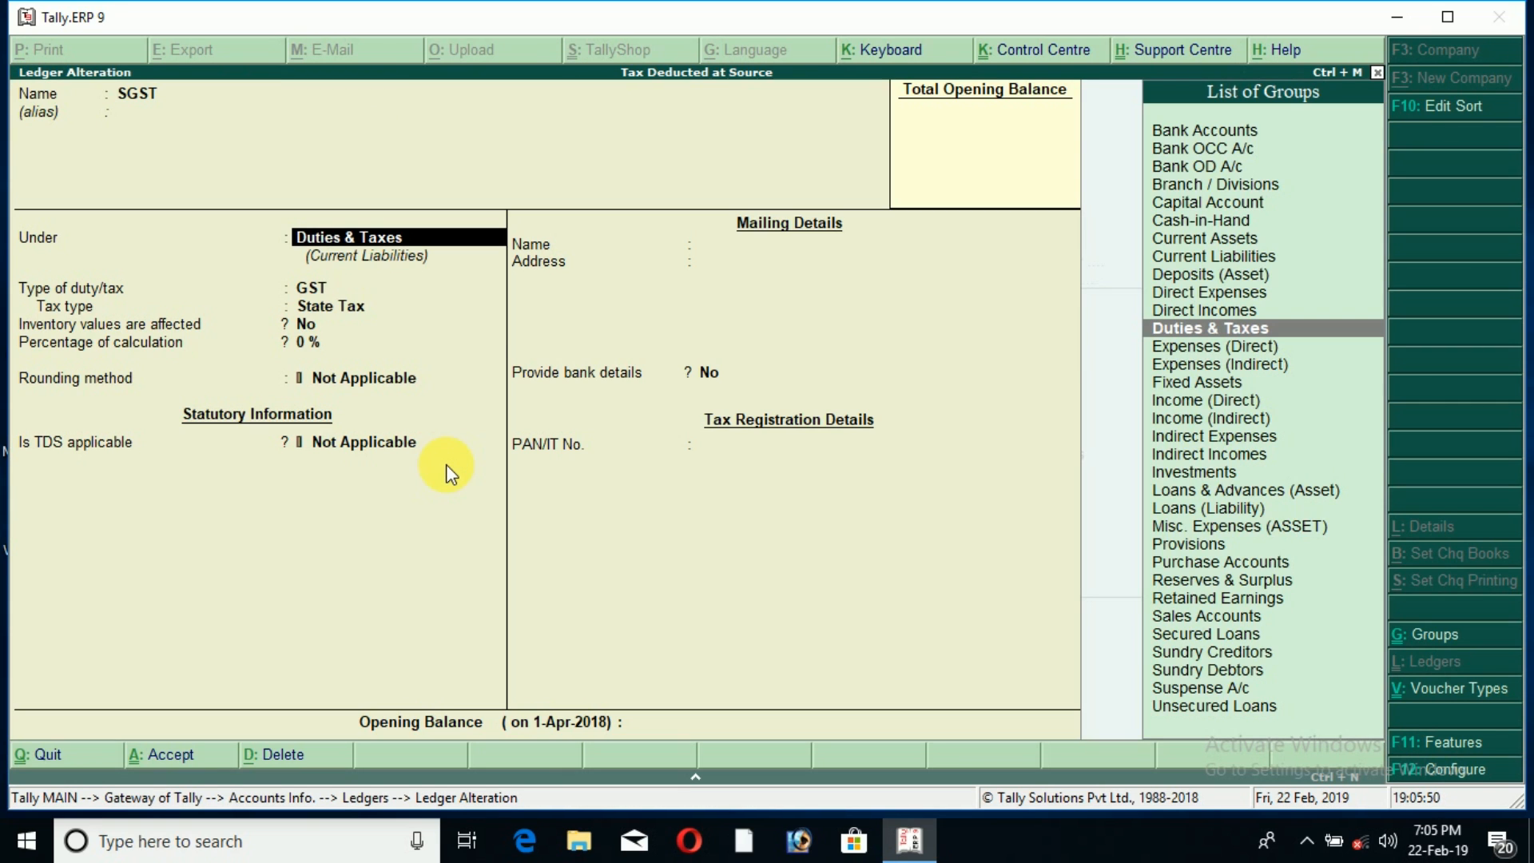
key(Return)
key(Return)
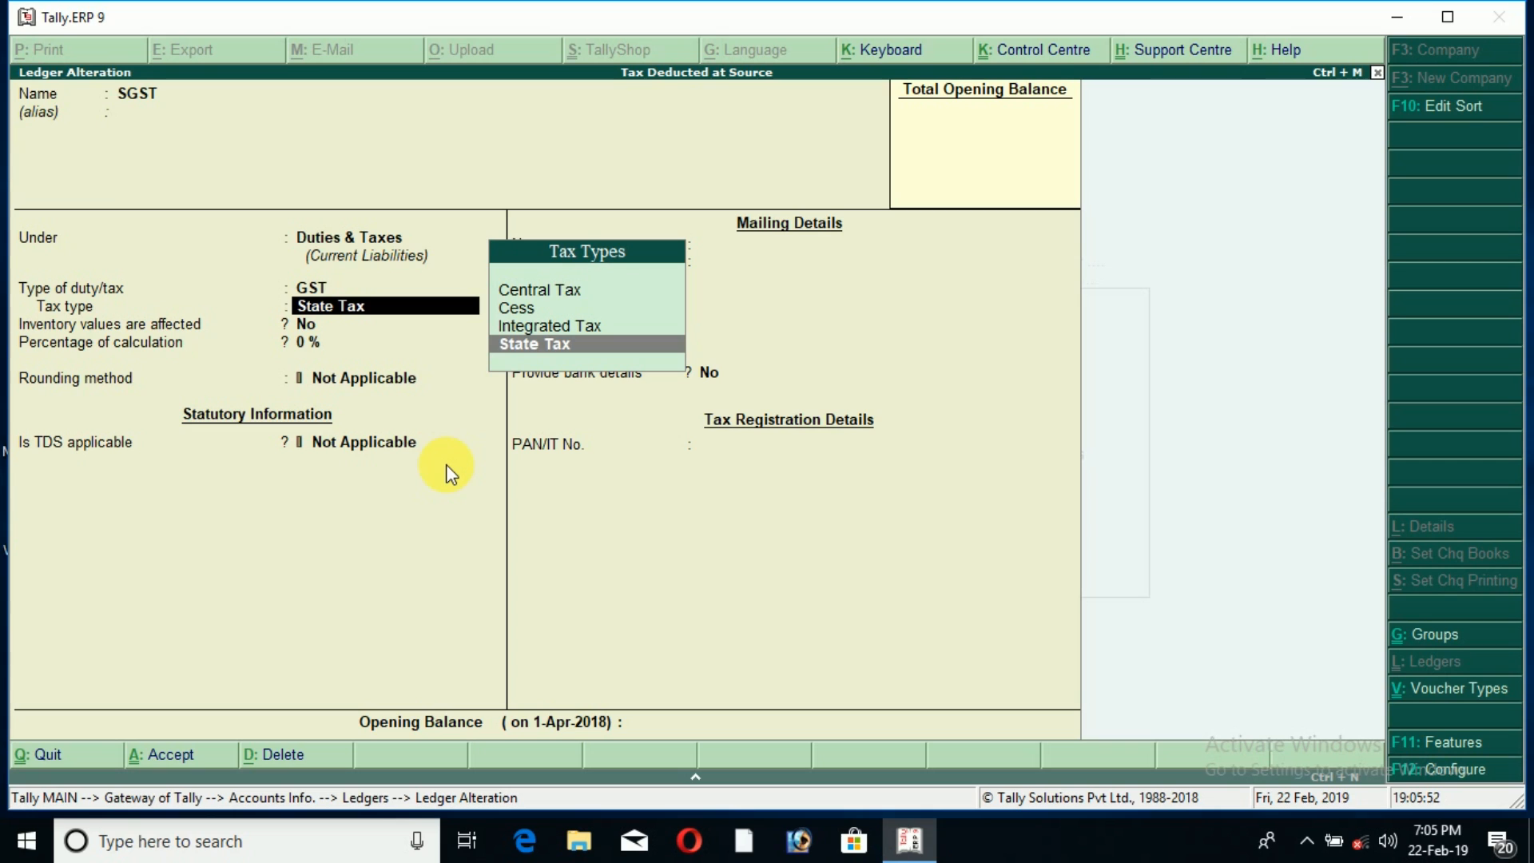
click(524, 349)
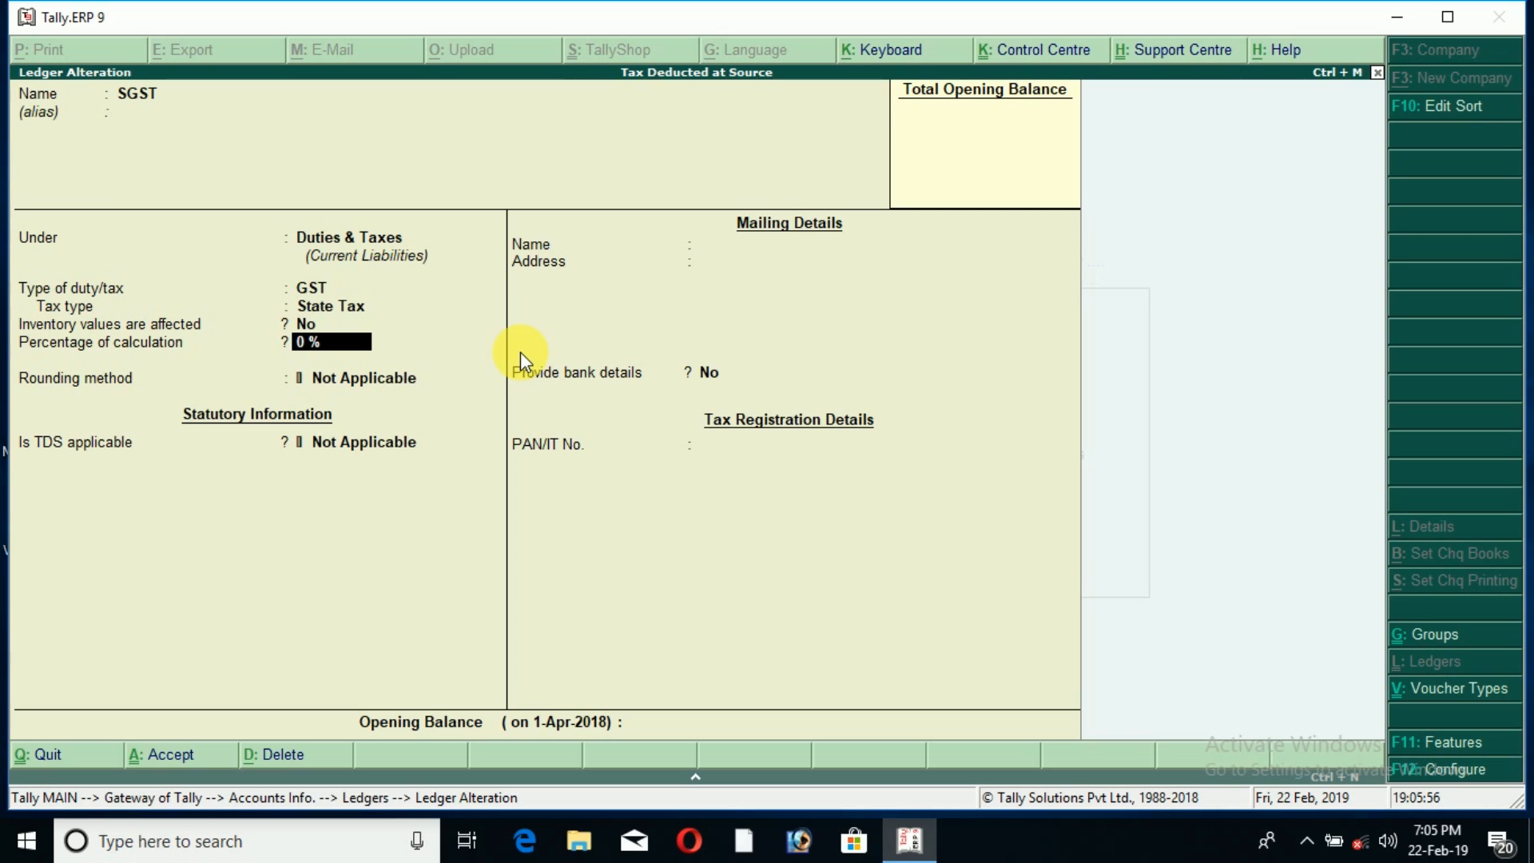
key(Return)
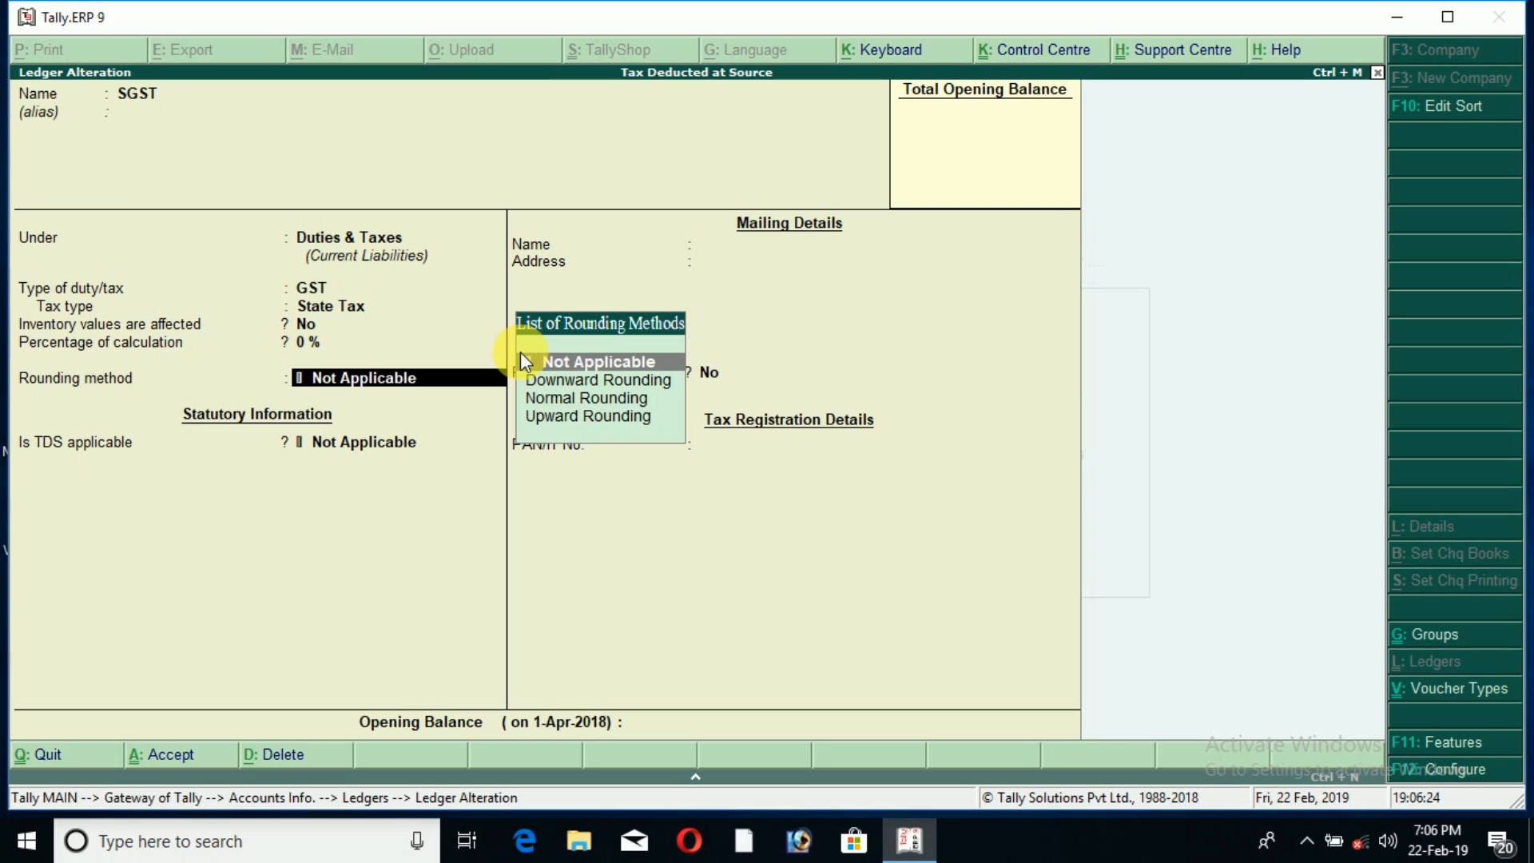
Step: Keep the rounding method and TDS as Not Applicable for SGST, and save the ledger
click(525, 361)
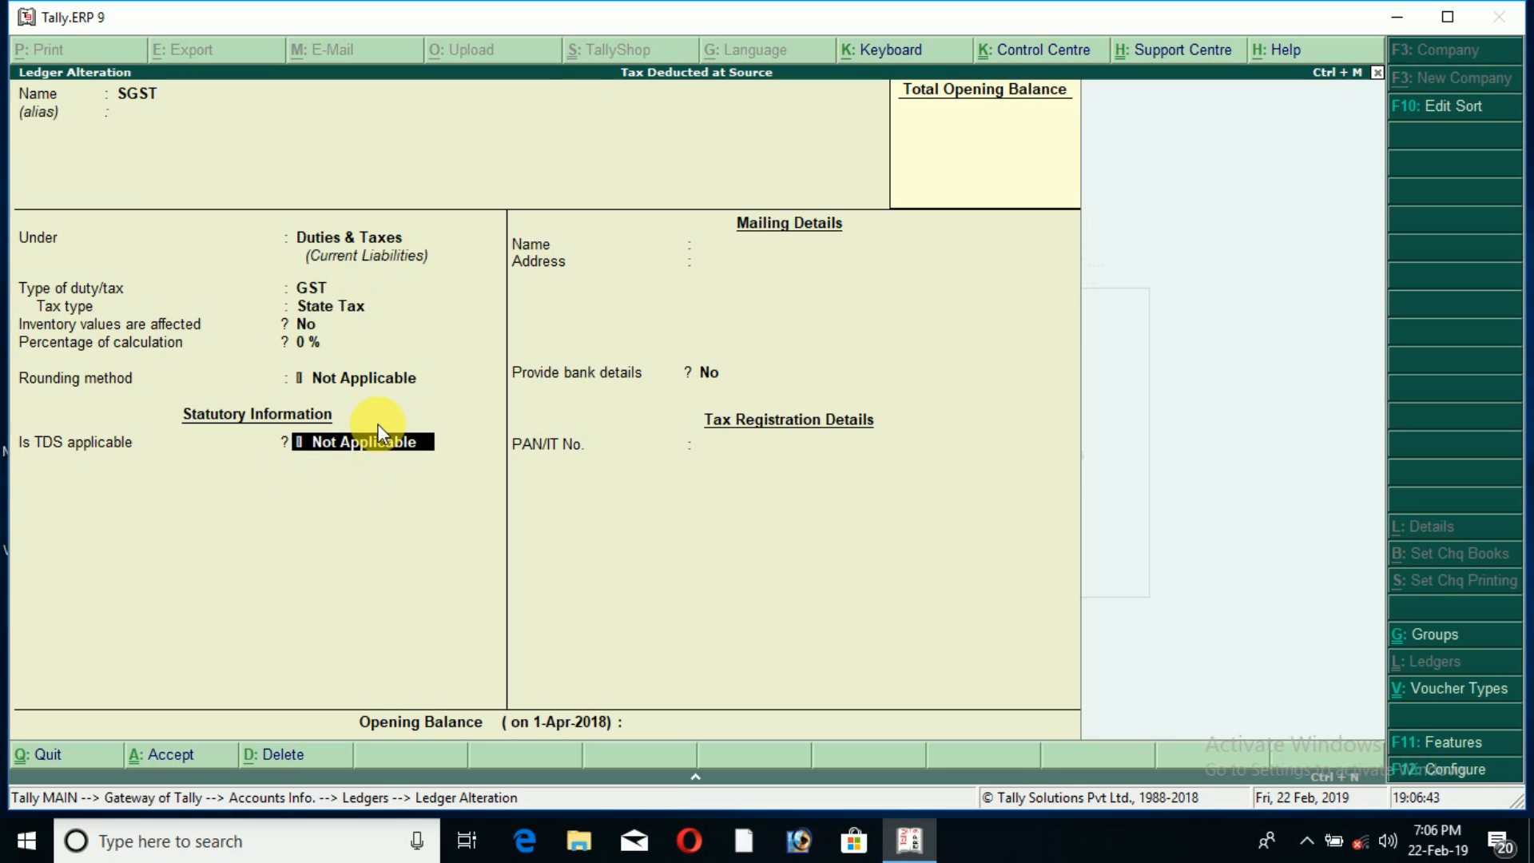
key(Return)
key(Return)
key(Return)
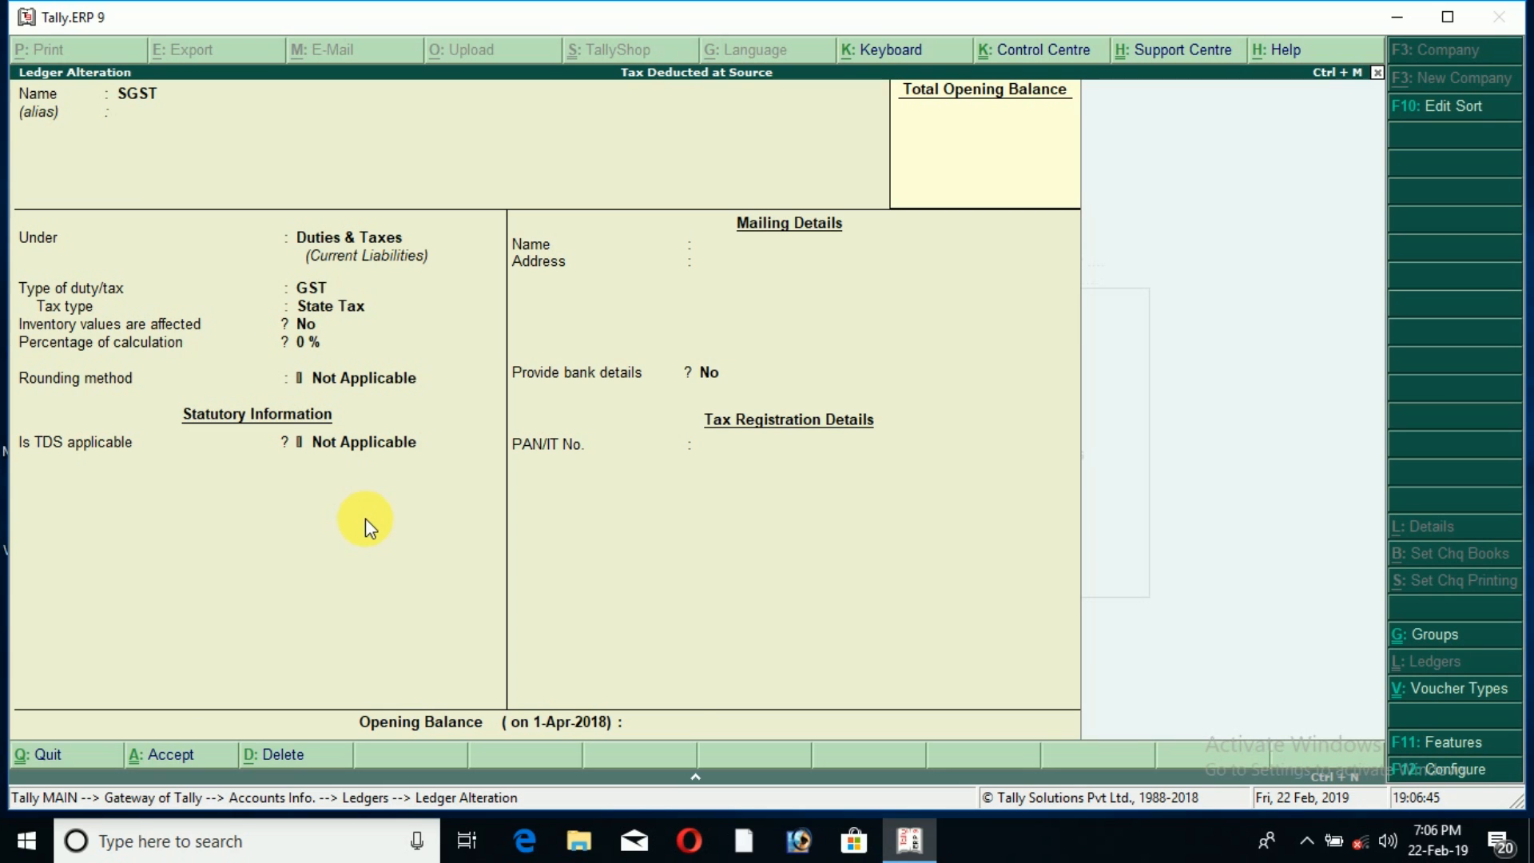
key(Return)
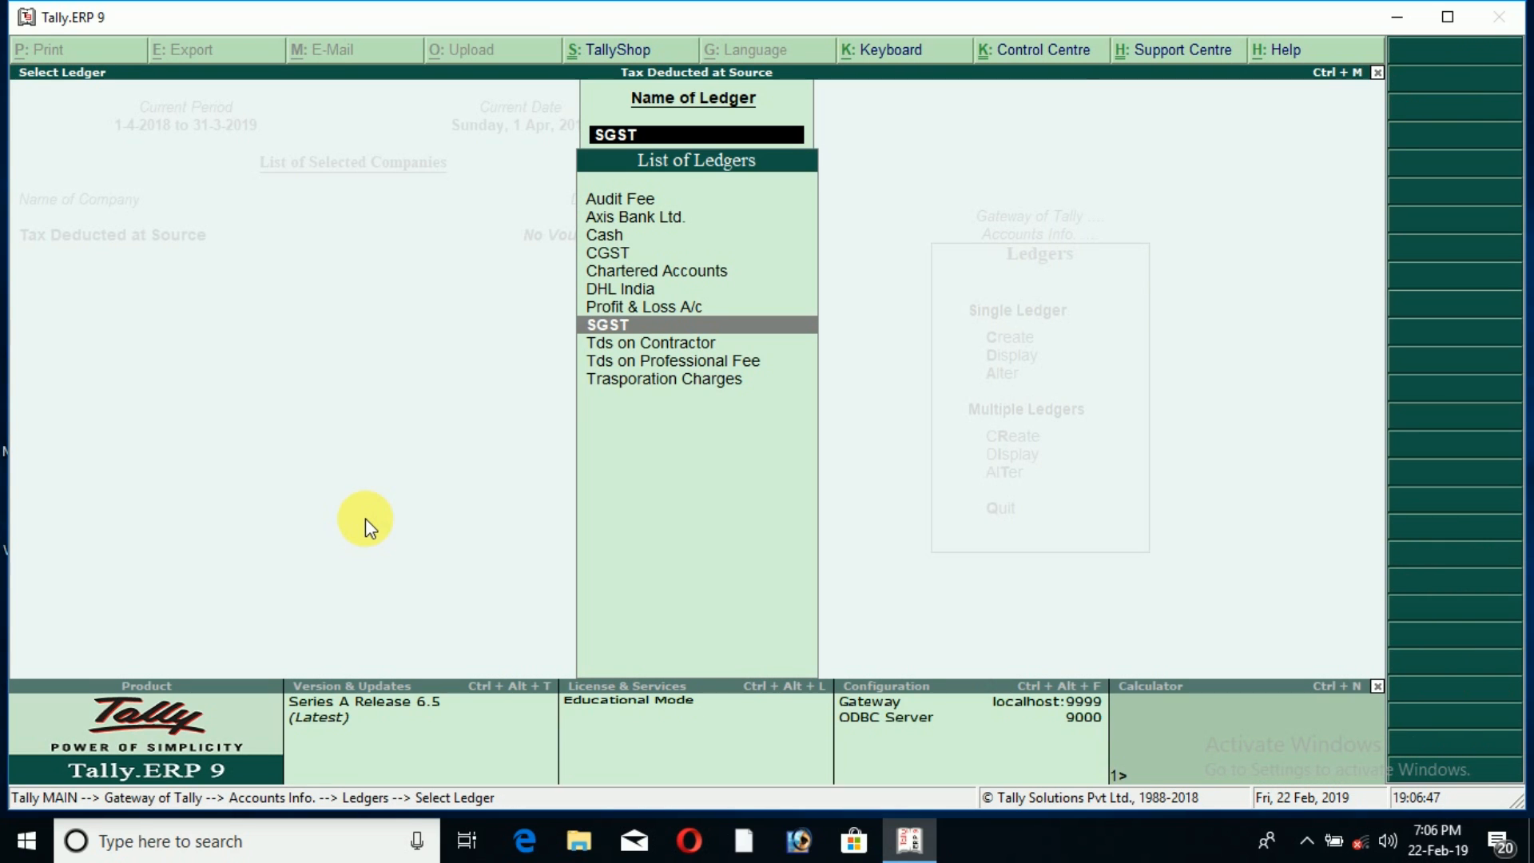
Step: Open the CGST ledger for alteration and keep it under Duties & Taxes as GST, Central Tax, 0%, without rounding
text(cgst)
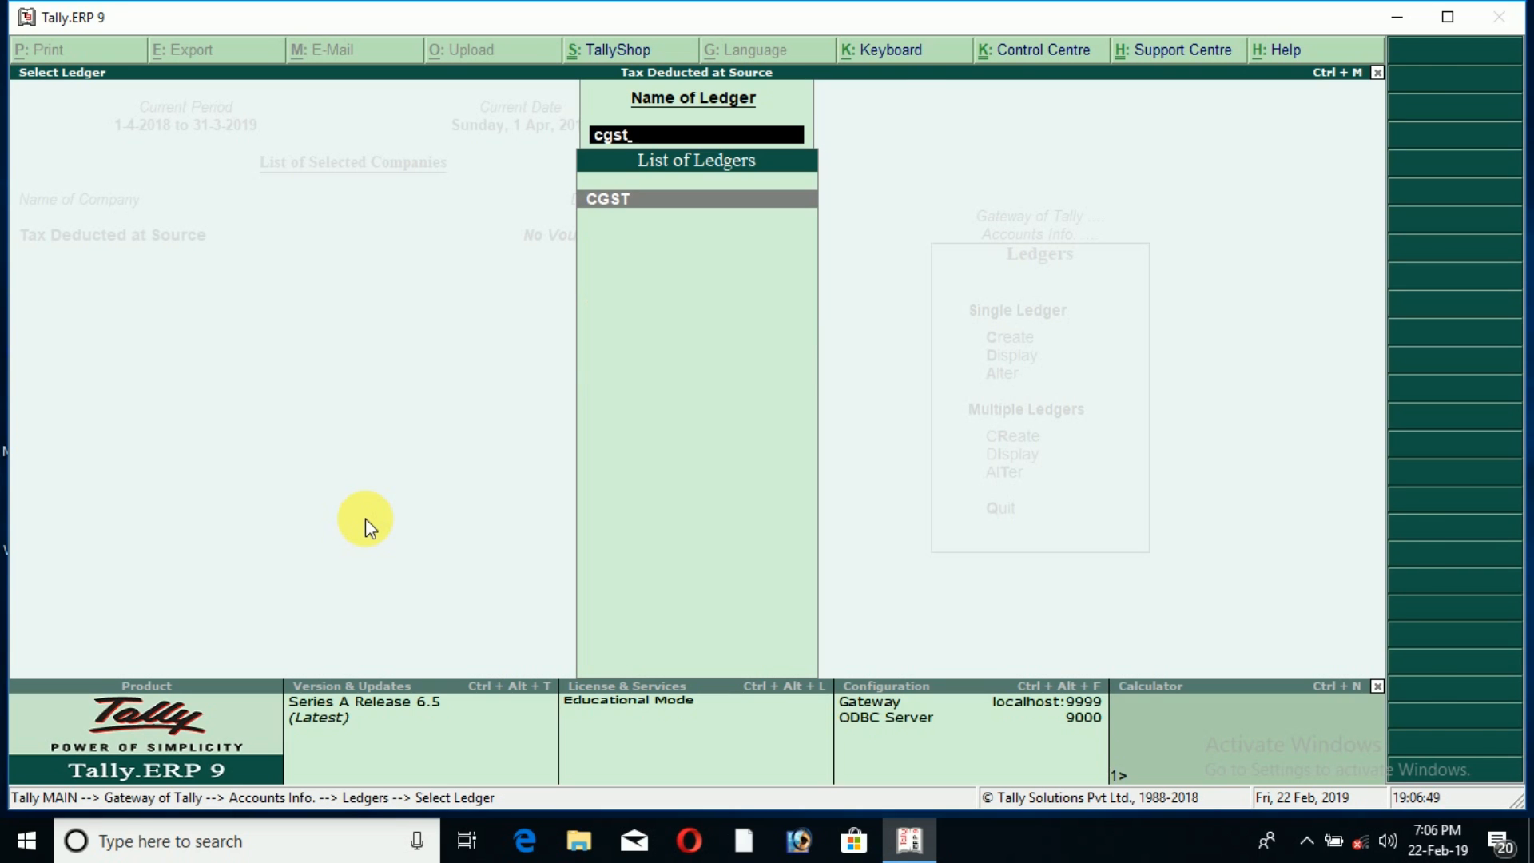
key(Return)
key(Return)
key(Return)
key(Return)
key(Return)
key(Return)
key(Return)
key(Return)
key(Return)
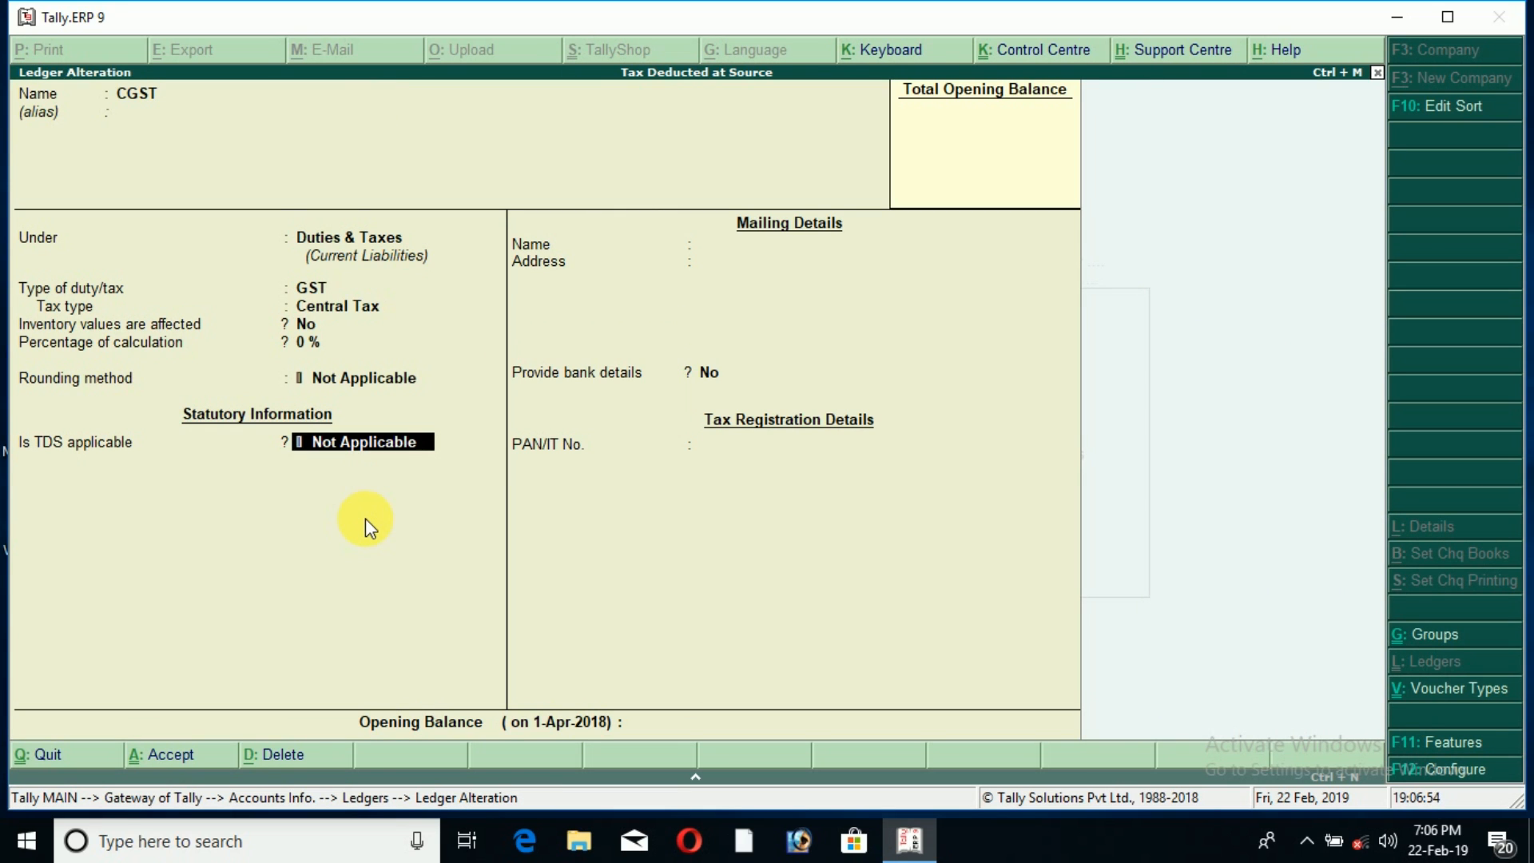
Step: Keep TDS as Not Applicable for CGST and save the ledger
key(Return)
key(Return)
key(Return)
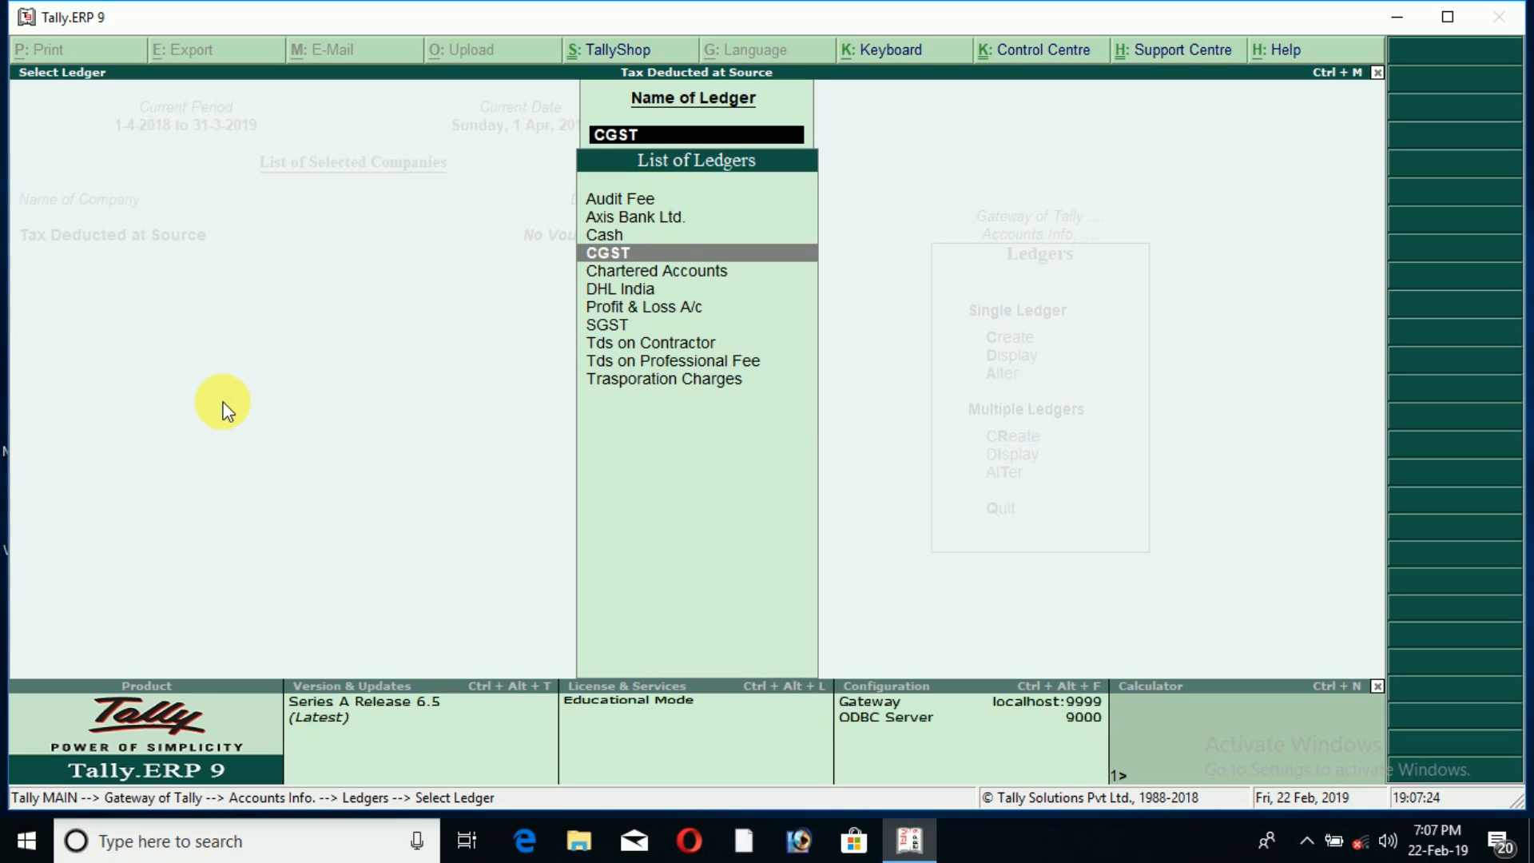
Step: Open the Tds on Professional Fee ledger for alteration
key(Down)
key(Down)
key(Down)
key(Down)
key(Down)
key(Down)
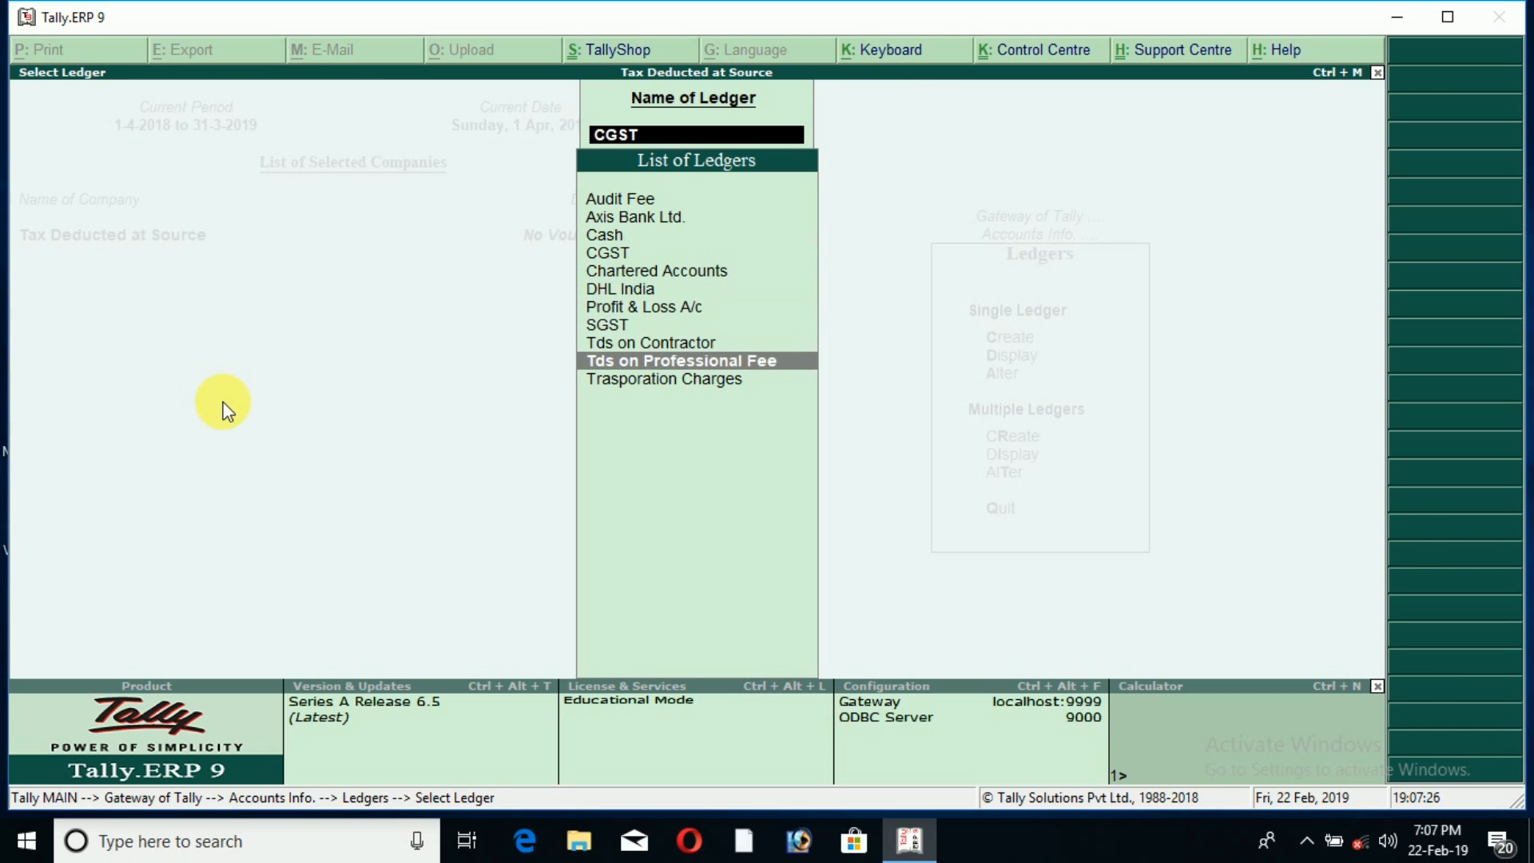
key(Return)
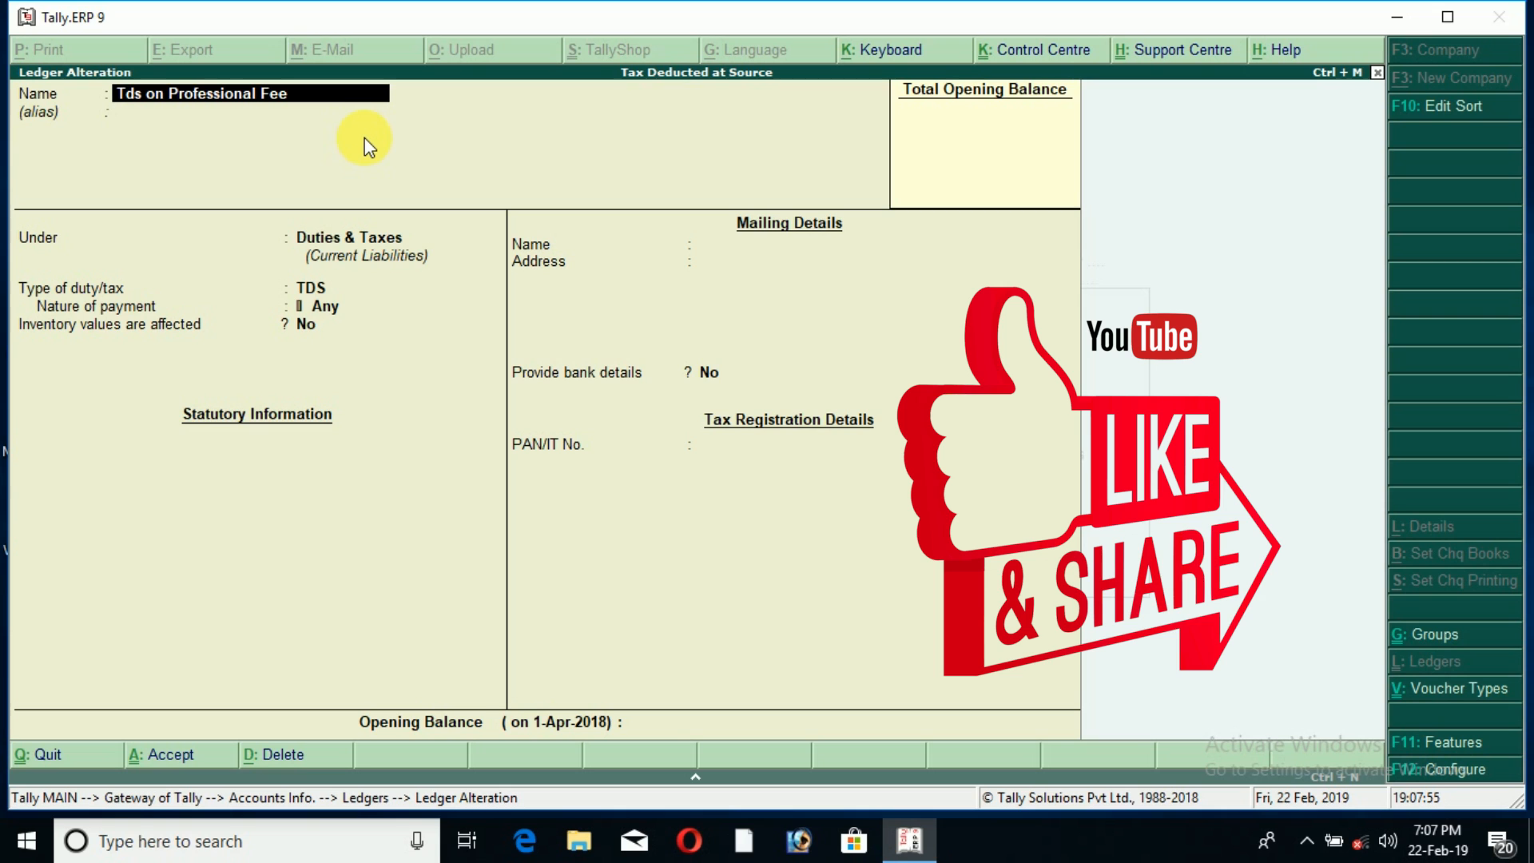
Step: Keep Duties & Taxes and TDS for Tds on Professional Fee, set its nature of payment to Professional Fee, and save it
key(Return)
key(Return)
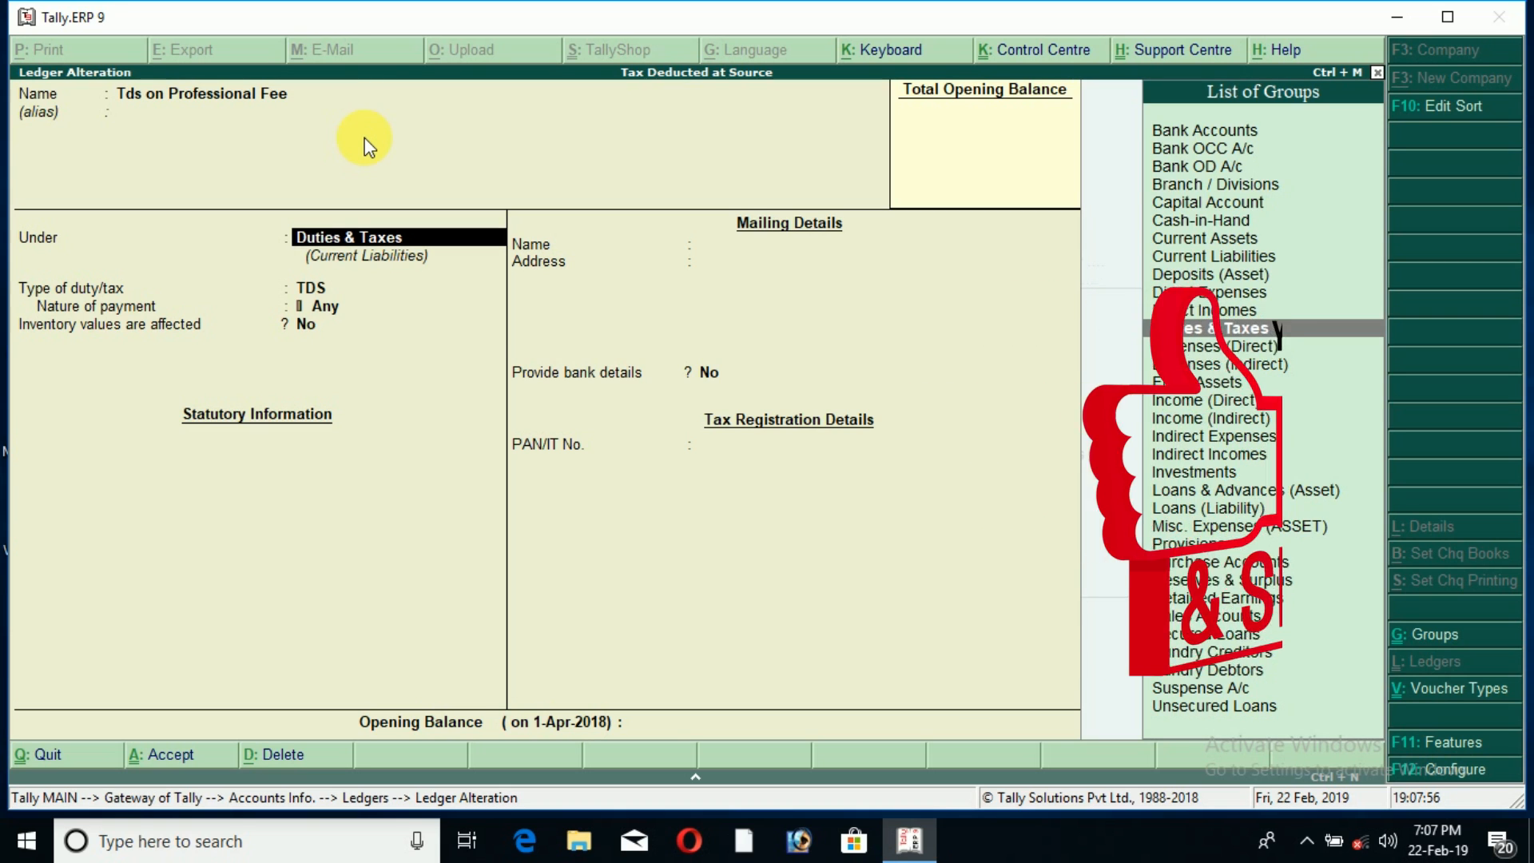
key(Return)
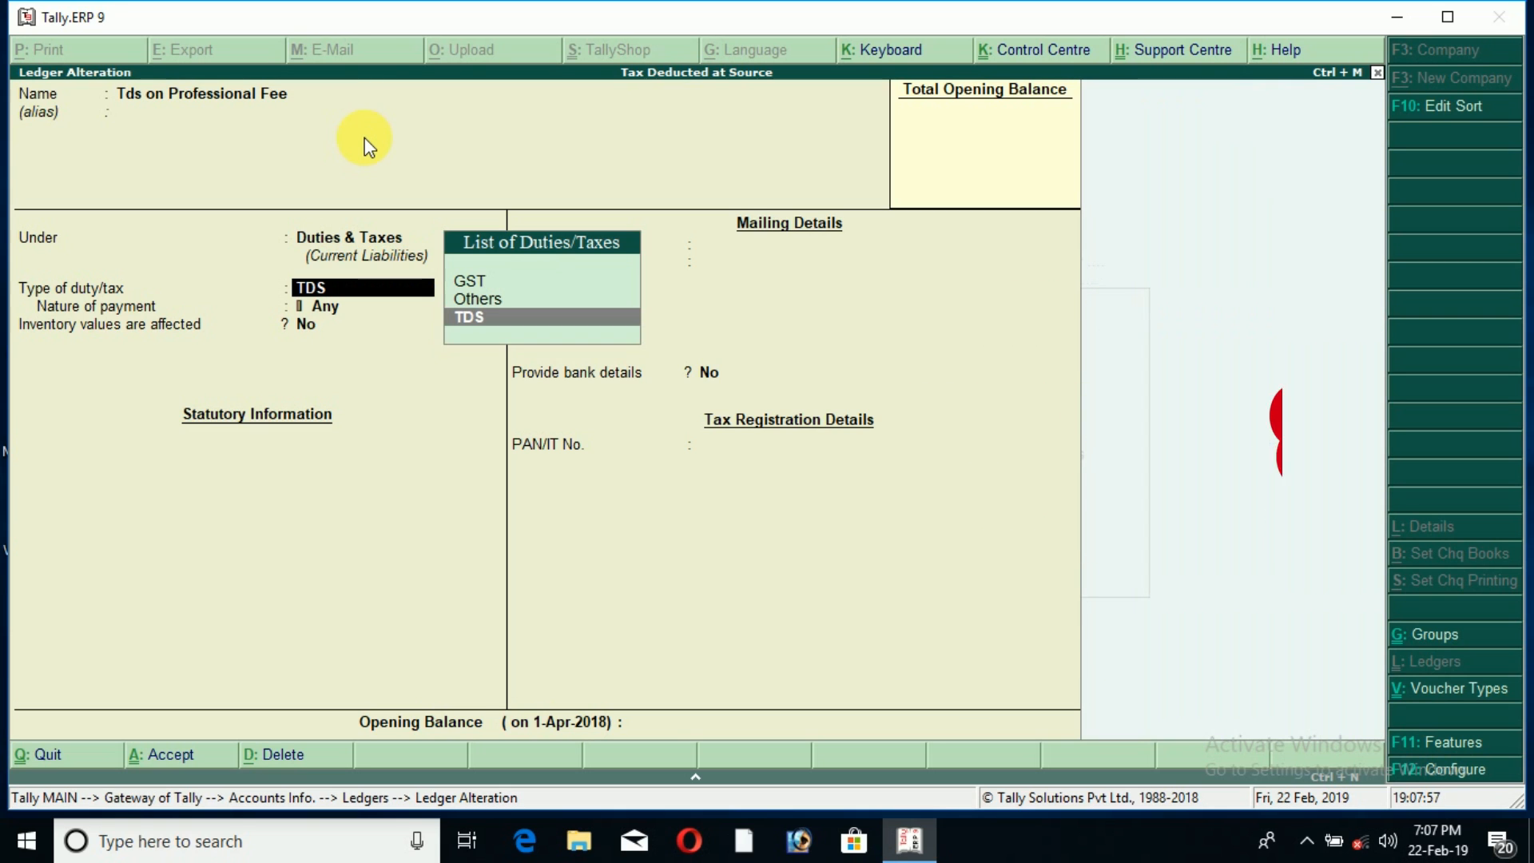
key(Return)
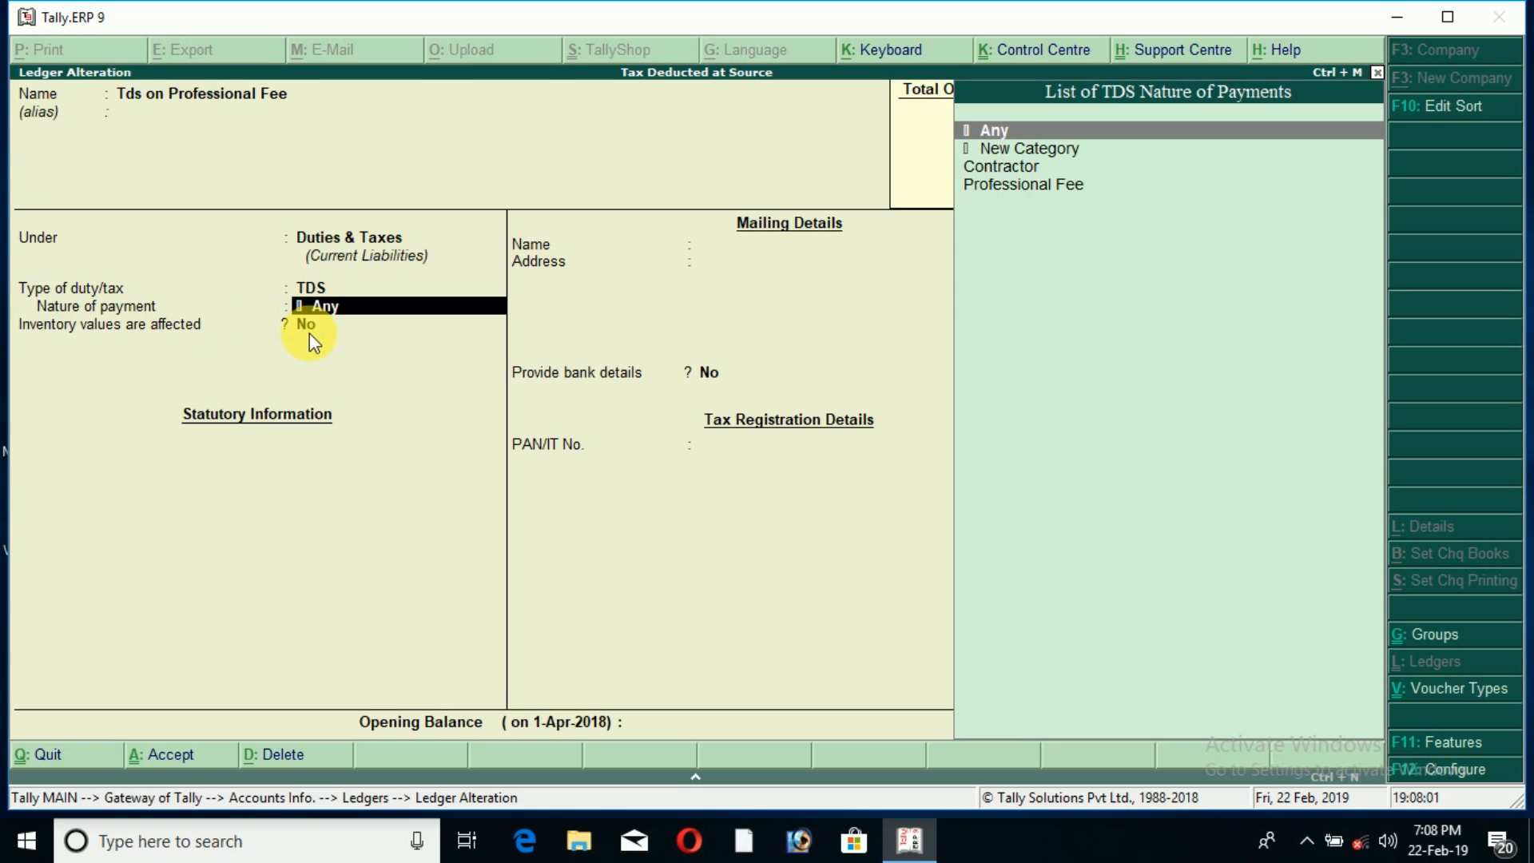
click(1028, 191)
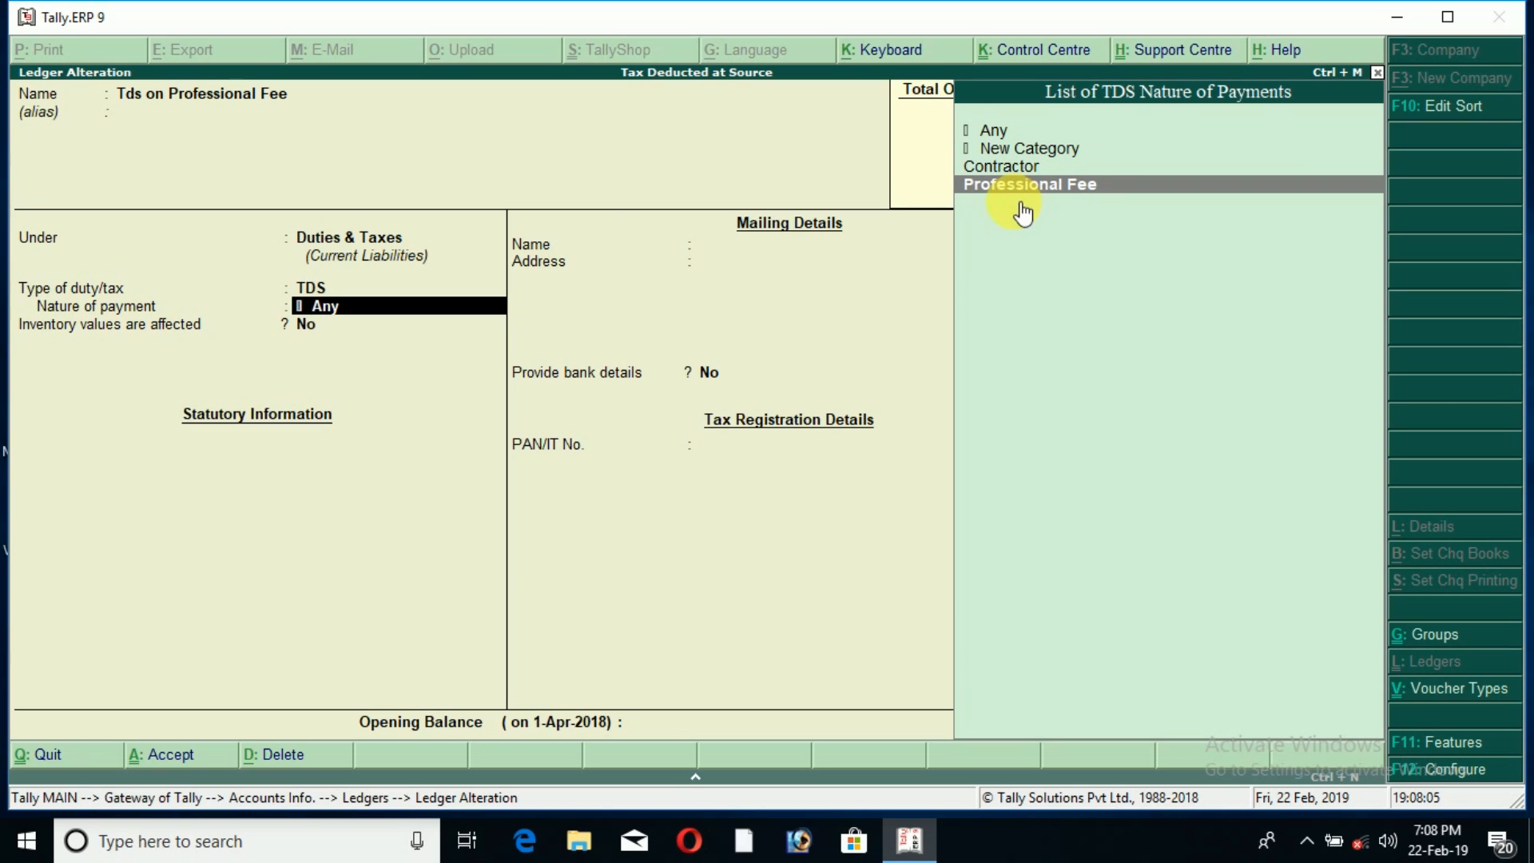
key(Return)
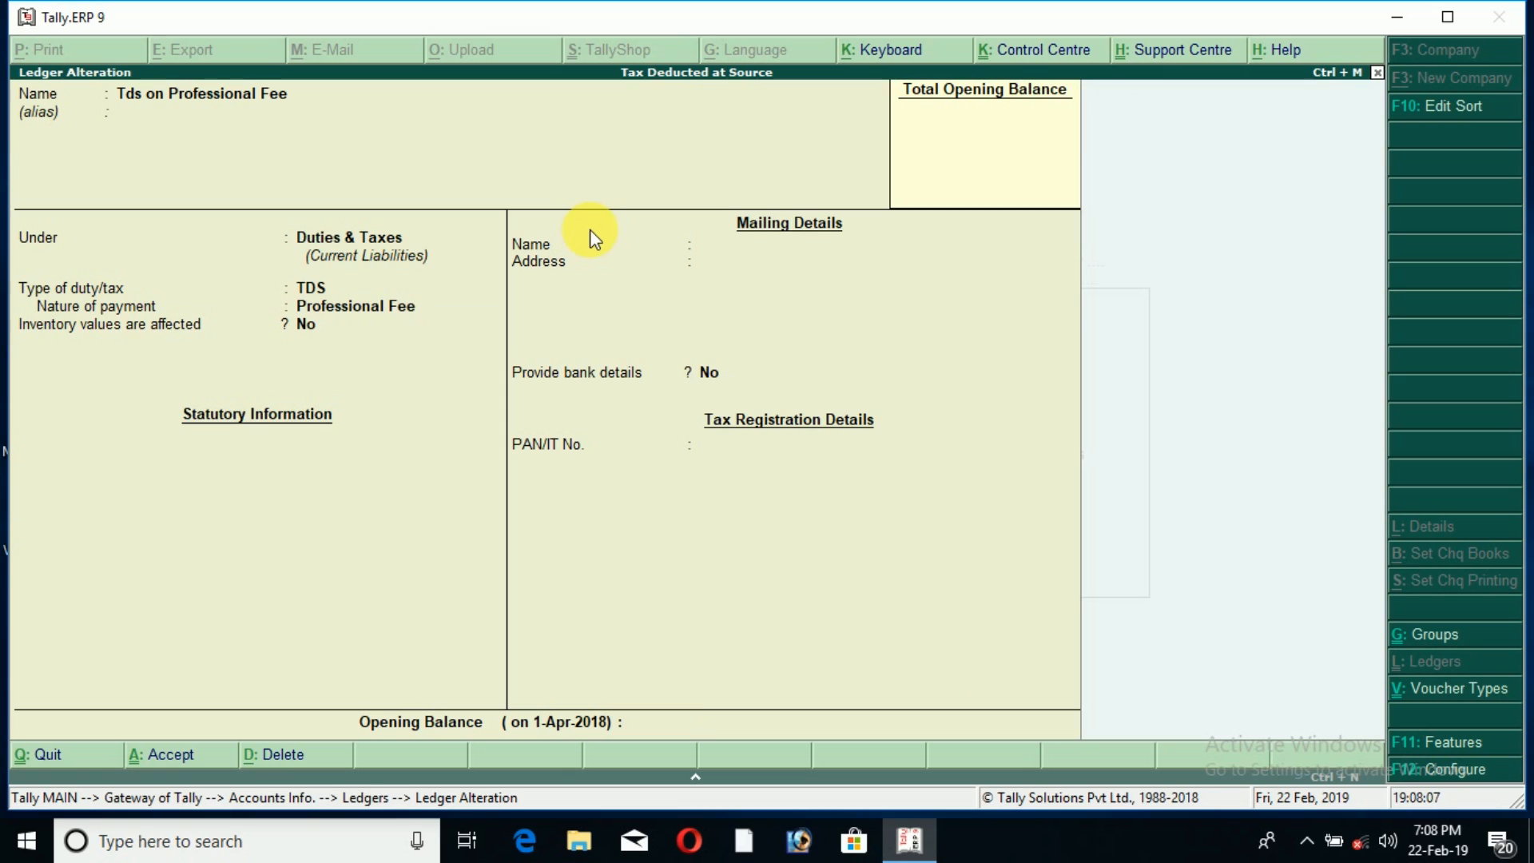
key(Return)
key(Return)
Step: Open the Tds on Contractor ledger for alteration and keep it under Duties & Taxes with duty type TDS
key(Up)
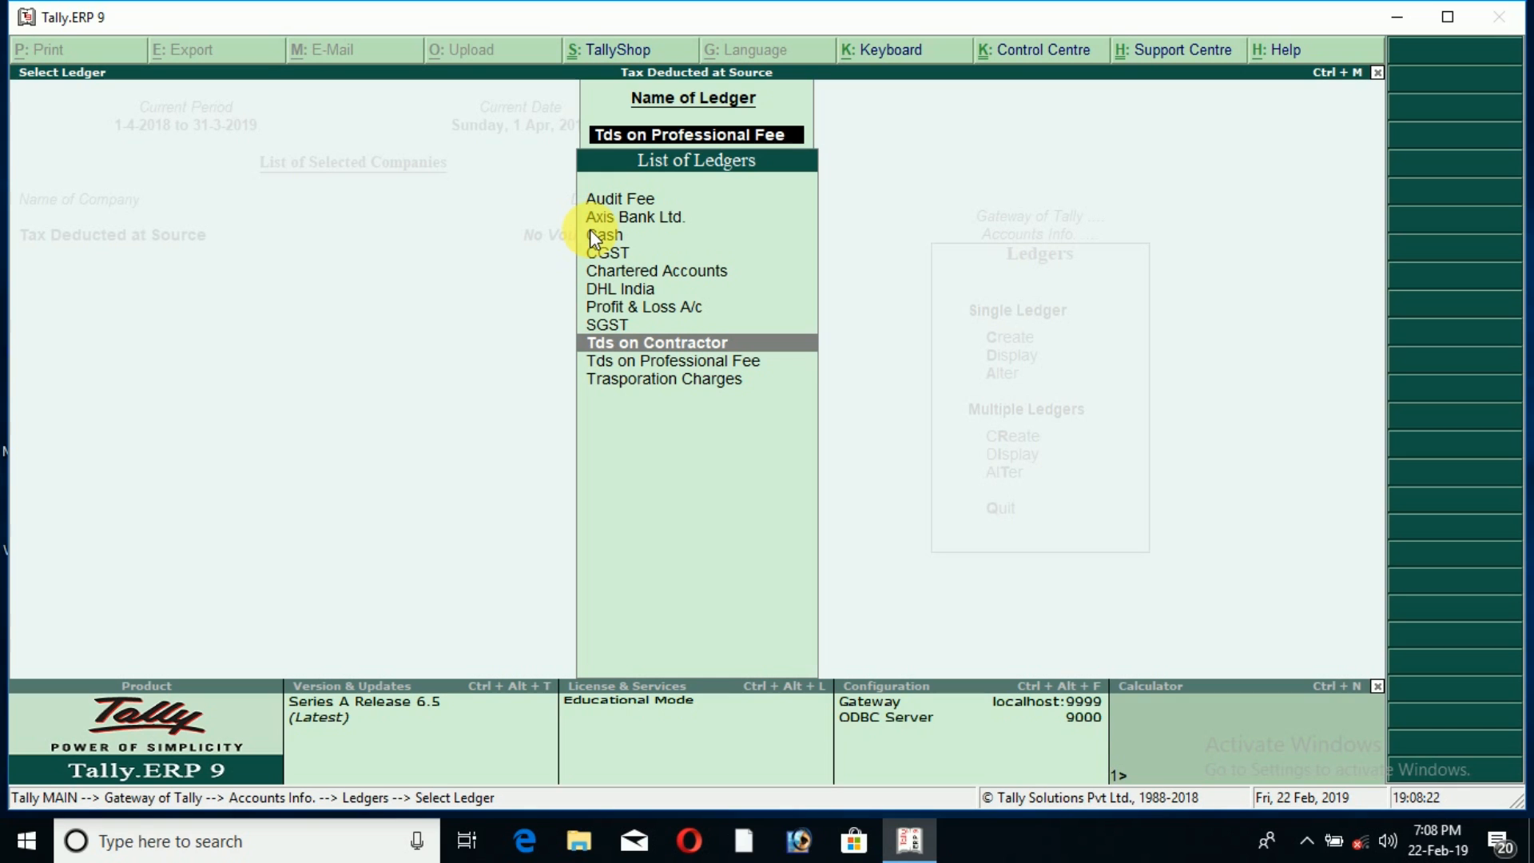
key(Return)
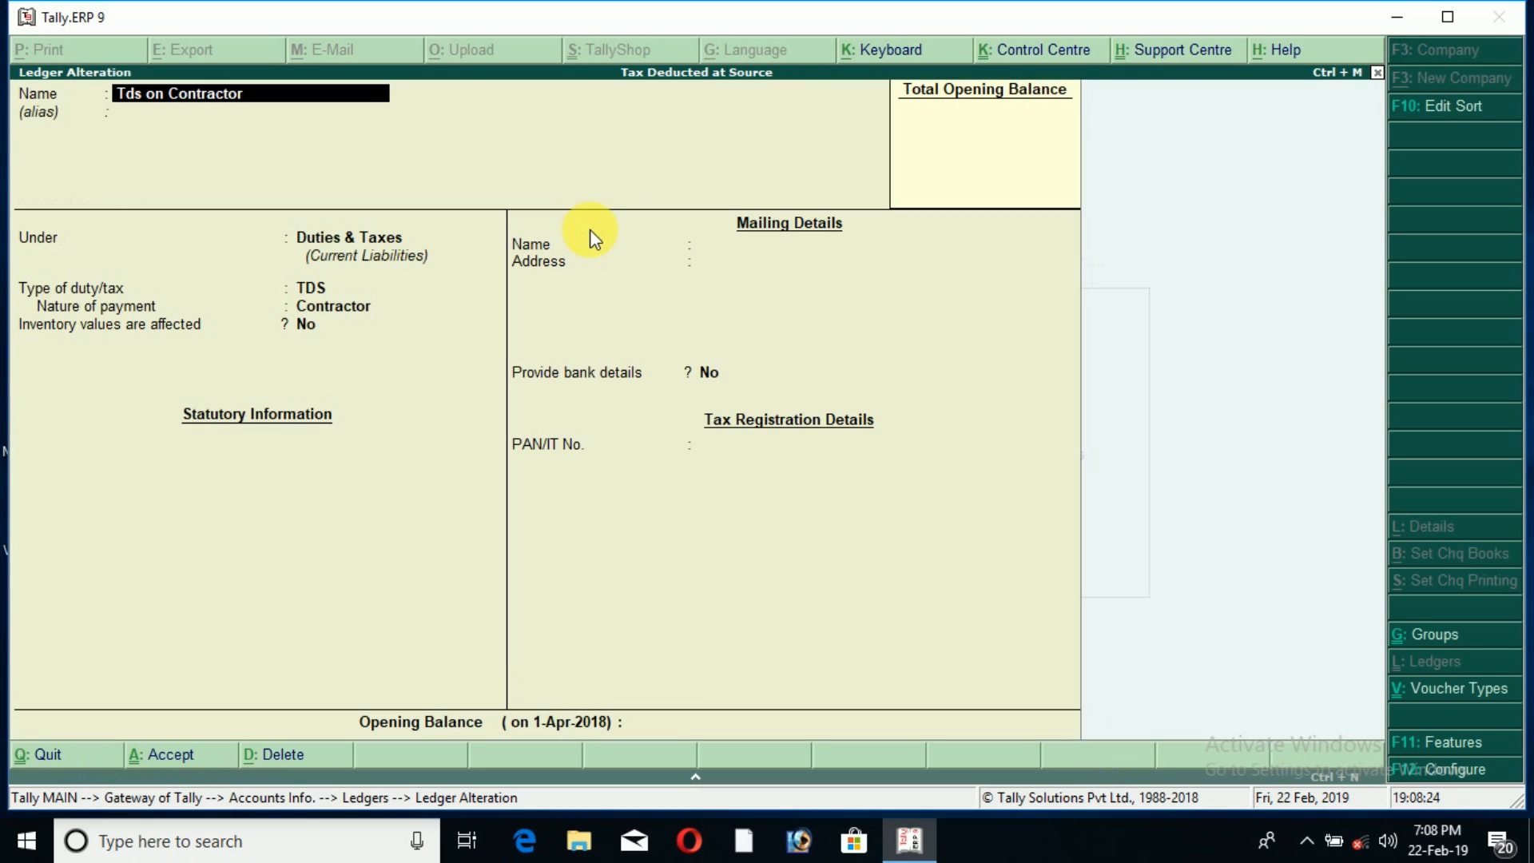
key(Return)
key(Return)
key(Return)
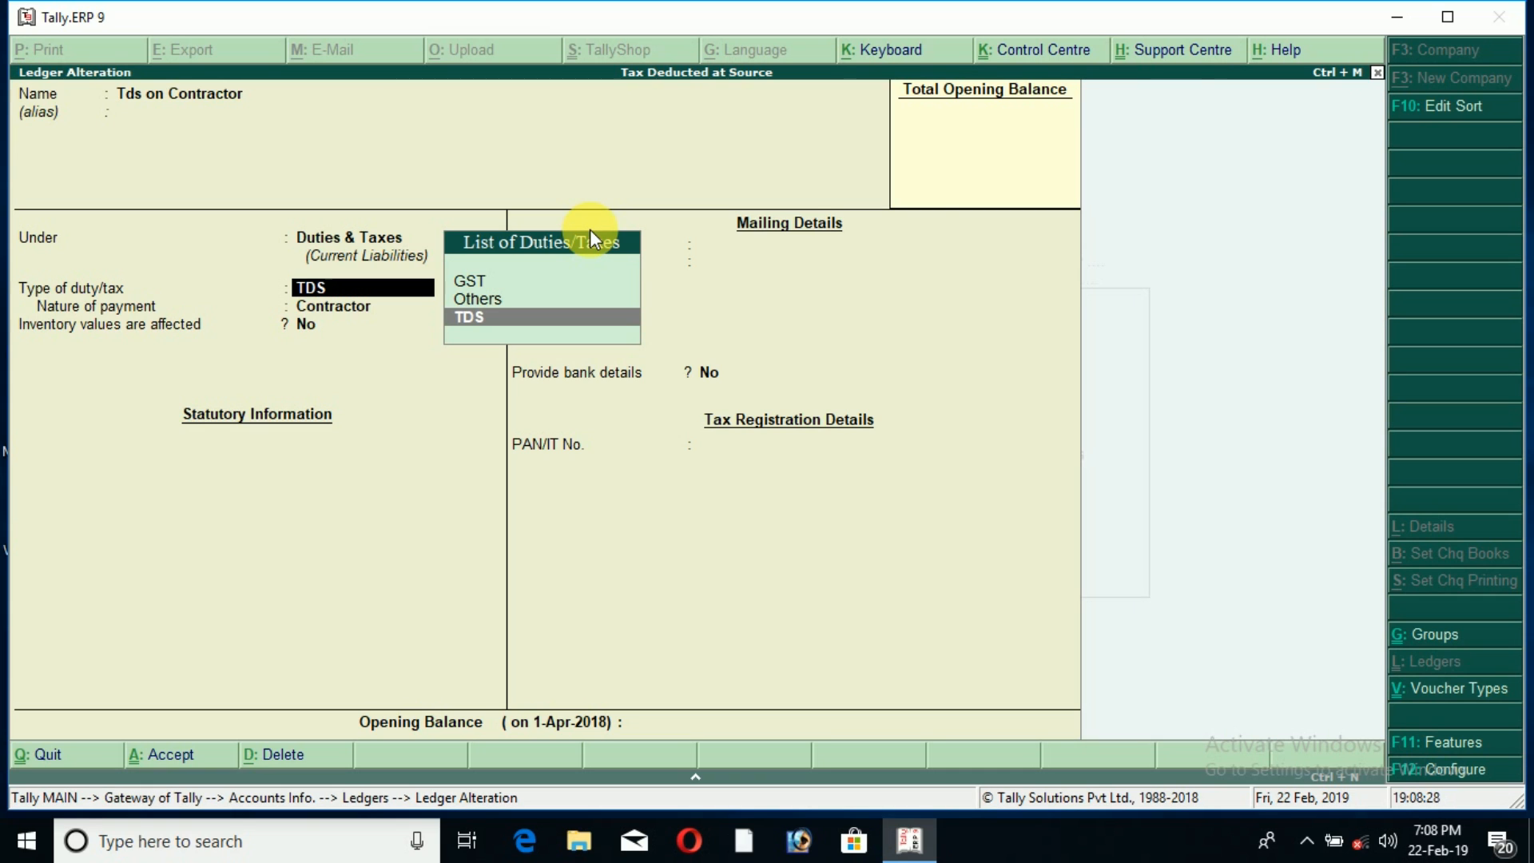
key(Return)
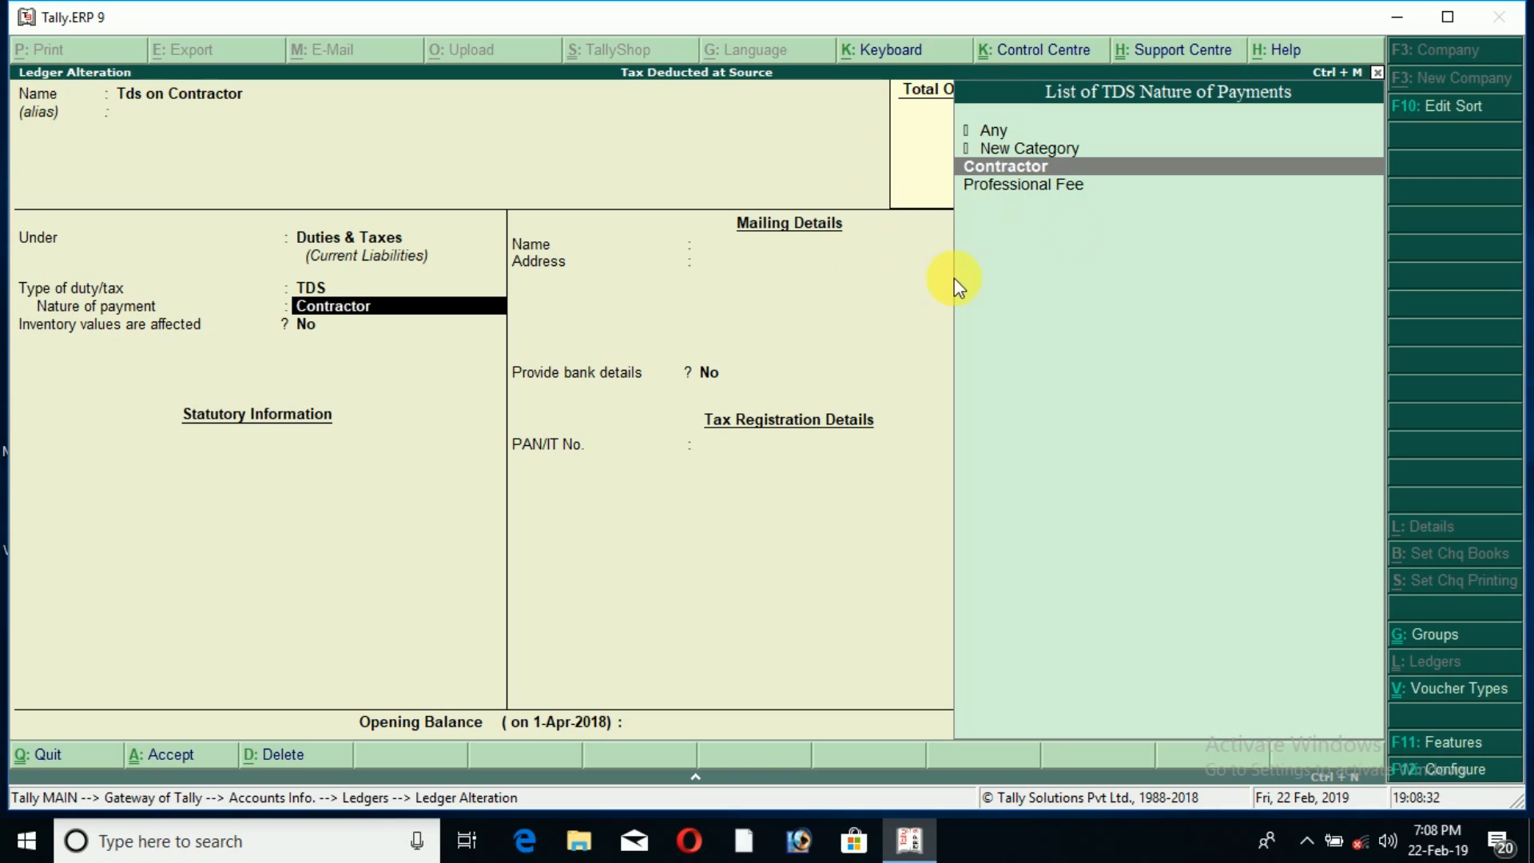
Step: Keep Contractor as the nature of payment for Tds on Contractor and save the ledger
key(Return)
key(Return)
key(Return)
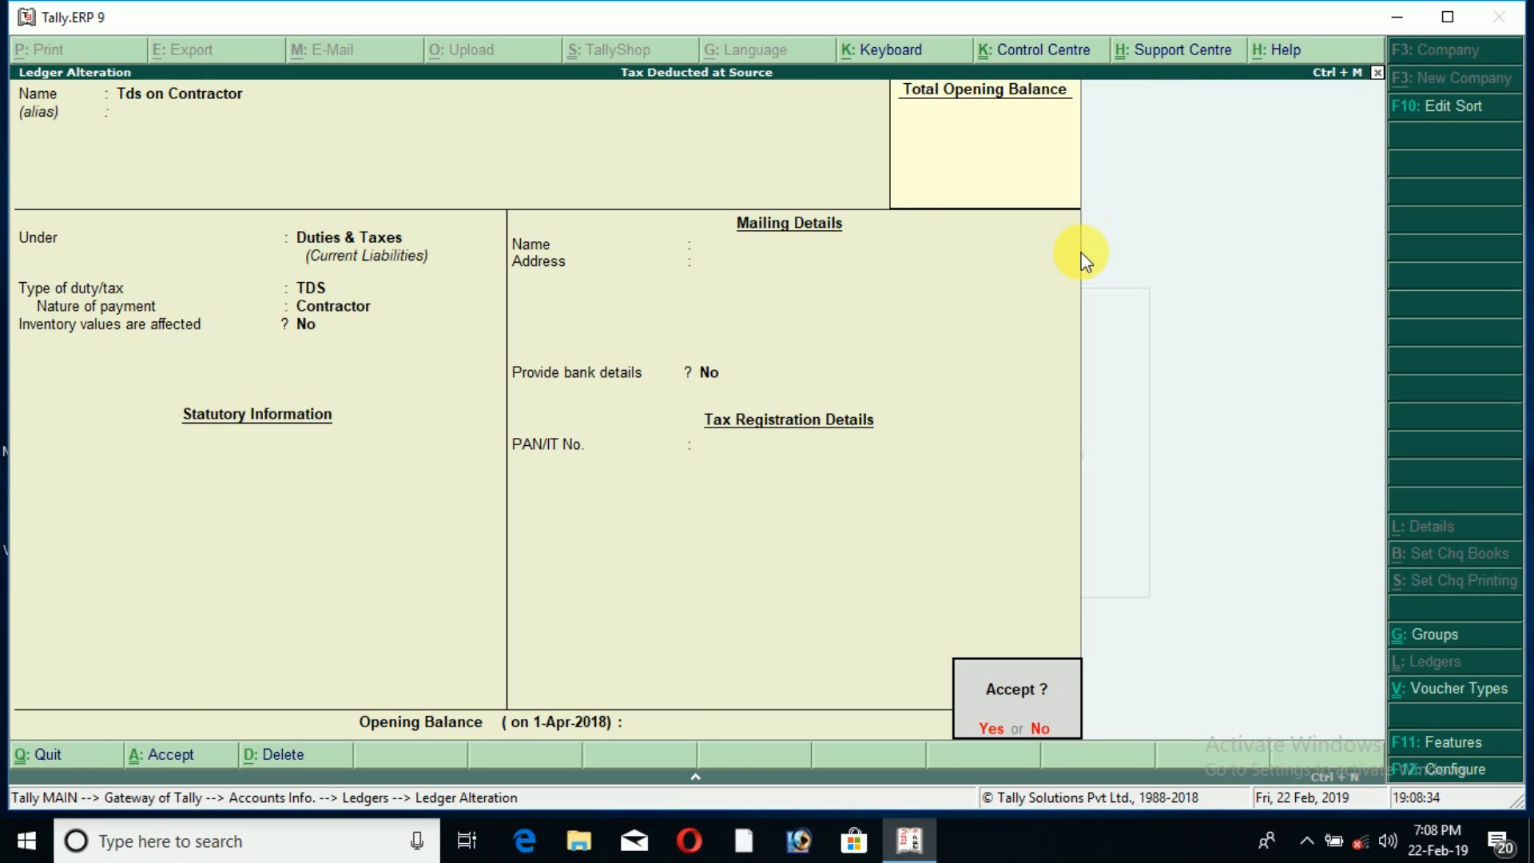
key(Return)
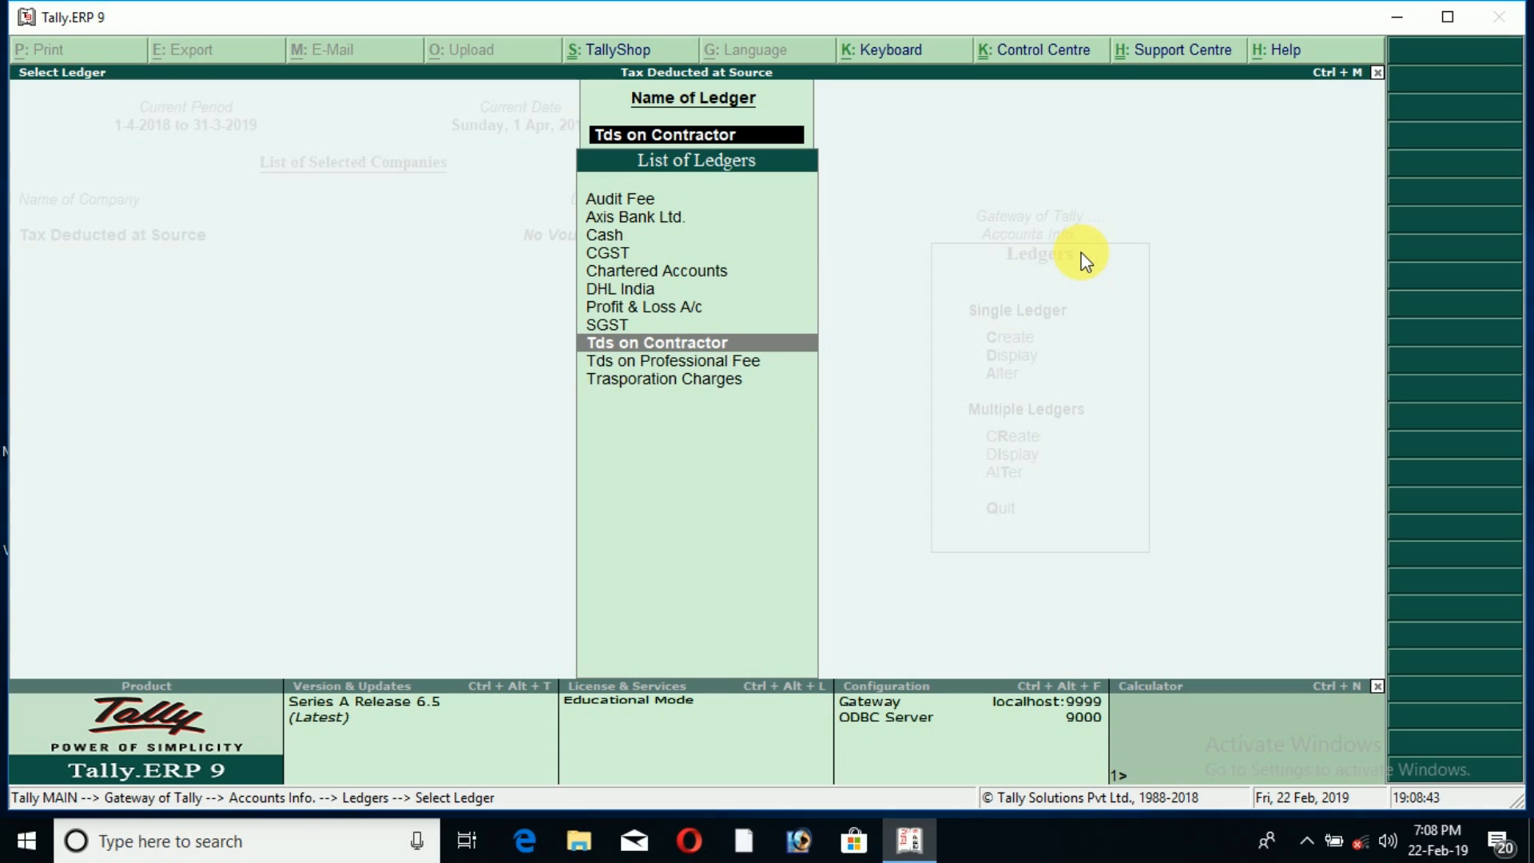
Step: Open the Chartered Accounts party ledger for alteration and go to its group
key(Up)
key(Up)
key(Up)
key(Up)
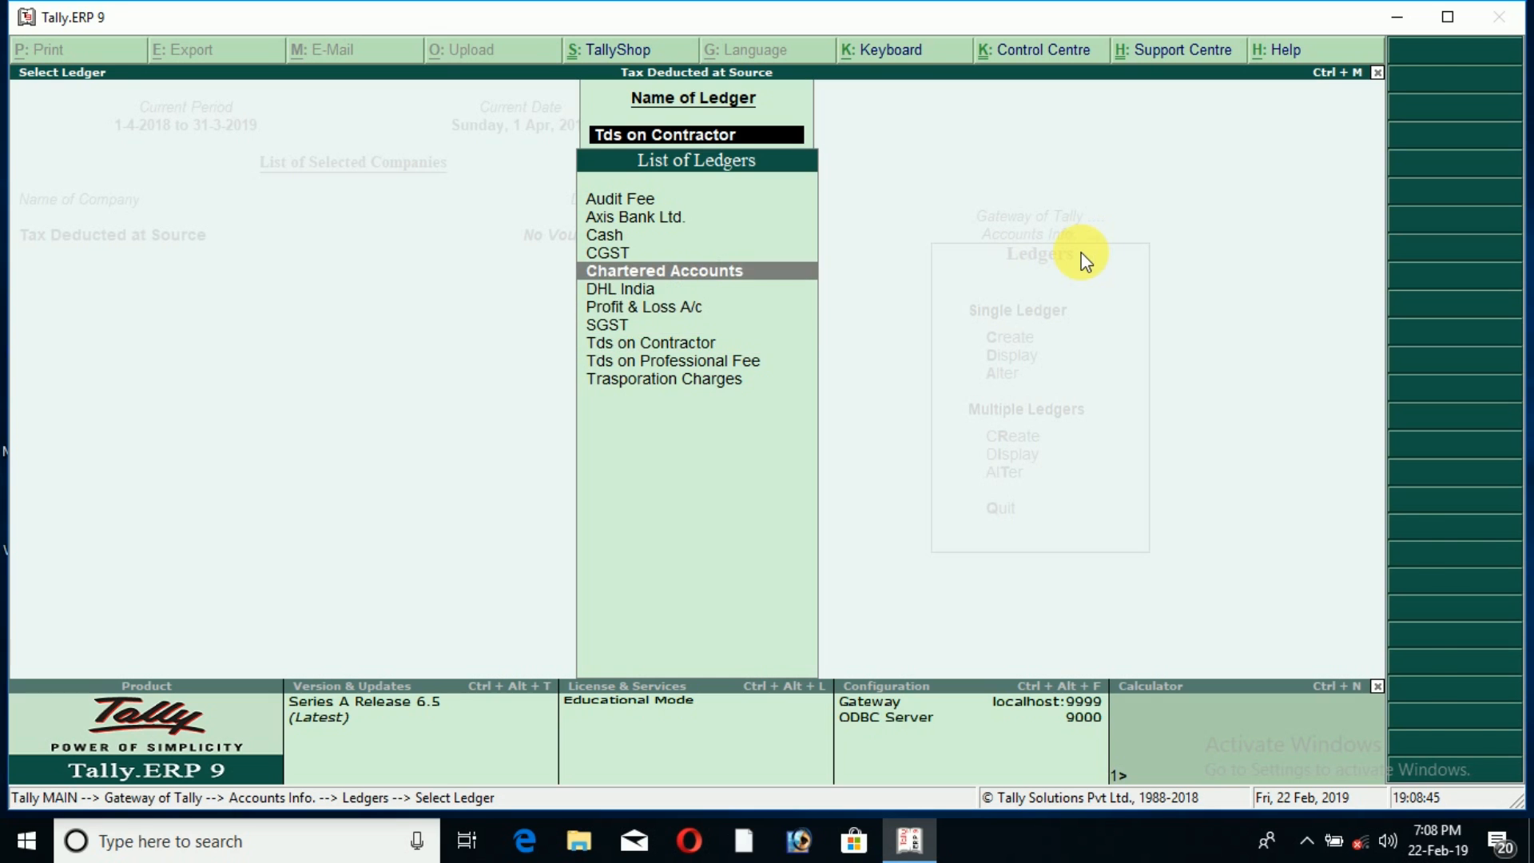
key(Return)
key(Return)
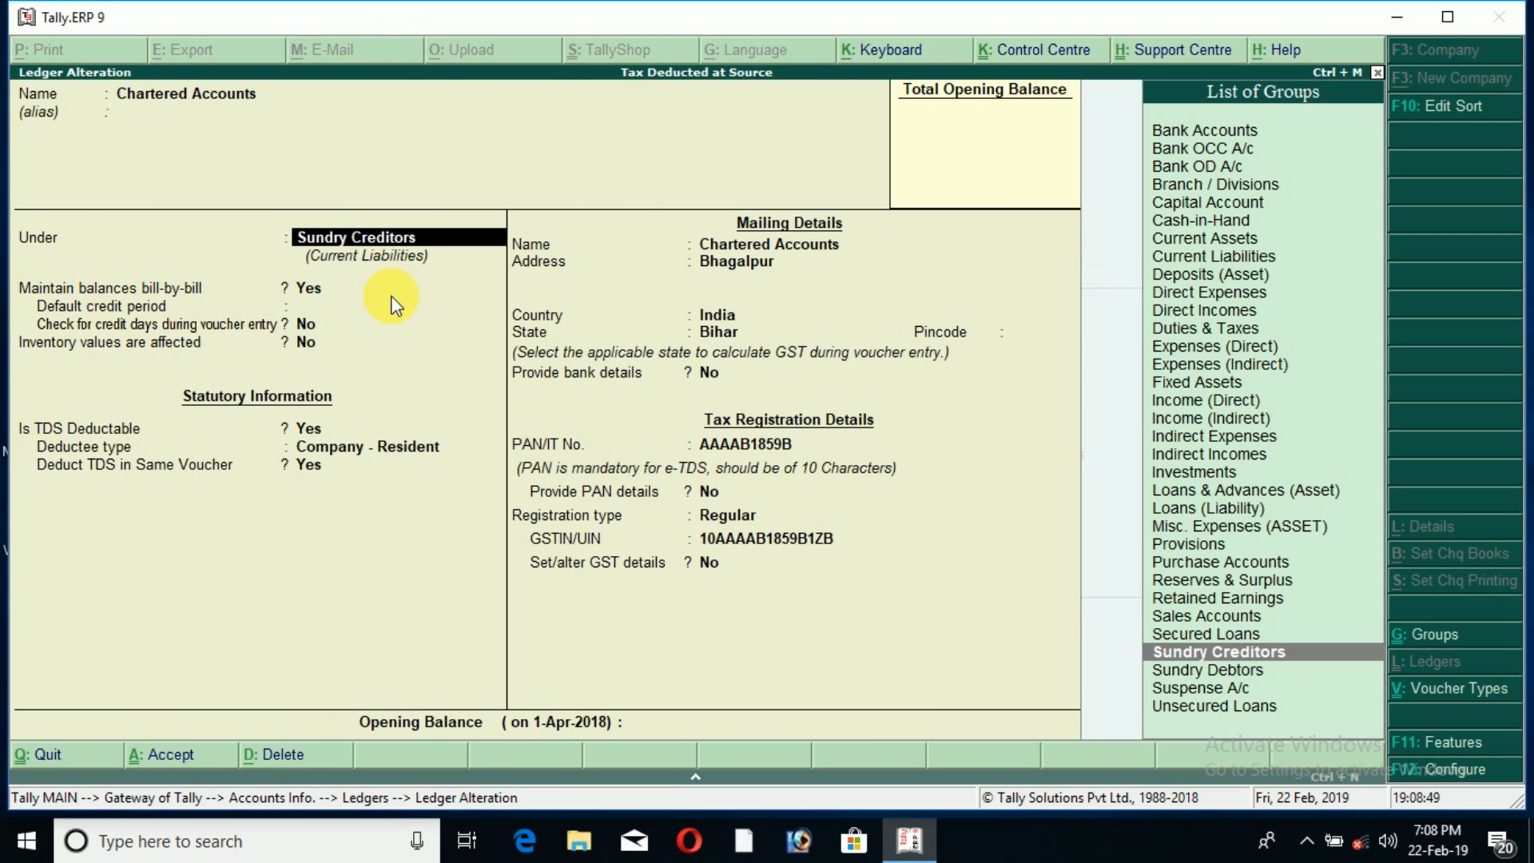
Step: Keep Chartered Accounts under Sundry Creditors with bill-by-bill balances, TDS deductable Yes and deductee type Company - Resident
key(Return)
key(Return)
key(Return)
key(Return)
key(Return)
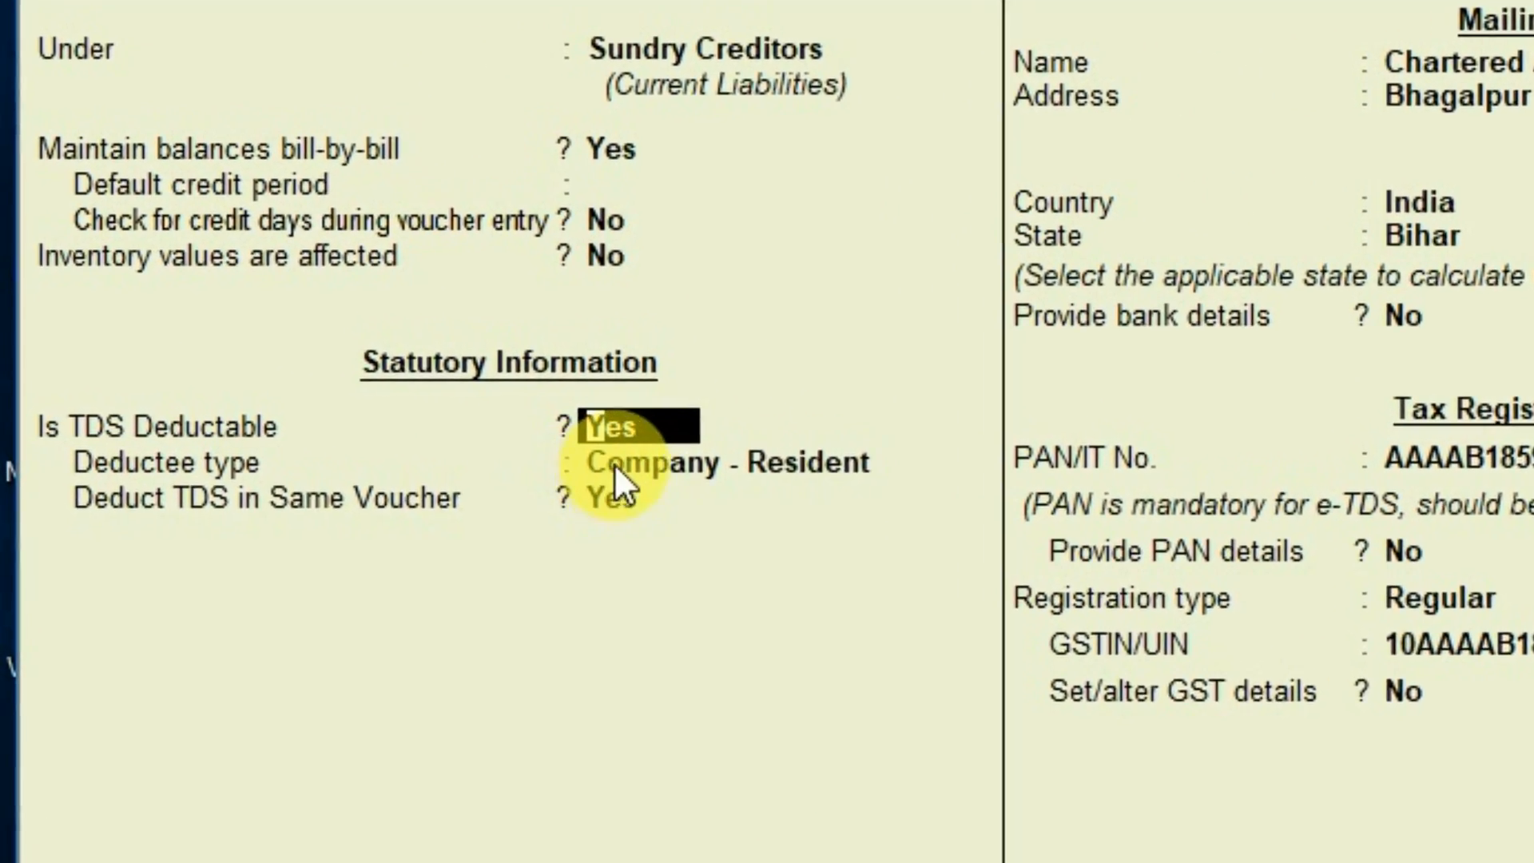
key(Return)
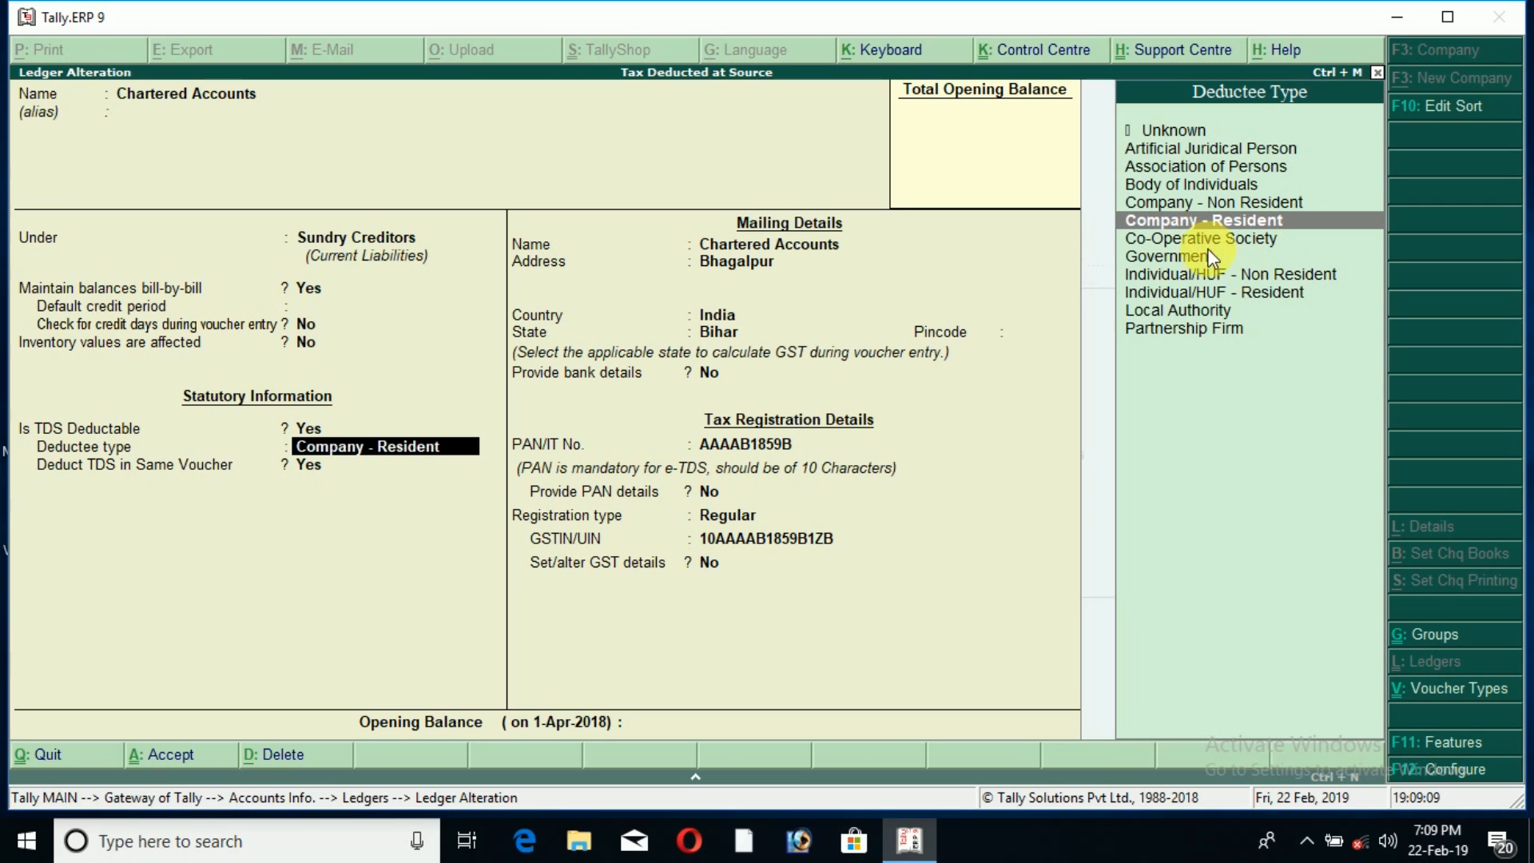
key(Return)
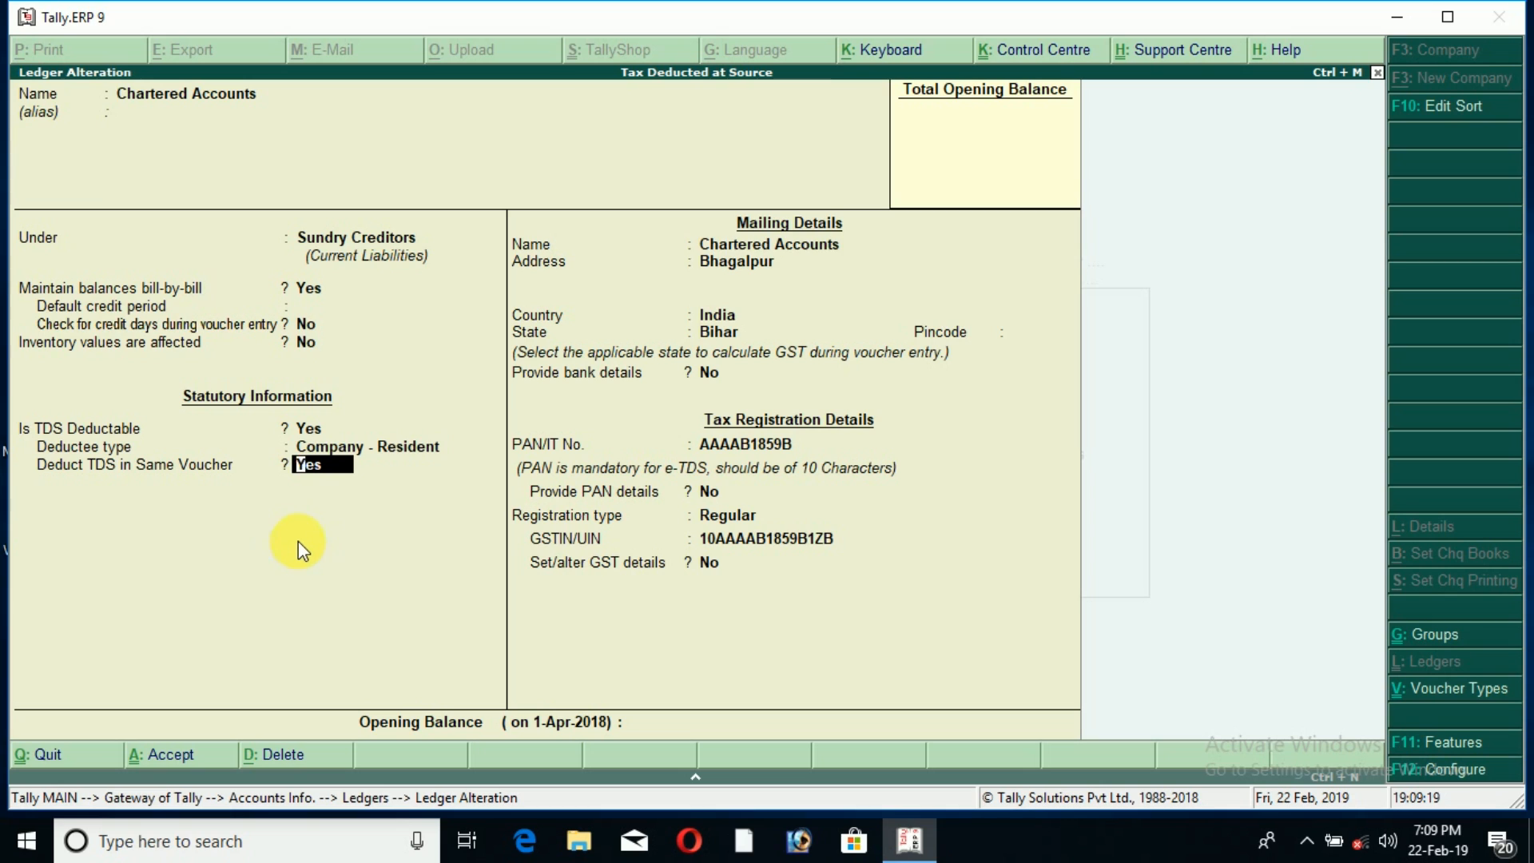
Step: Keep Deduct TDS in Same Voucher at Yes and accept the party's mailing details with Bihar as the state
key(Return)
key(Return)
key(Return)
key(Return)
key(Return)
key(Return)
key(Return)
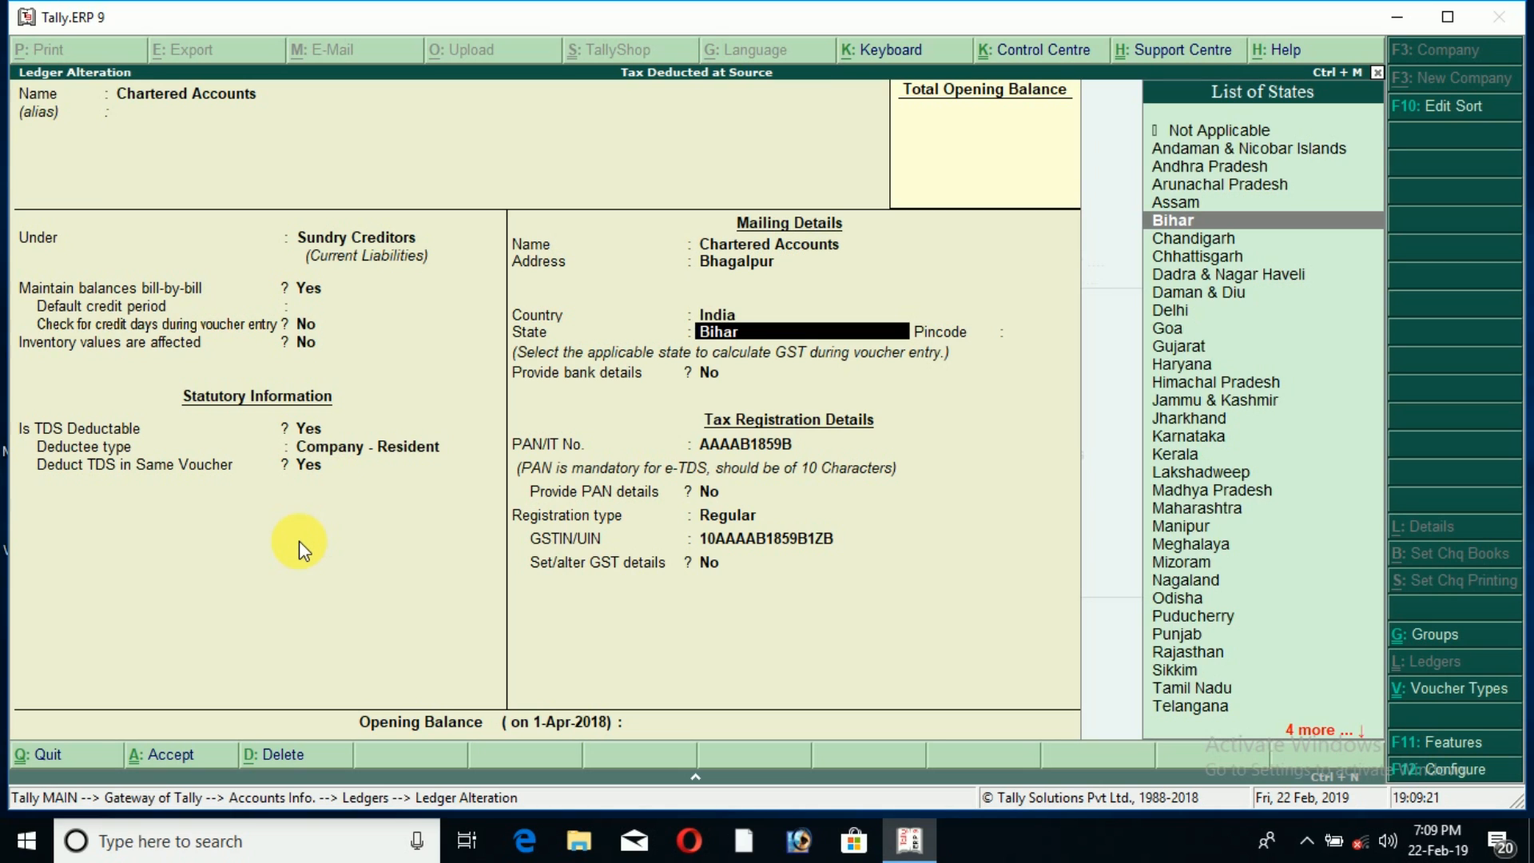
key(Return)
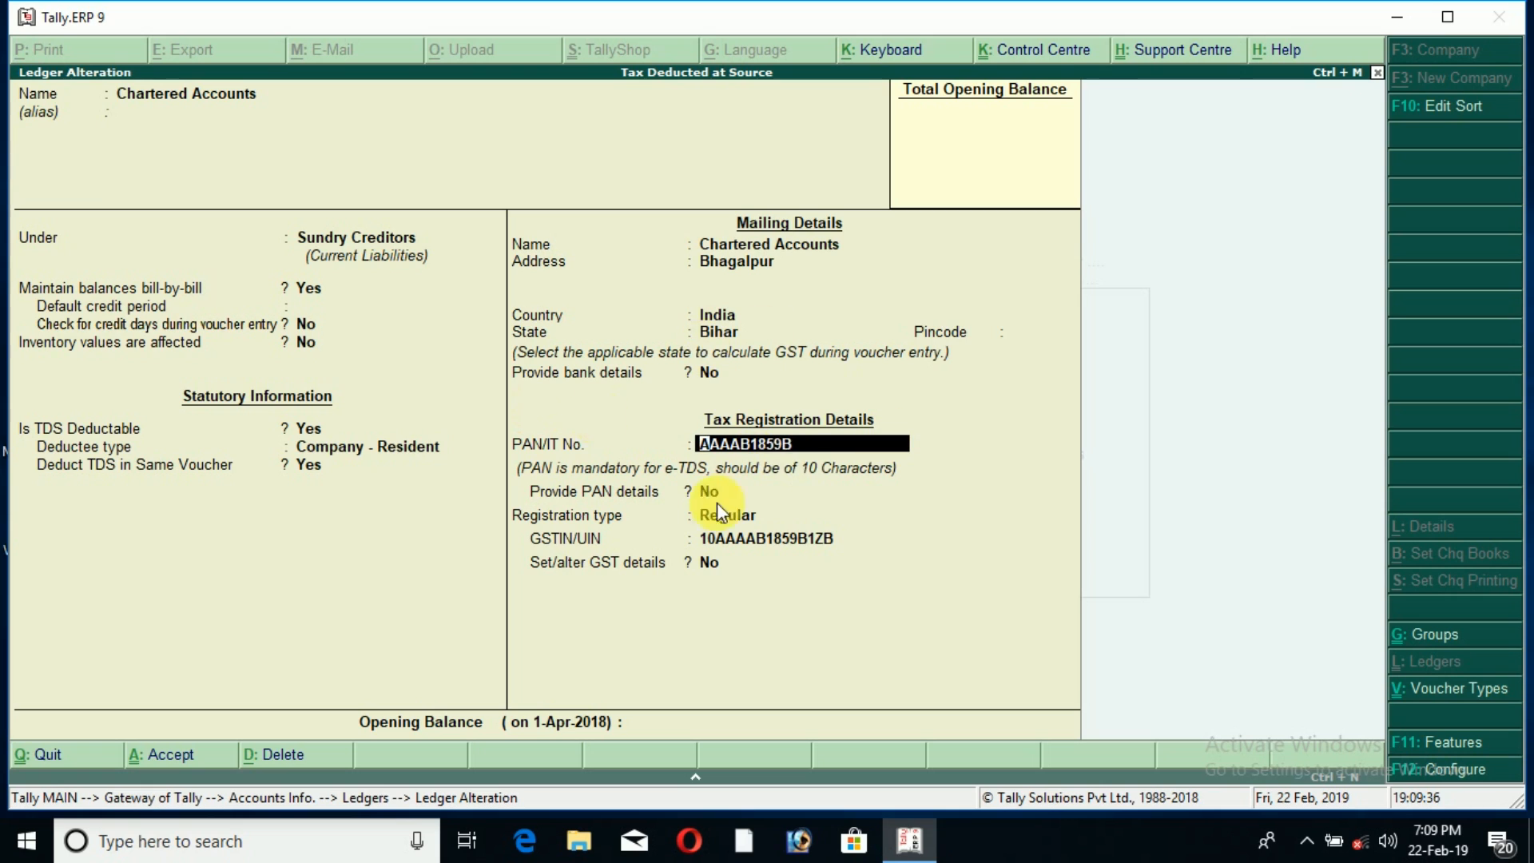
Step: Keep the party's PAN and GSTIN, with Provide PAN details at No and registration type Regular
key(Return)
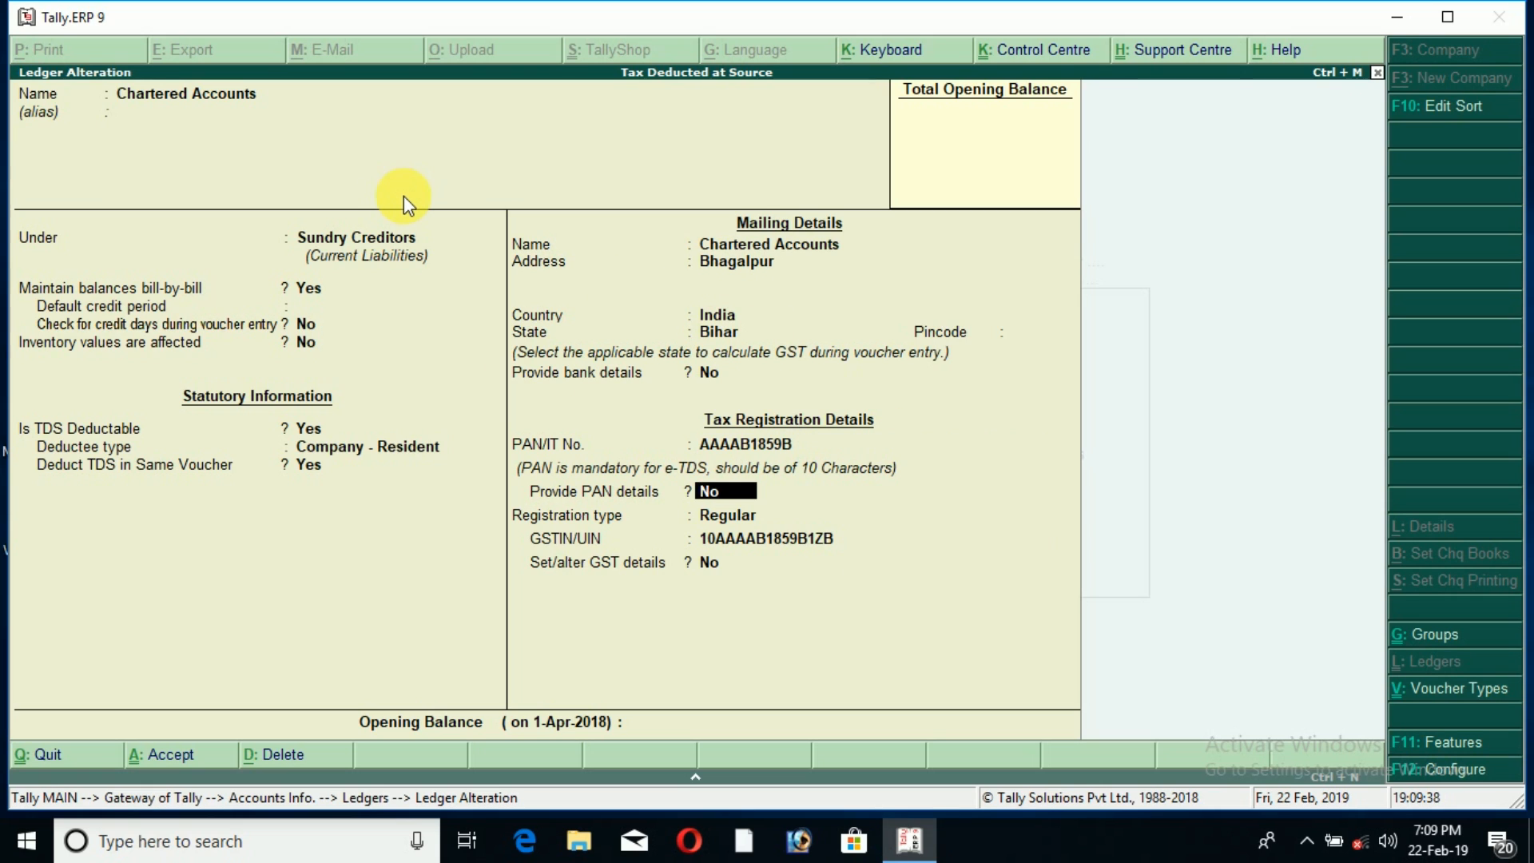
key(Return)
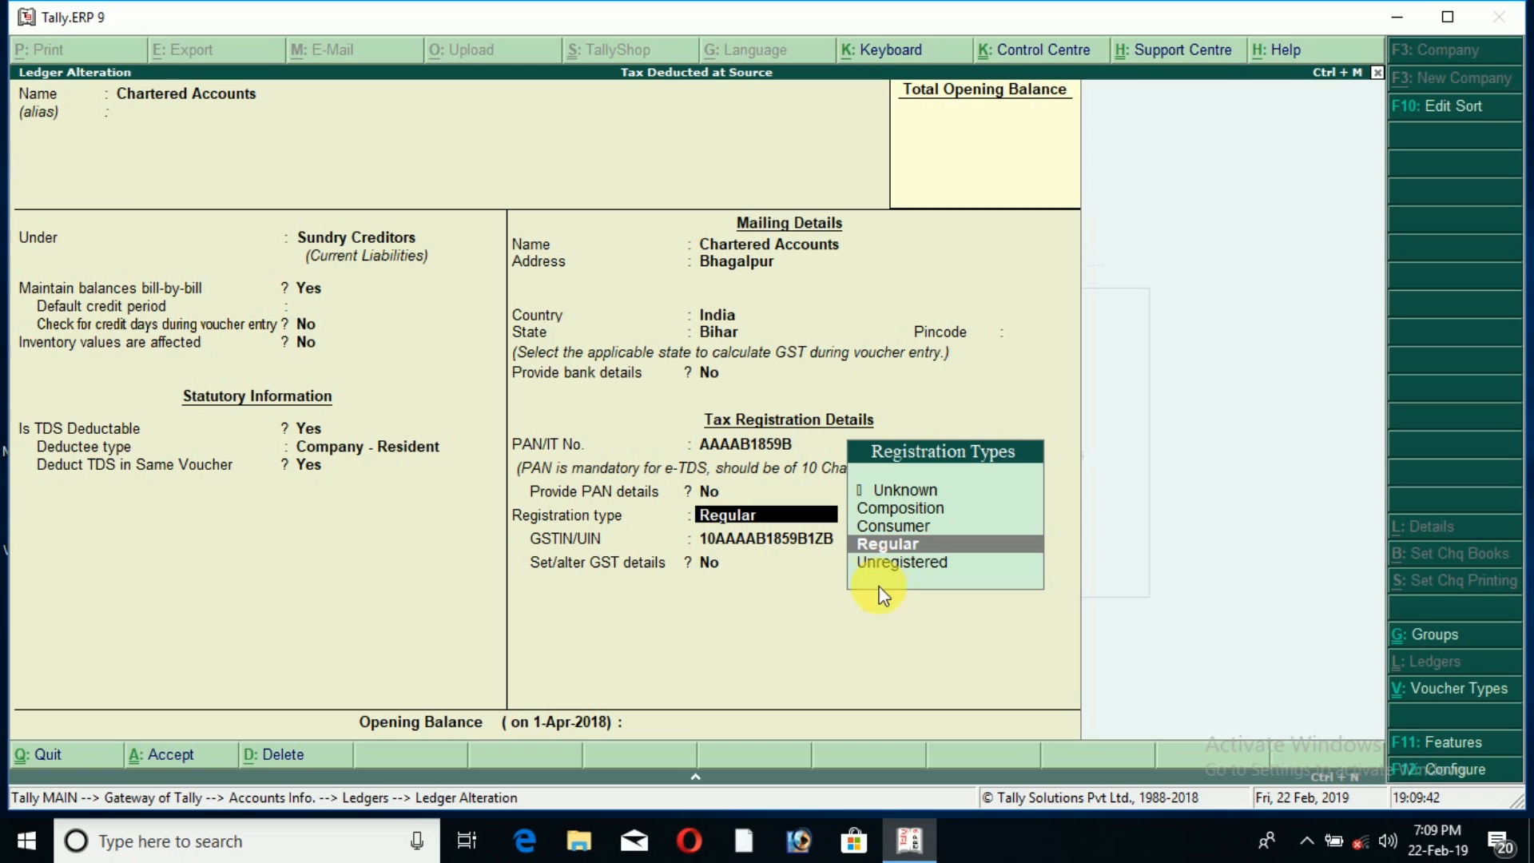
key(Return)
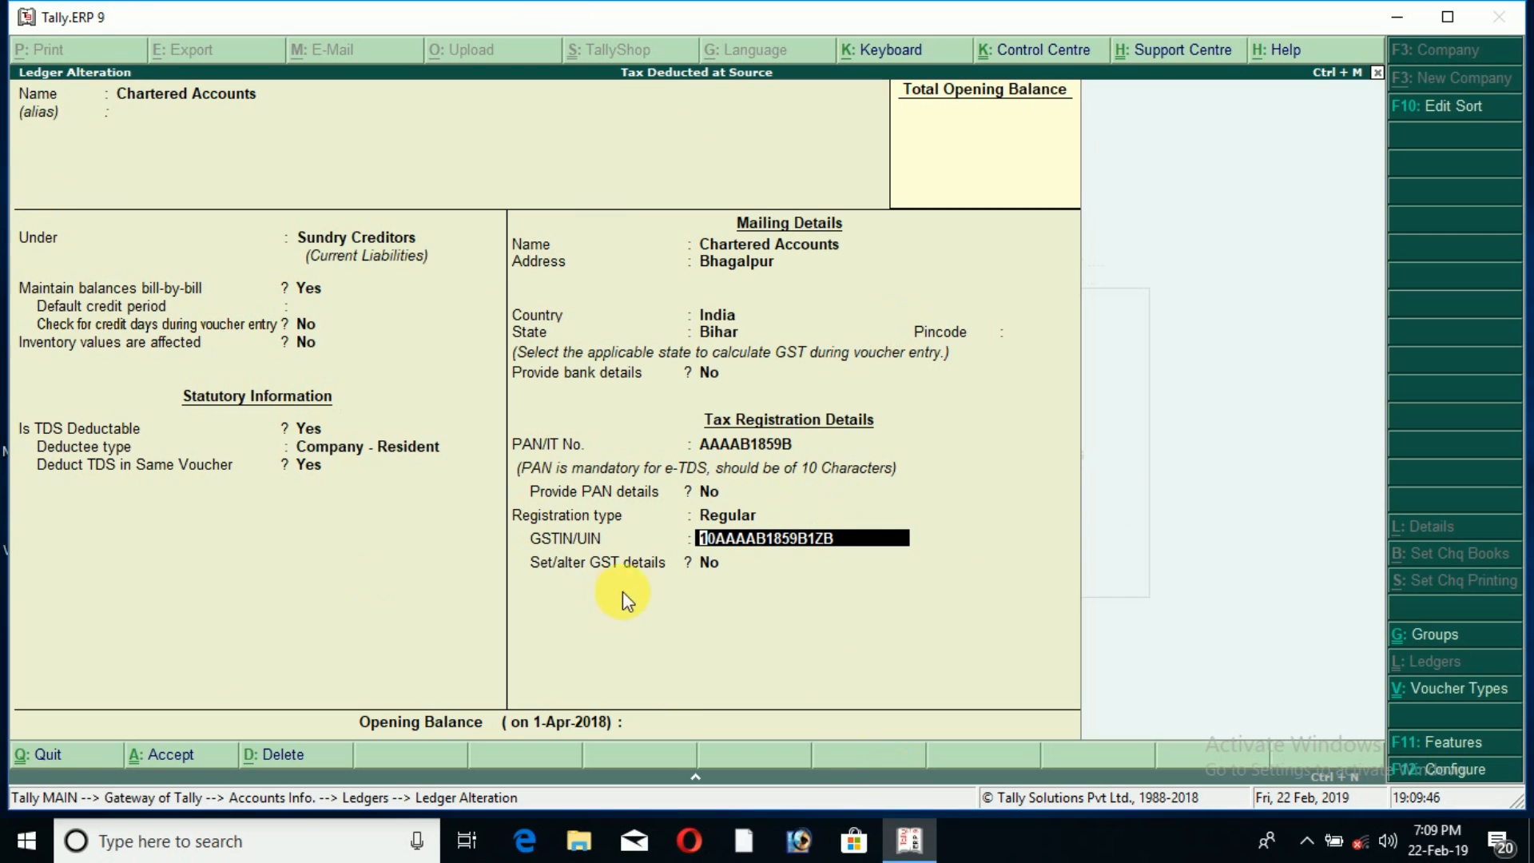
key(Return)
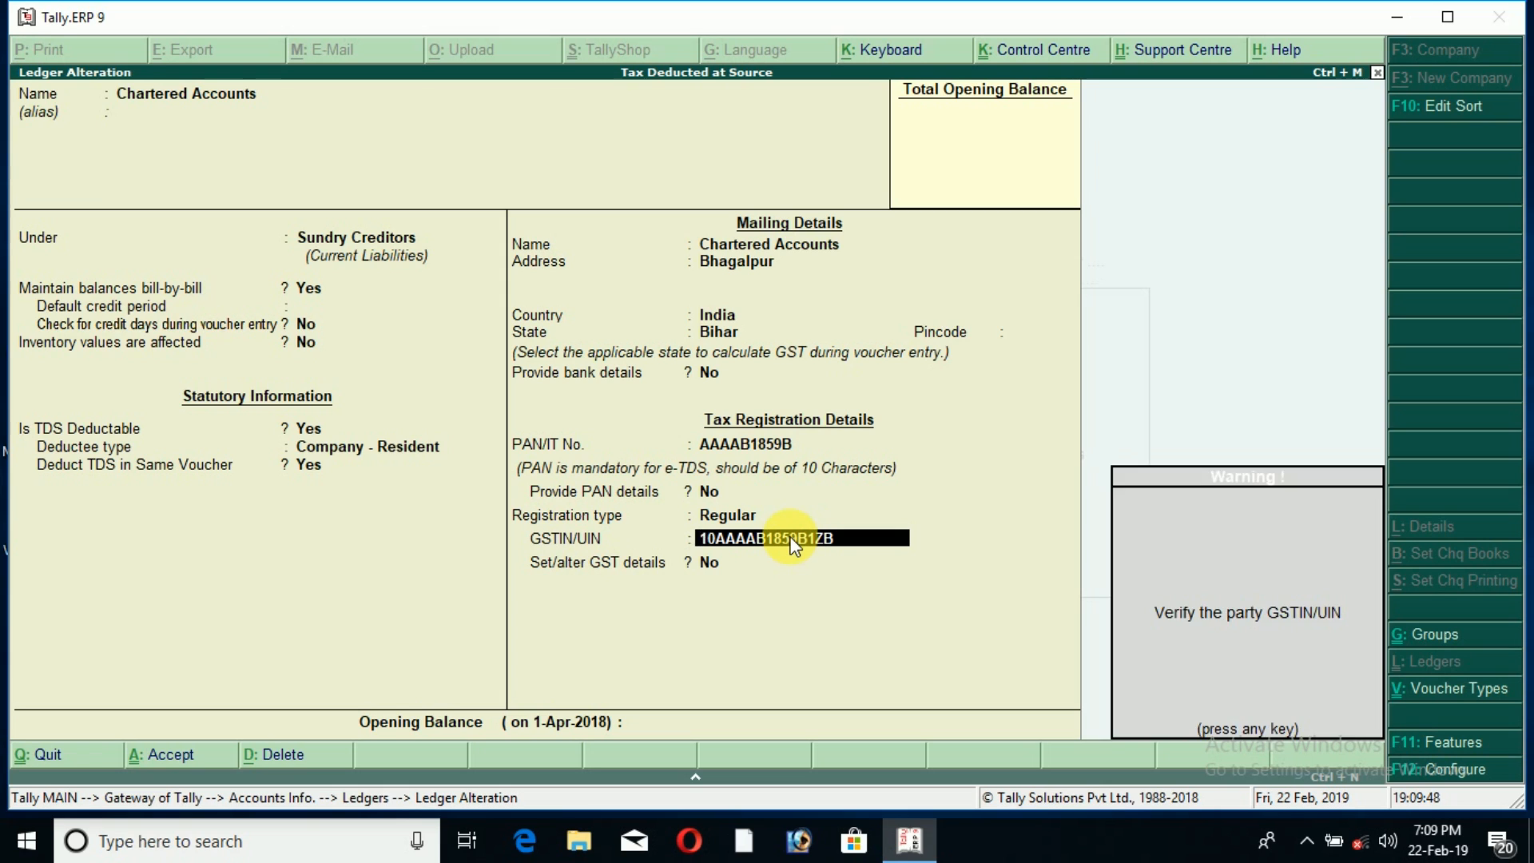
key(Return)
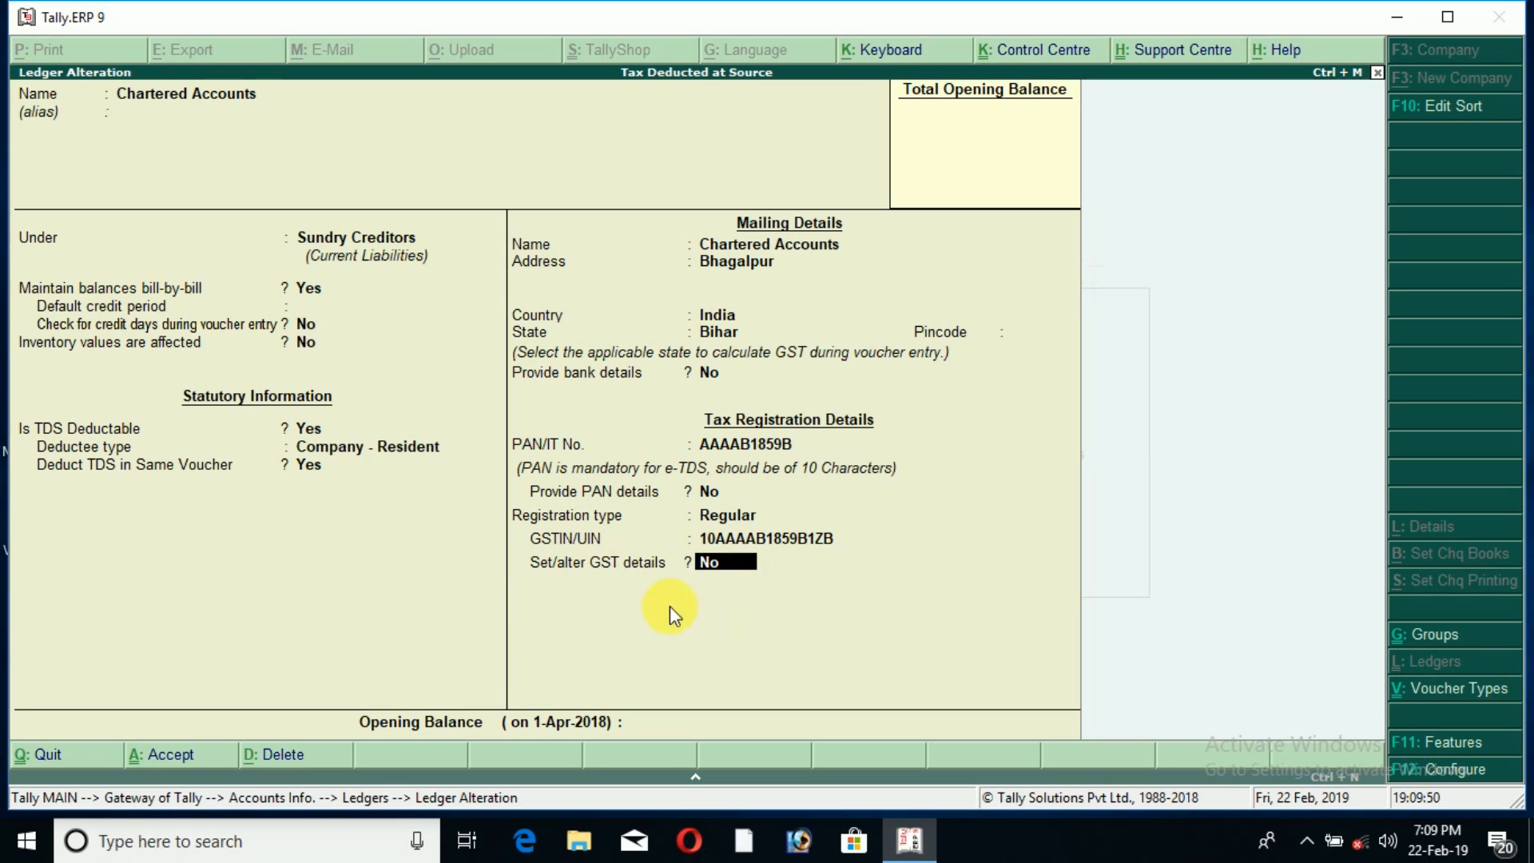
Step: Set Set/alter GST details to Yes, accept the party's GST details unchanged, and save the Chartered Accounts ledger
key(y)
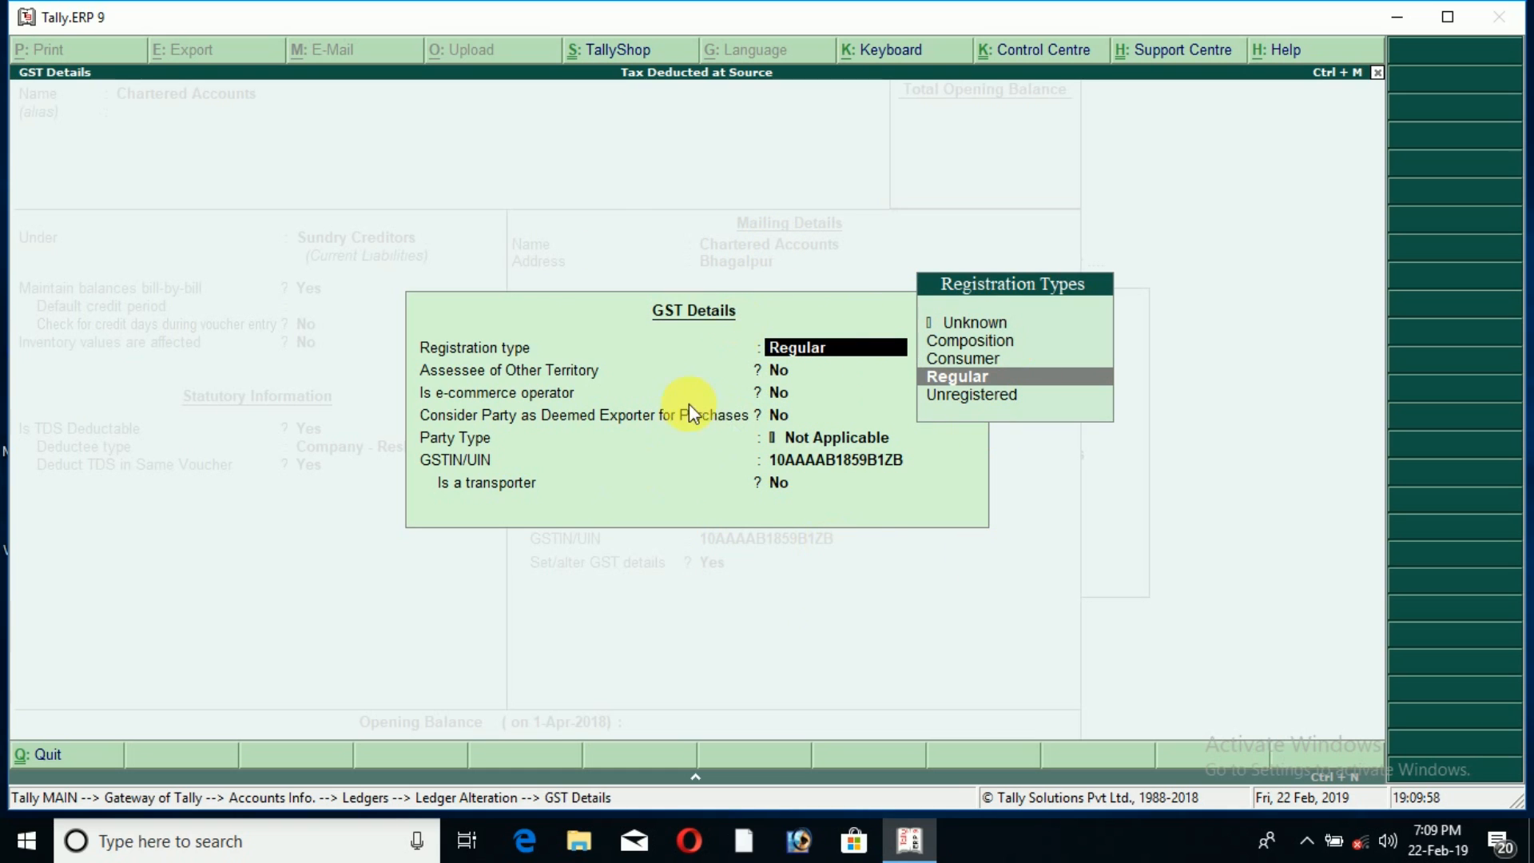
key(Return)
key(Return)
key(Return)
key(Return)
key(Return)
key(Return)
key(Return)
key(Return)
key(Return)
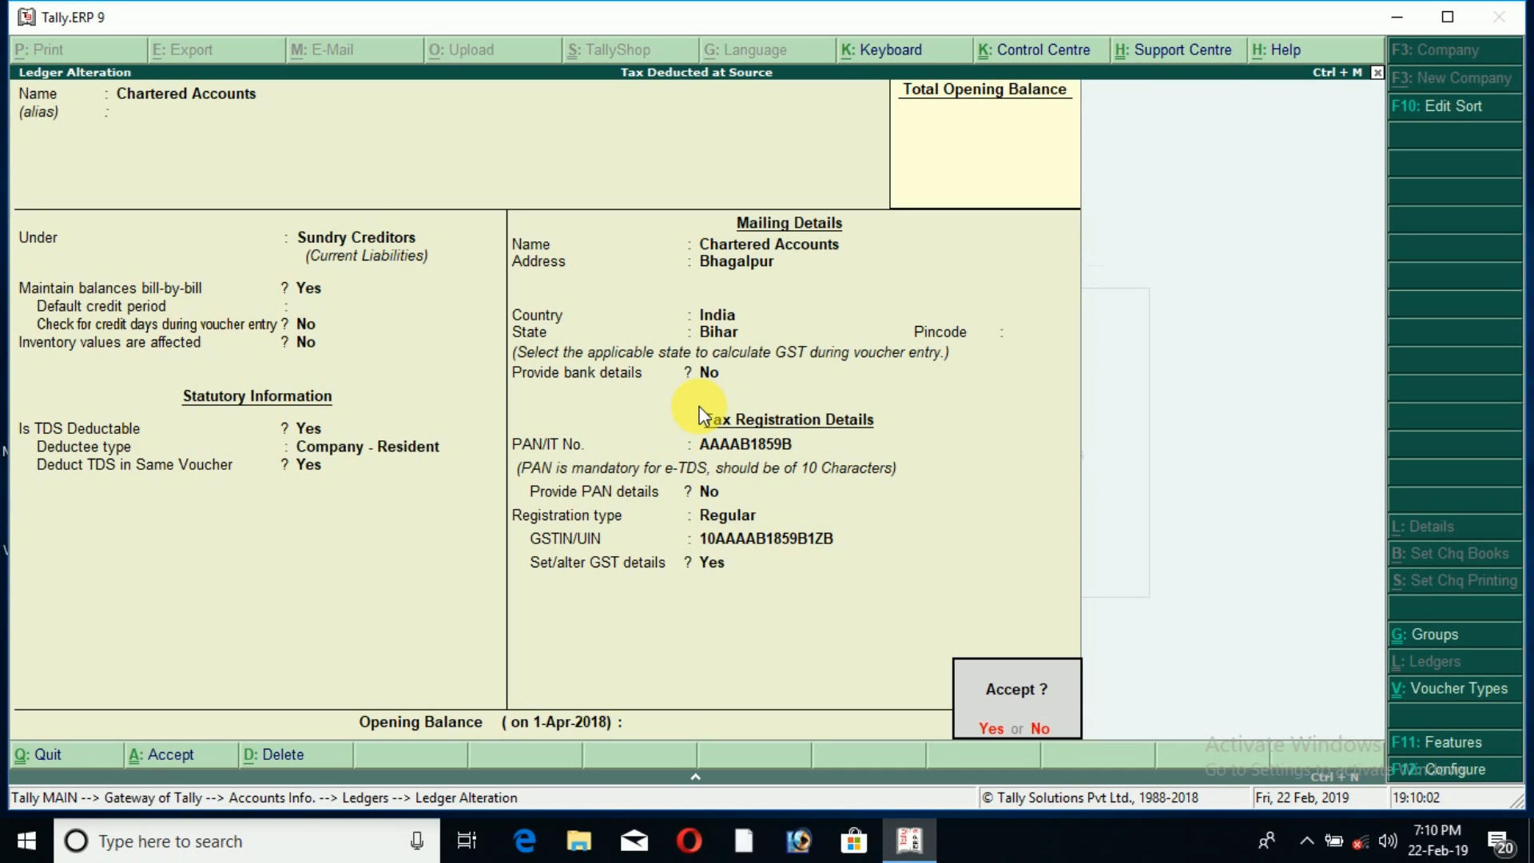
key(Return)
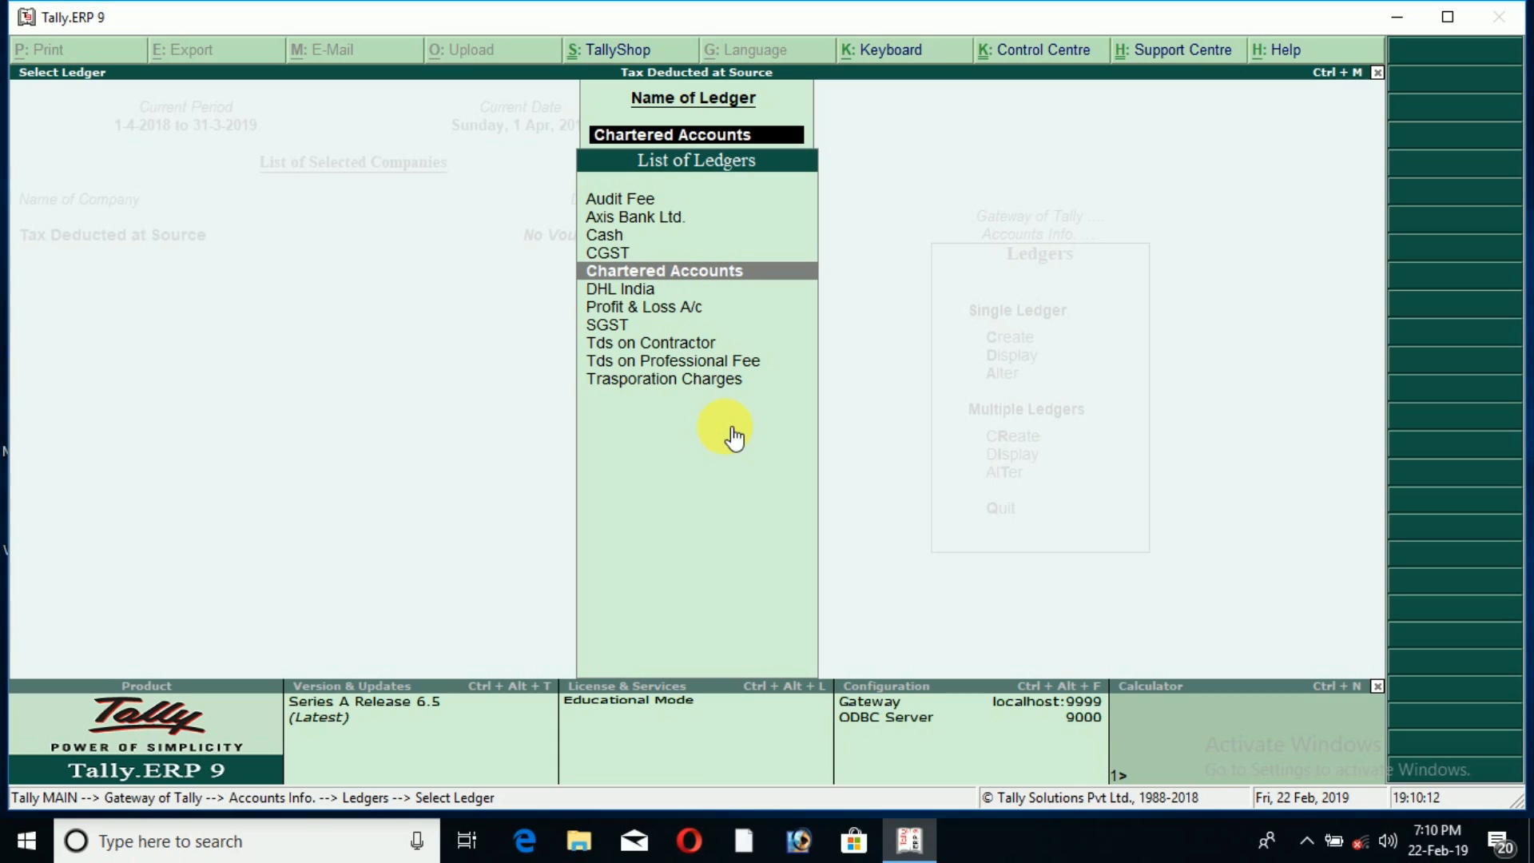
Step: Leave the ledger masters and open a new purchase voucher in accounting invoice mode
key(Escape)
key(Escape)
key(Escape)
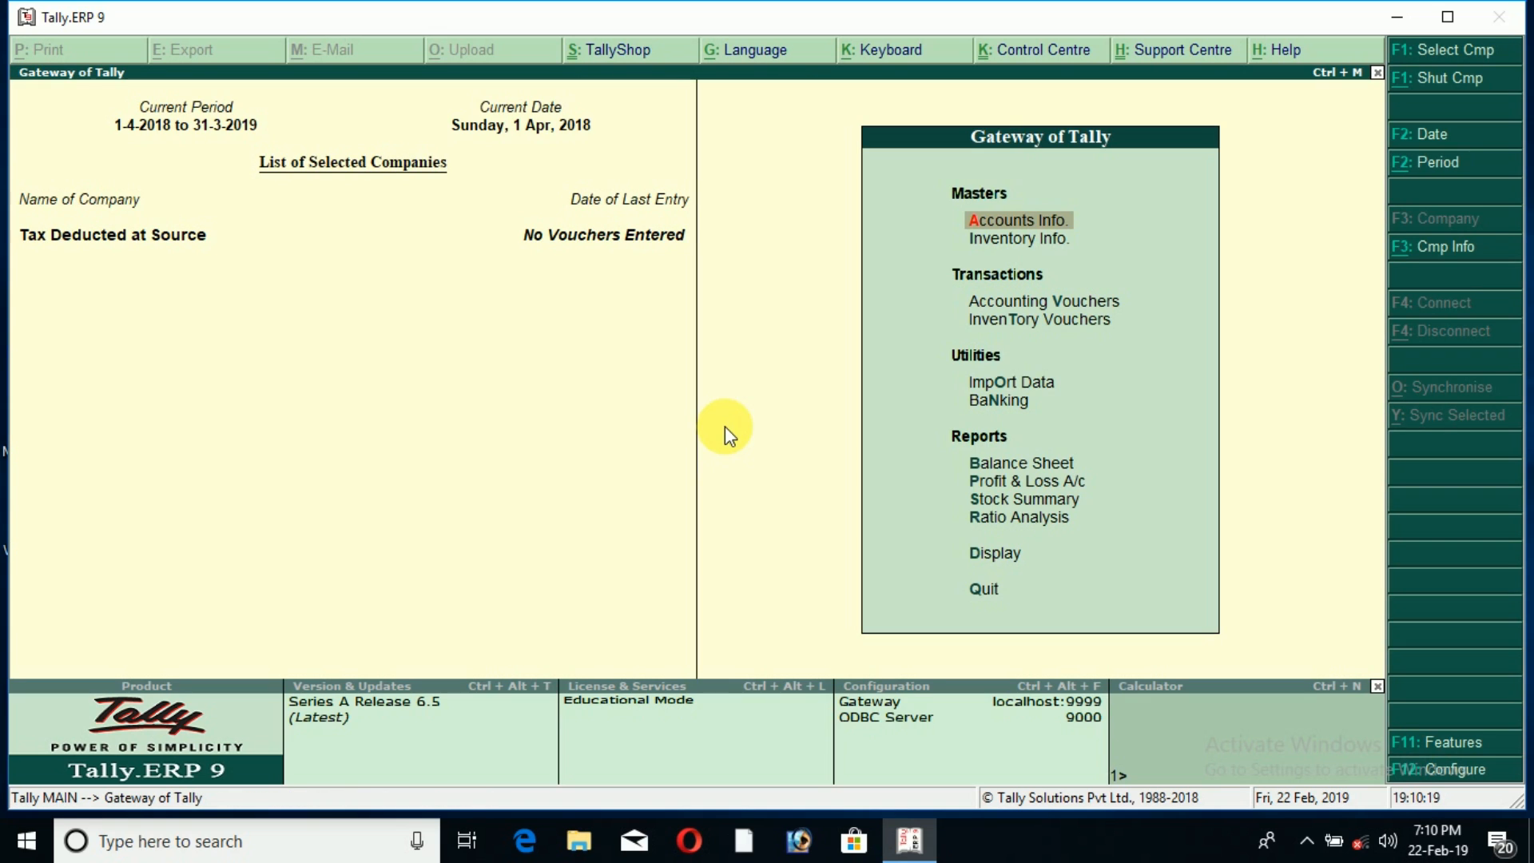
key(Down)
key(Down)
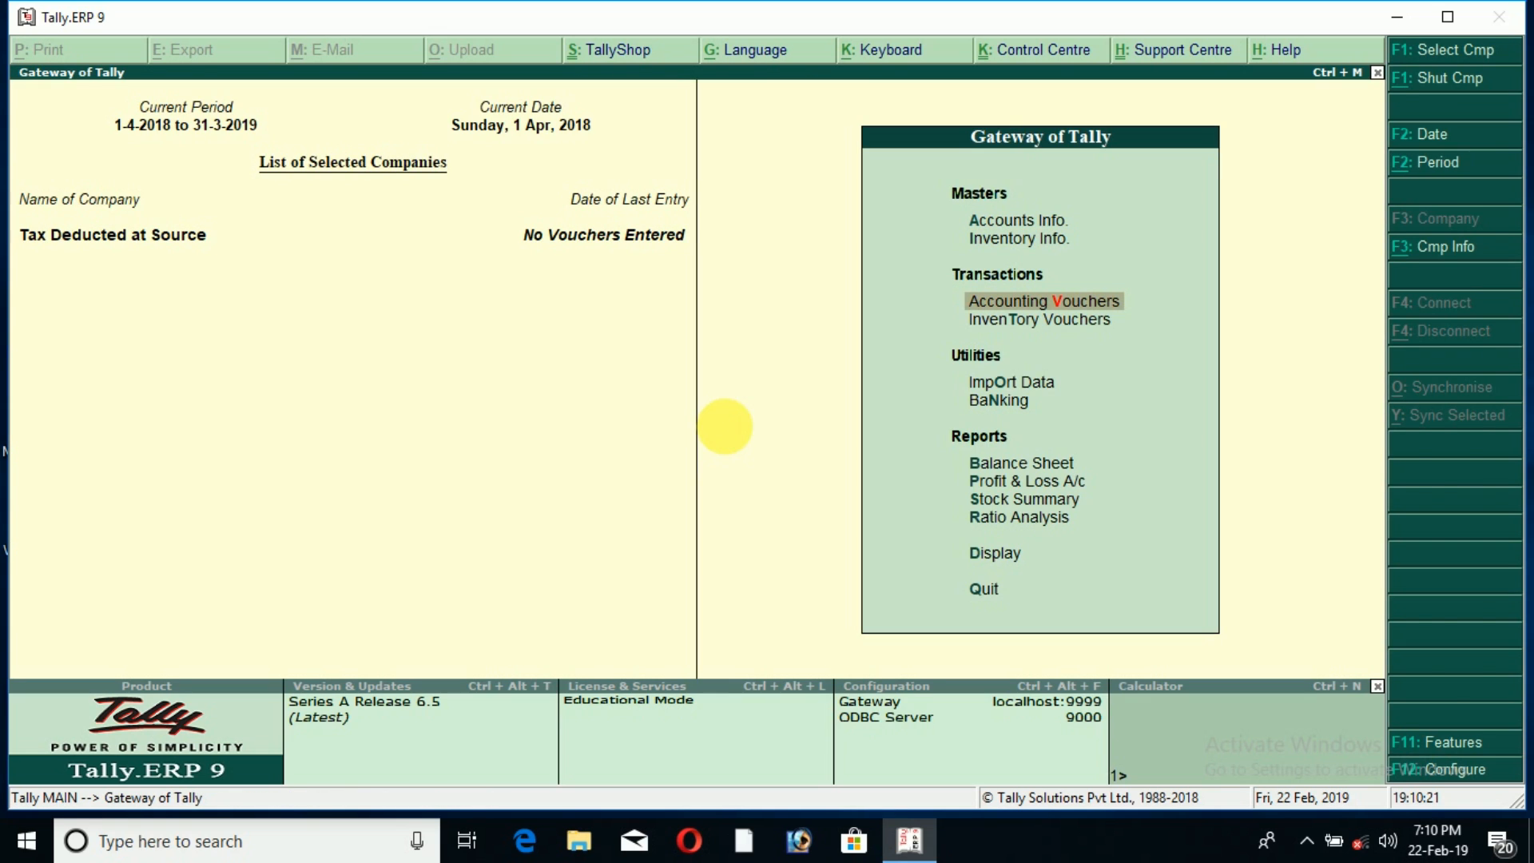
key(Return)
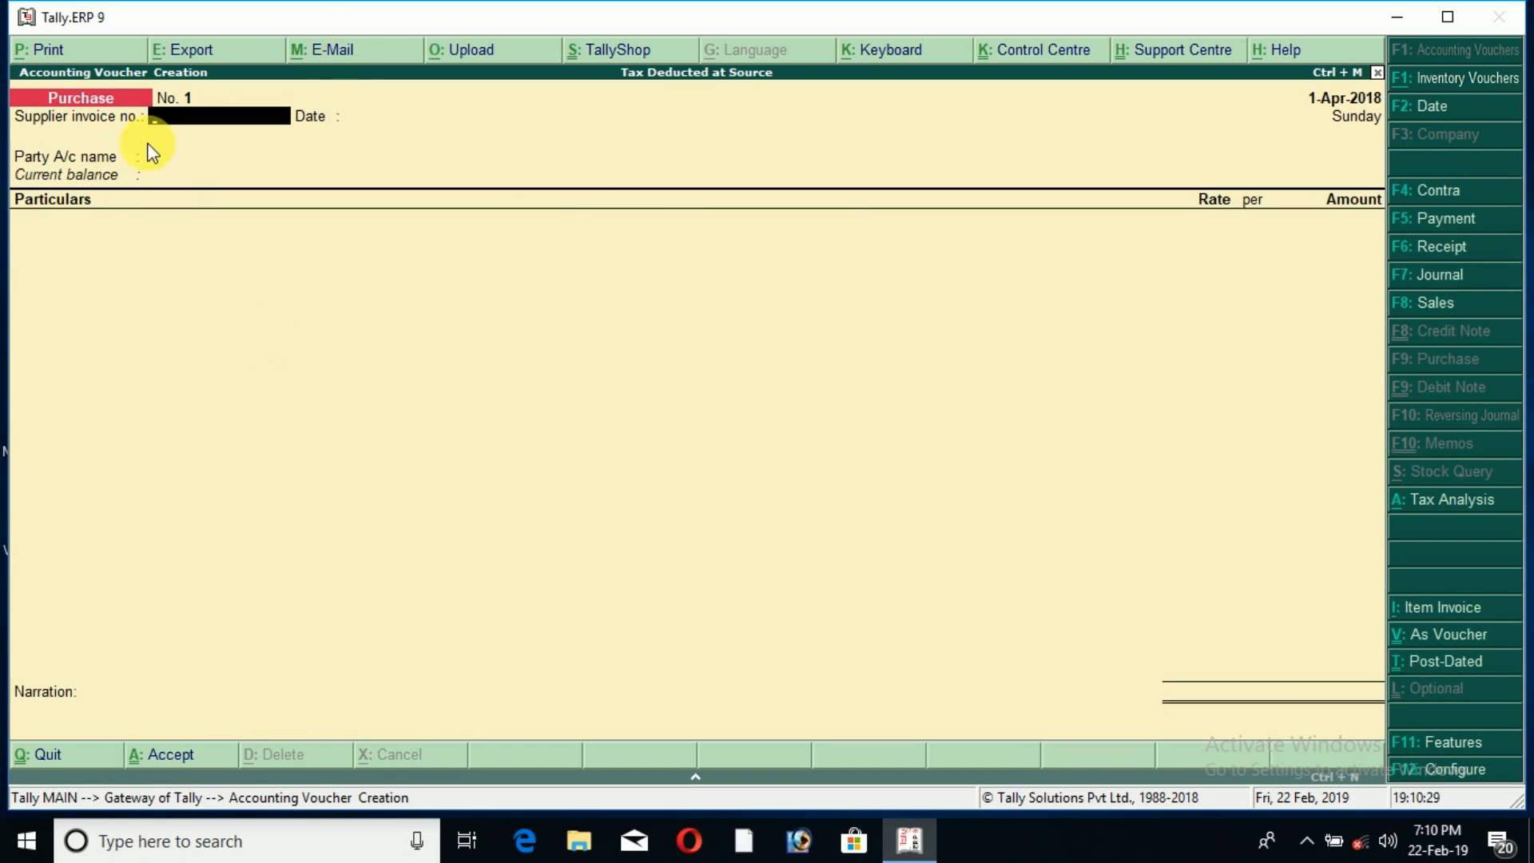
click(1433, 609)
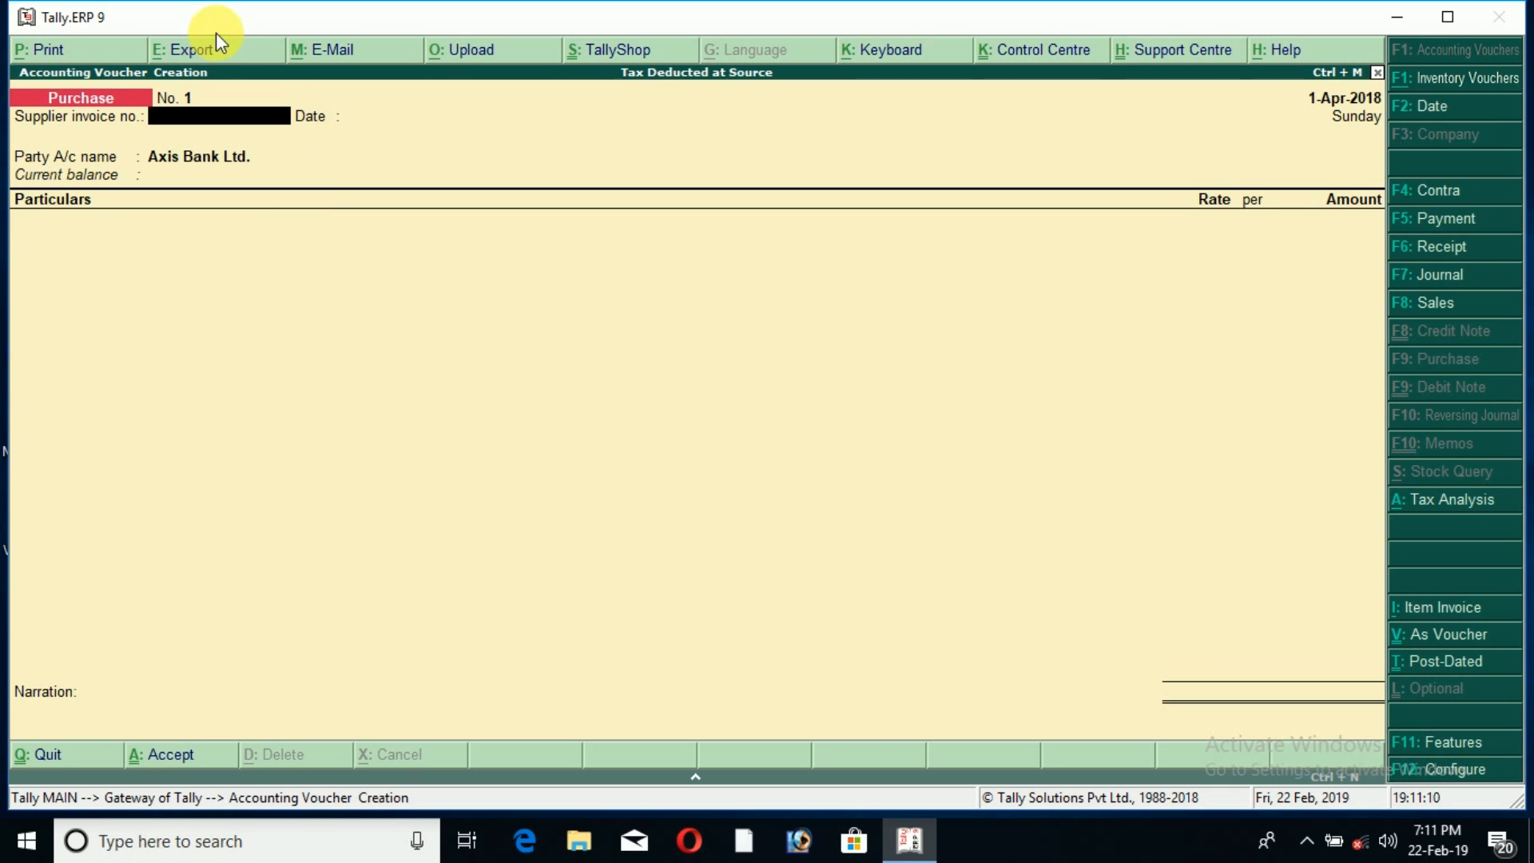
Step: Enter supplier invoice number 120 dated 1-Apr-2018, choose Chartered Accounts as the party, and accept the supplier's details
text(120)
key(Return)
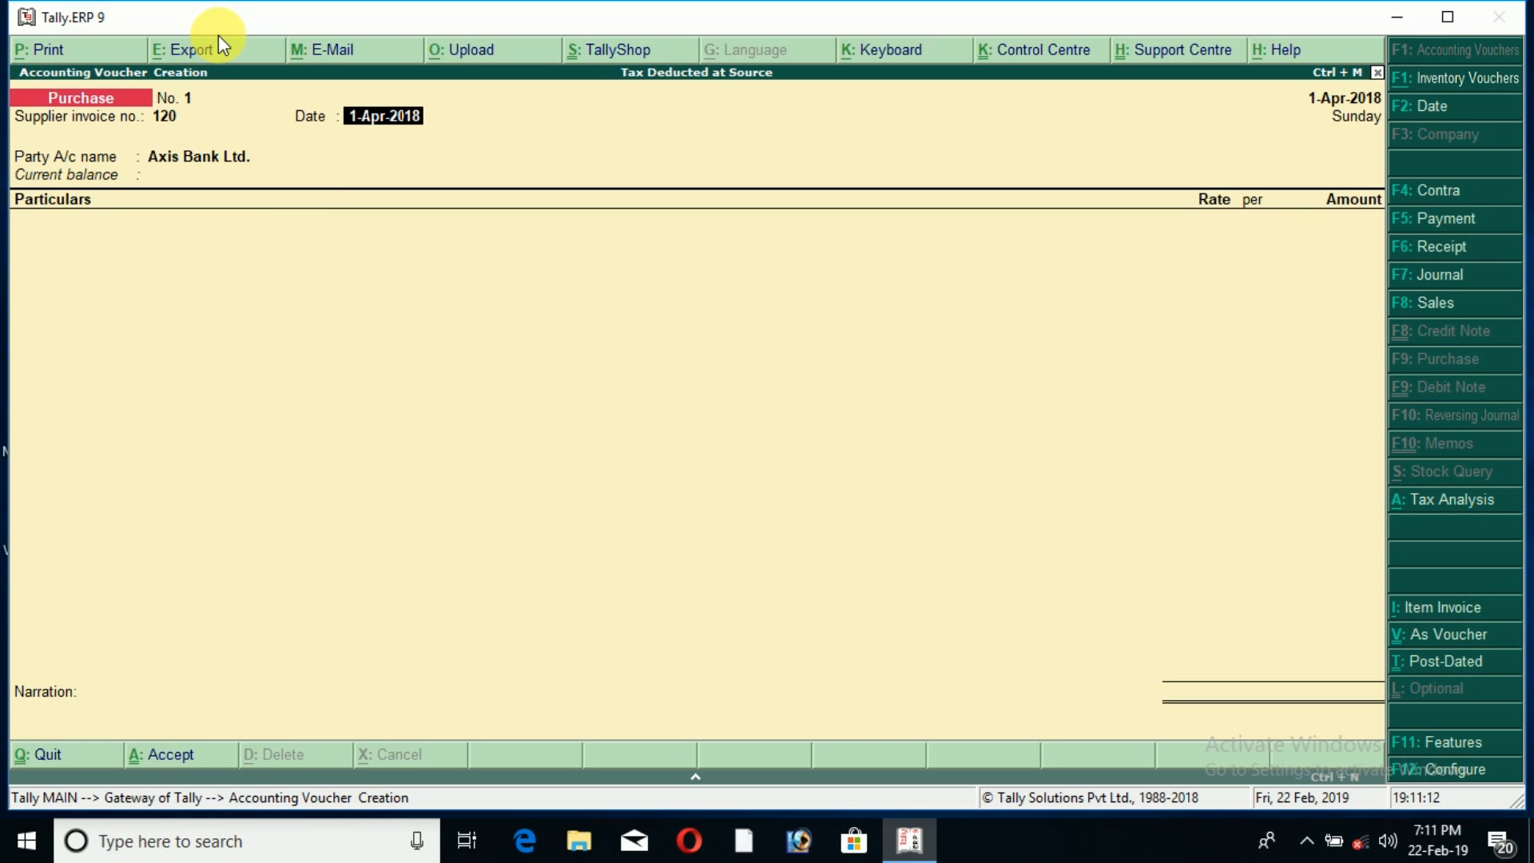
key(Return)
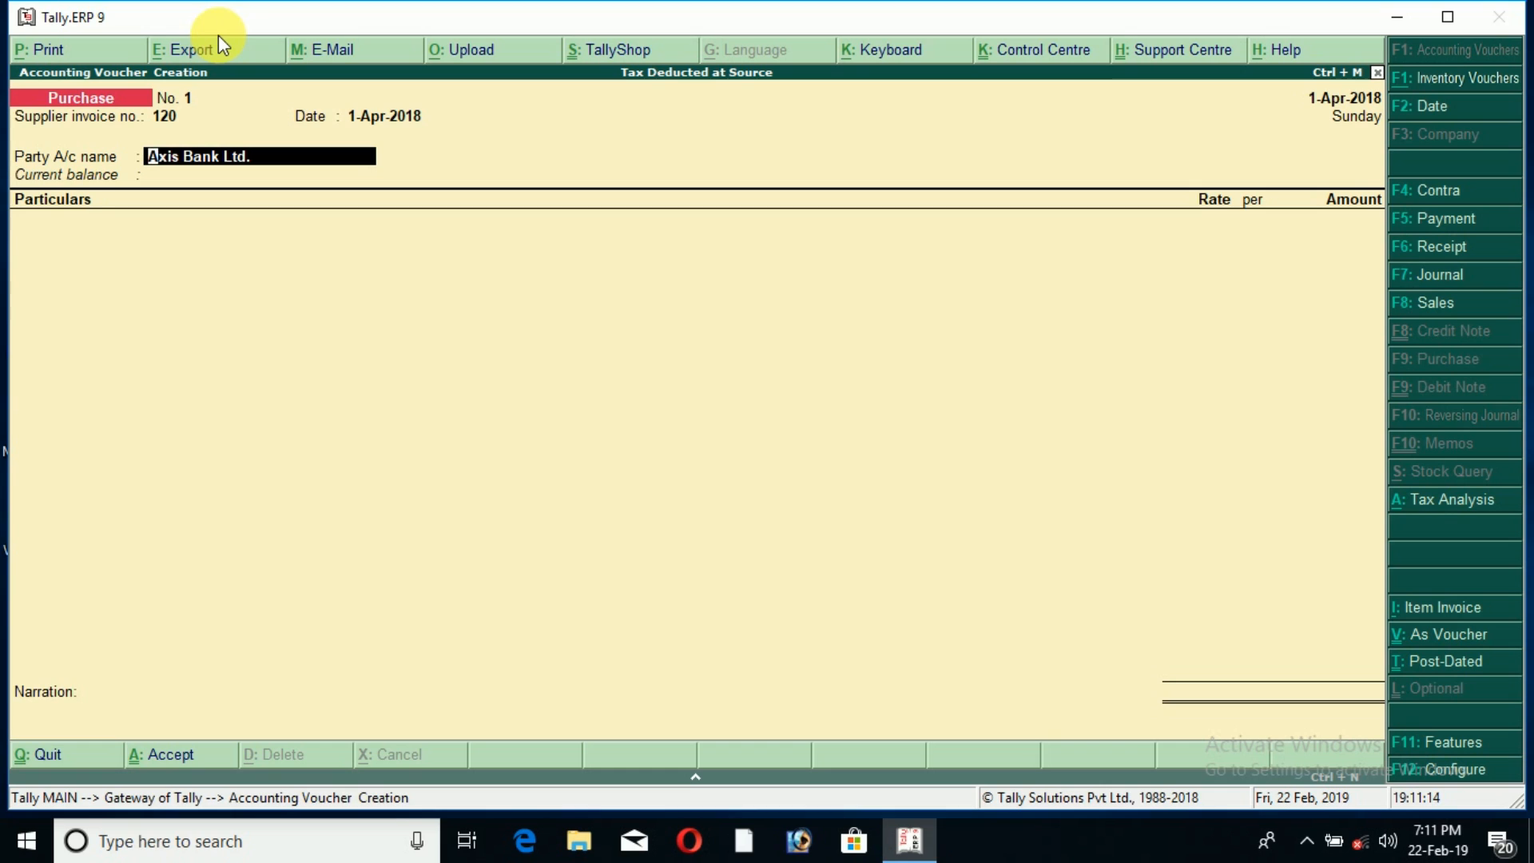
text(Cha)
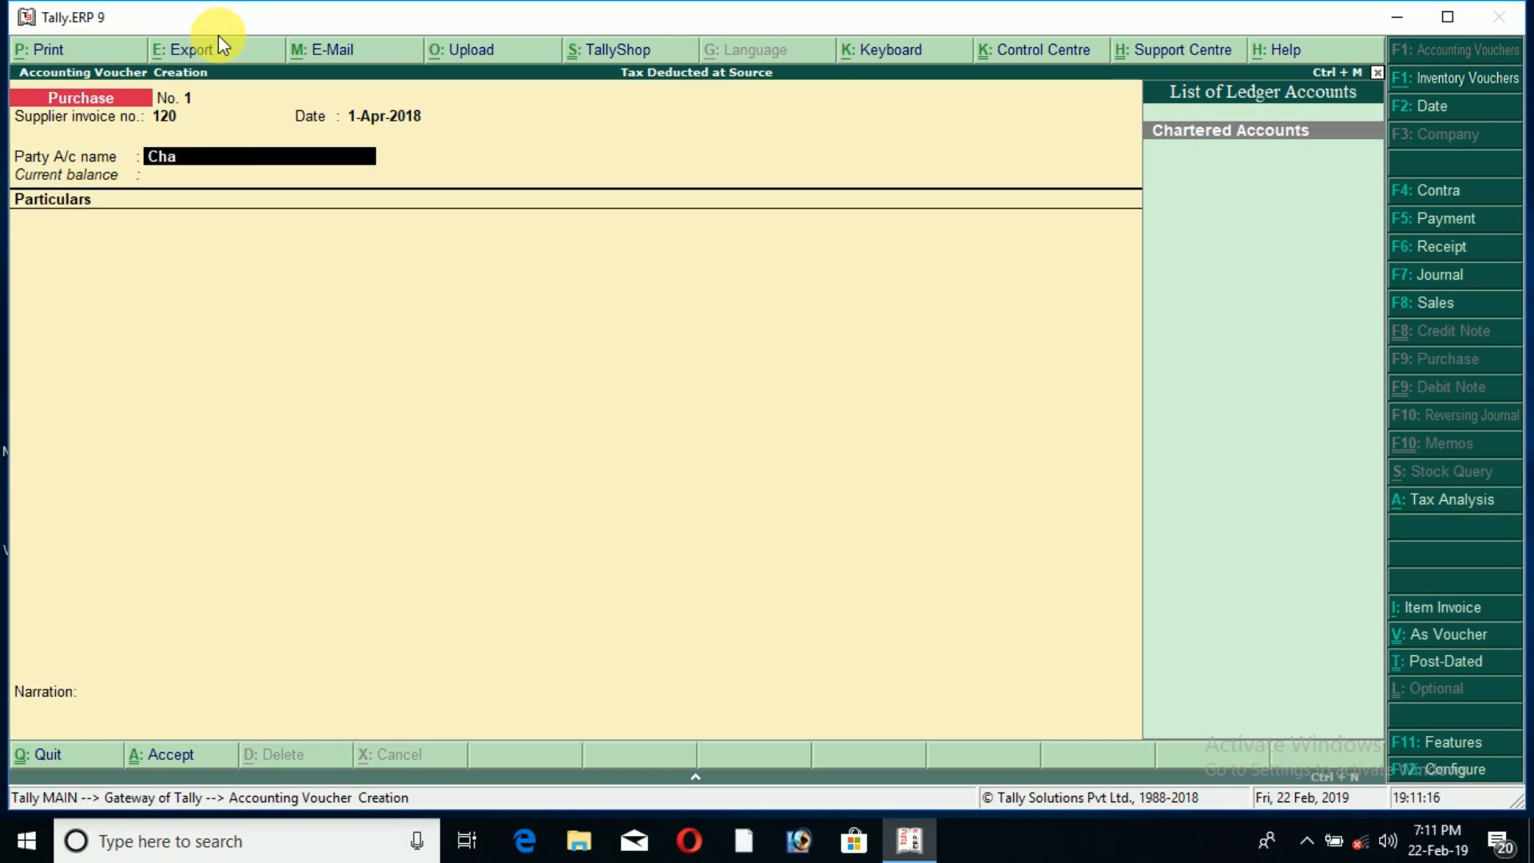
key(Return)
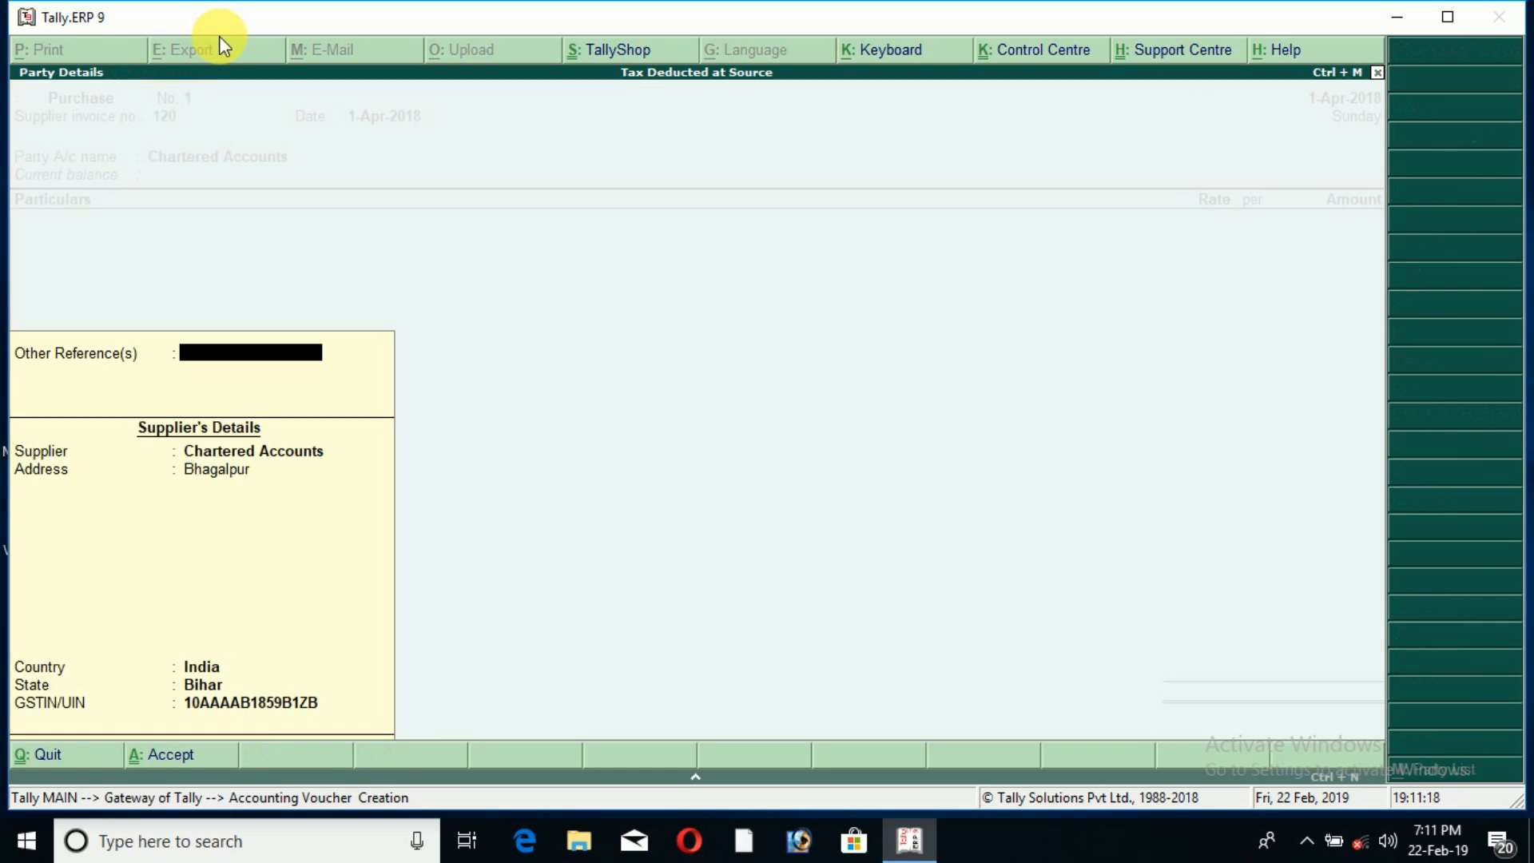
key(ctrl+a)
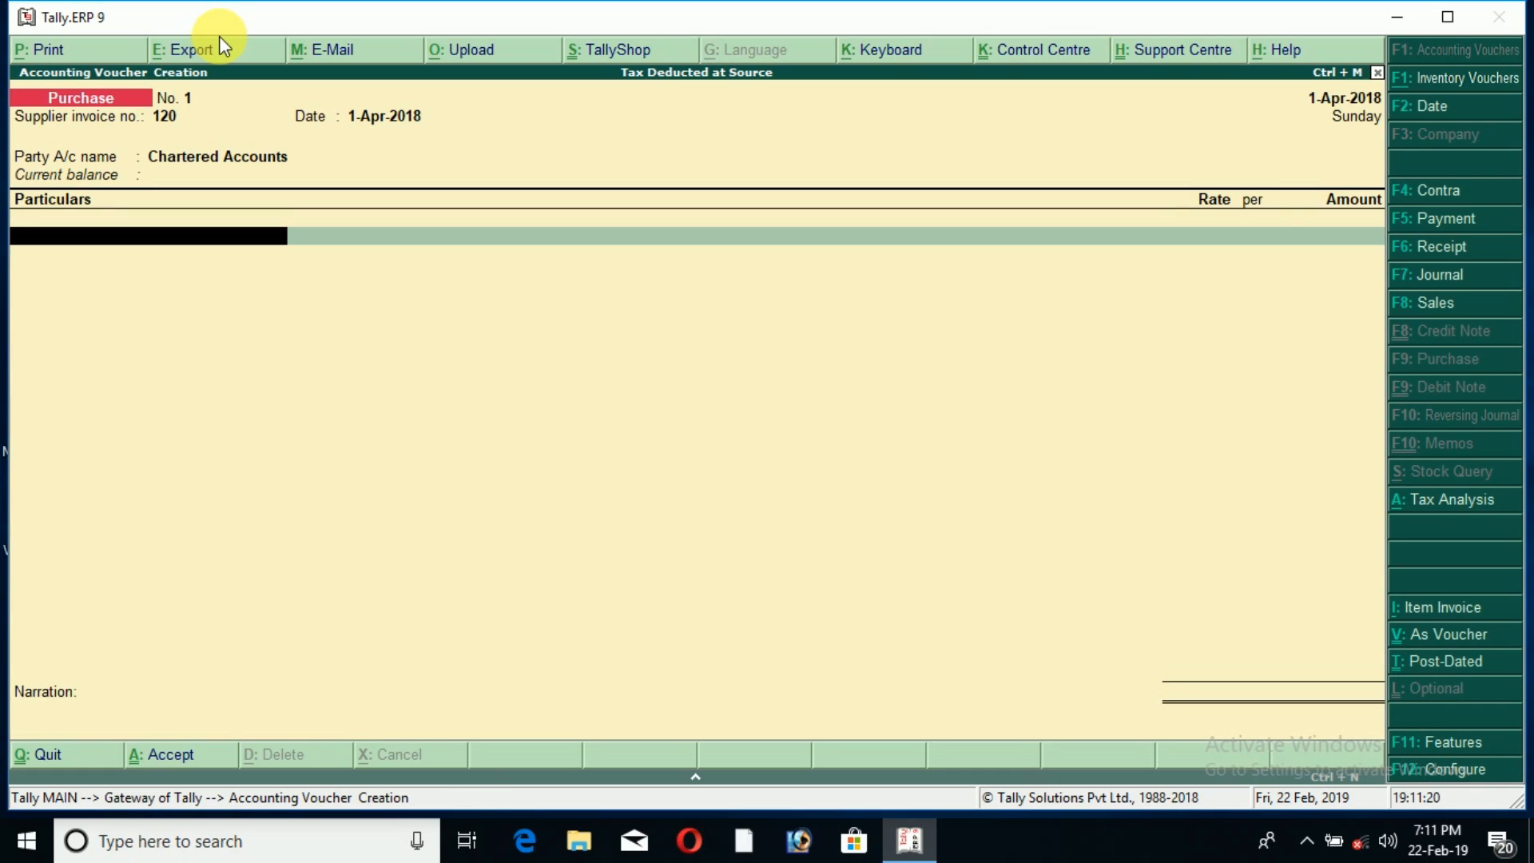
Step: Add the Audit Fee ledger to the purchase voucher with an amount of 20,000
text(au)
key(Return)
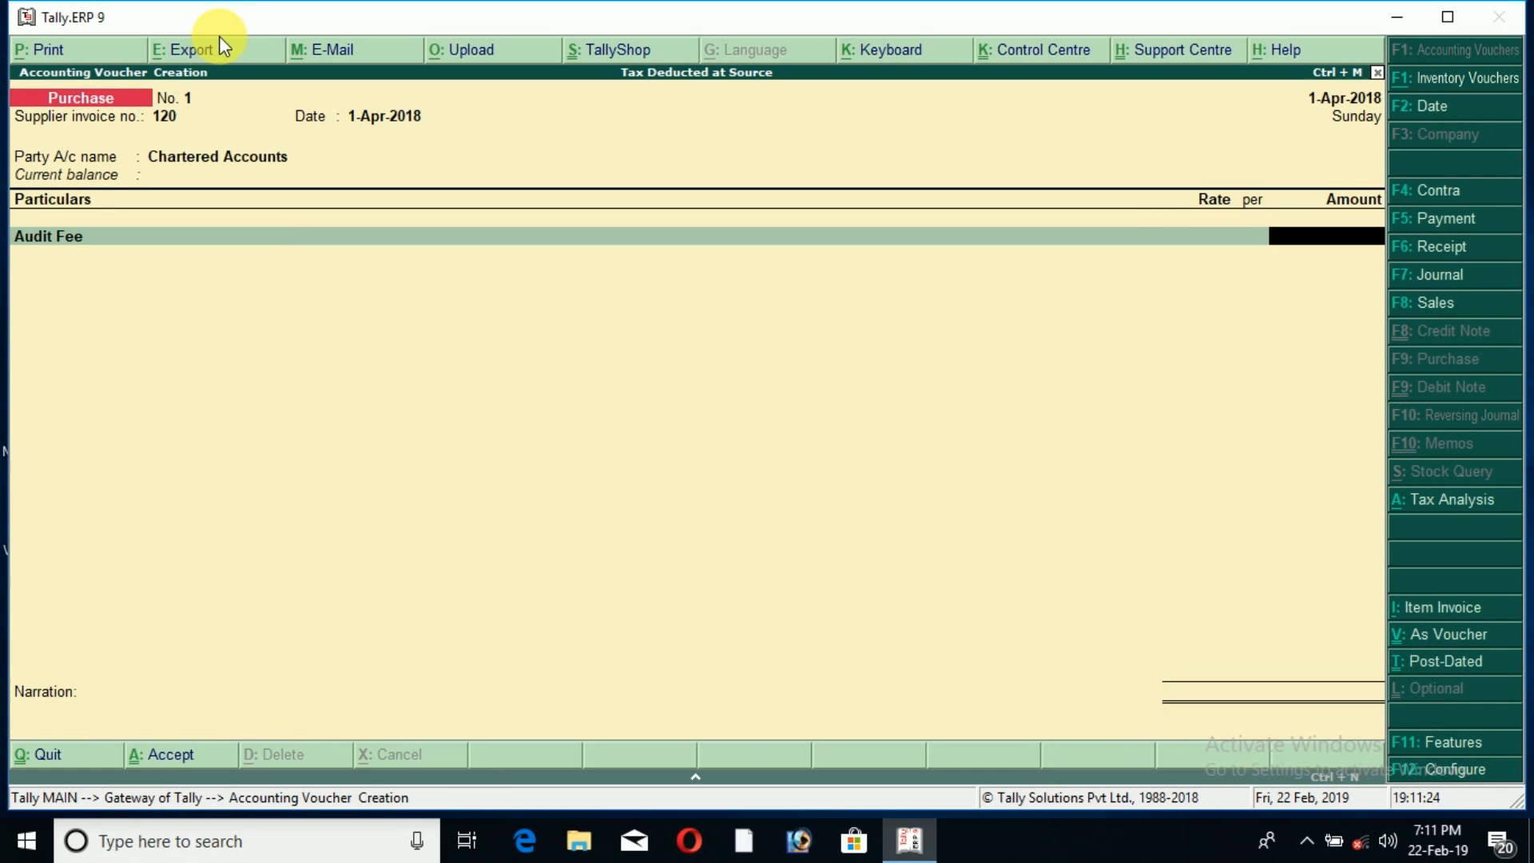
text(20000)
key(Return)
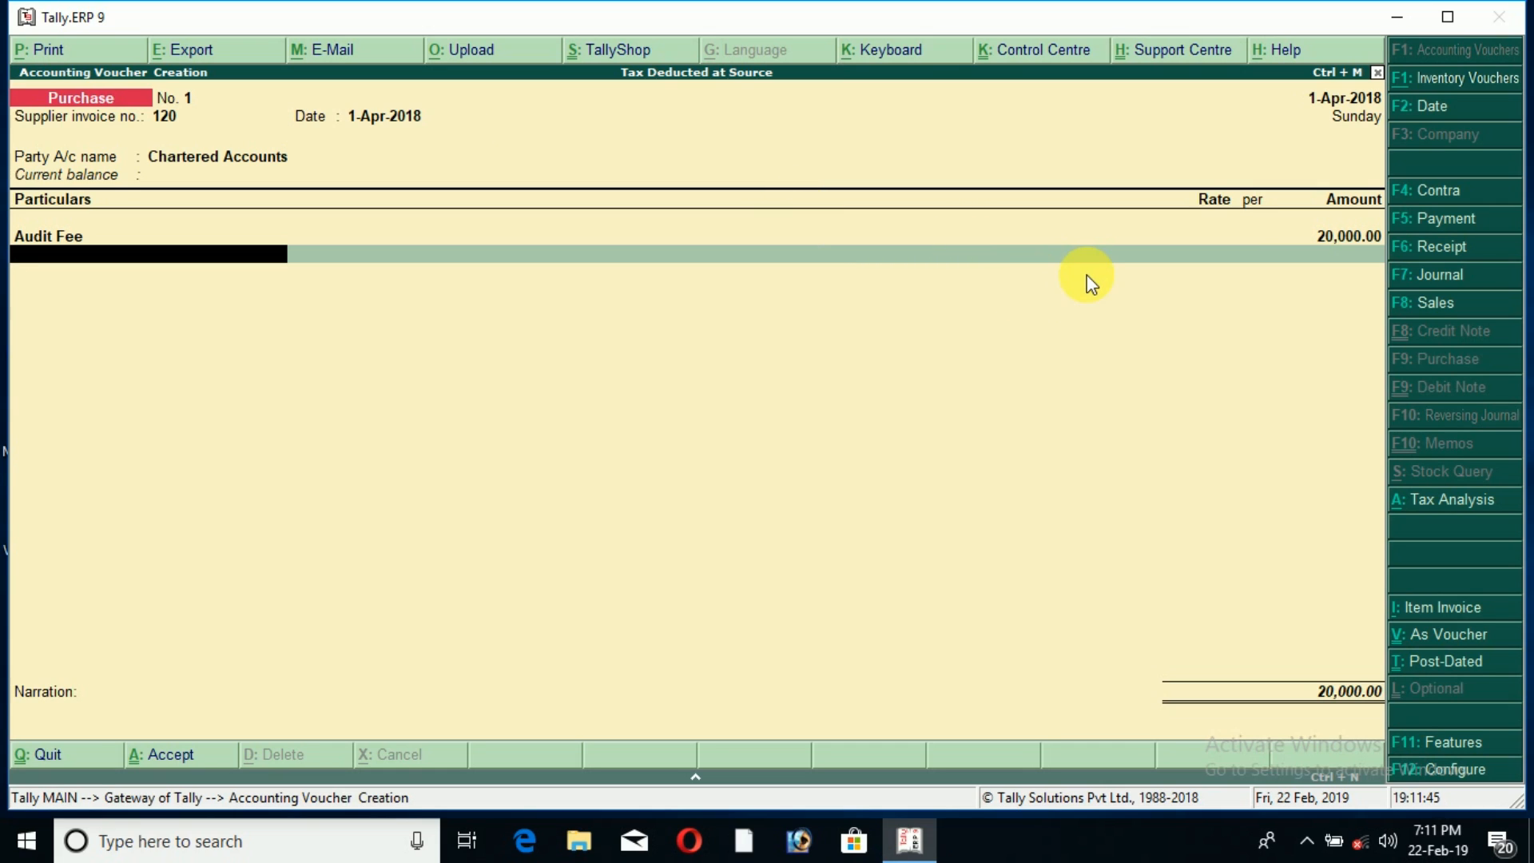
Step: Add the SGST and CGST ledgers below Audit Fee, accepting the calculated tax amounts
text(Sgs)
key(Return)
key(Return)
text(Cgst)
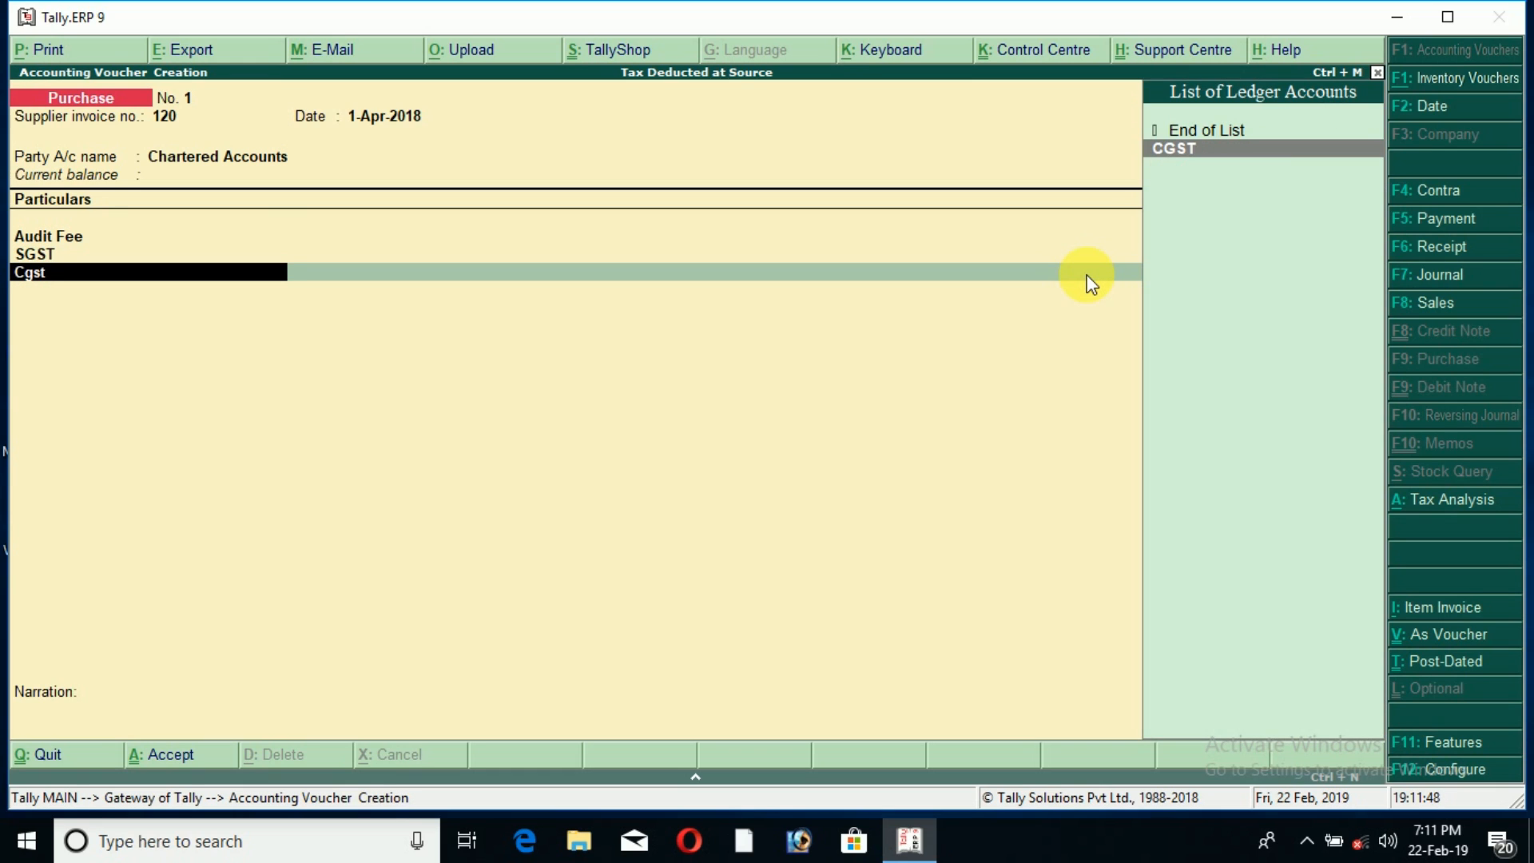
key(Return)
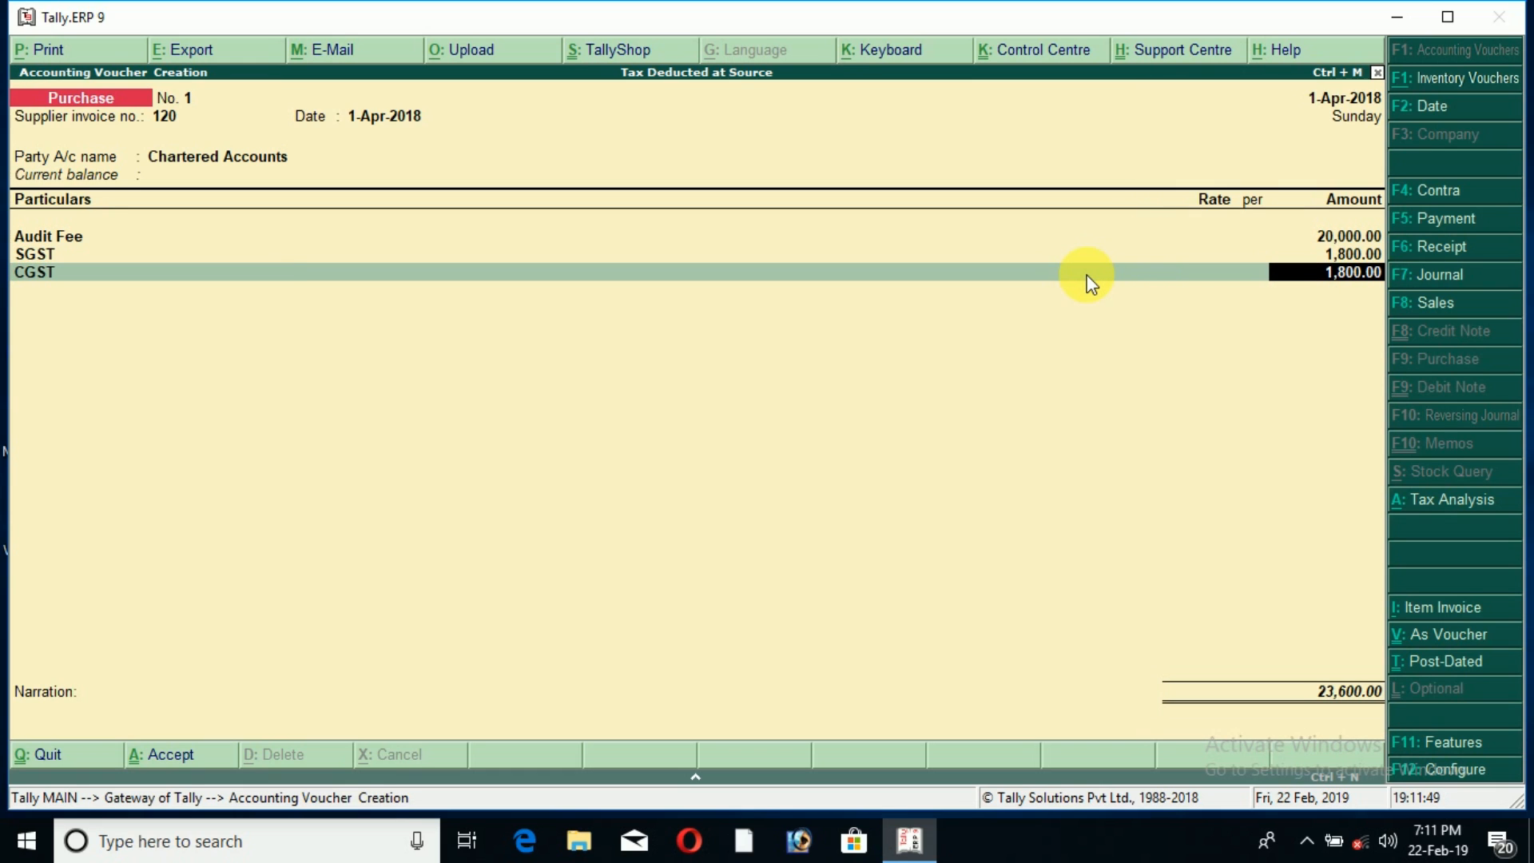
key(Return)
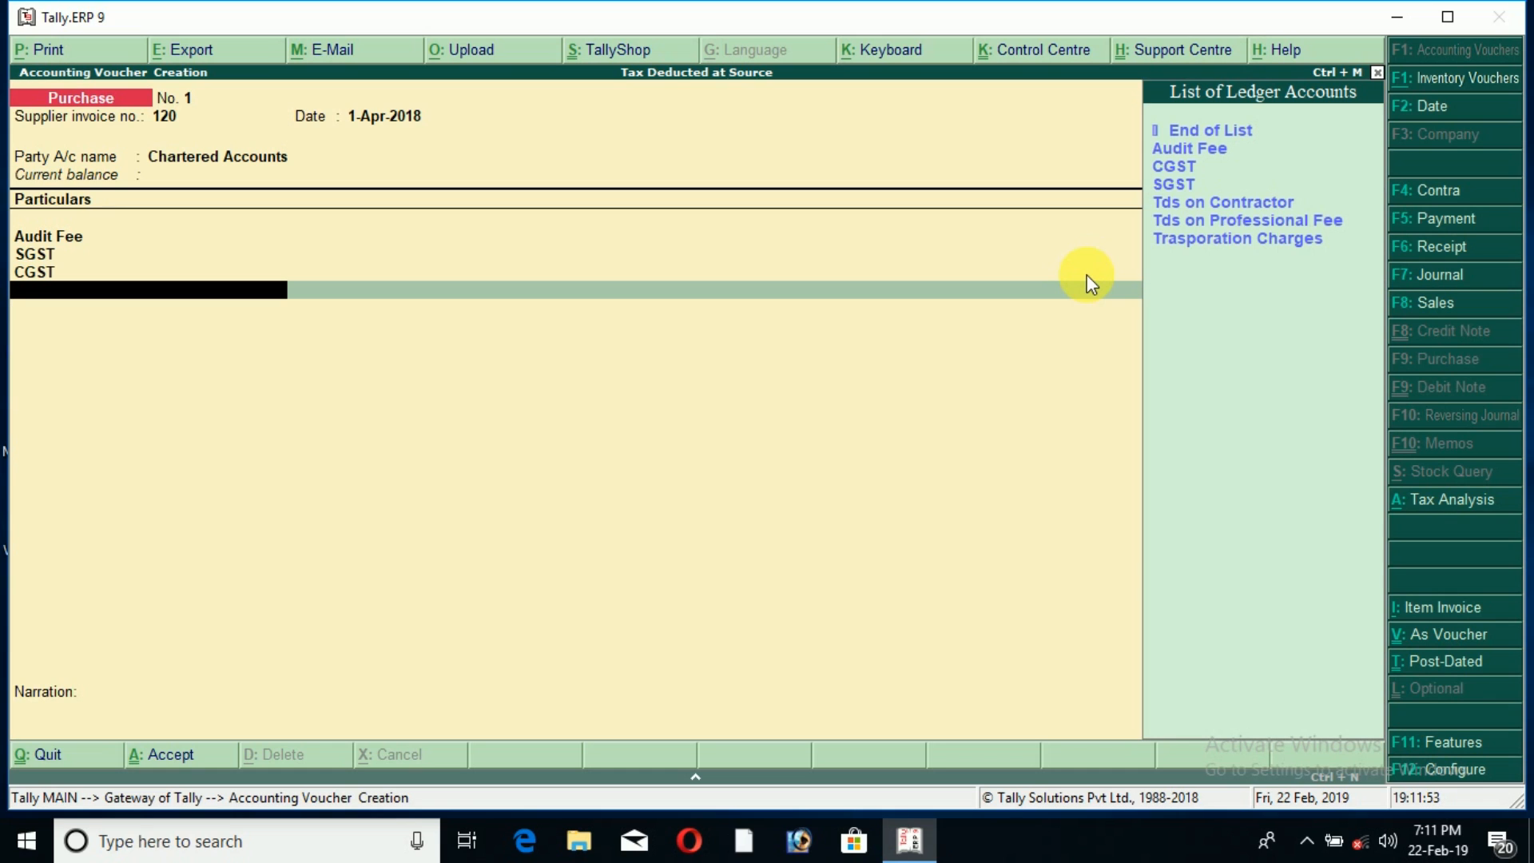
Step: Add the Tds on Professional Fee ledger below CGST in the purchase voucher
key(Down)
key(Down)
key(Down)
key(Down)
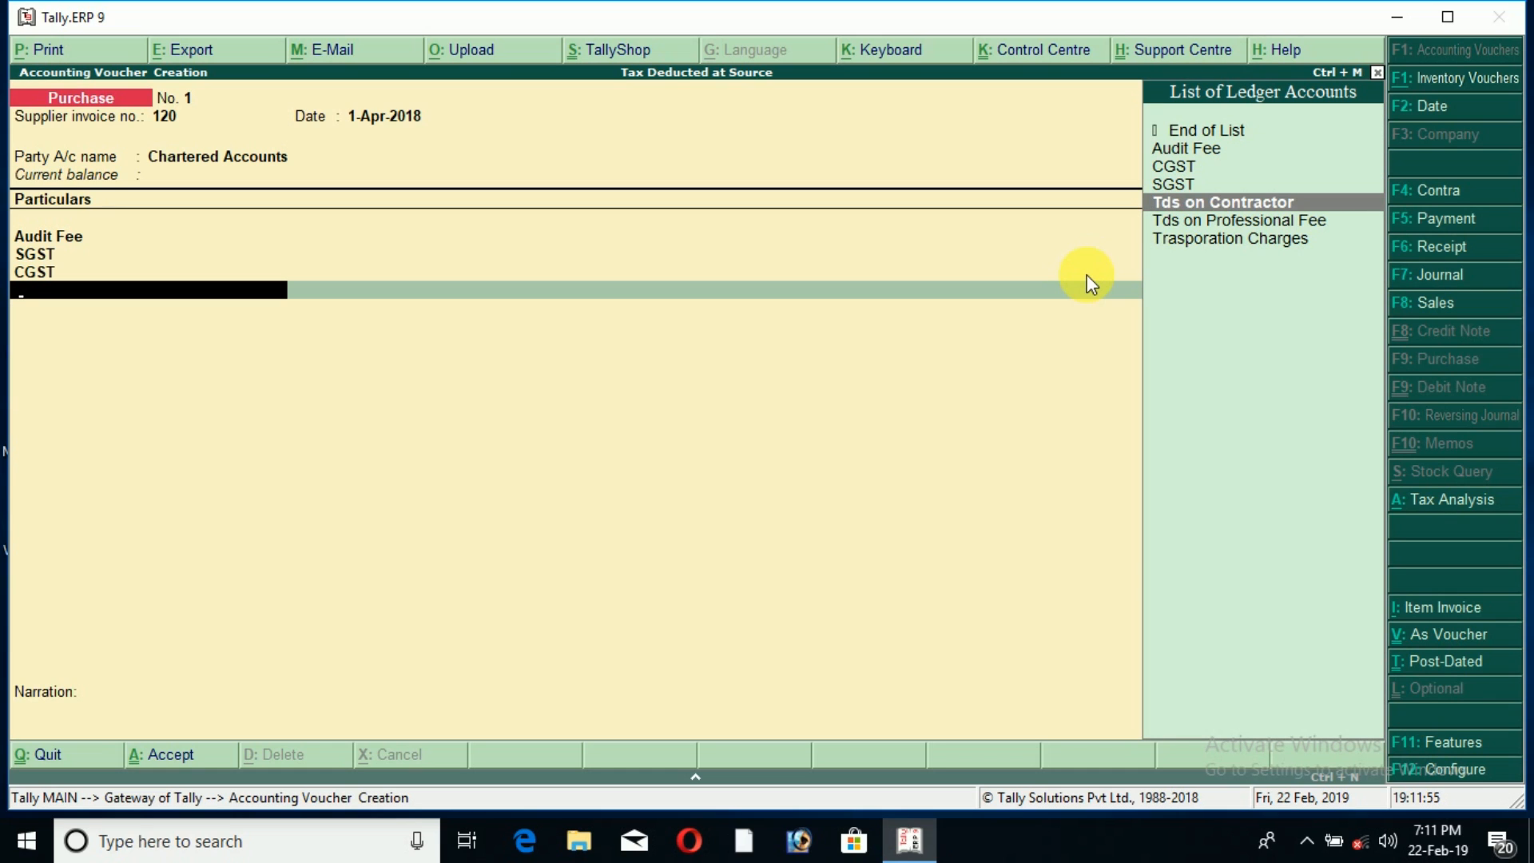
key(Down)
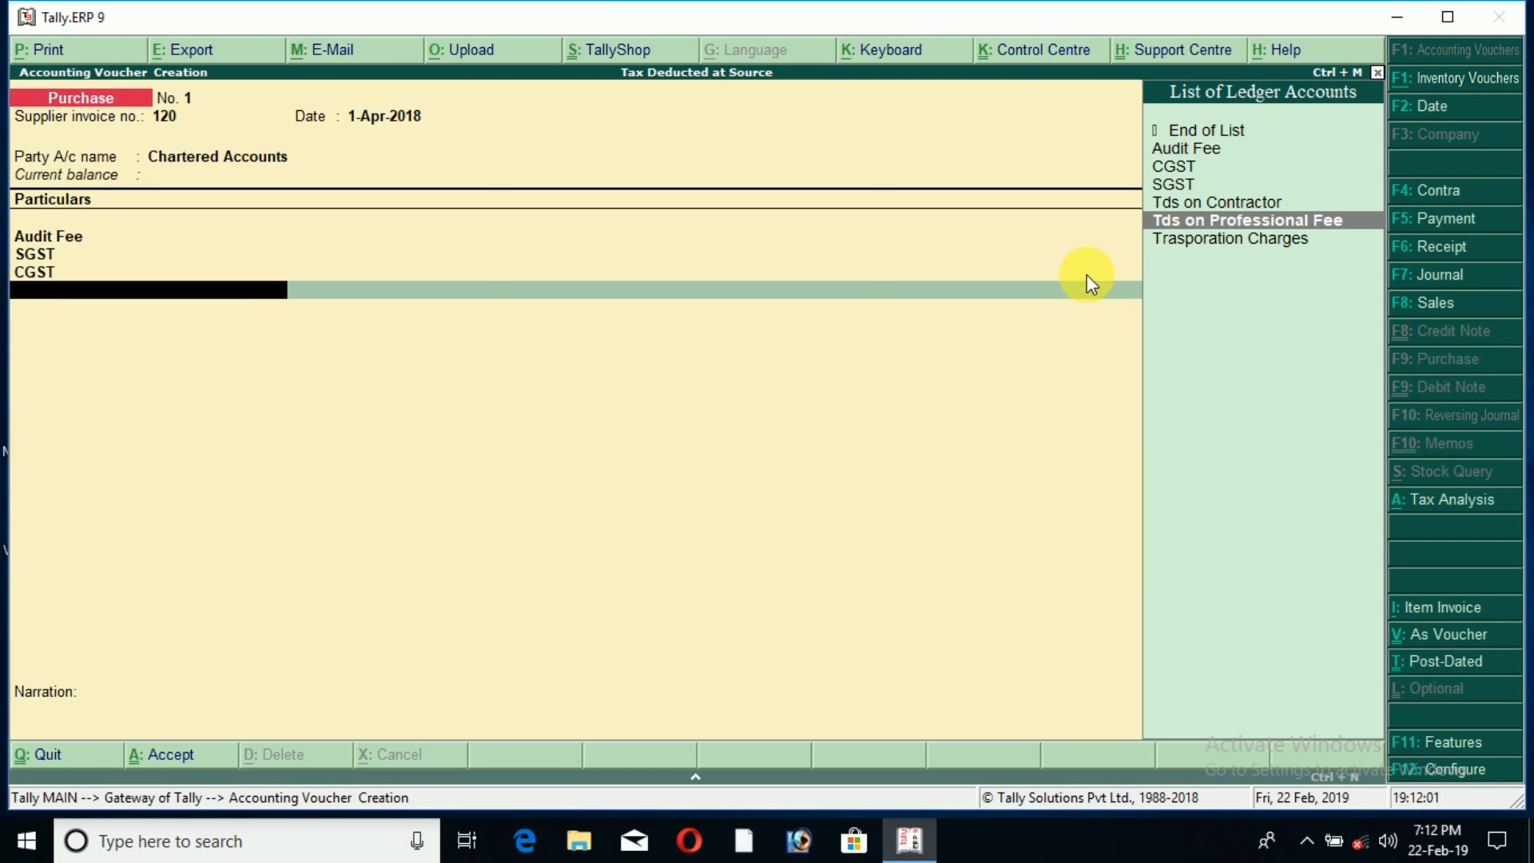
key(Return)
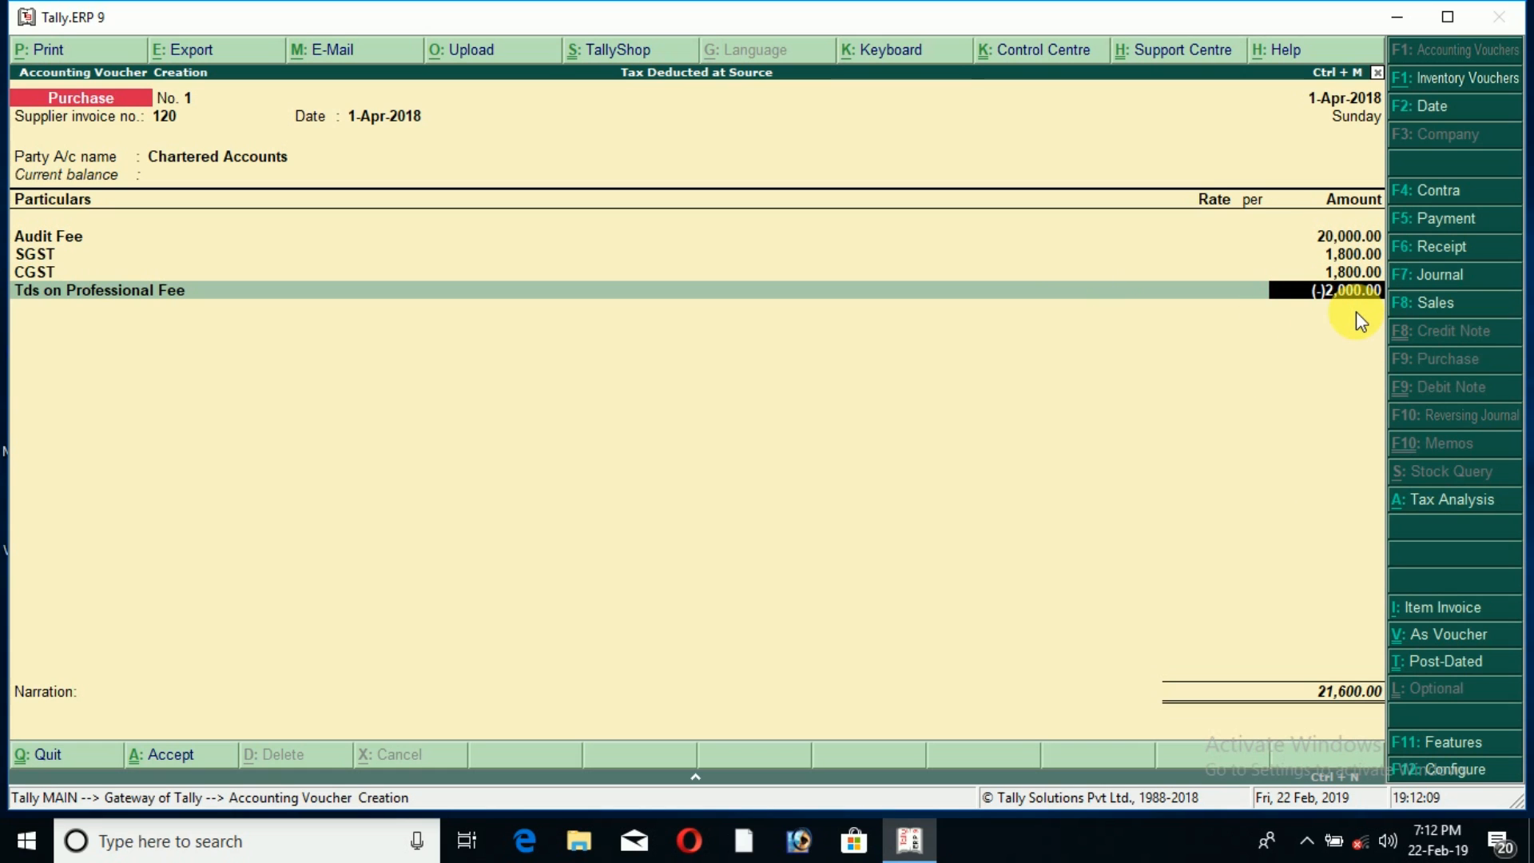
Step: Review the voucher's Tax Analysis in detailed view for GST and TDS, and return to the voucher
click(1449, 511)
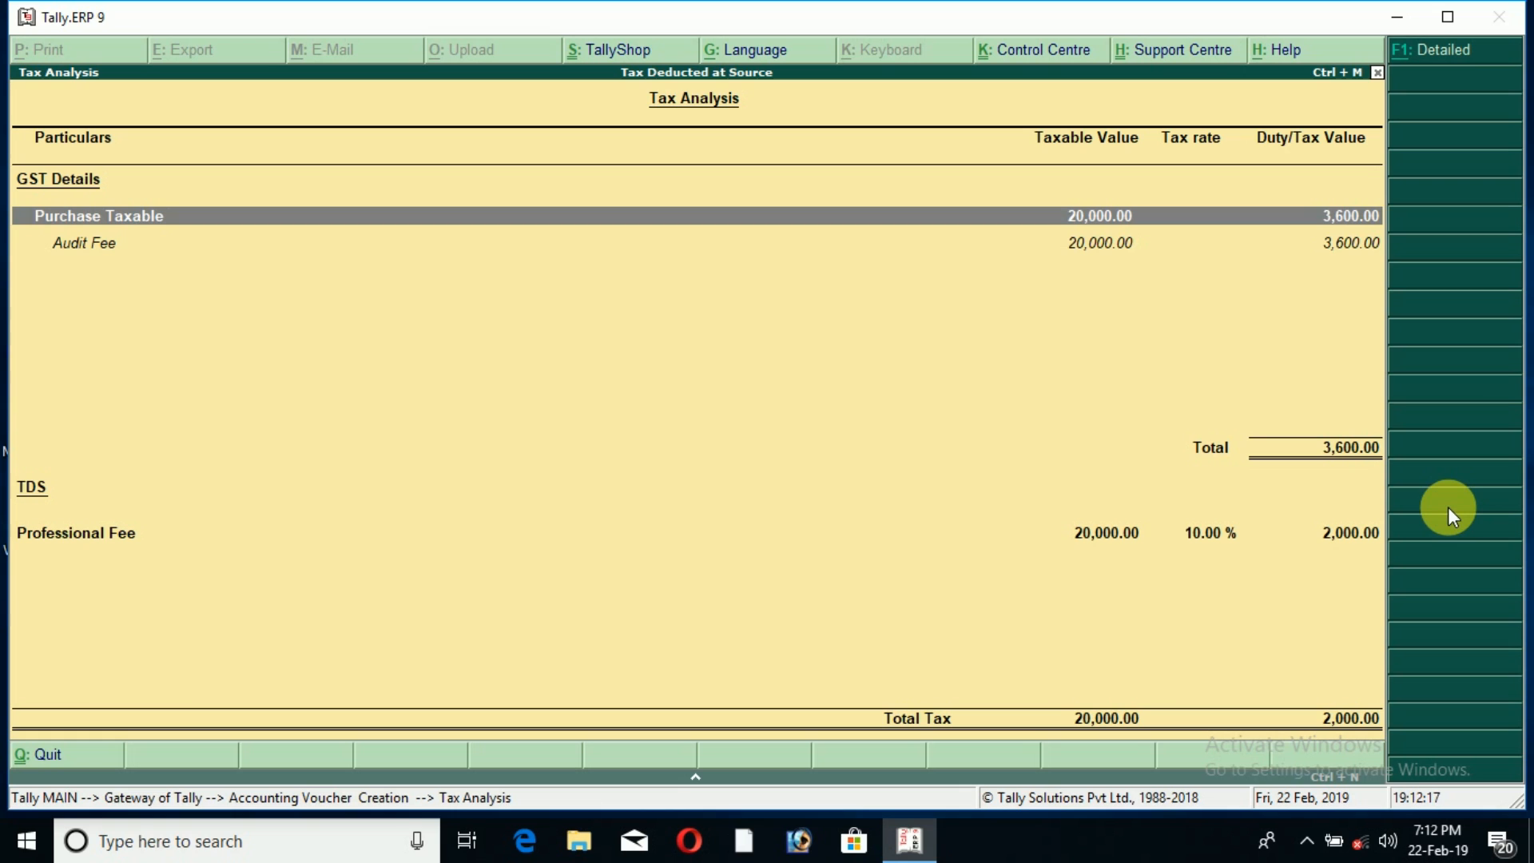
key(alt+F1)
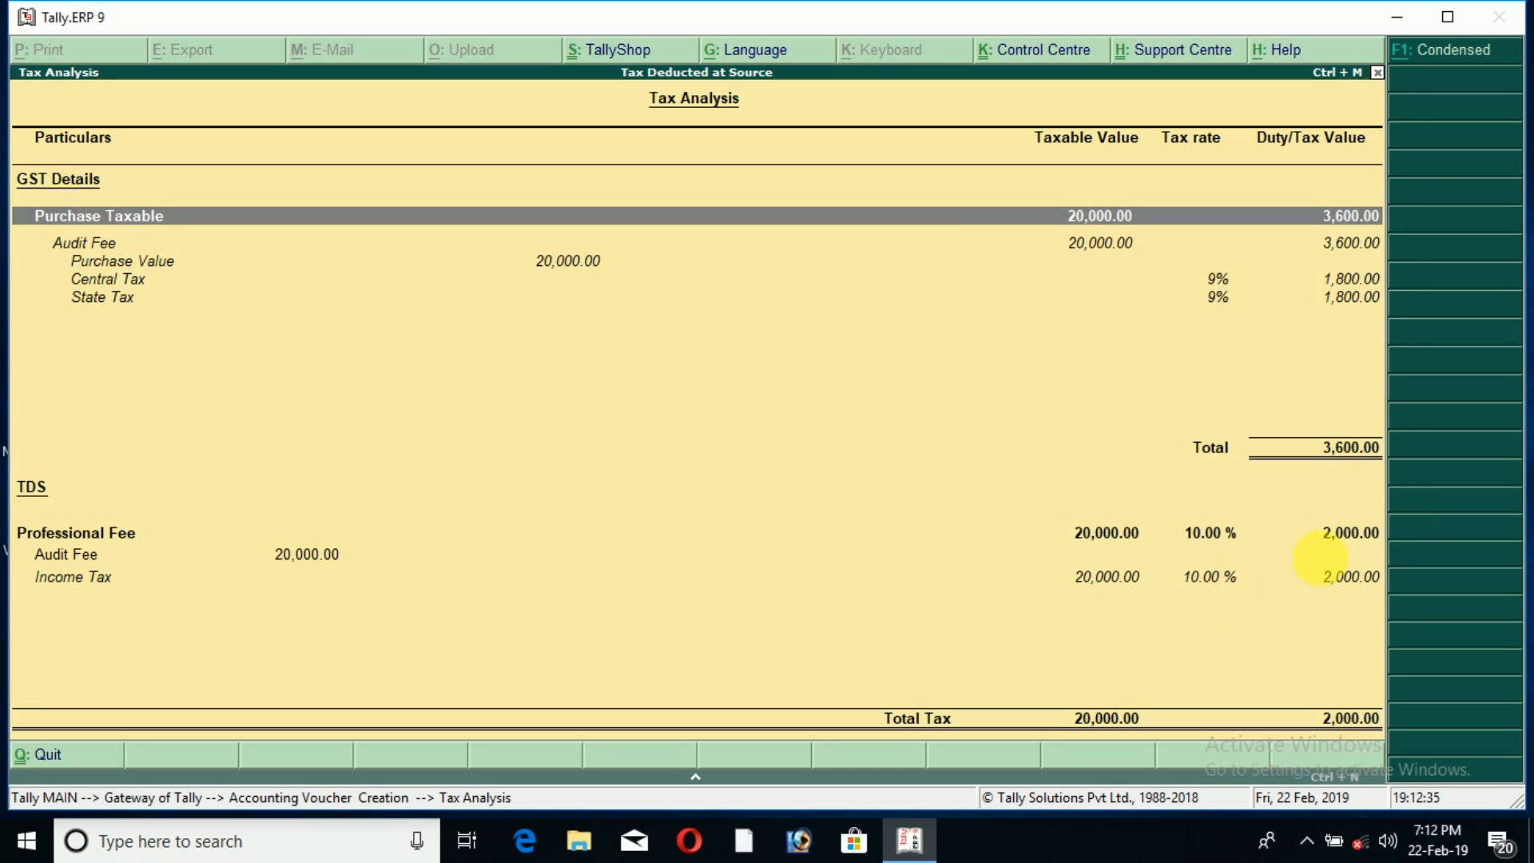
key(Escape)
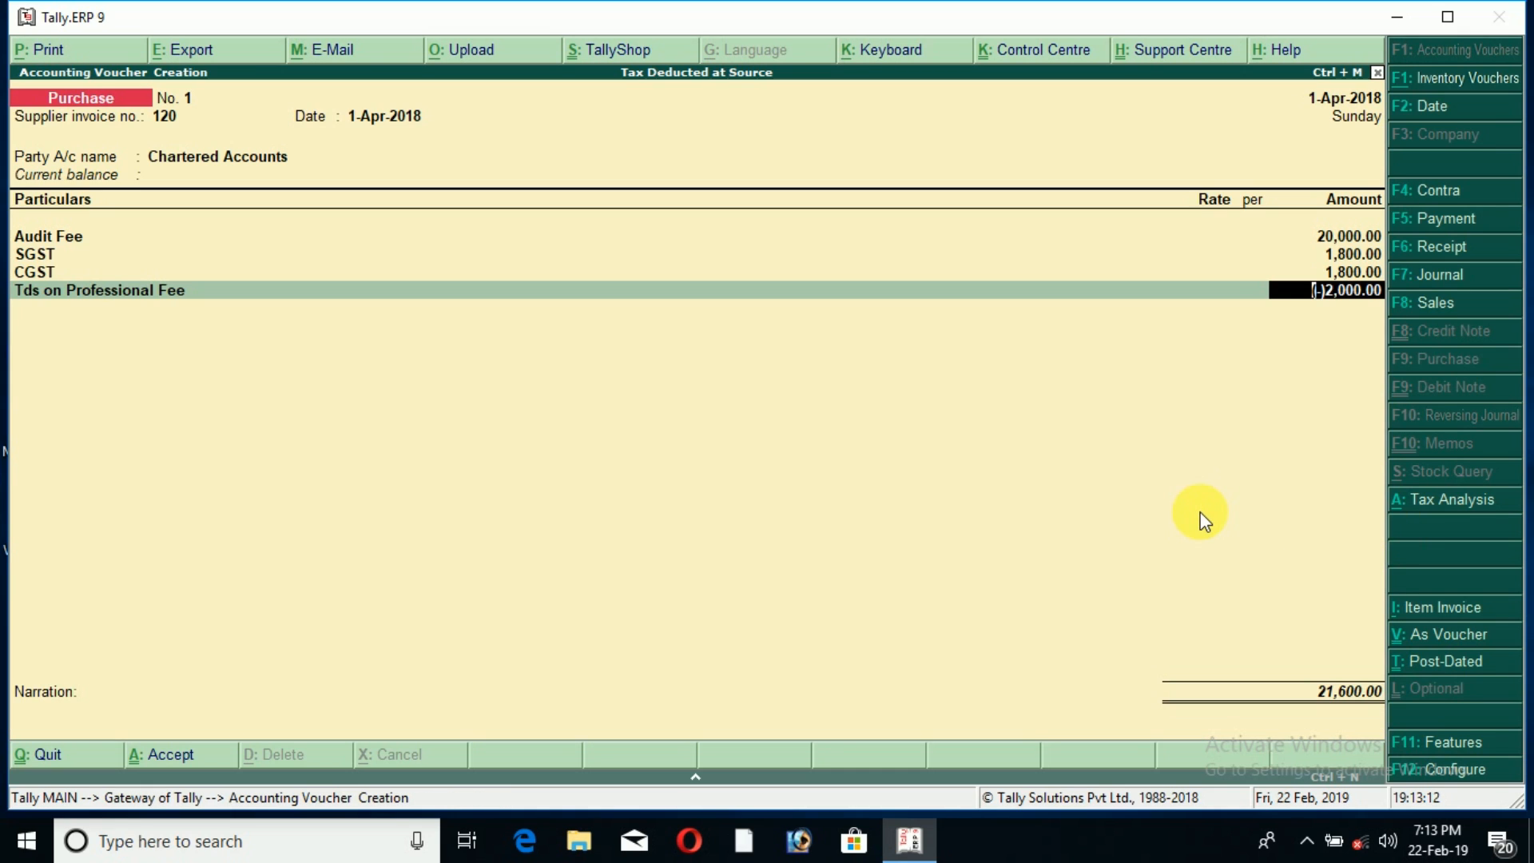
Step: Finish the ledger lines and record the 23,600 Cr bill for Chartered Accounts as New Ref 120
key(Return)
key(Return)
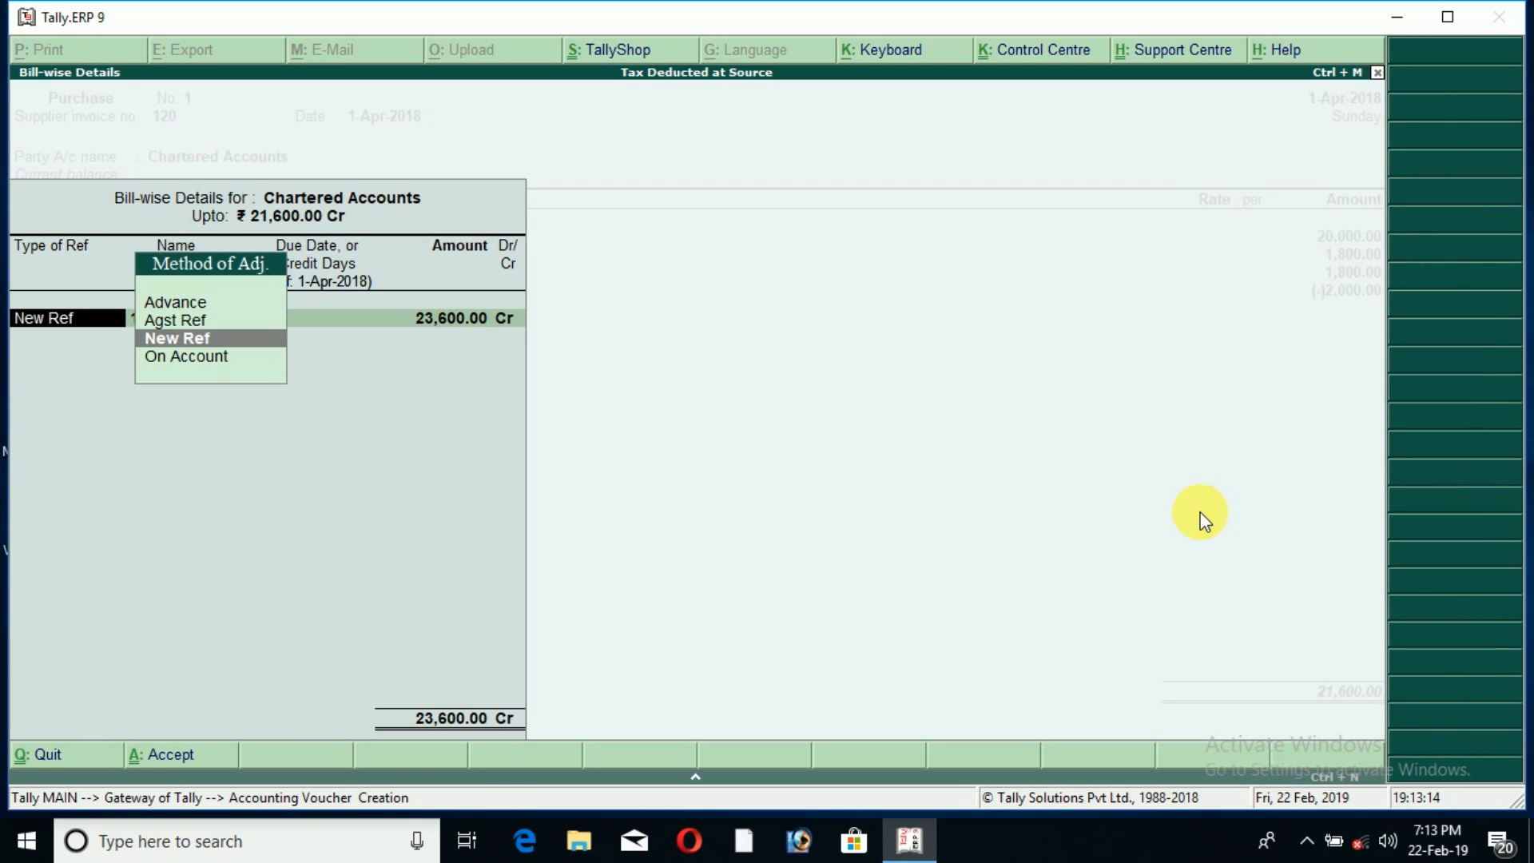
key(Return)
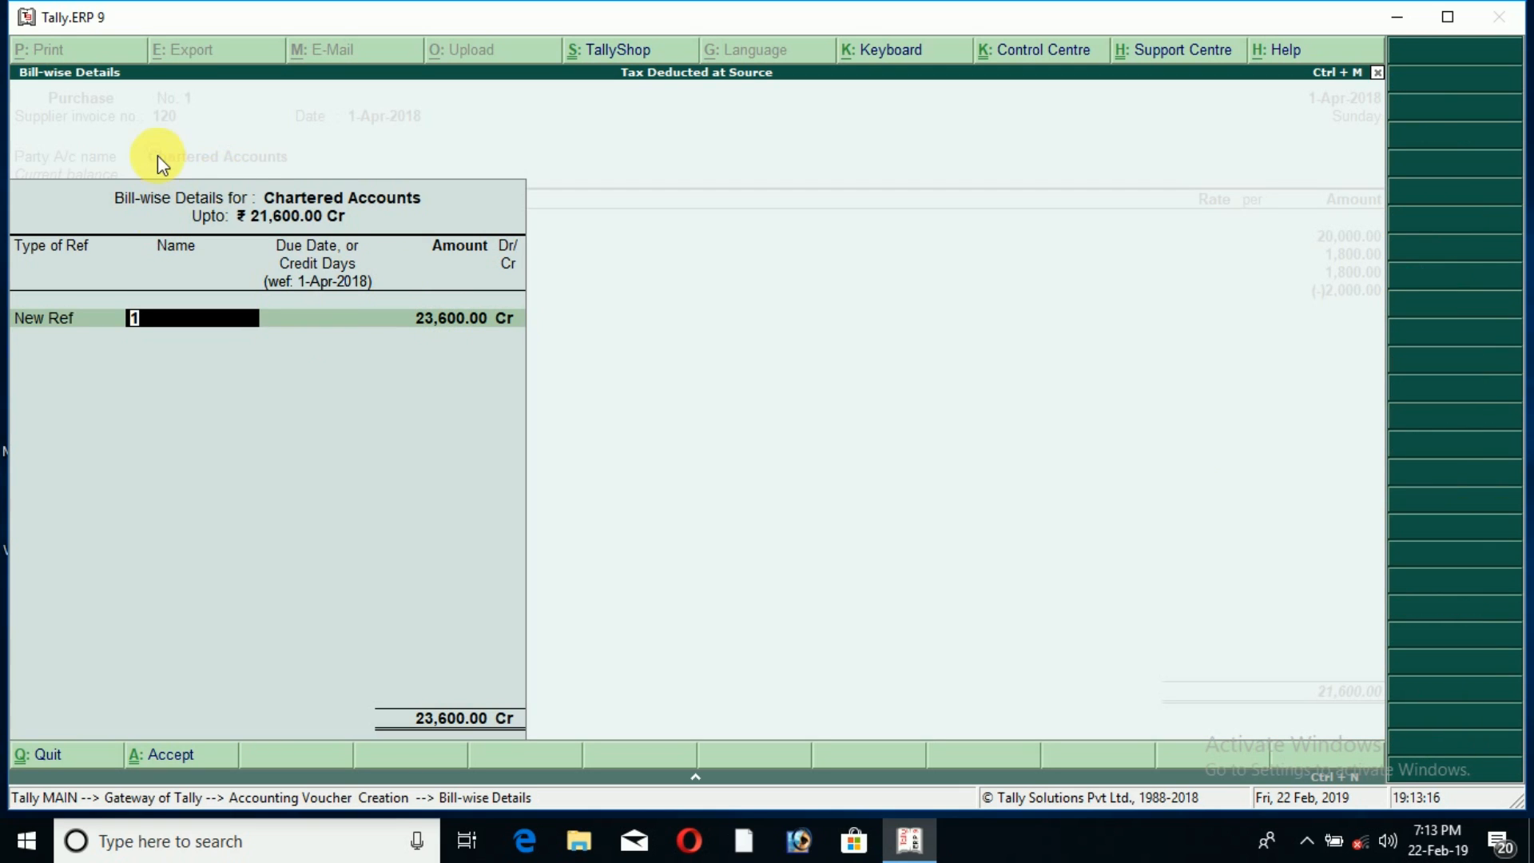
text(120)
key(Return)
key(Return)
key(Return)
key(Return)
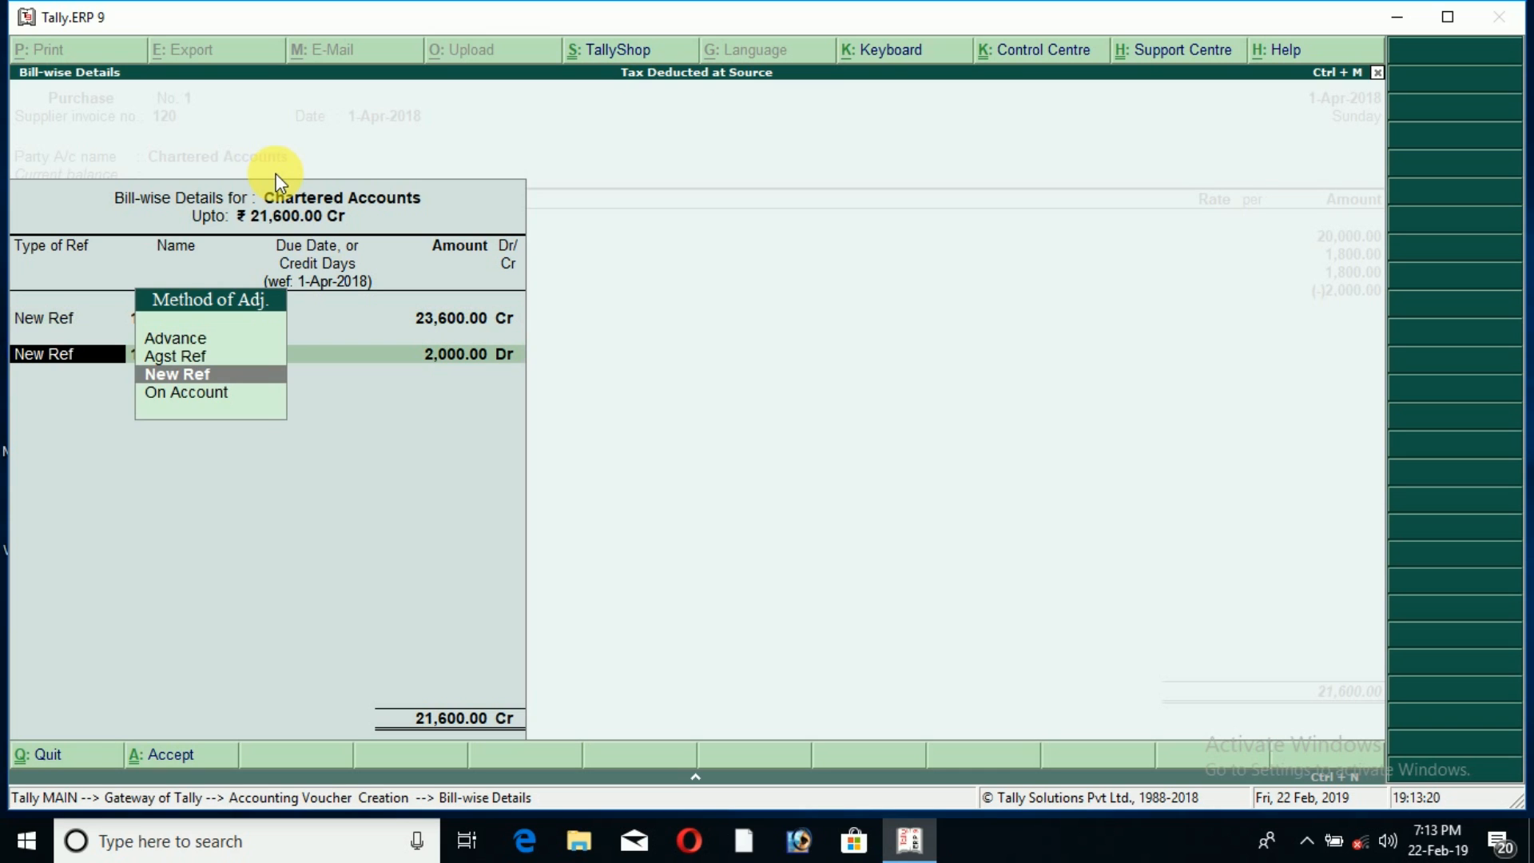
Step: Record the 2,000 Dr TDS adjustment as New Ref 120, leave the narration blank, and save the purchase voucher
key(Return)
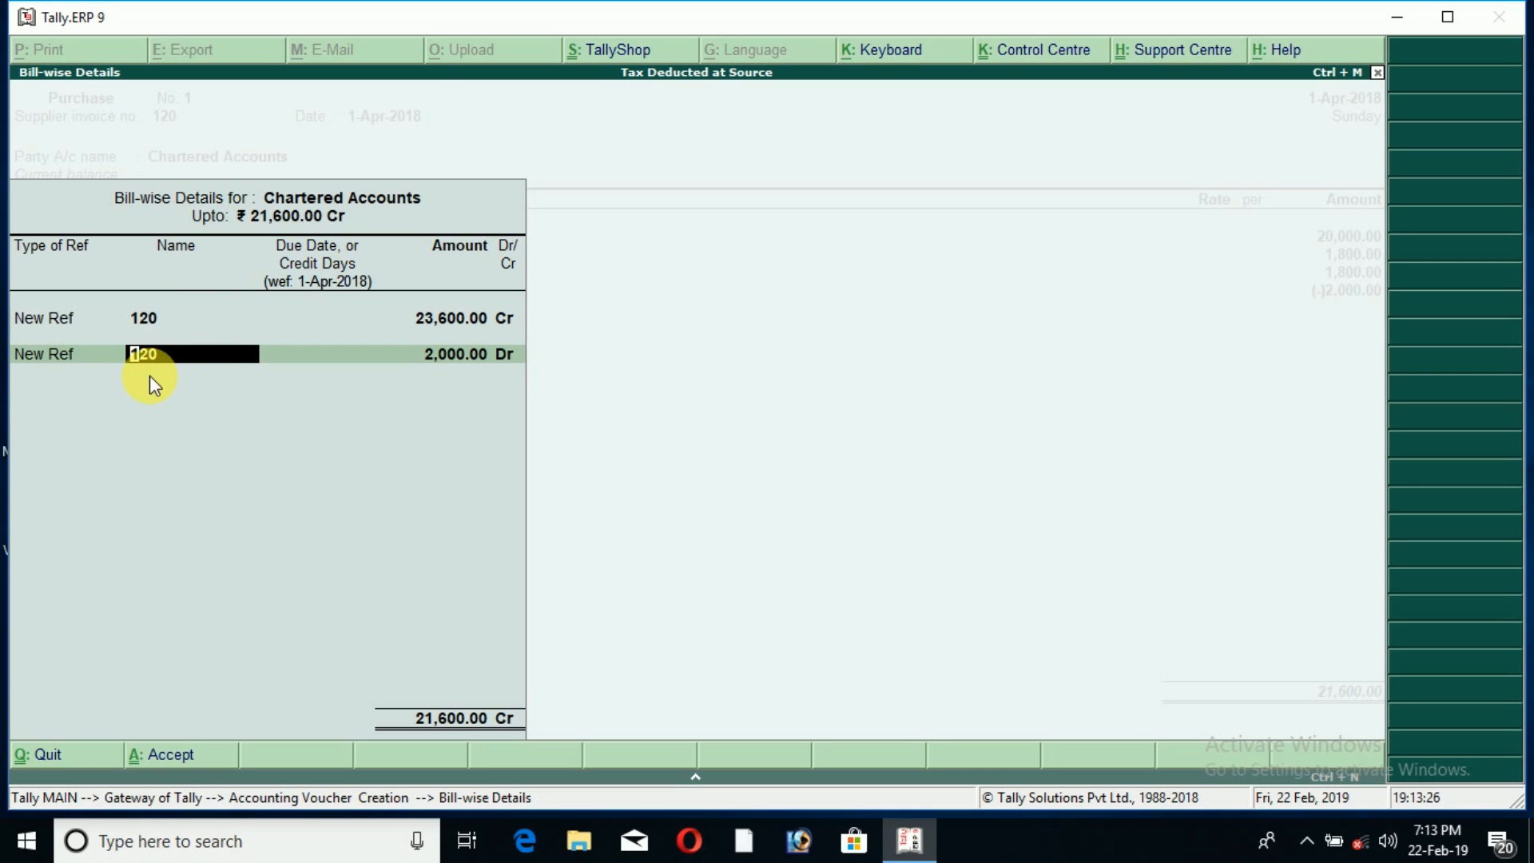
key(Return)
key(Return)
key(Return)
key(Return)
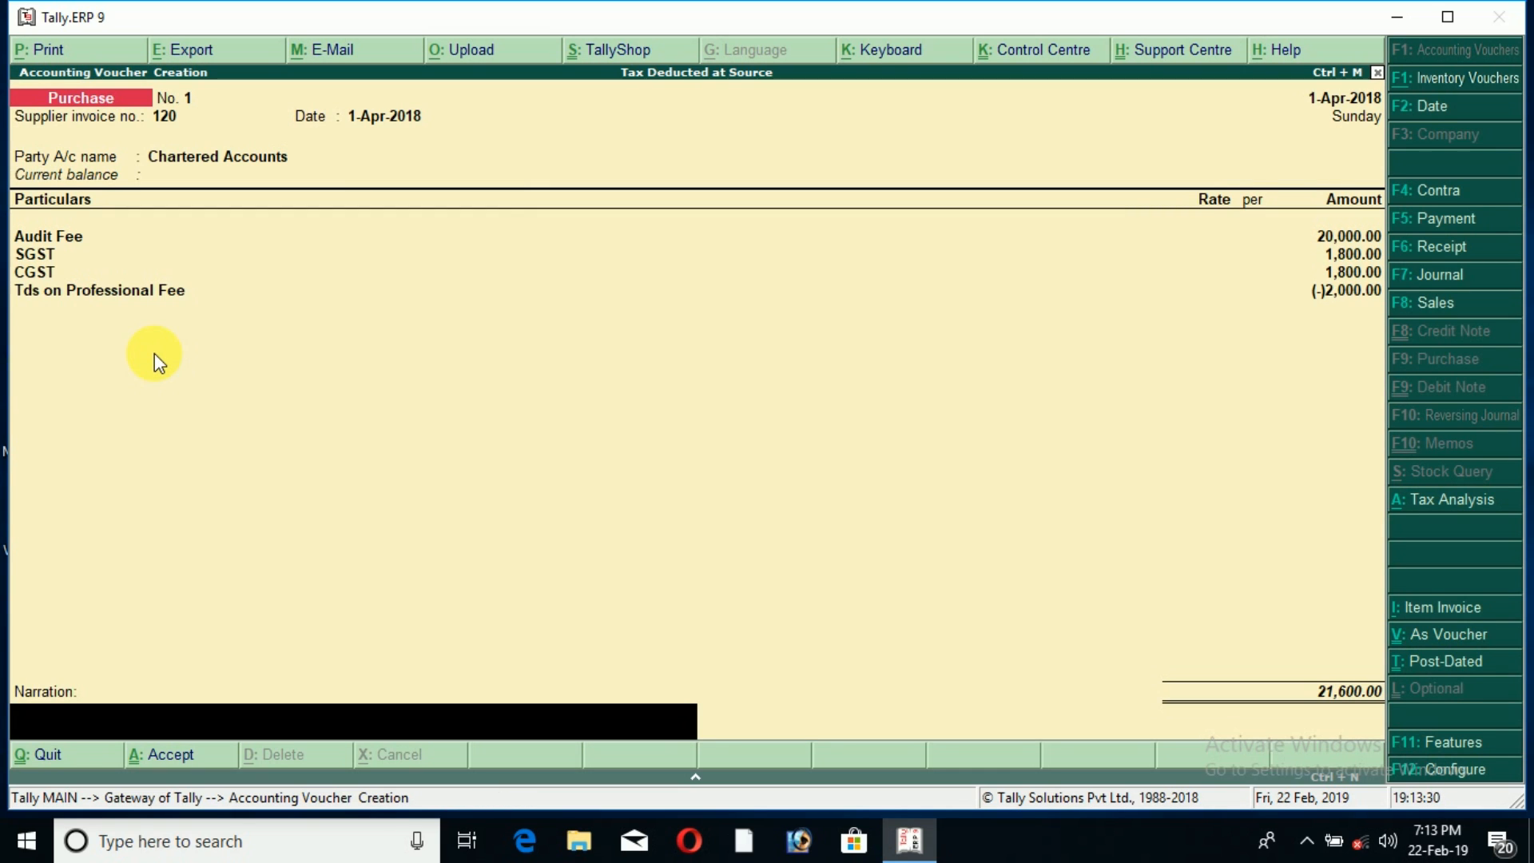
key(Return)
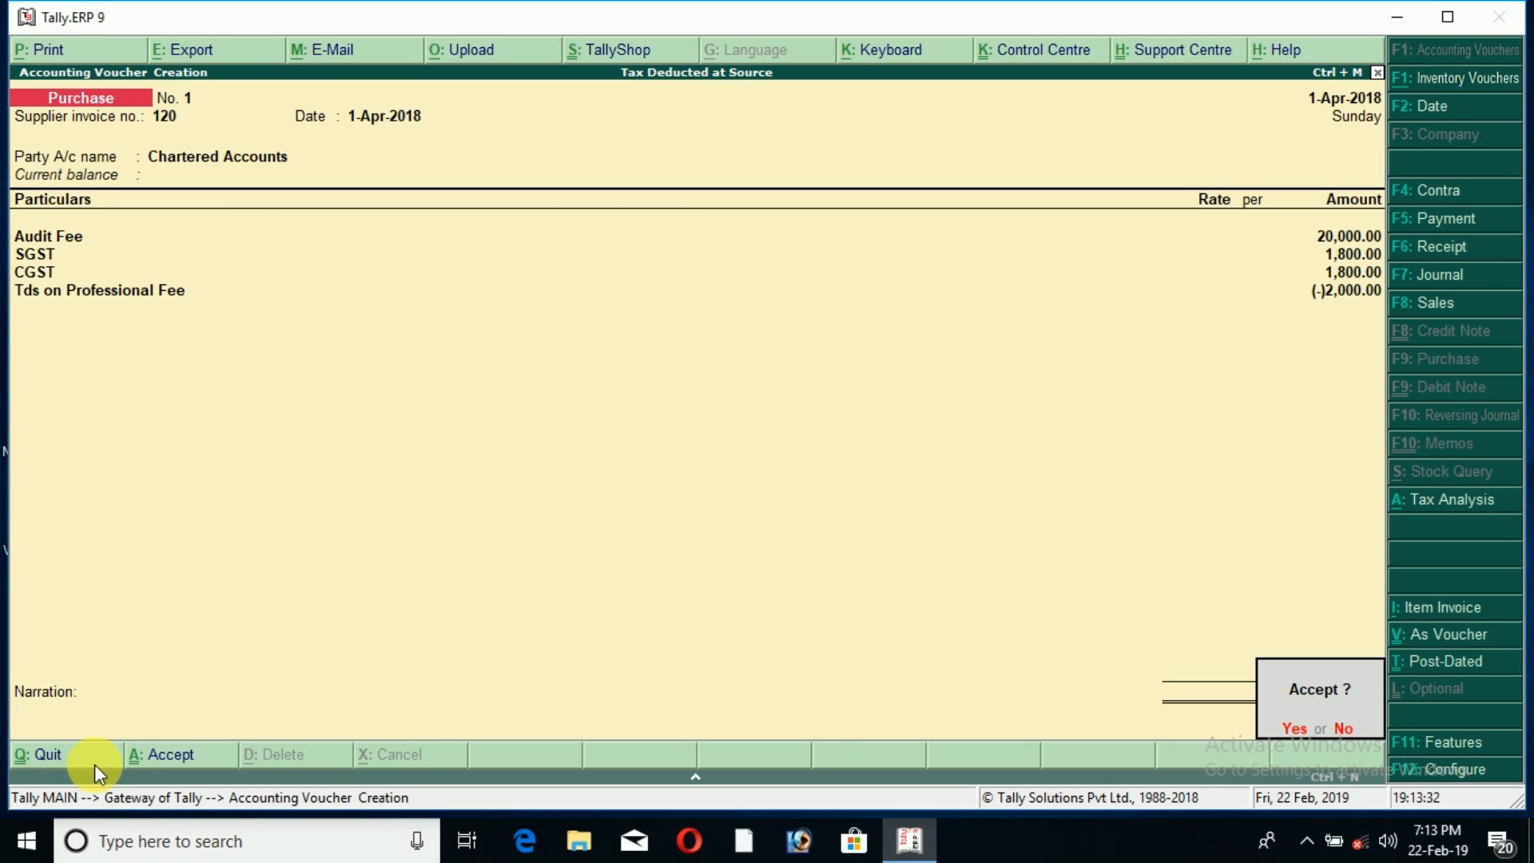
key(Return)
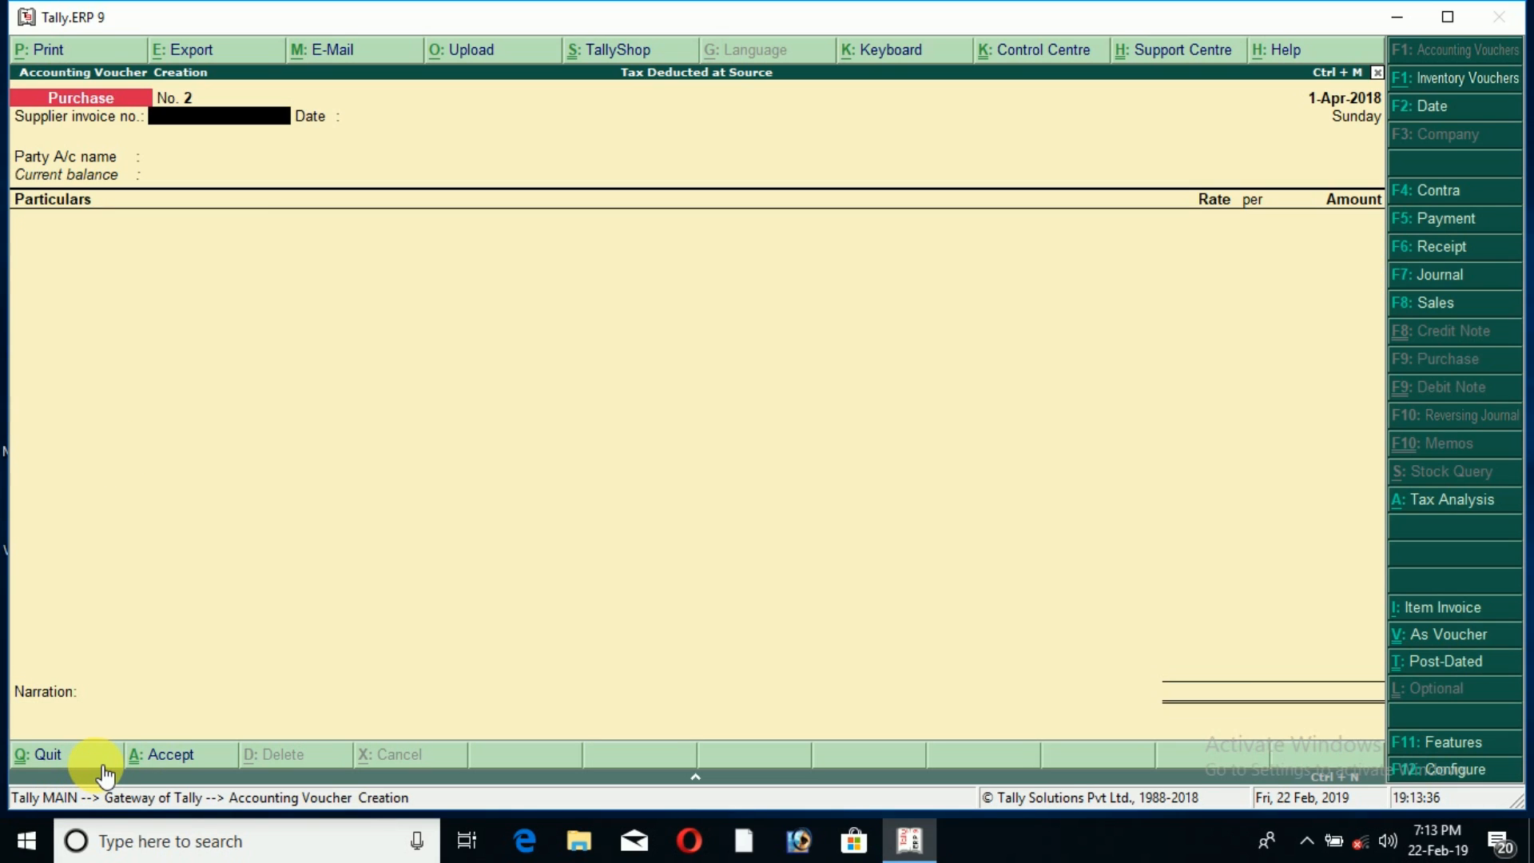
Step: Start the purchase voucher with supplier invoice number 786 dated 1-Apr-2018, party DHL India, and accept the party details
text(786)
key(Return)
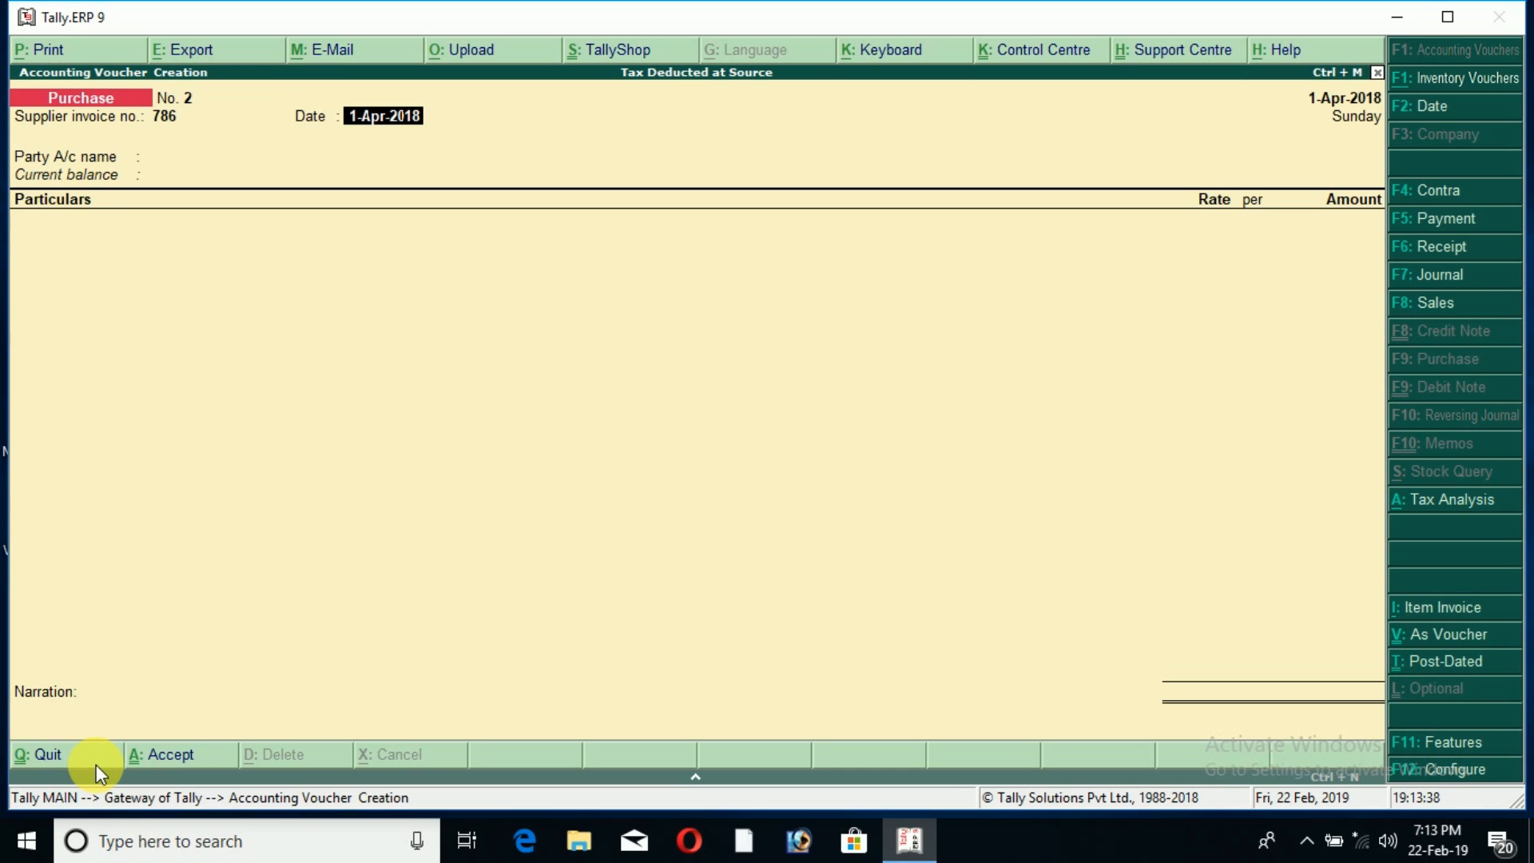
key(Return)
key(Down)
key(Down)
key(Down)
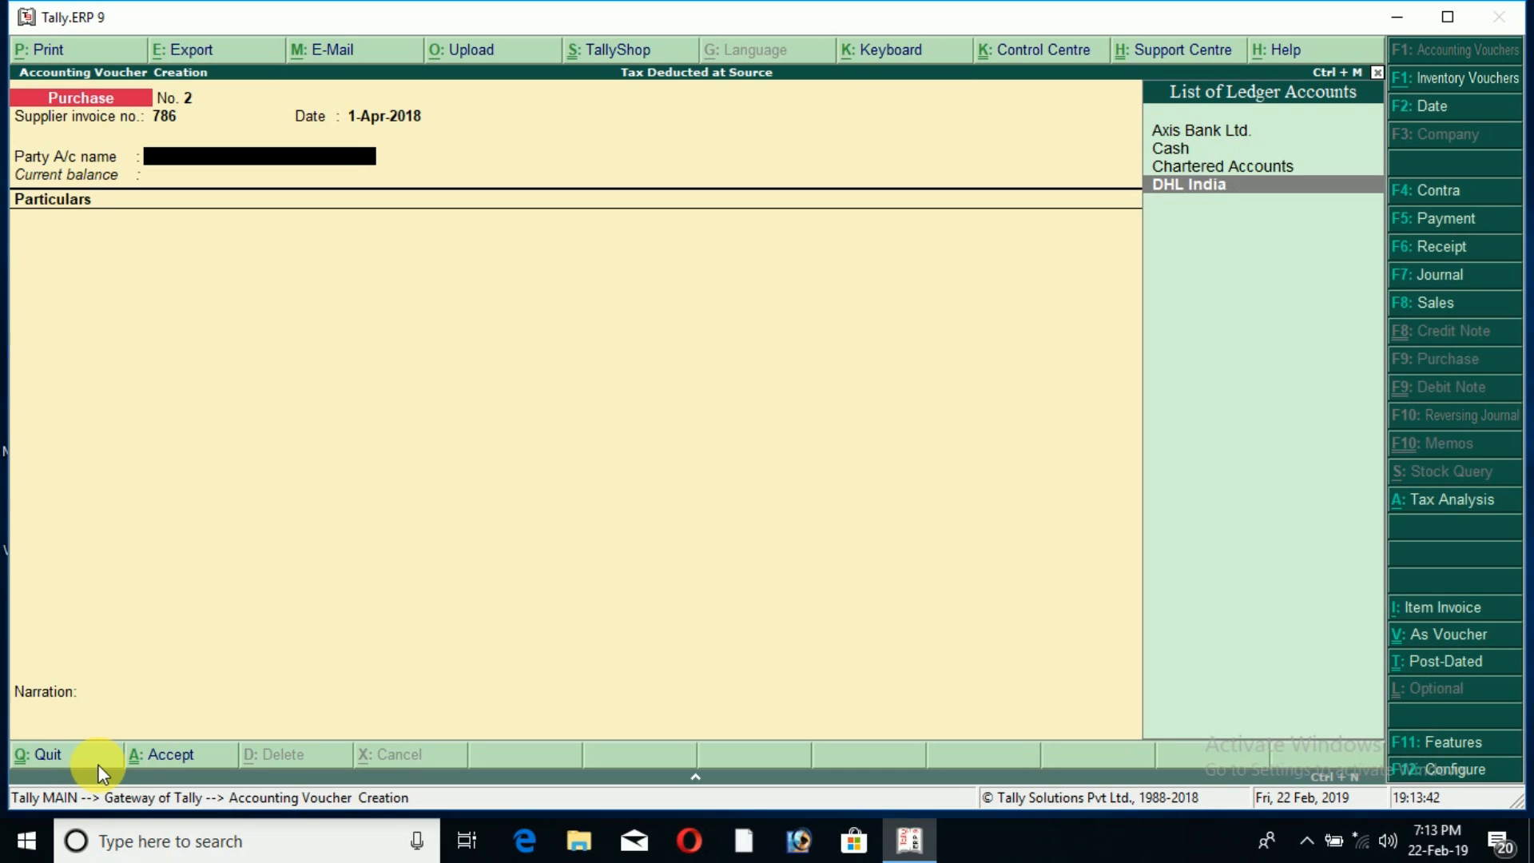
key(Return)
key(ctrl+a)
Step: Add the Trasporation Charges ledger to the purchase voucher with an amount of 15,000
text(Tr)
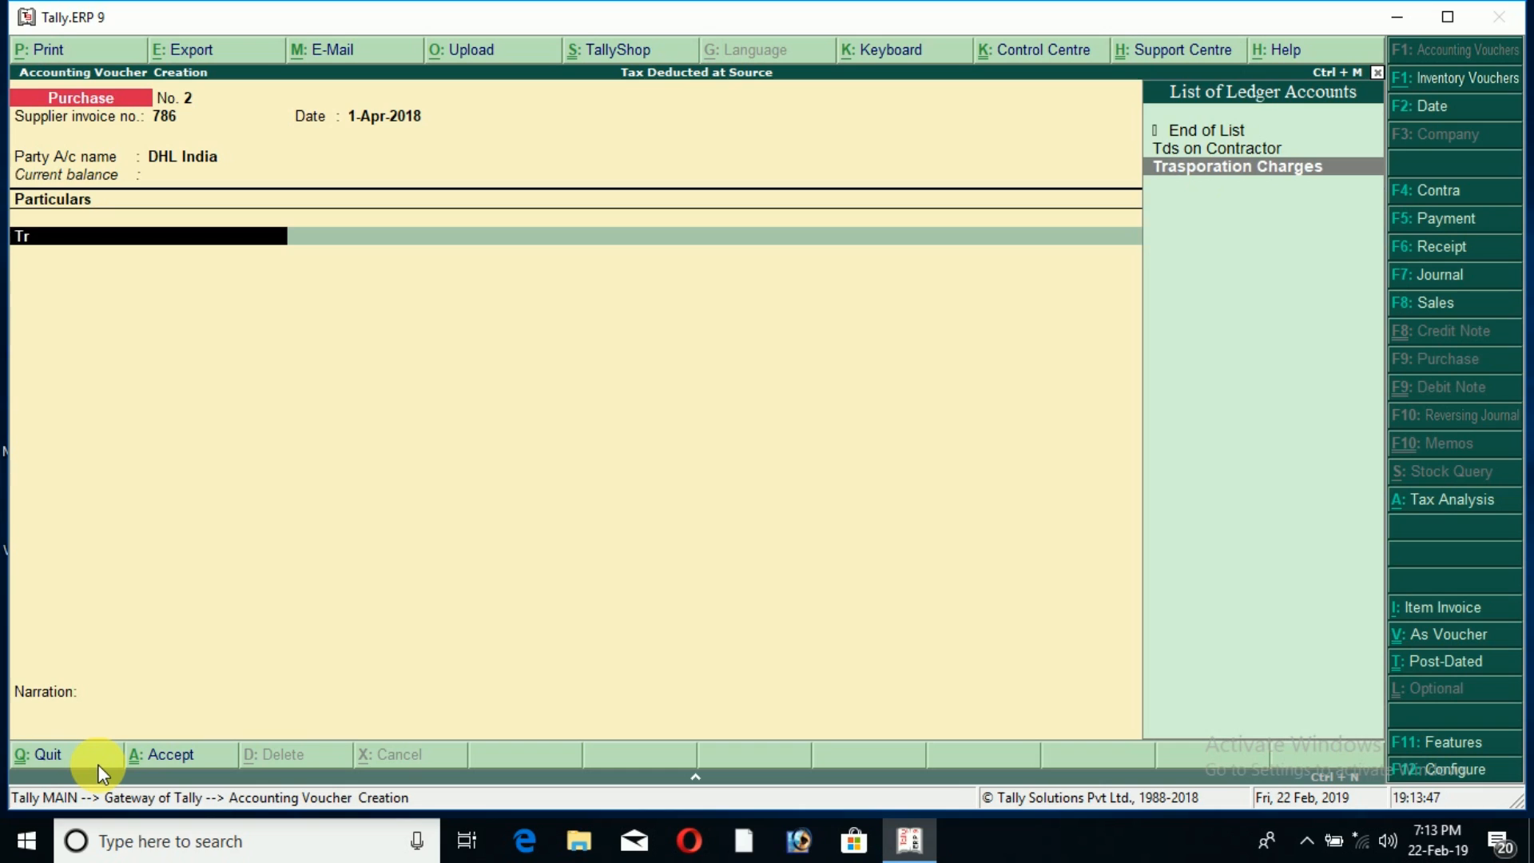
key(Return)
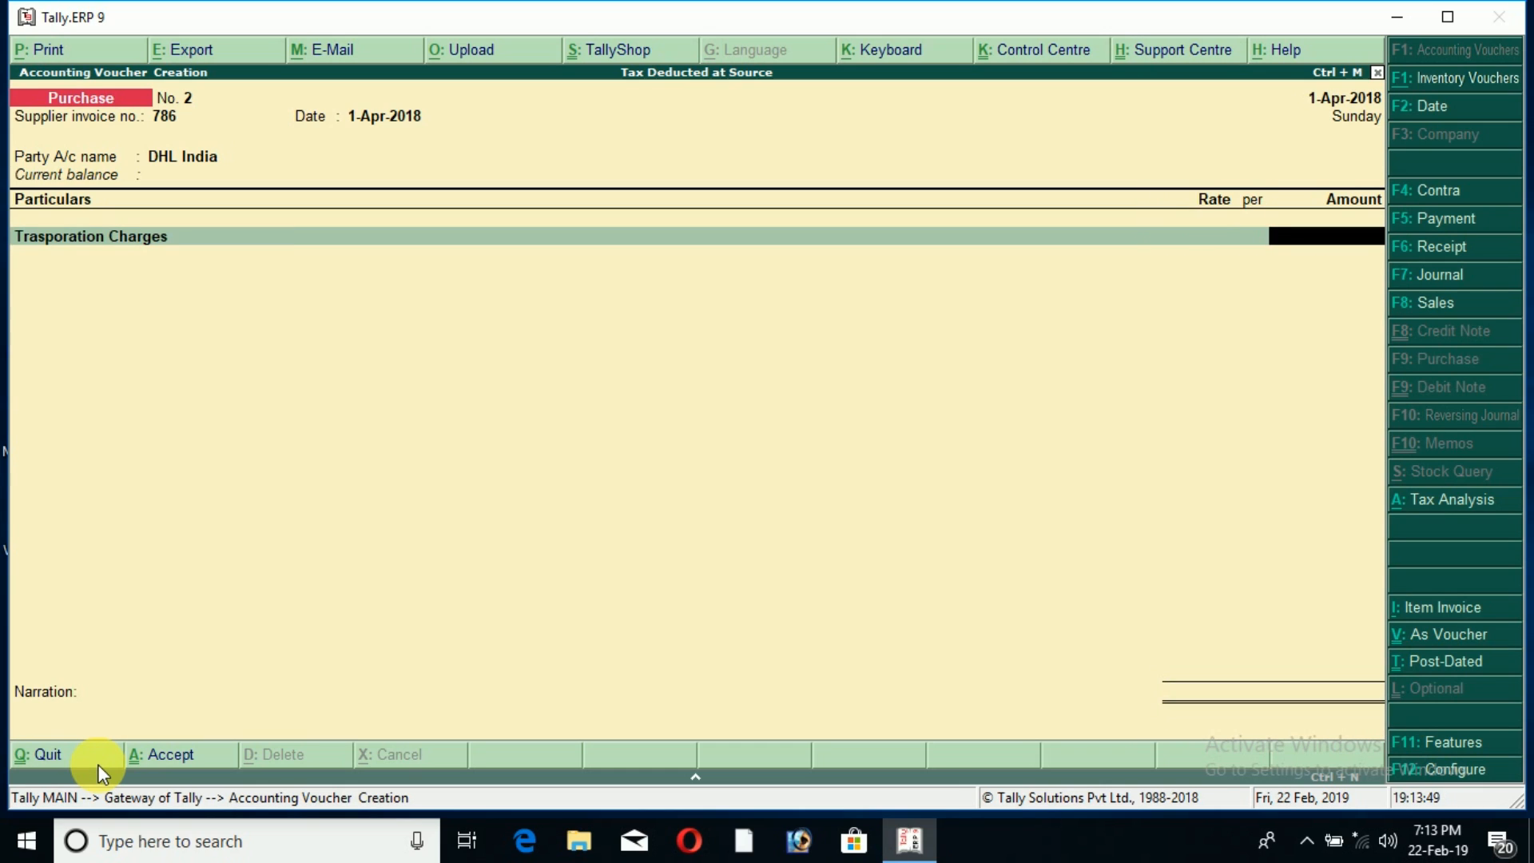
text(15000)
key(Return)
Step: Add the SGST and CGST ledgers below Trasporation Charges, accepting their calculated amounts
text(Sgst)
key(Return)
key(Return)
text(Cgst)
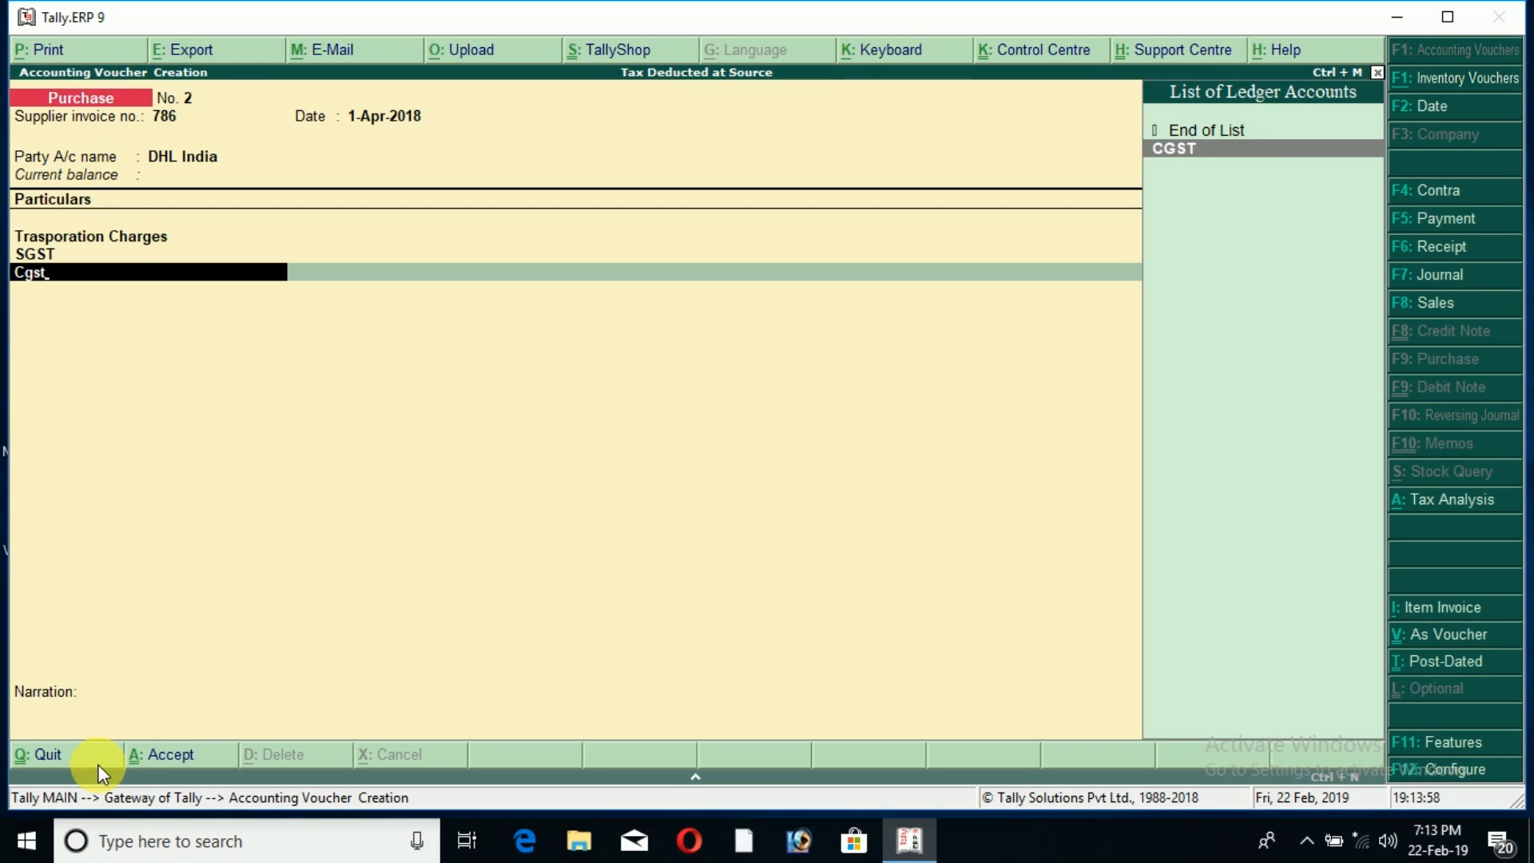
key(Return)
key(Return)
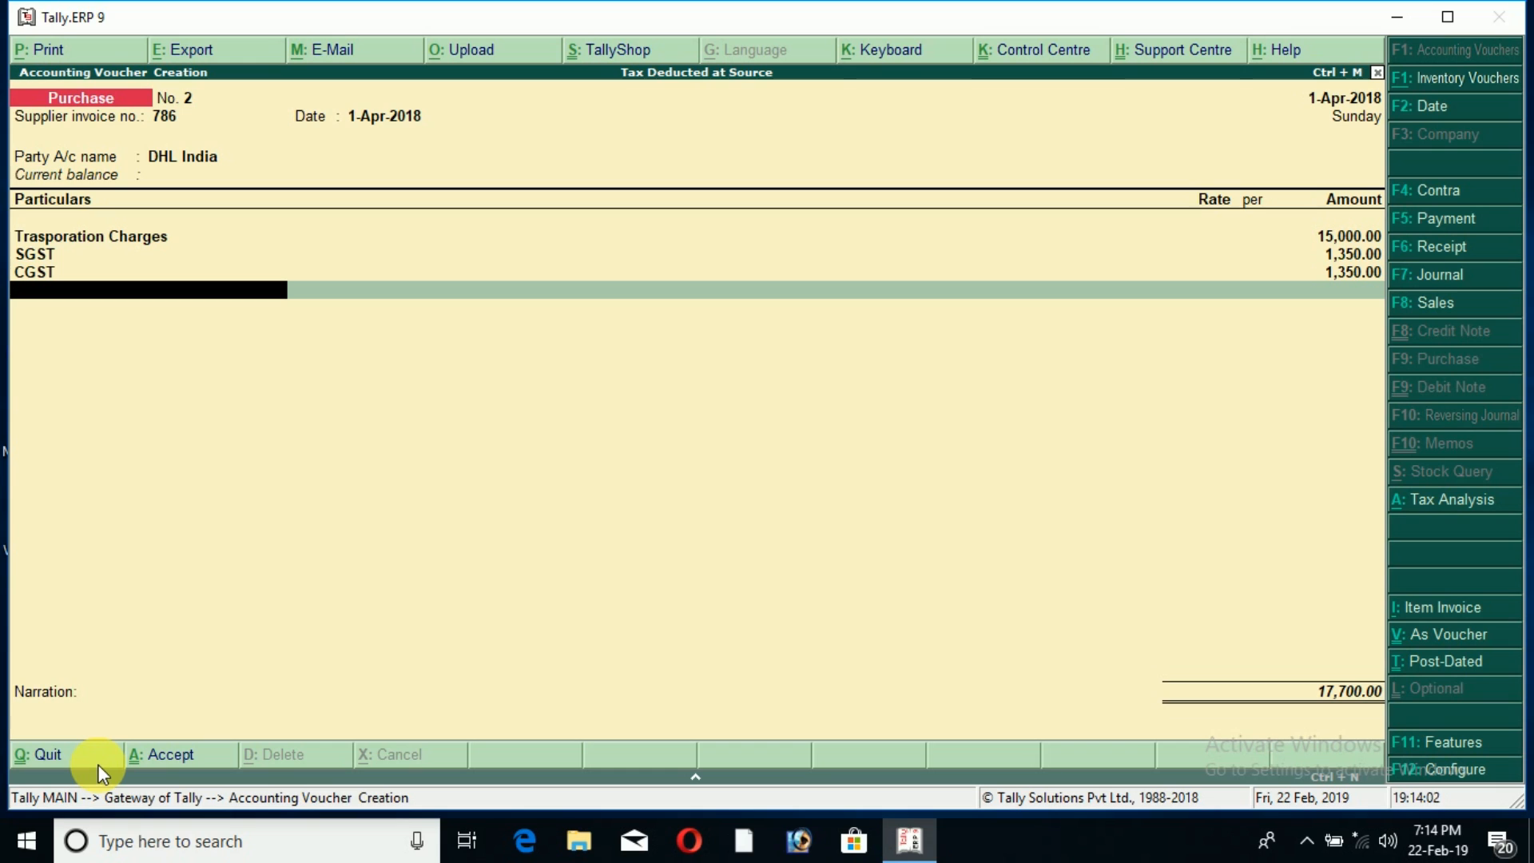
Step: Add the Tds on Contractor ledger below CGST and finish the ledger lines
text(Tds)
key(Down)
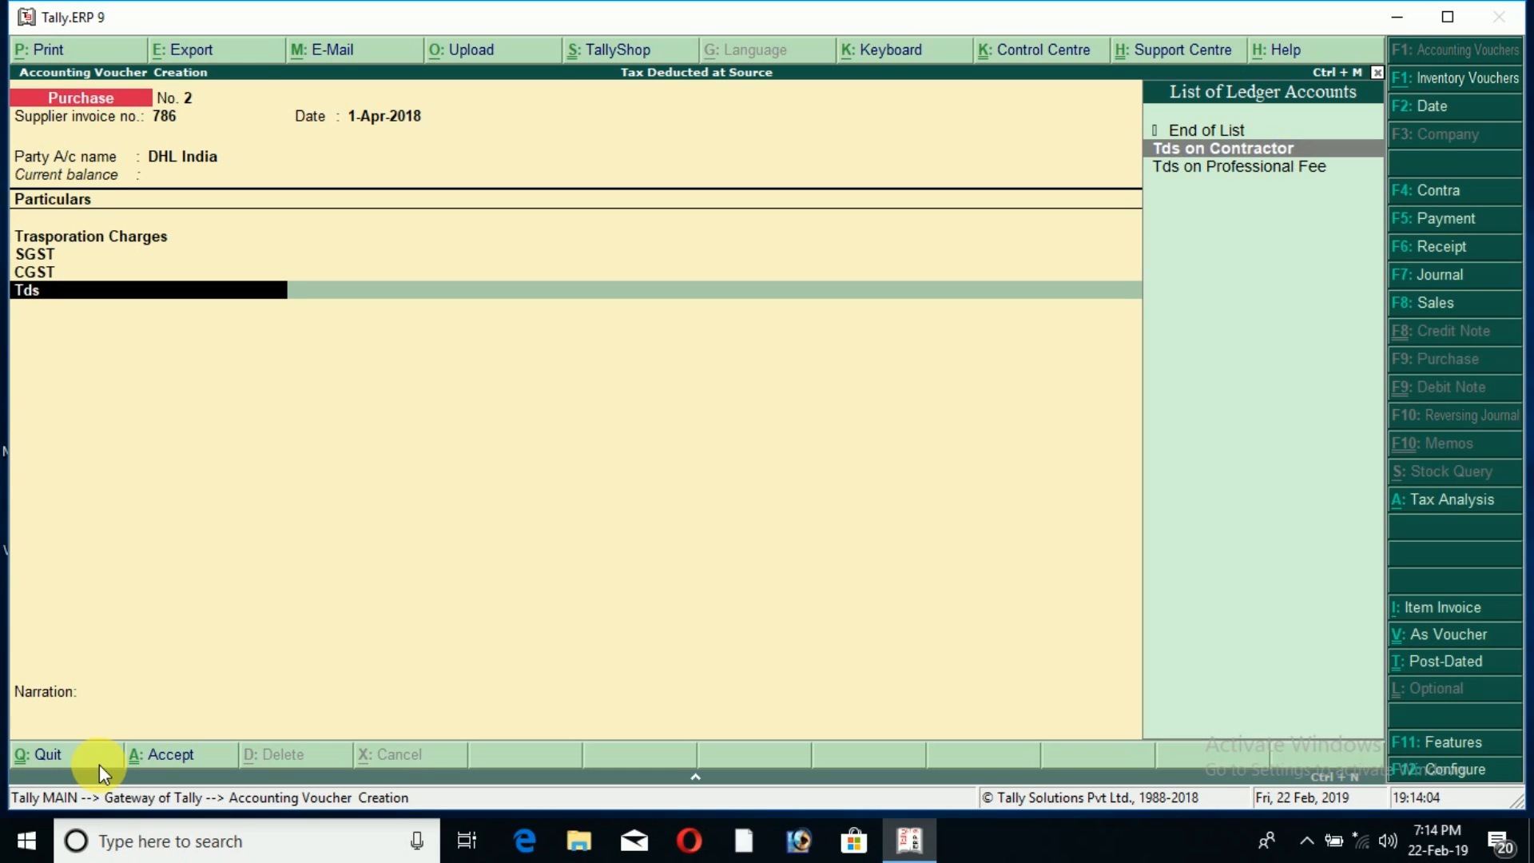
key(Return)
key(Return)
key(Return)
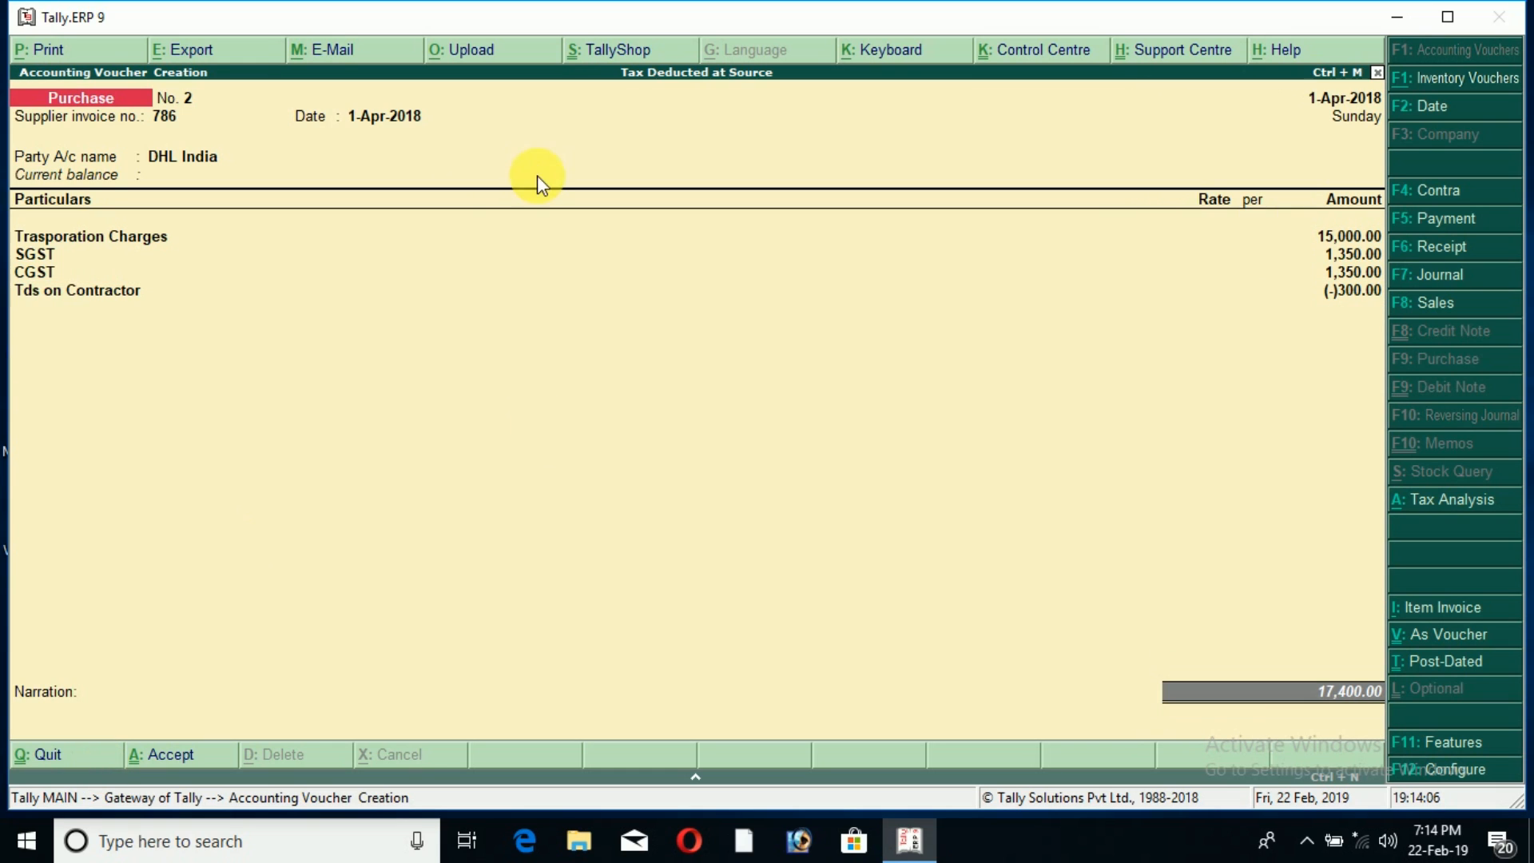
Step: Record DHL India's bill-wise details as New Ref 786, with 17,700 Cr for the bill and 300 Dr for the TDS
key(Return)
key(Return)
key(Return)
key(Return)
key(Return)
key(Return)
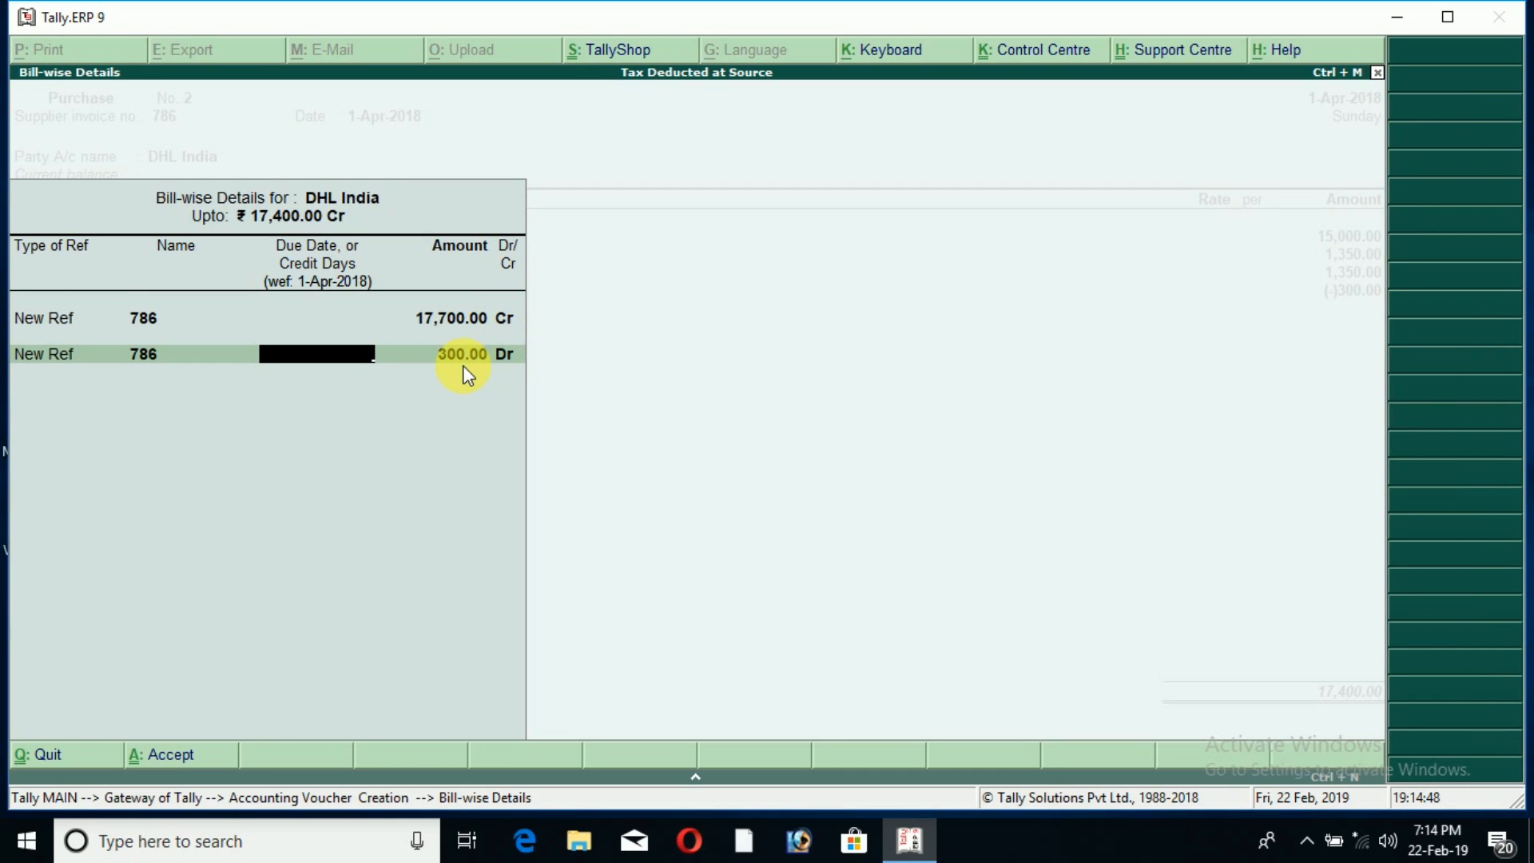
key(Return)
key(Return)
key(Return)
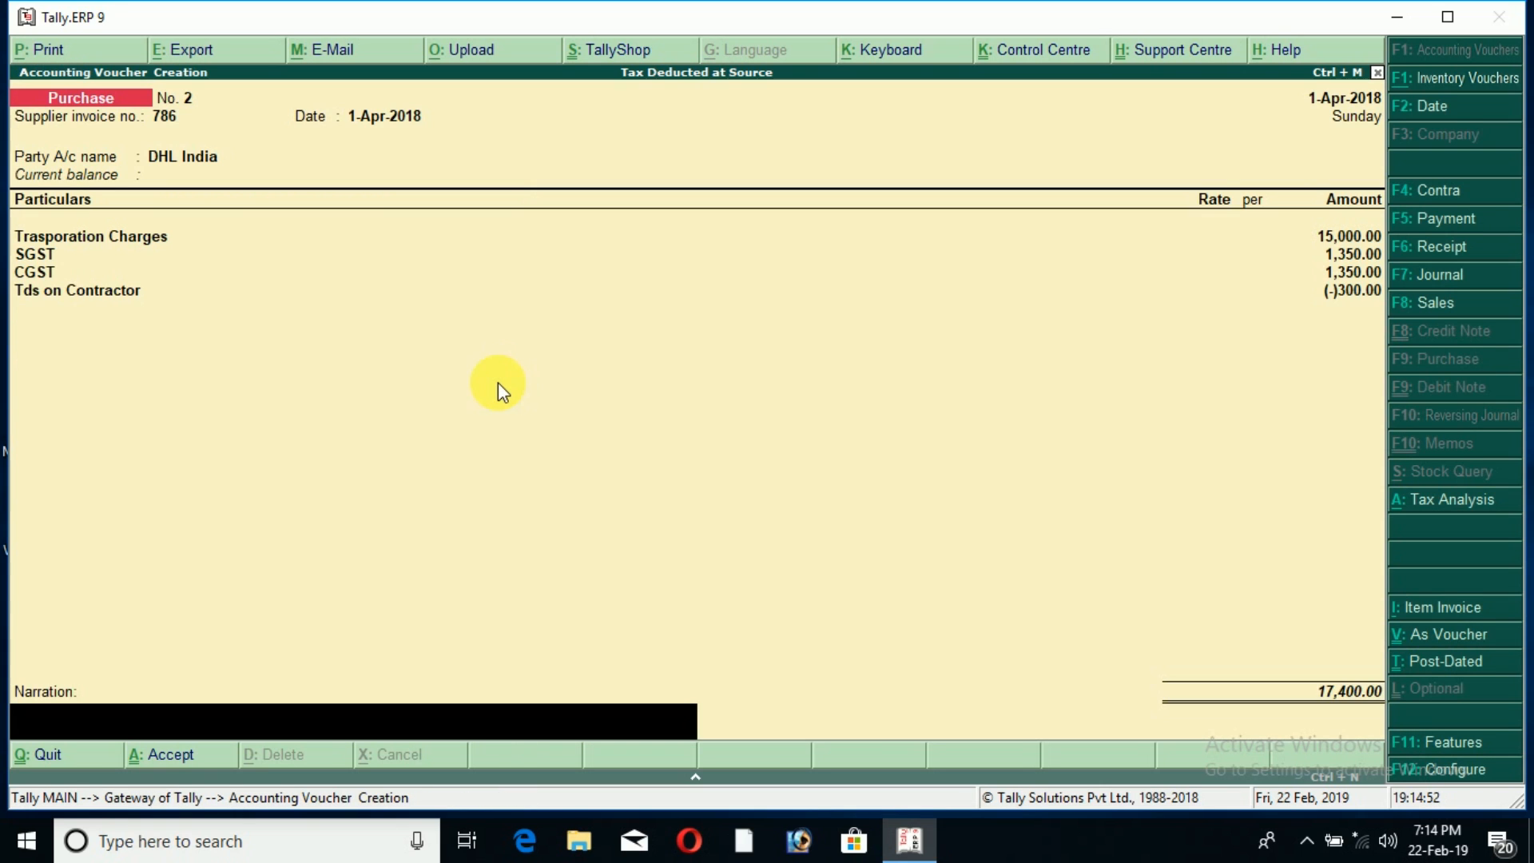
Step: Leave the narration blank, save the purchase voucher, and return to the Gateway of Tally
key(Return)
key(Return)
key(Escape)
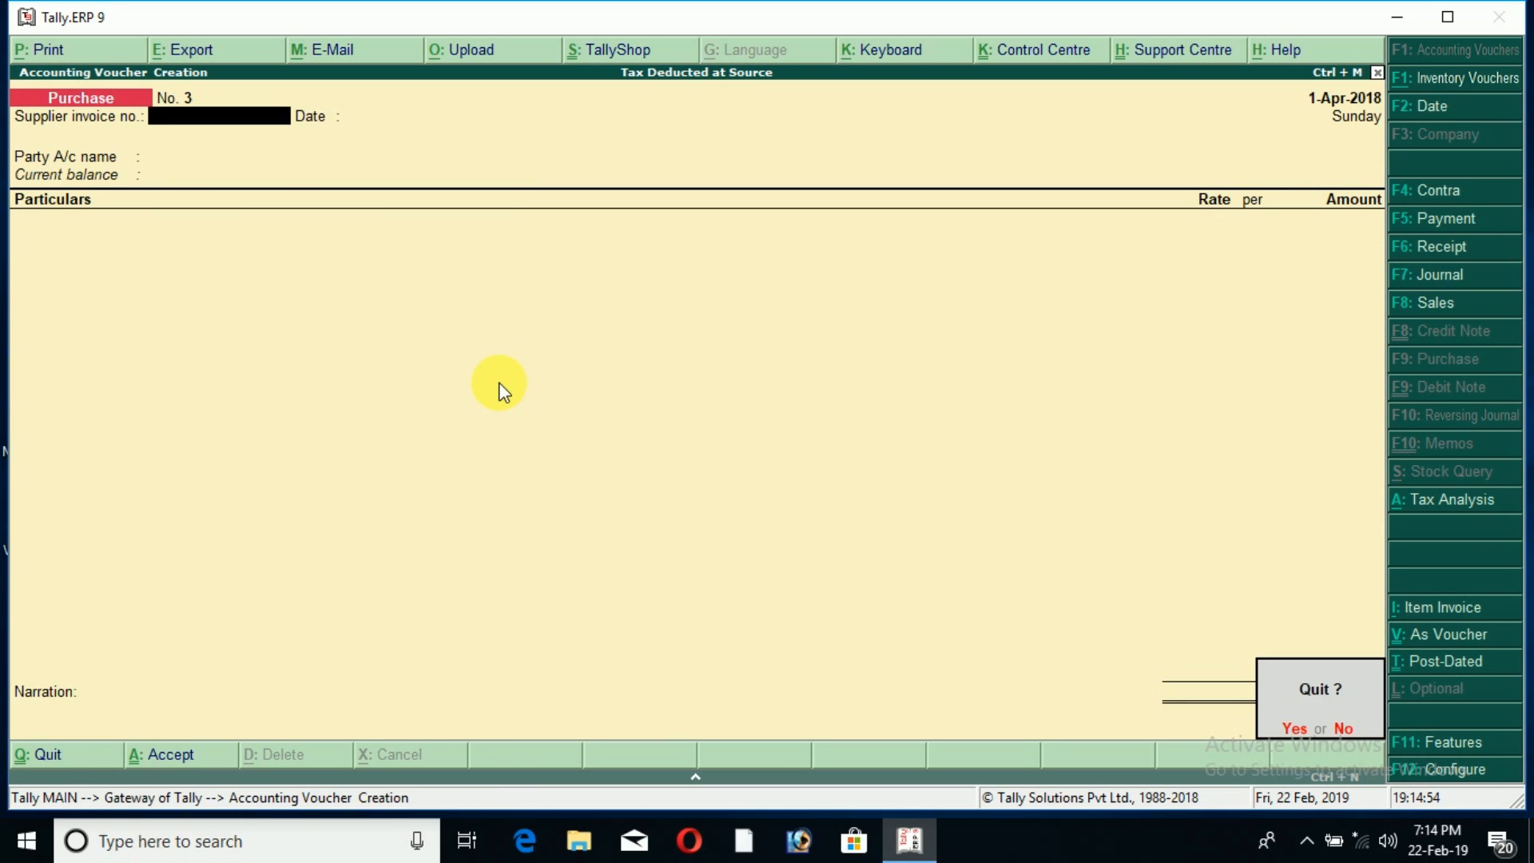
key(Return)
key(Escape)
key(Escape)
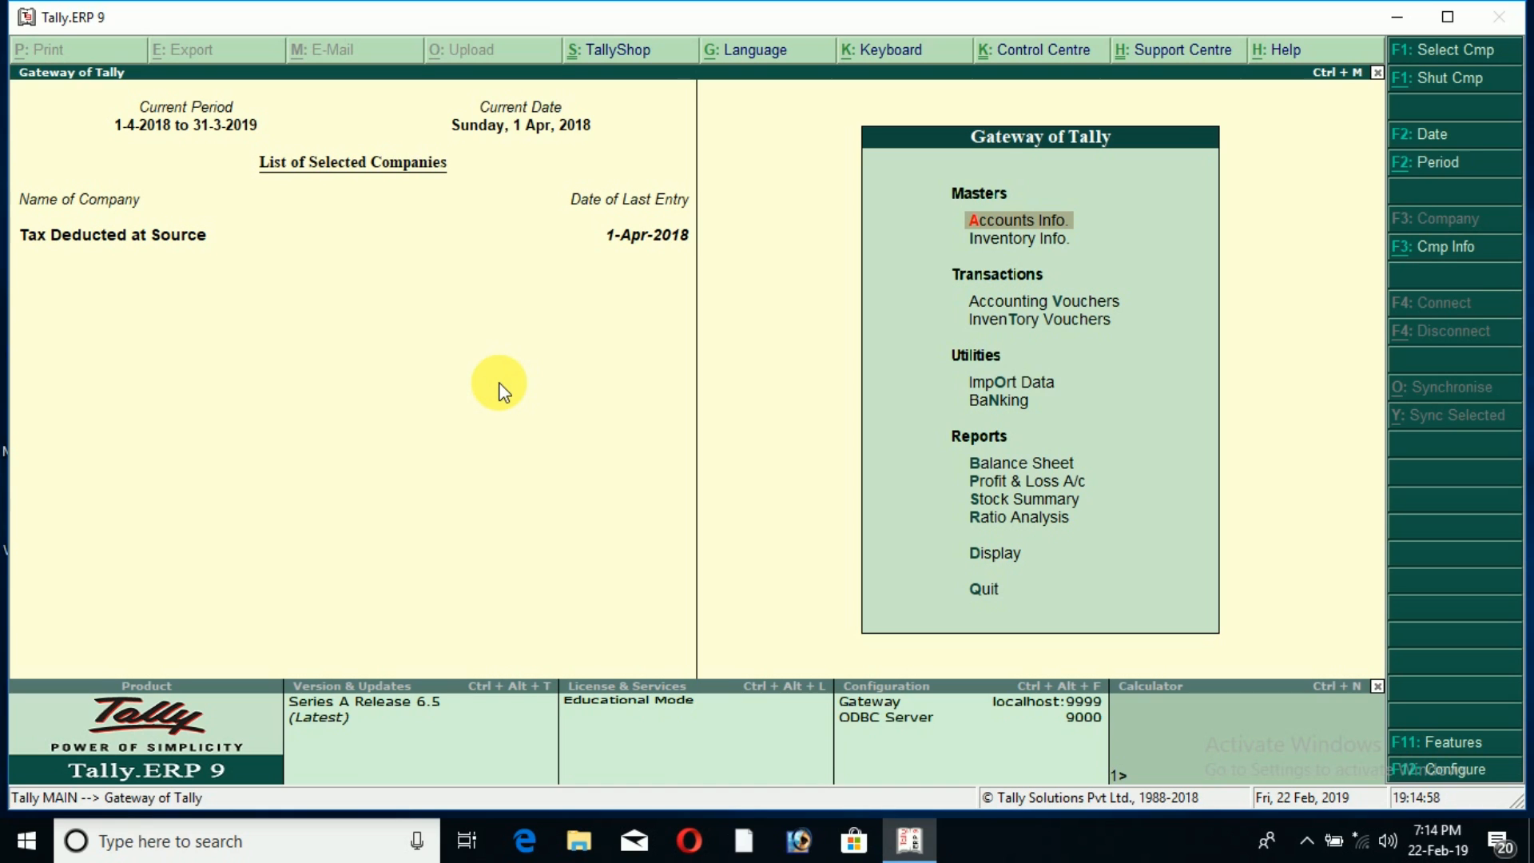
Step: Open the GSTR-2 report from the statutory GST reports
key(d)
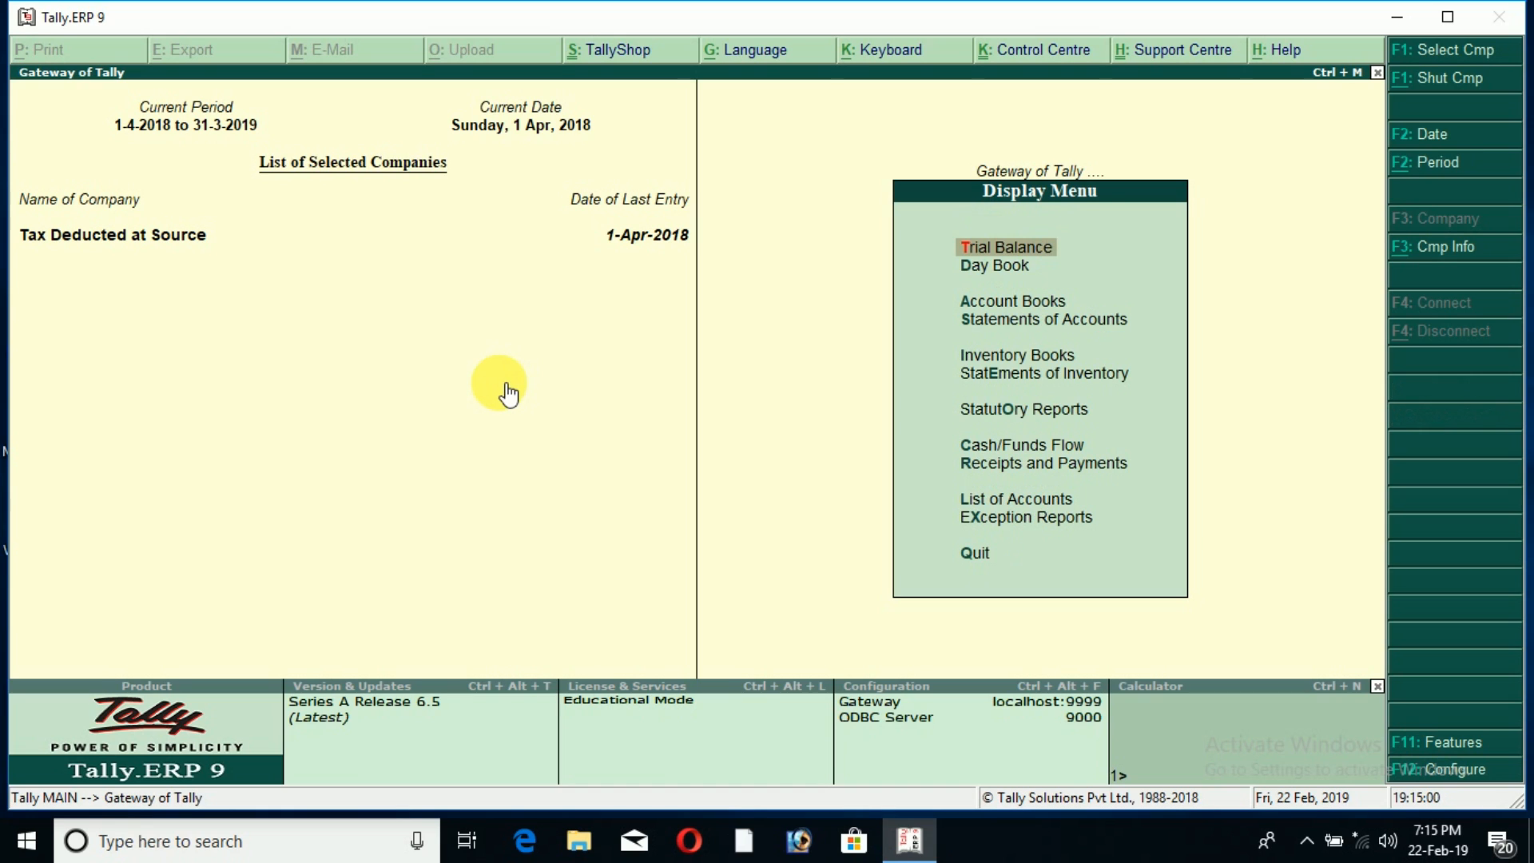
key(Down)
key(Down)
key(Down)
key(Down)
key(Down)
key(Down)
key(Return)
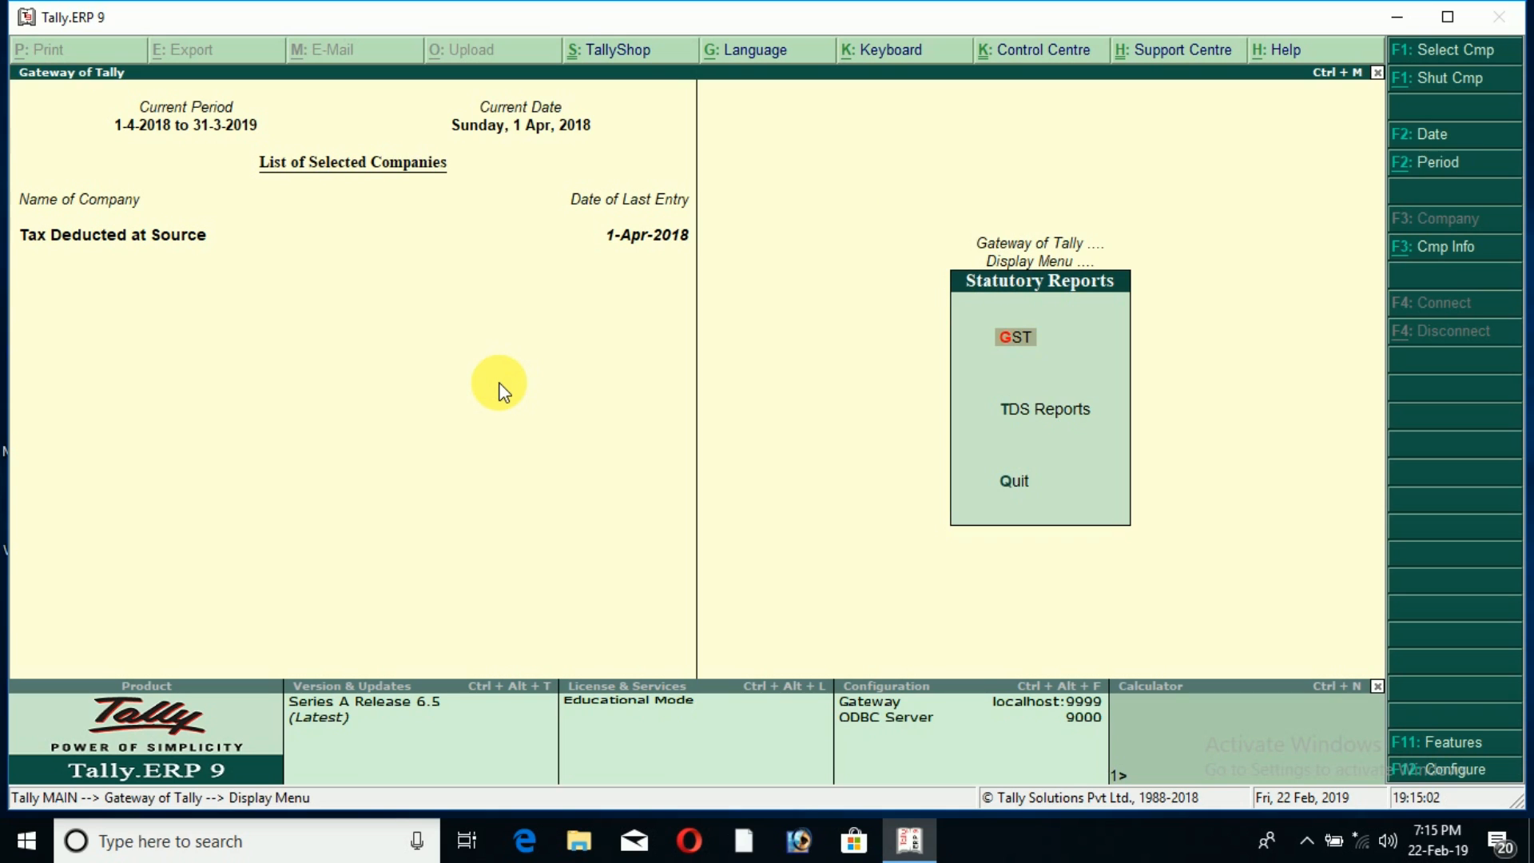
key(Return)
key(Down)
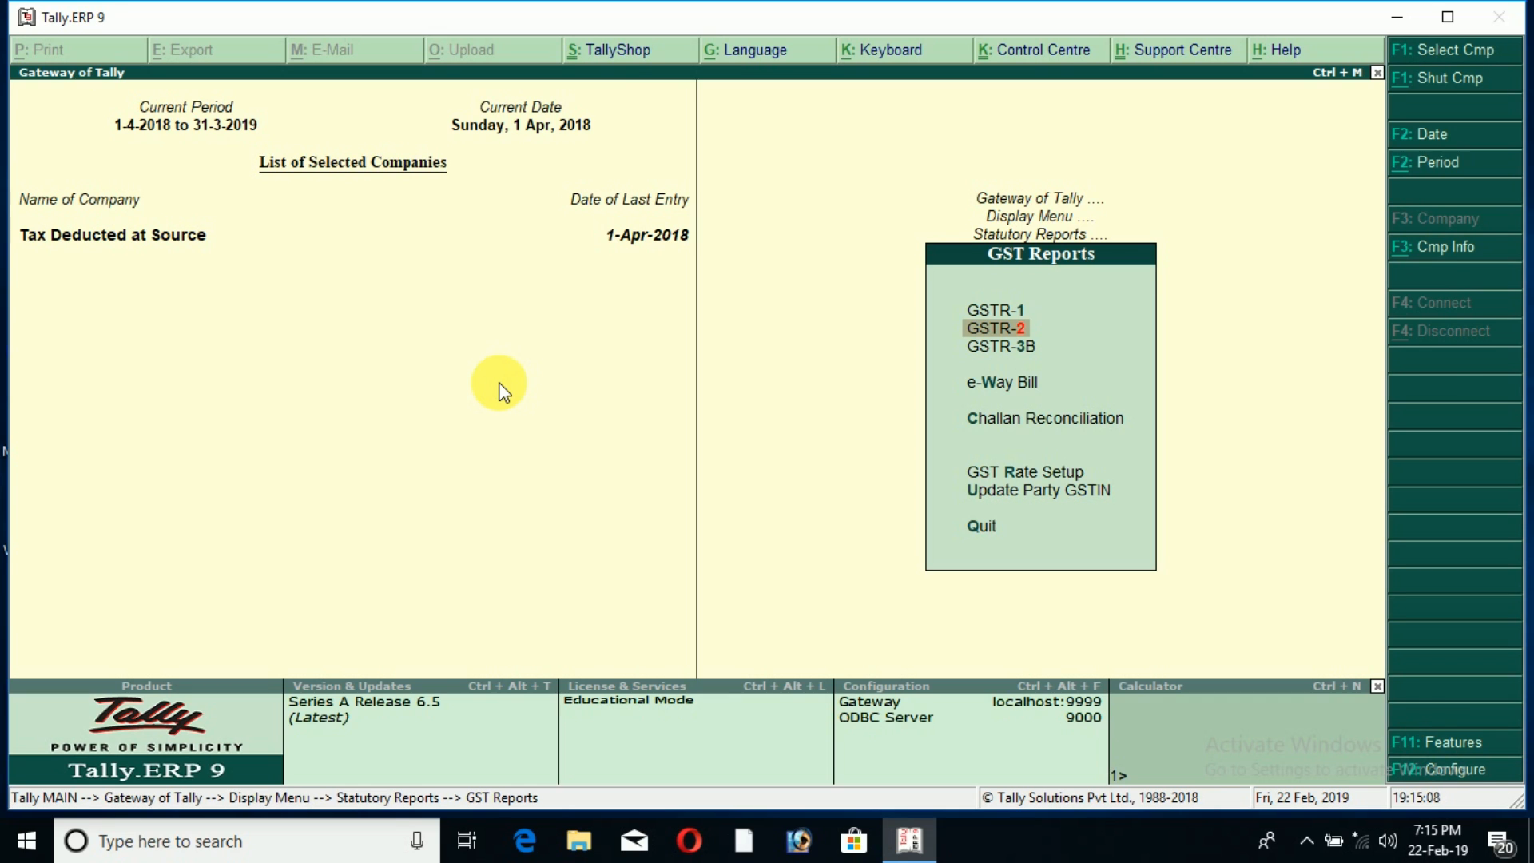
key(Return)
Step: Examine the B2B Invoices in GSTR-2 supplier by supplier, and return to the statutory reports
key(Down)
key(Down)
key(Down)
key(Down)
key(Down)
key(Down)
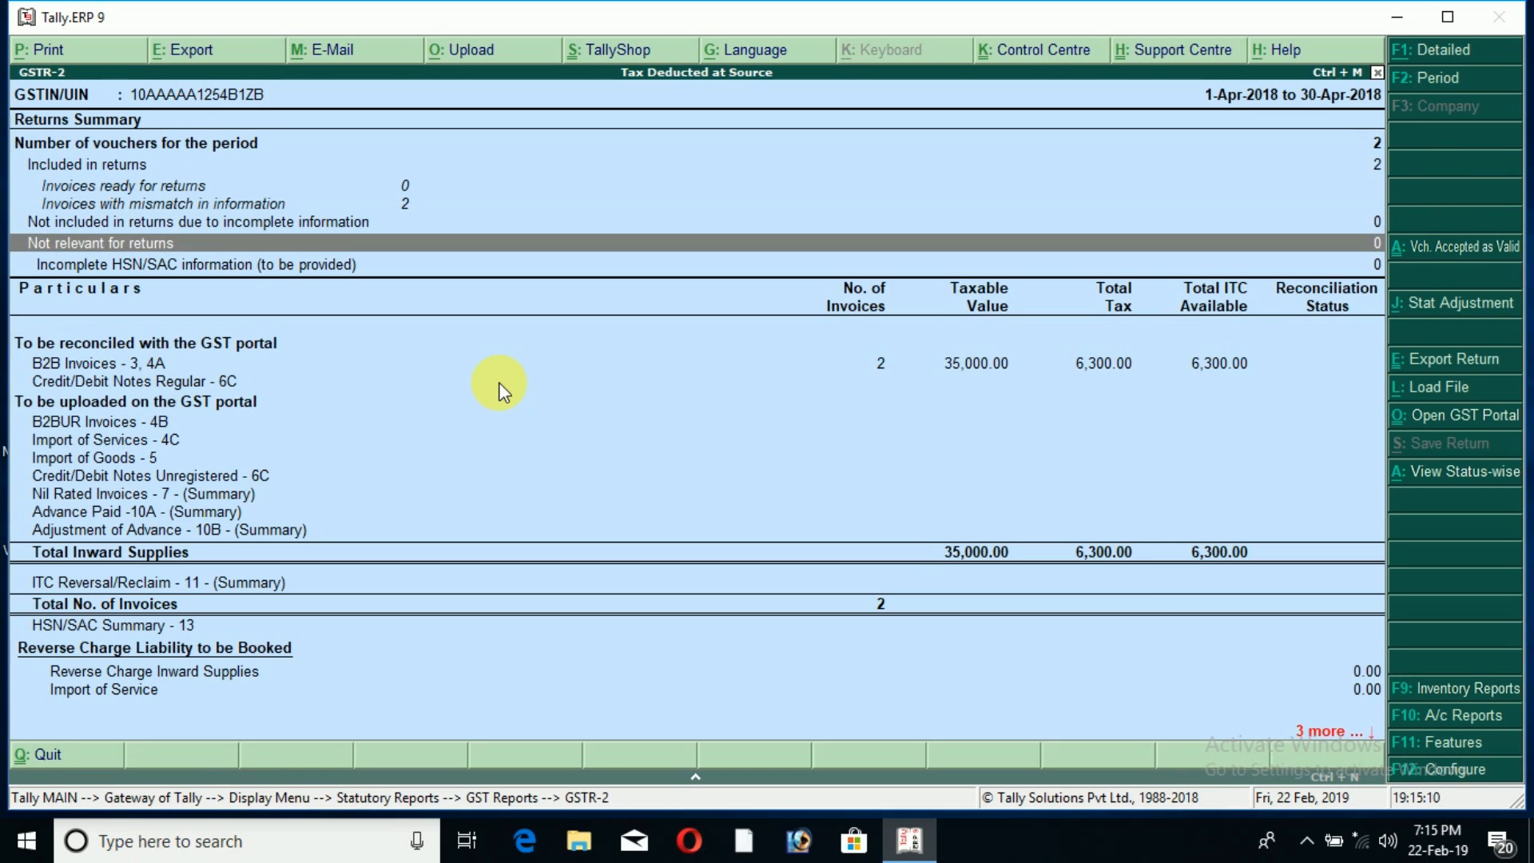
key(Up)
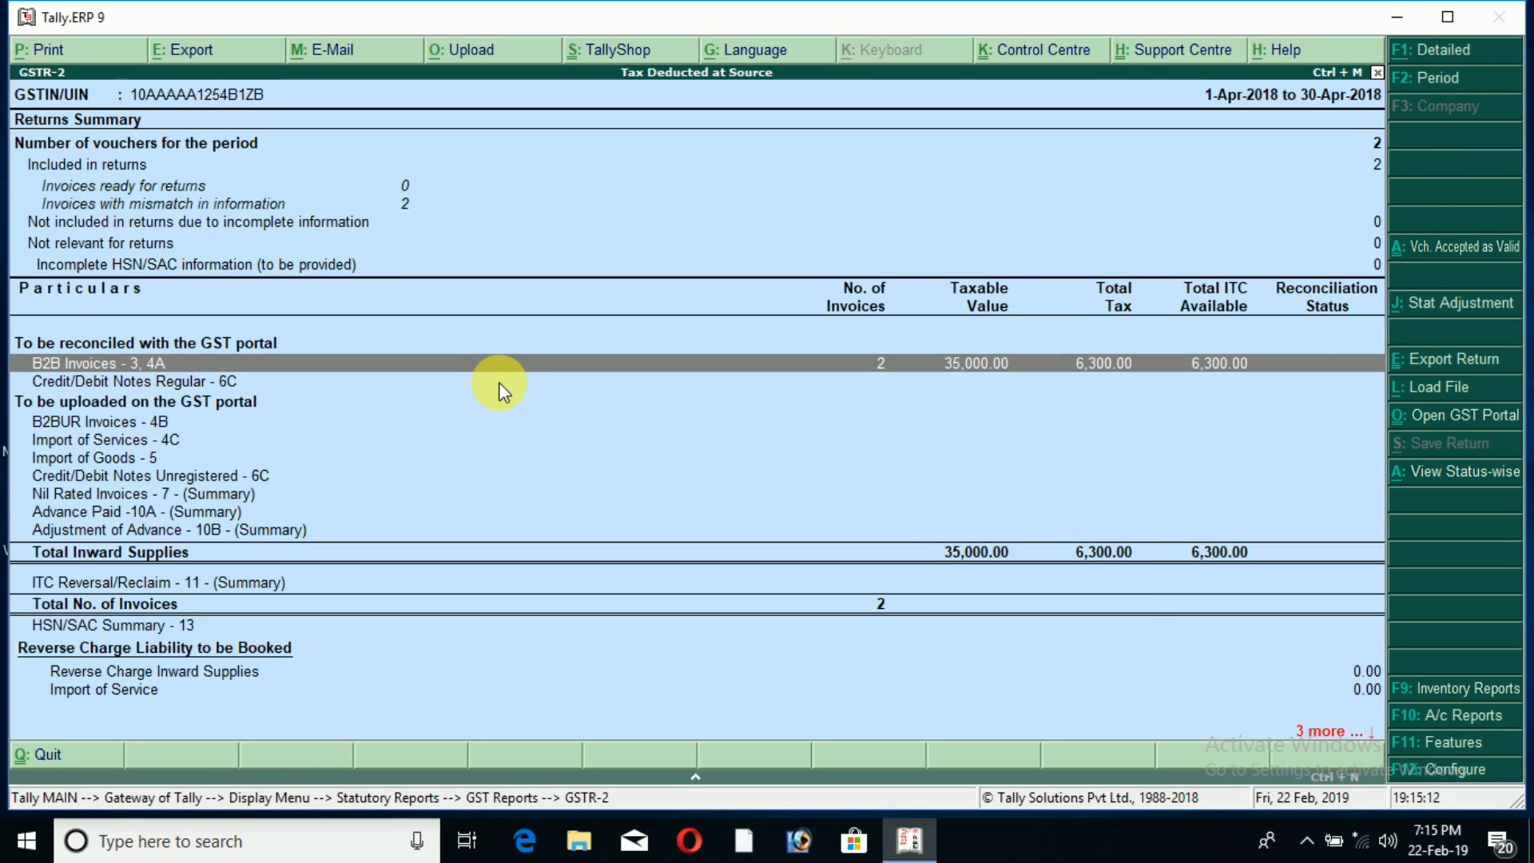
key(Return)
key(Down)
key(Up)
key(Down)
key(Up)
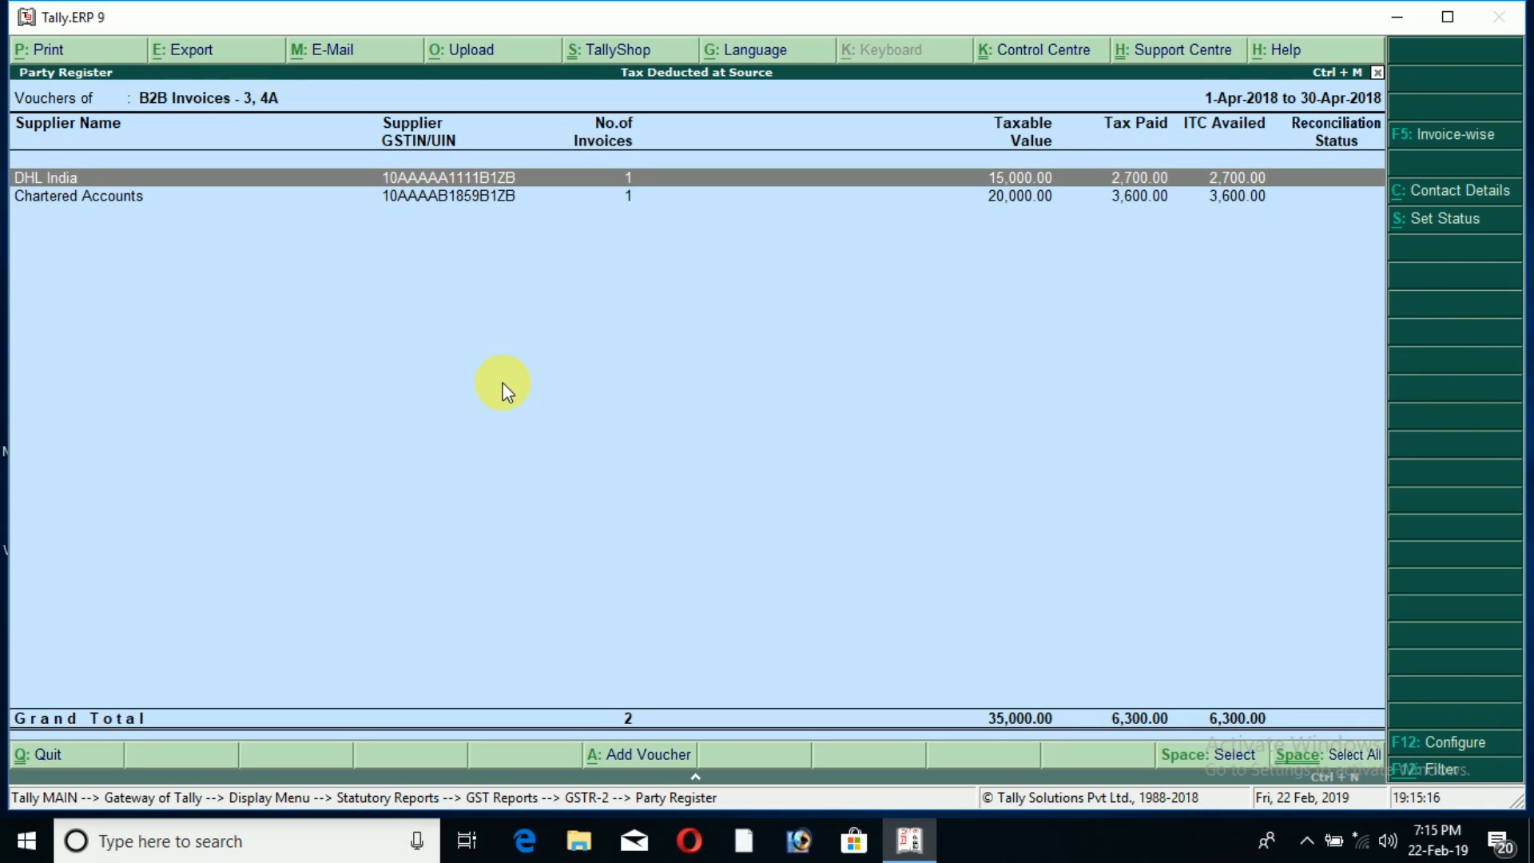
key(Down)
key(Up)
key(Down)
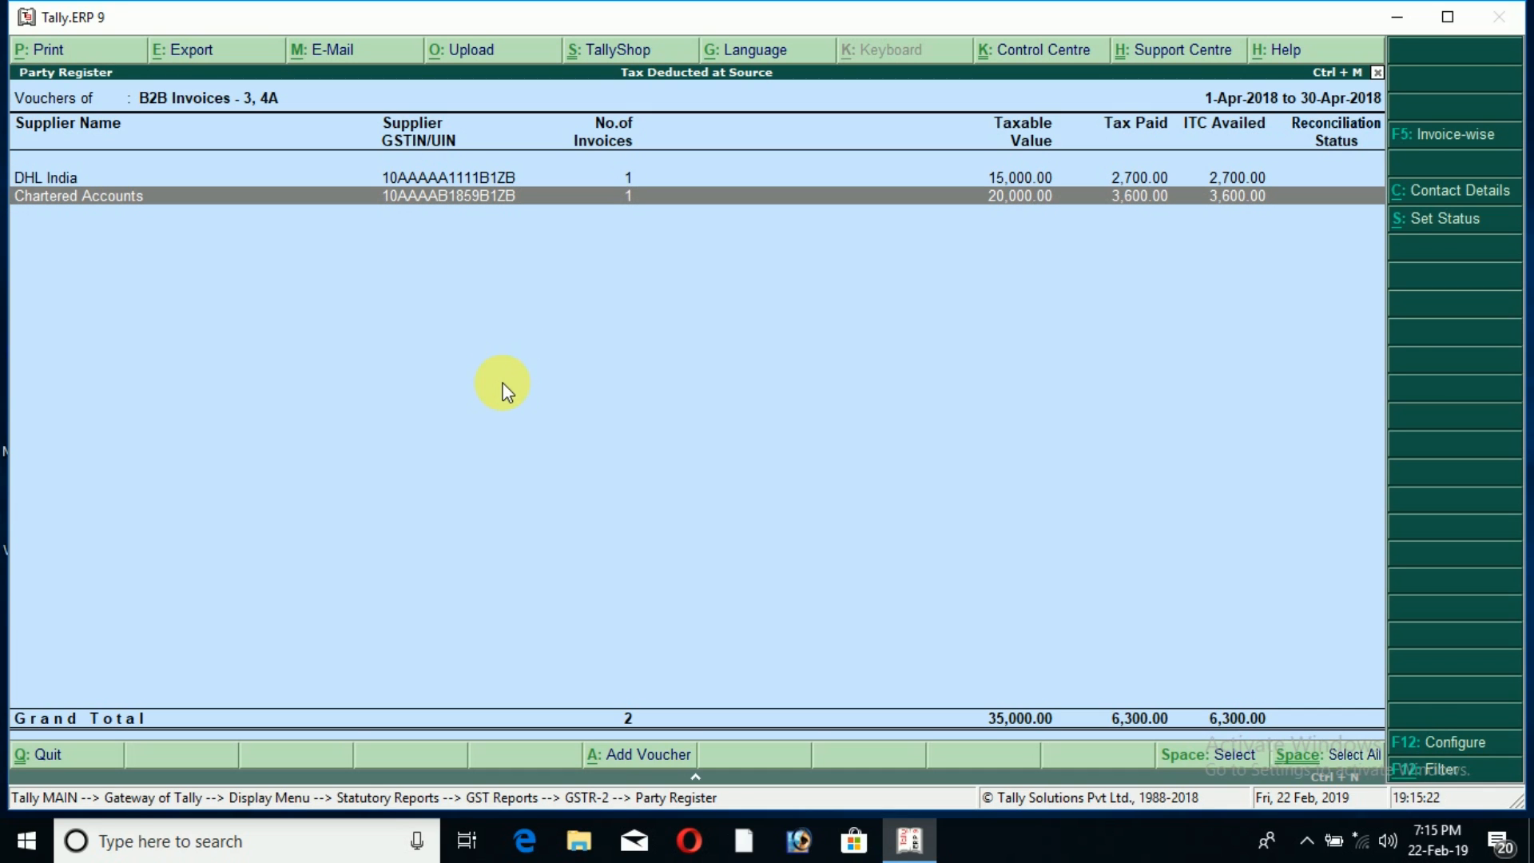
key(Escape)
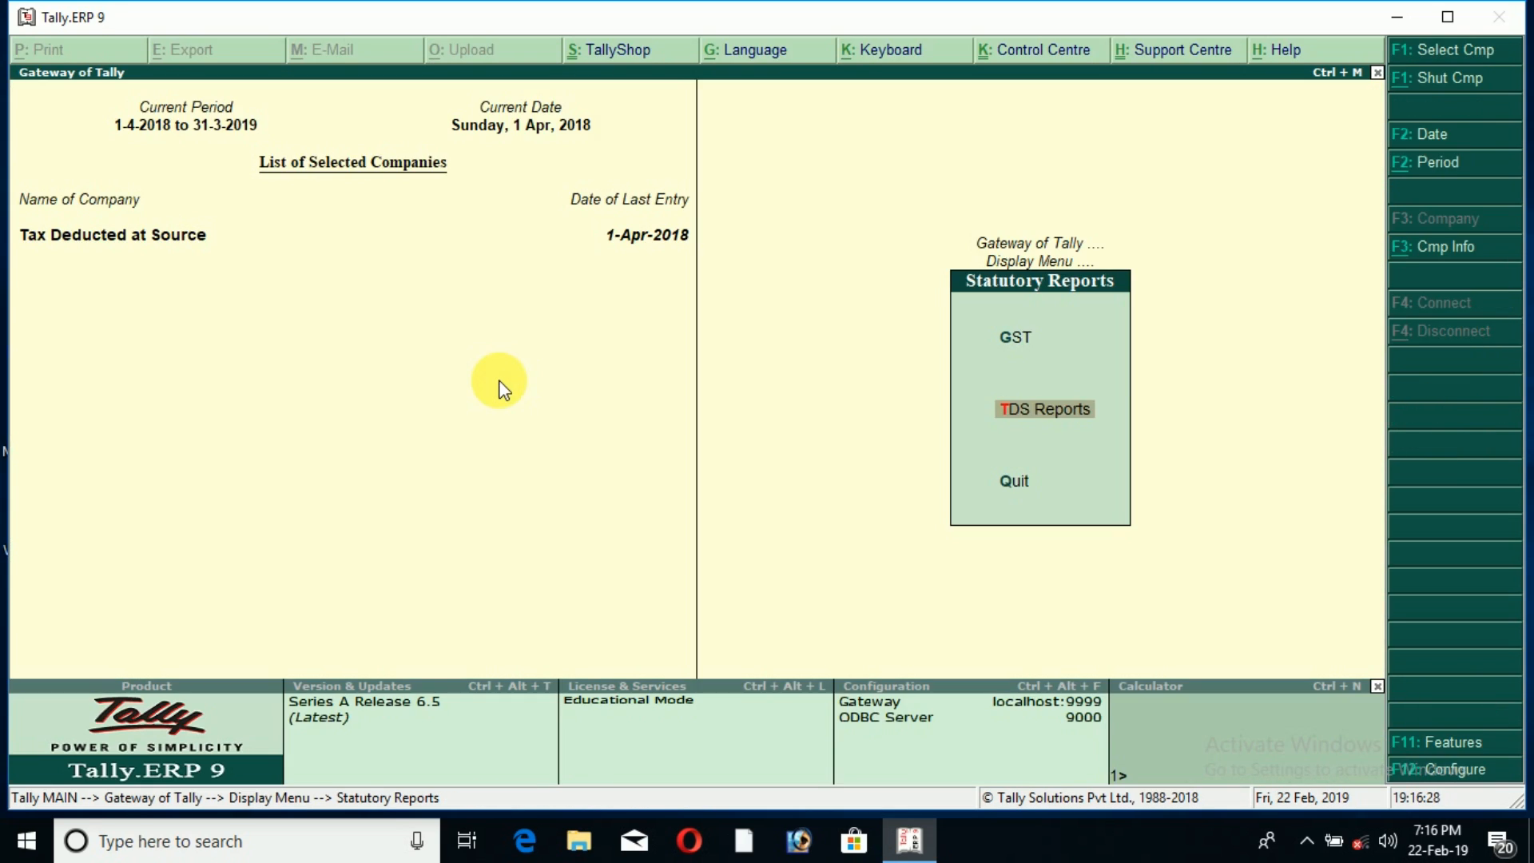
Step: Open TDS return Form 26Q, review its deduction details, and close the form
key(Return)
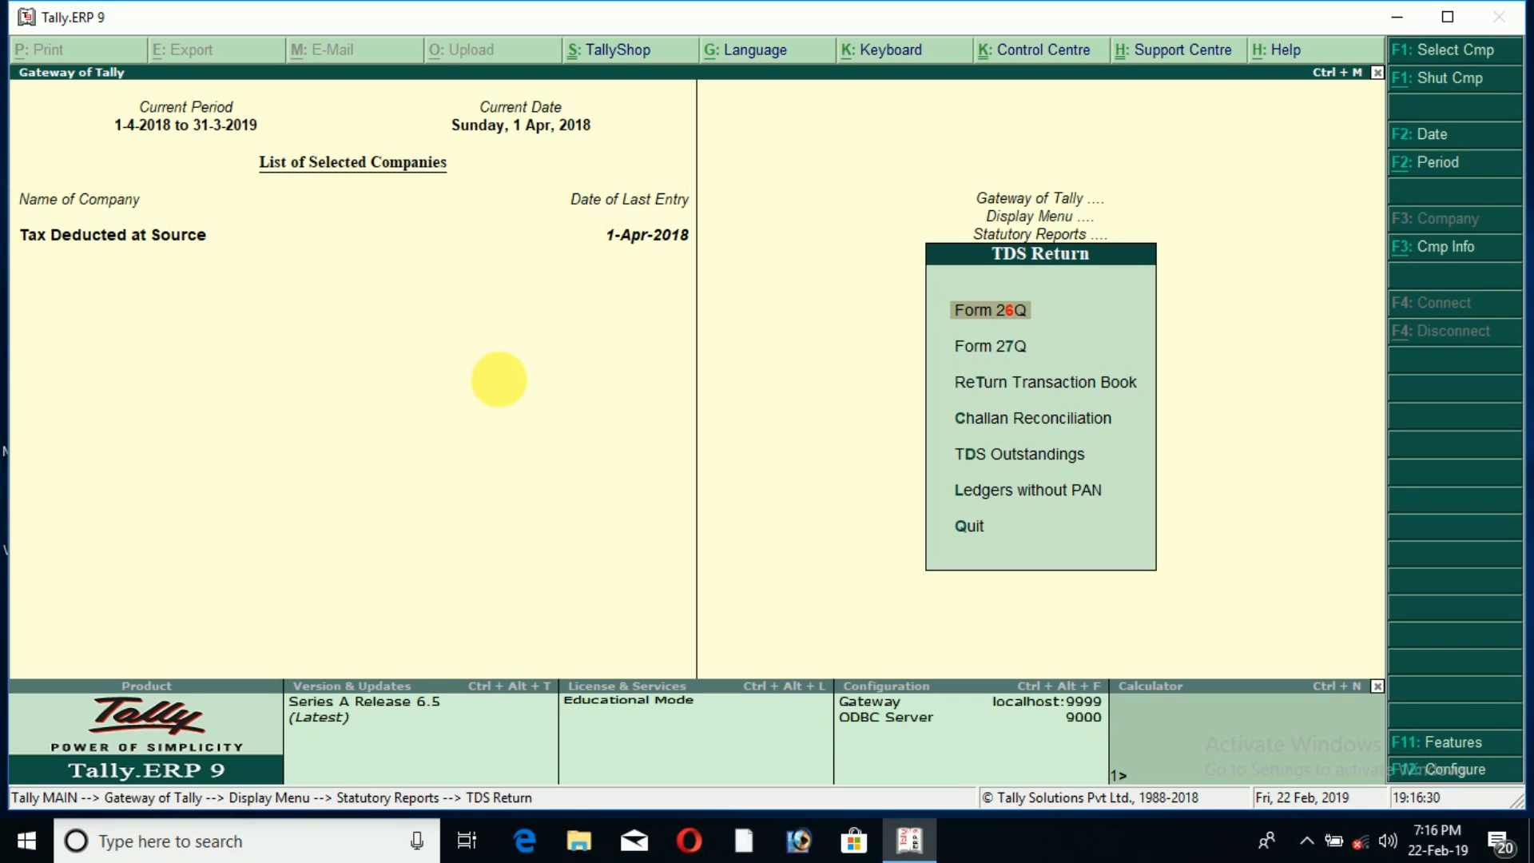
key(Return)
key(Down)
key(Down)
key(Down)
key(Down)
key(Up)
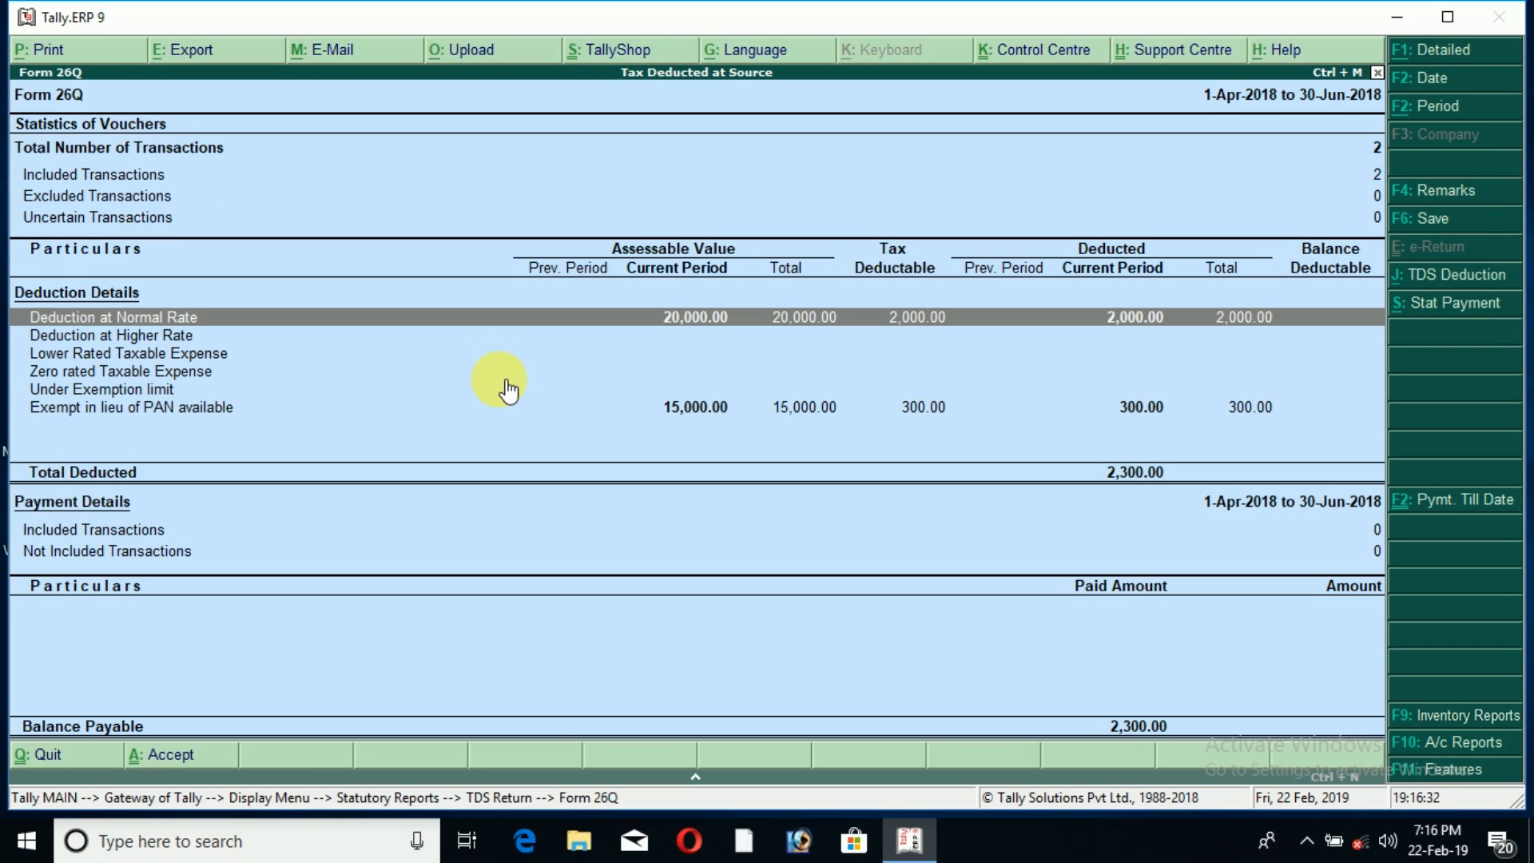
key(Down)
key(Down)
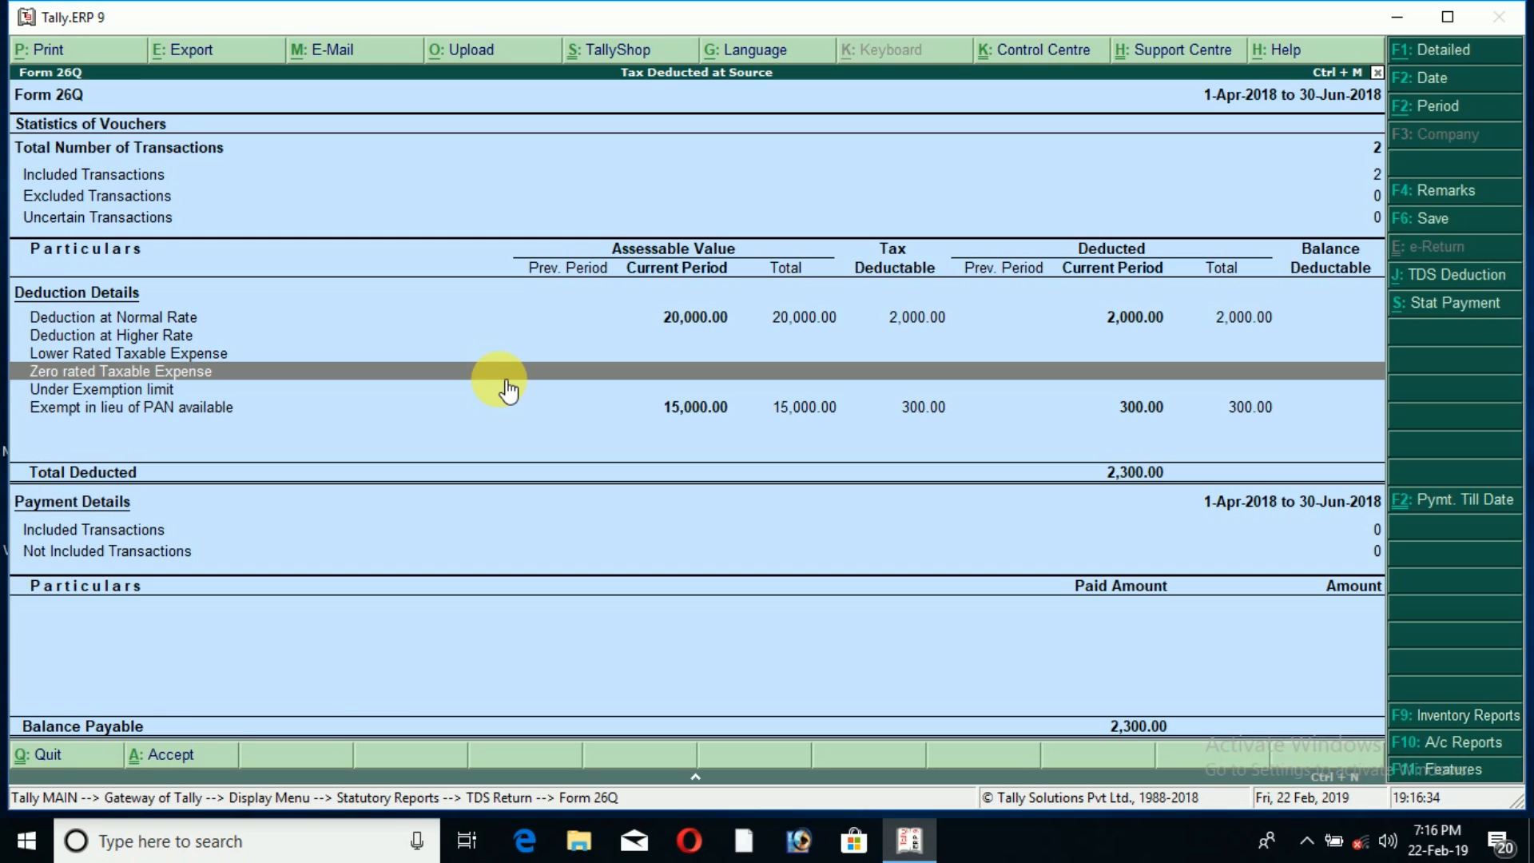
key(Escape)
Step: Review the TDS Outstandings for Contractor and Professional Fee, and return to the Gateway of Tally
key(Down)
key(Down)
key(Down)
key(Down)
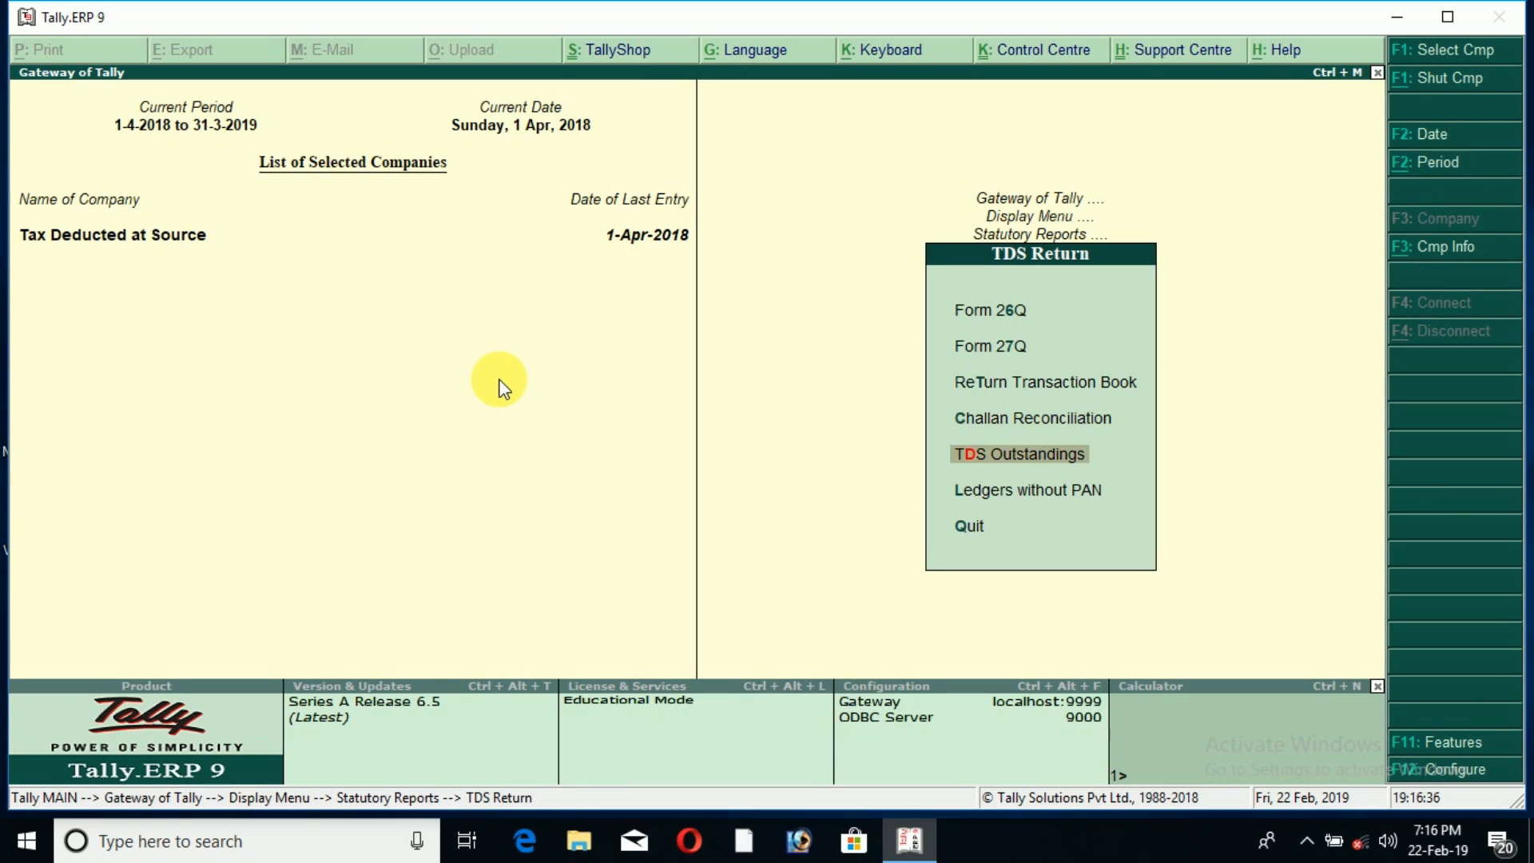
key(Return)
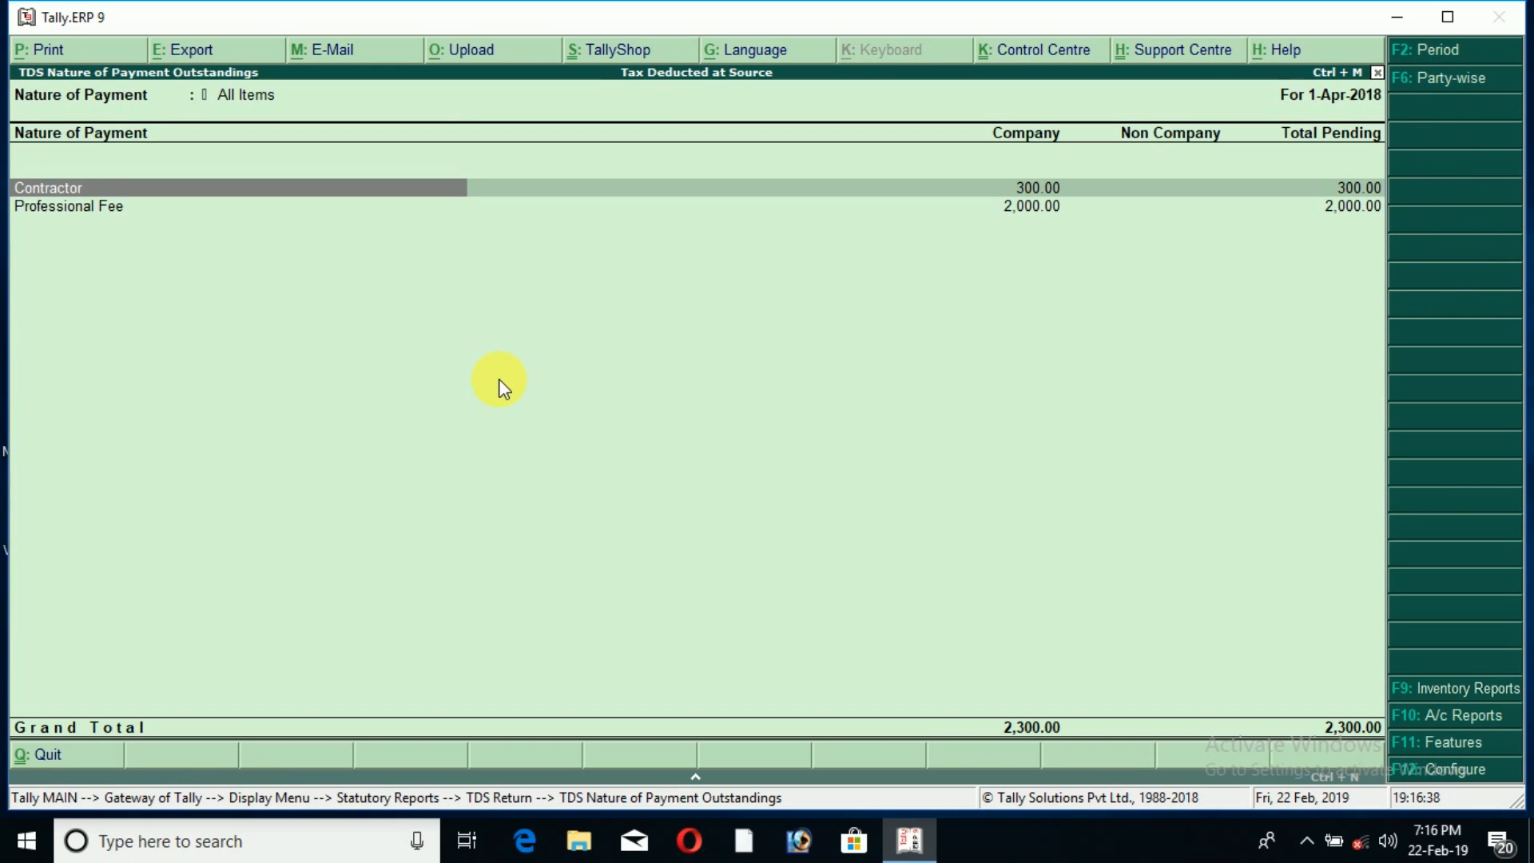
key(Down)
key(Up)
key(Down)
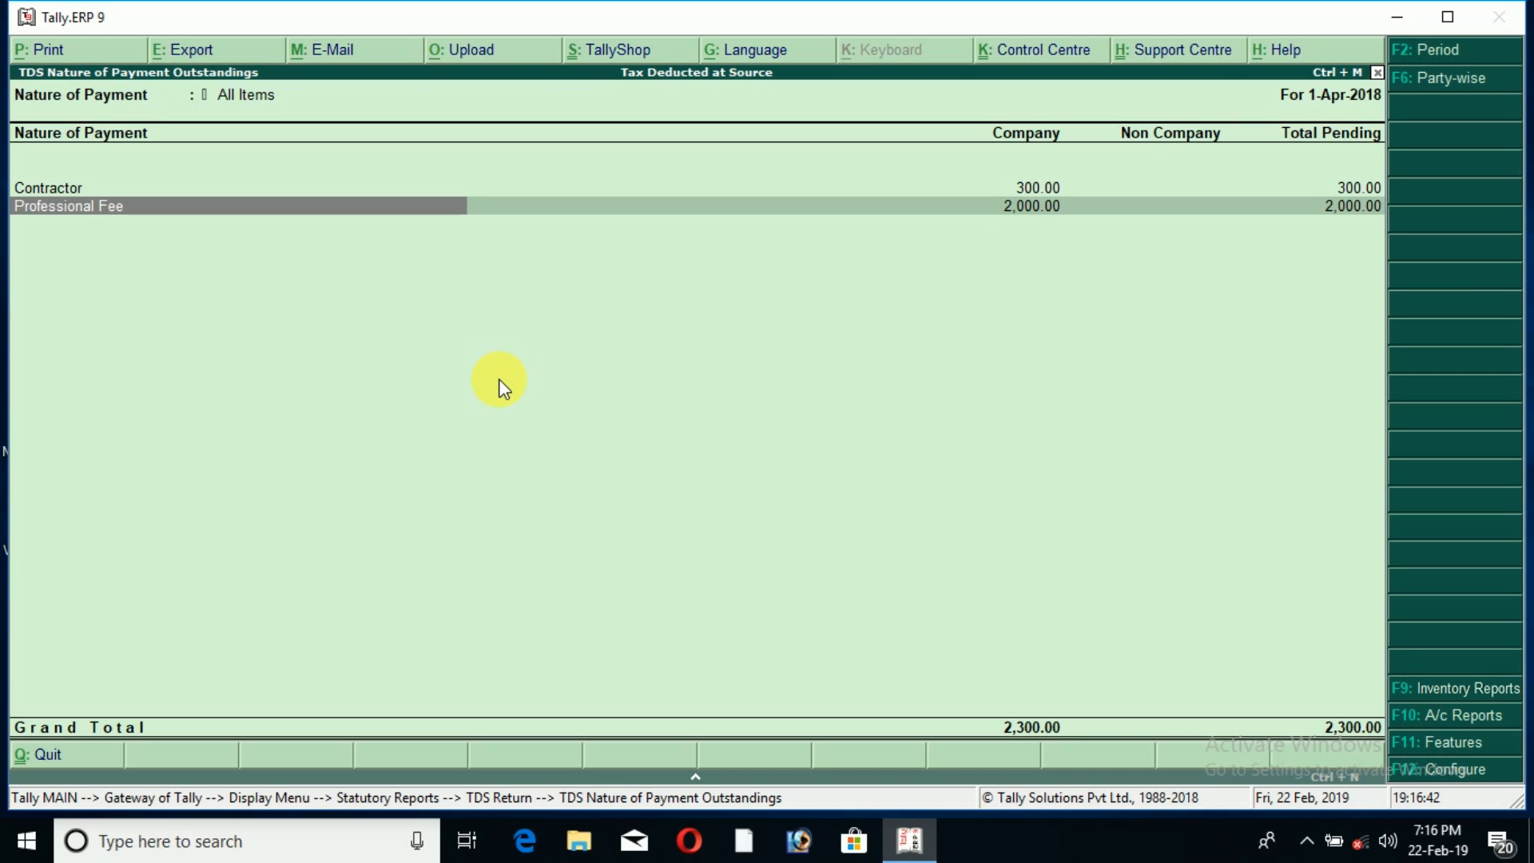
key(Escape)
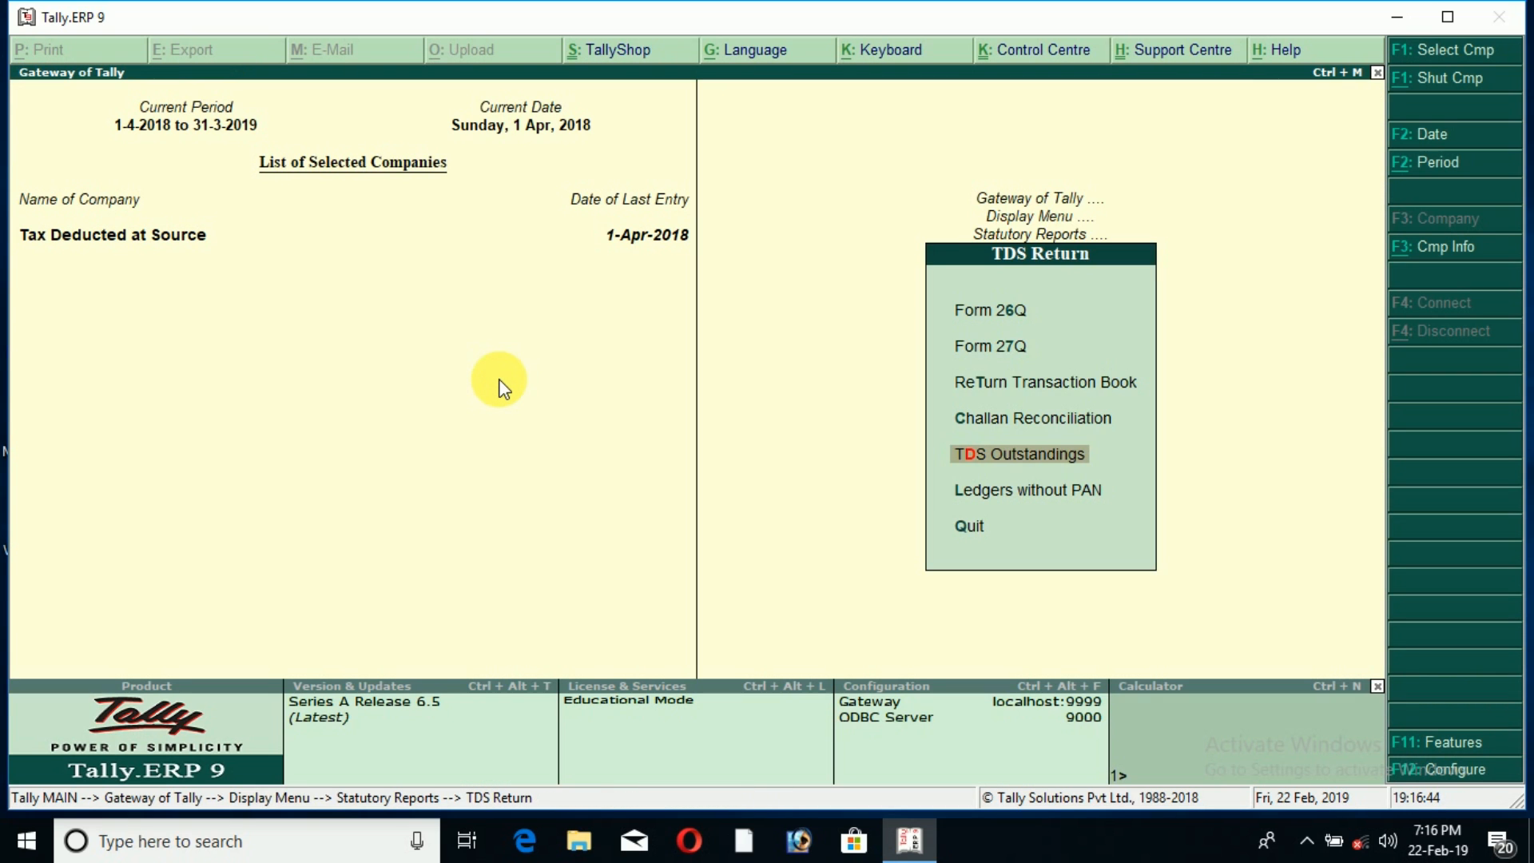
key(Escape)
key(Escape)
key(Escape)
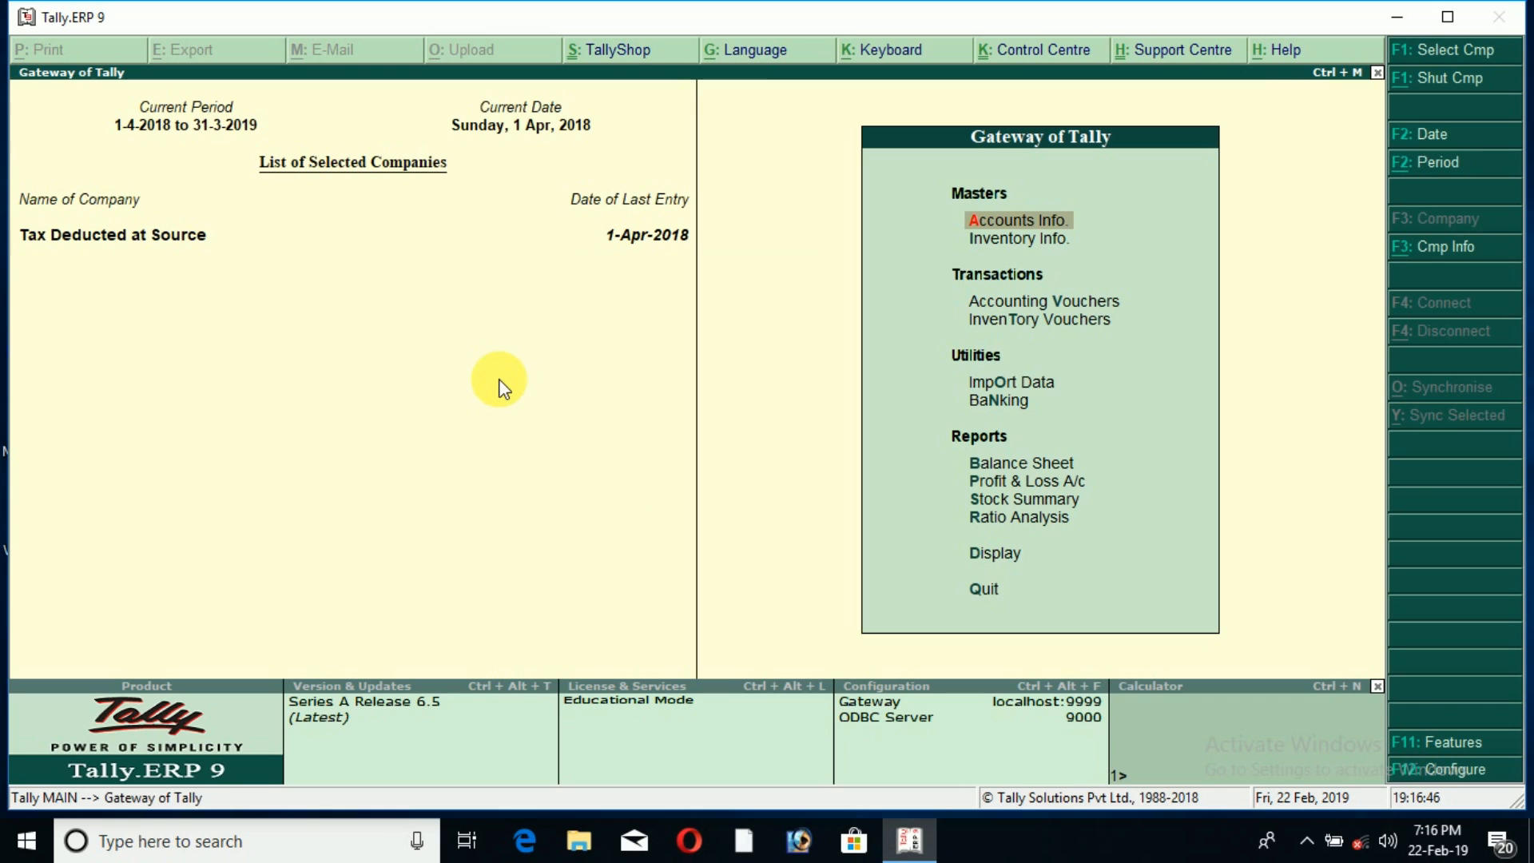
Step: Open the Duties & Taxes group summary from the Balance Sheet
key(b)
key(Down)
key(Down)
key(Down)
key(Up)
key(Return)
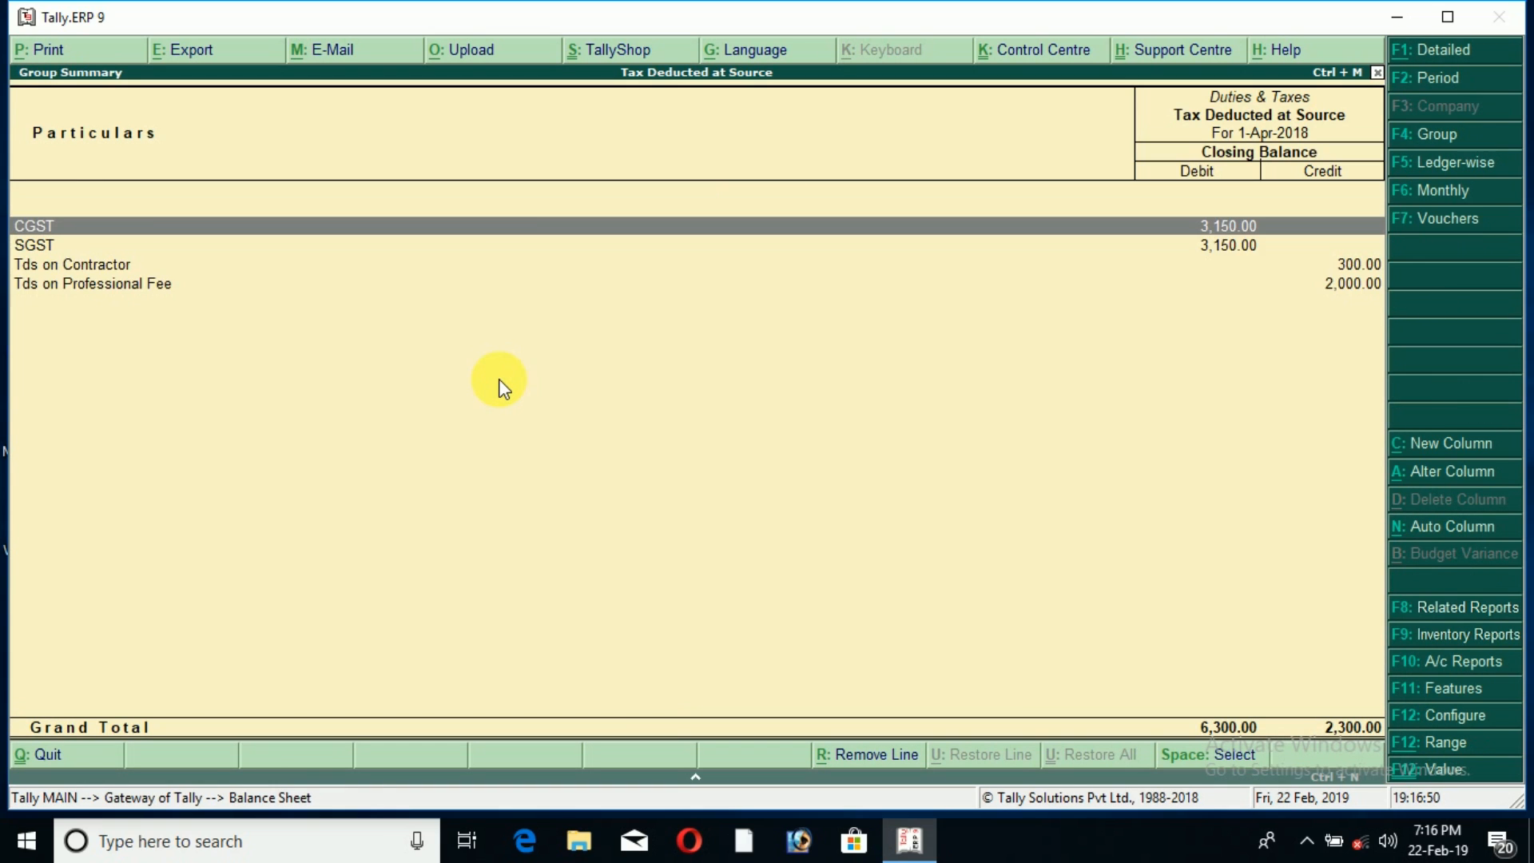
Step: Examine the closing balances of the GST and TDS ledgers under Duties & Taxes, and return to the Gateway of Tally
key(Down)
key(Down)
key(Down)
key(Up)
key(Up)
key(Up)
key(Down)
key(Down)
key(Down)
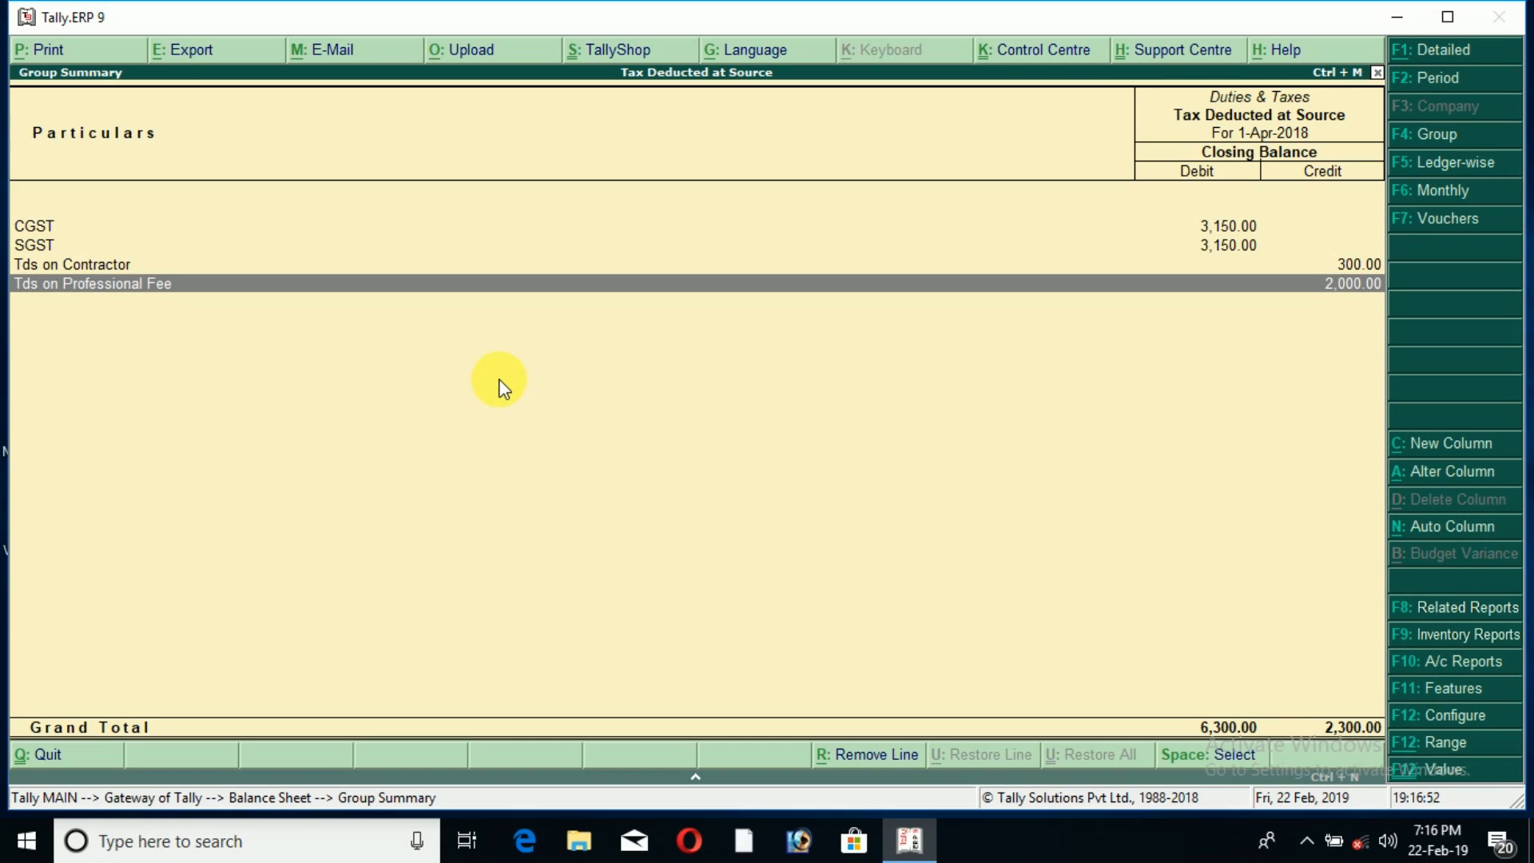
key(Up)
key(Down)
key(Up)
key(Down)
key(Up)
key(Down)
key(Up)
key(Down)
key(Escape)
key(Escape)
key(Home)
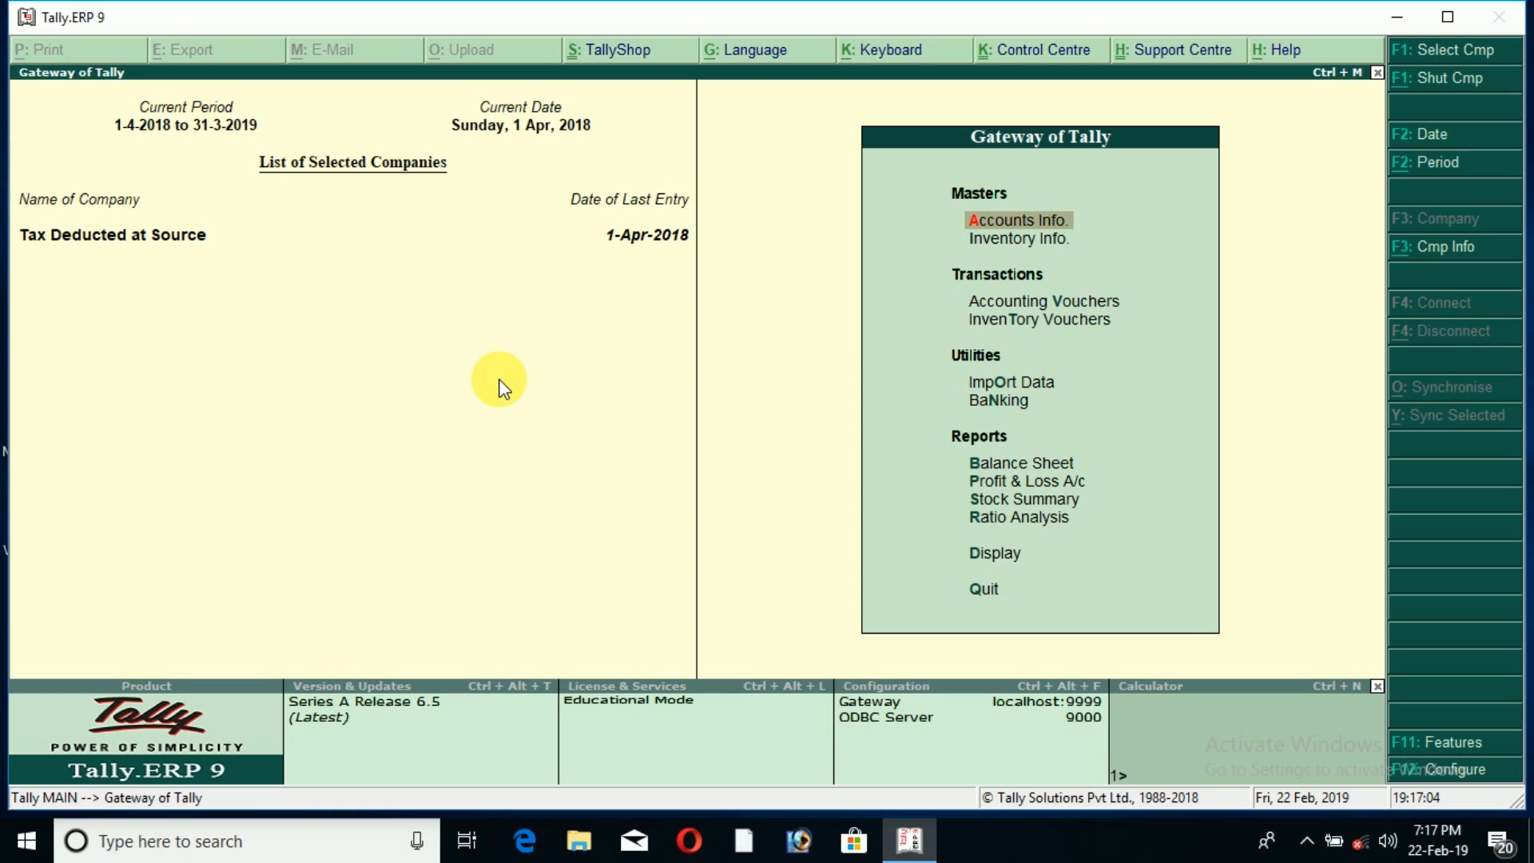
Step: Start a statutory payment in a new payment voucher with TDS as the tax type
key(v)
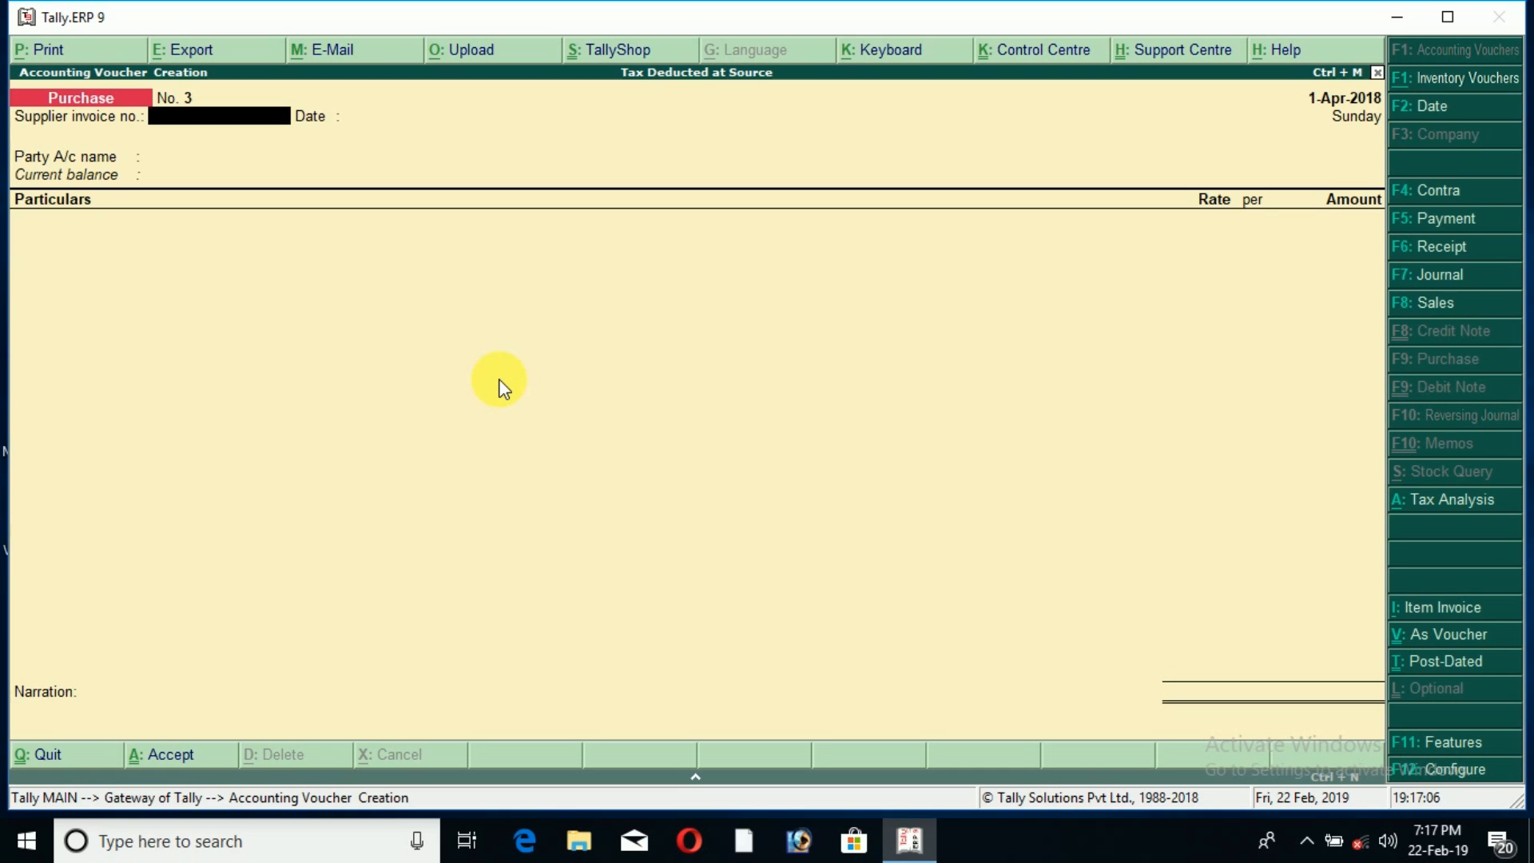
key(F5)
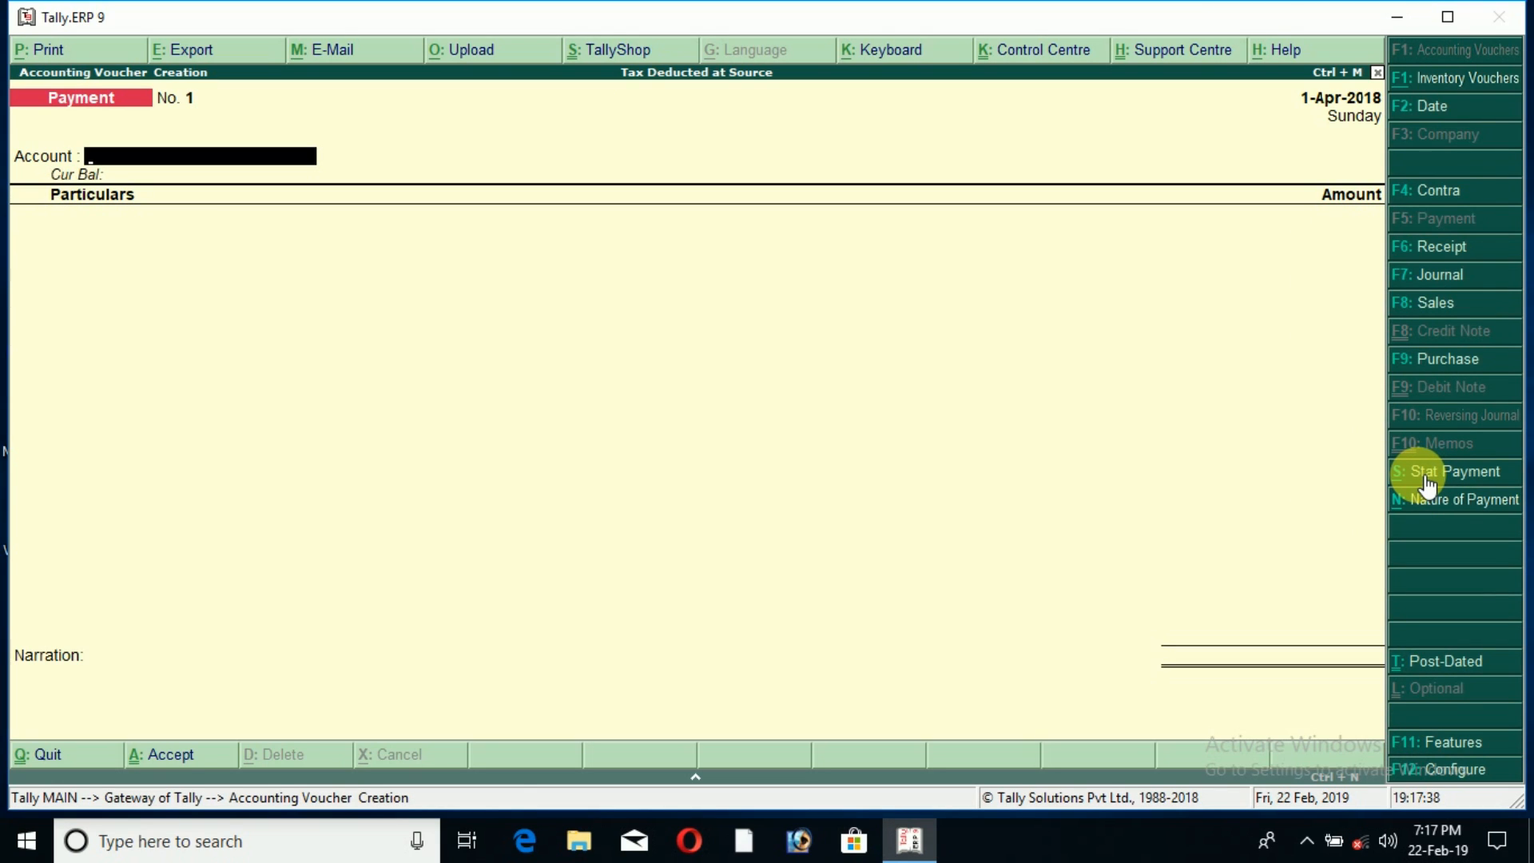
click(1427, 476)
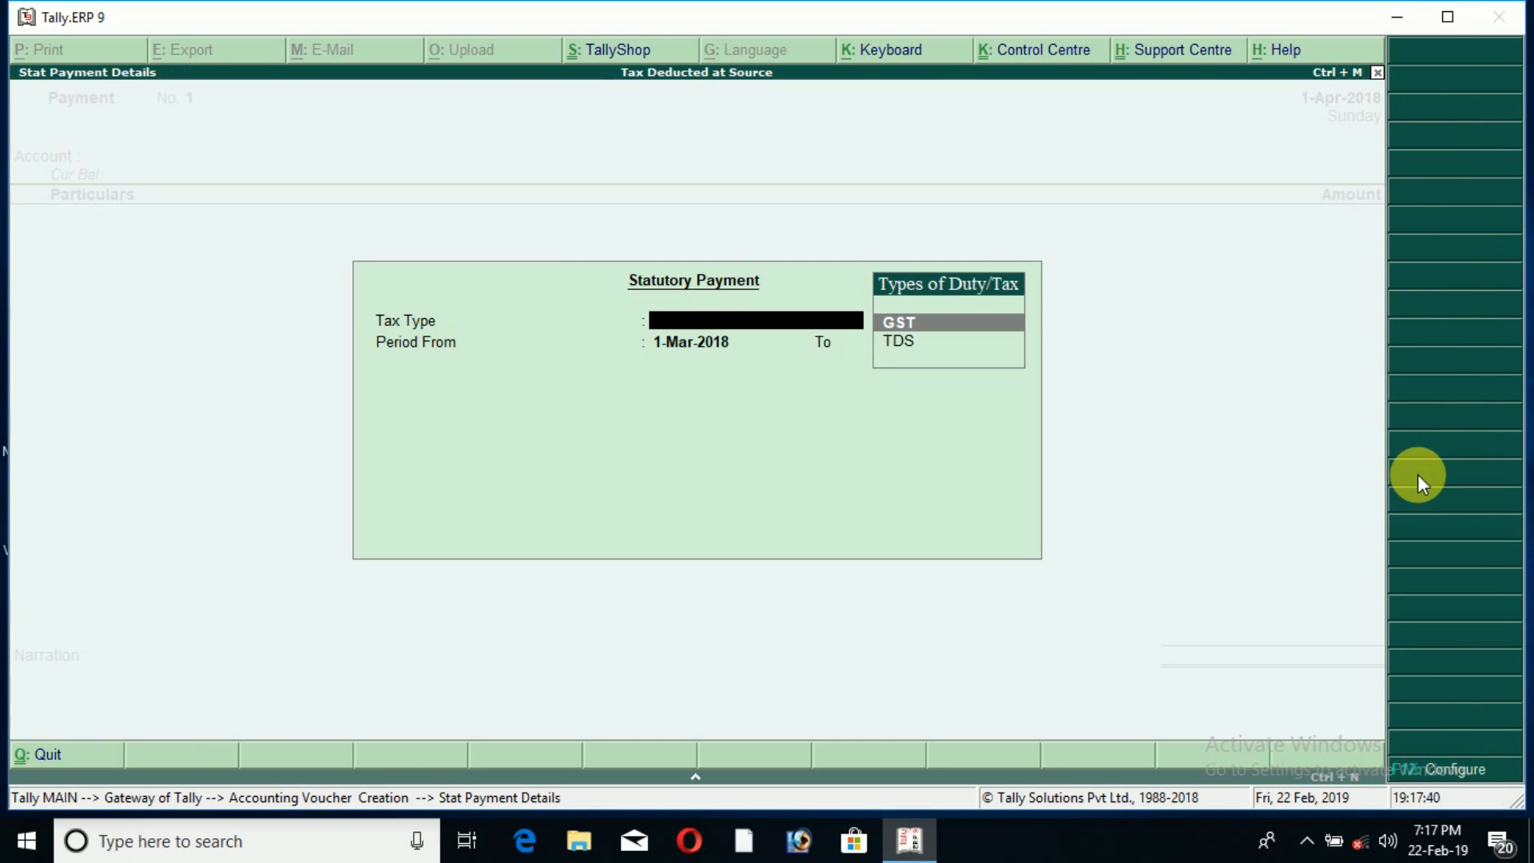
key(Down)
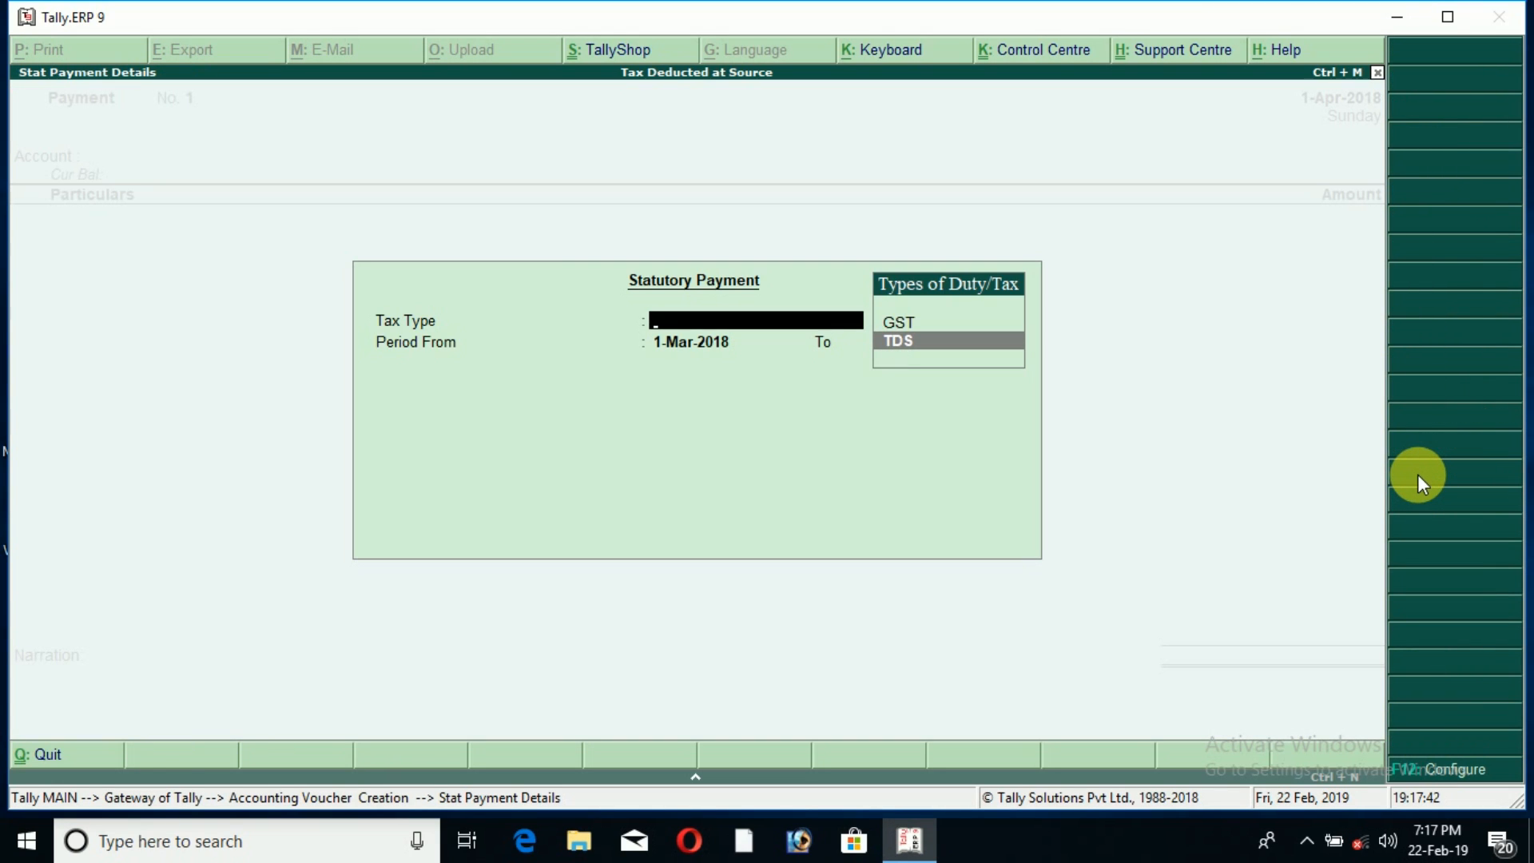
key(Return)
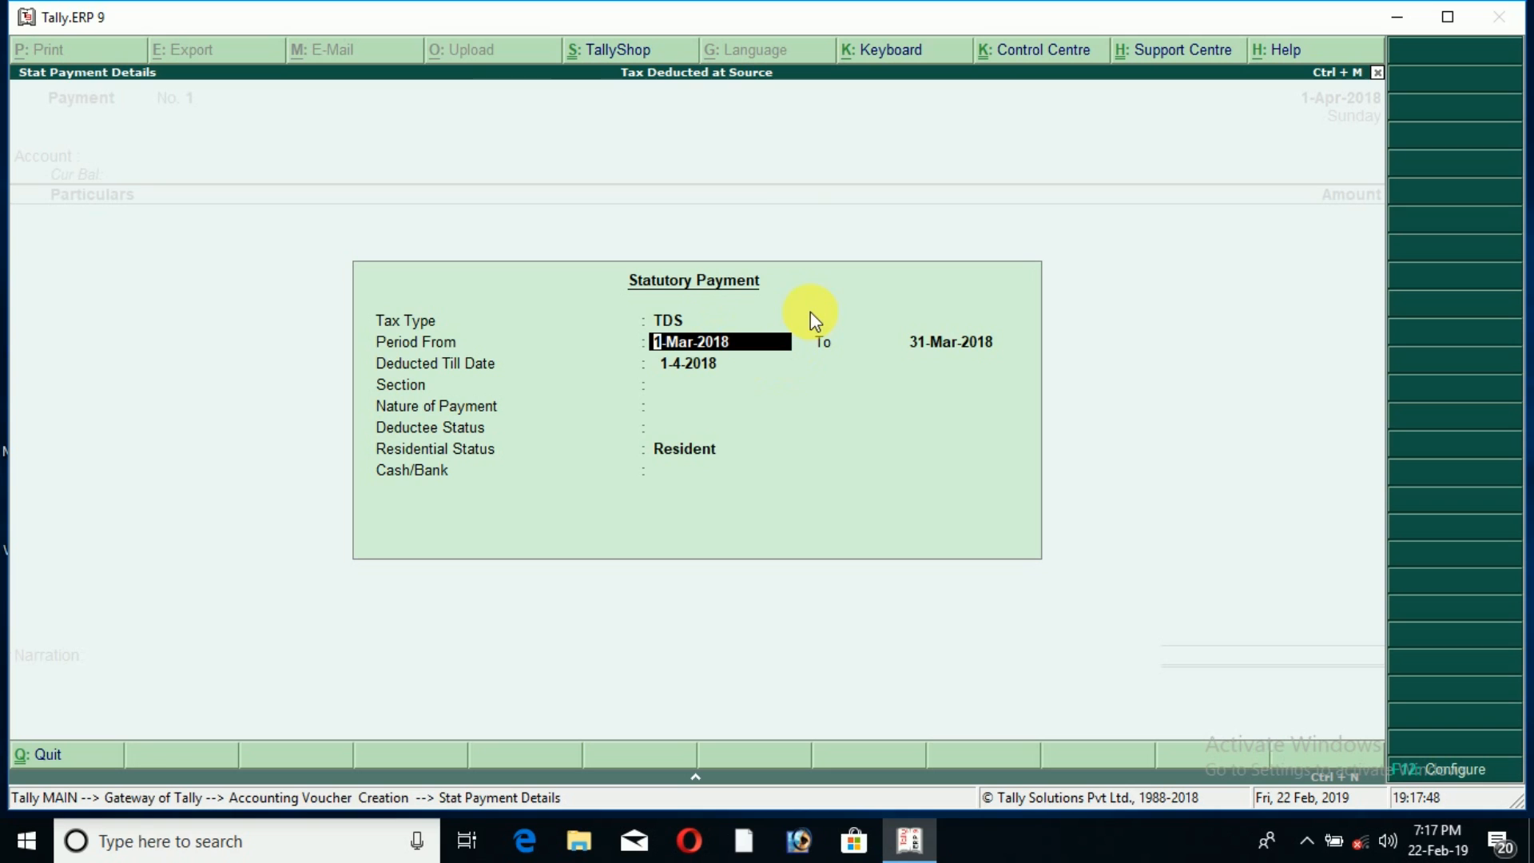
Step: Set the statutory payment period from 1-Apr-2018 to 1-Apr-2018 and accept 1-4-2018 as the deducted till date
text(1-4)
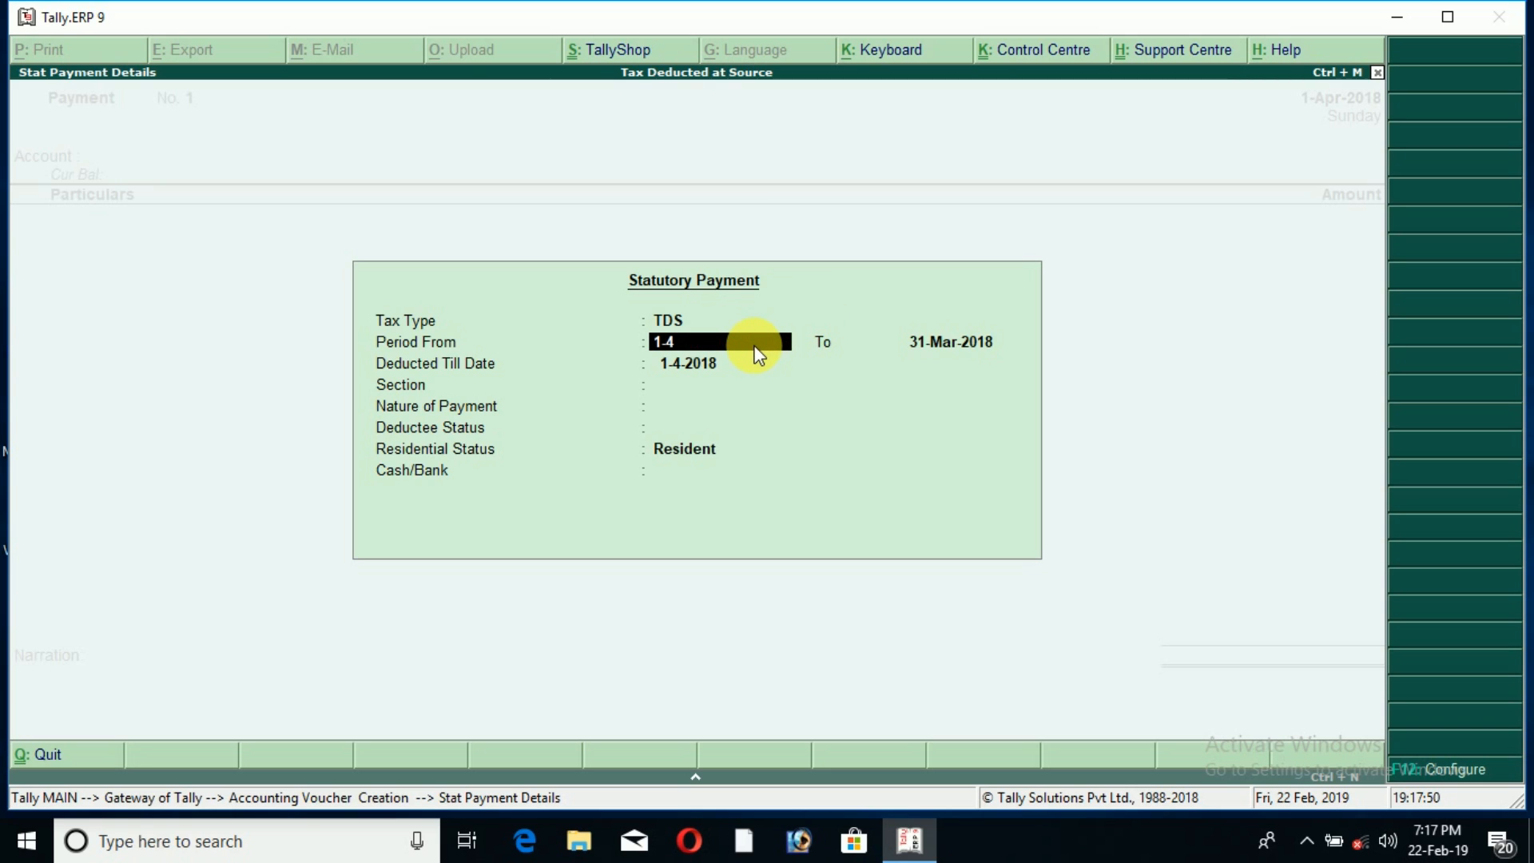
key(Return)
text(1-4)
key(Return)
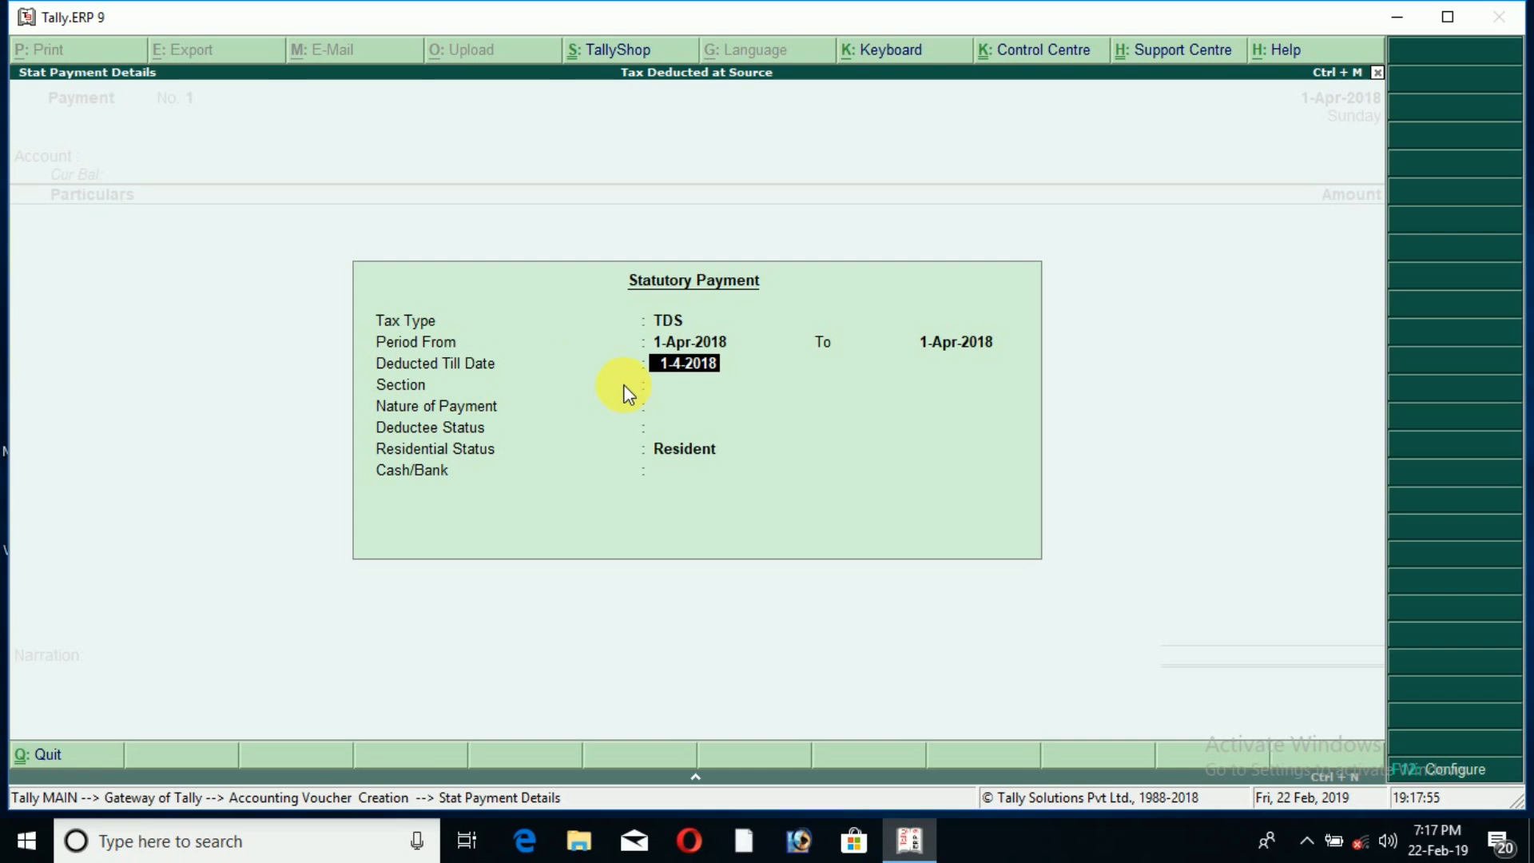
key(Return)
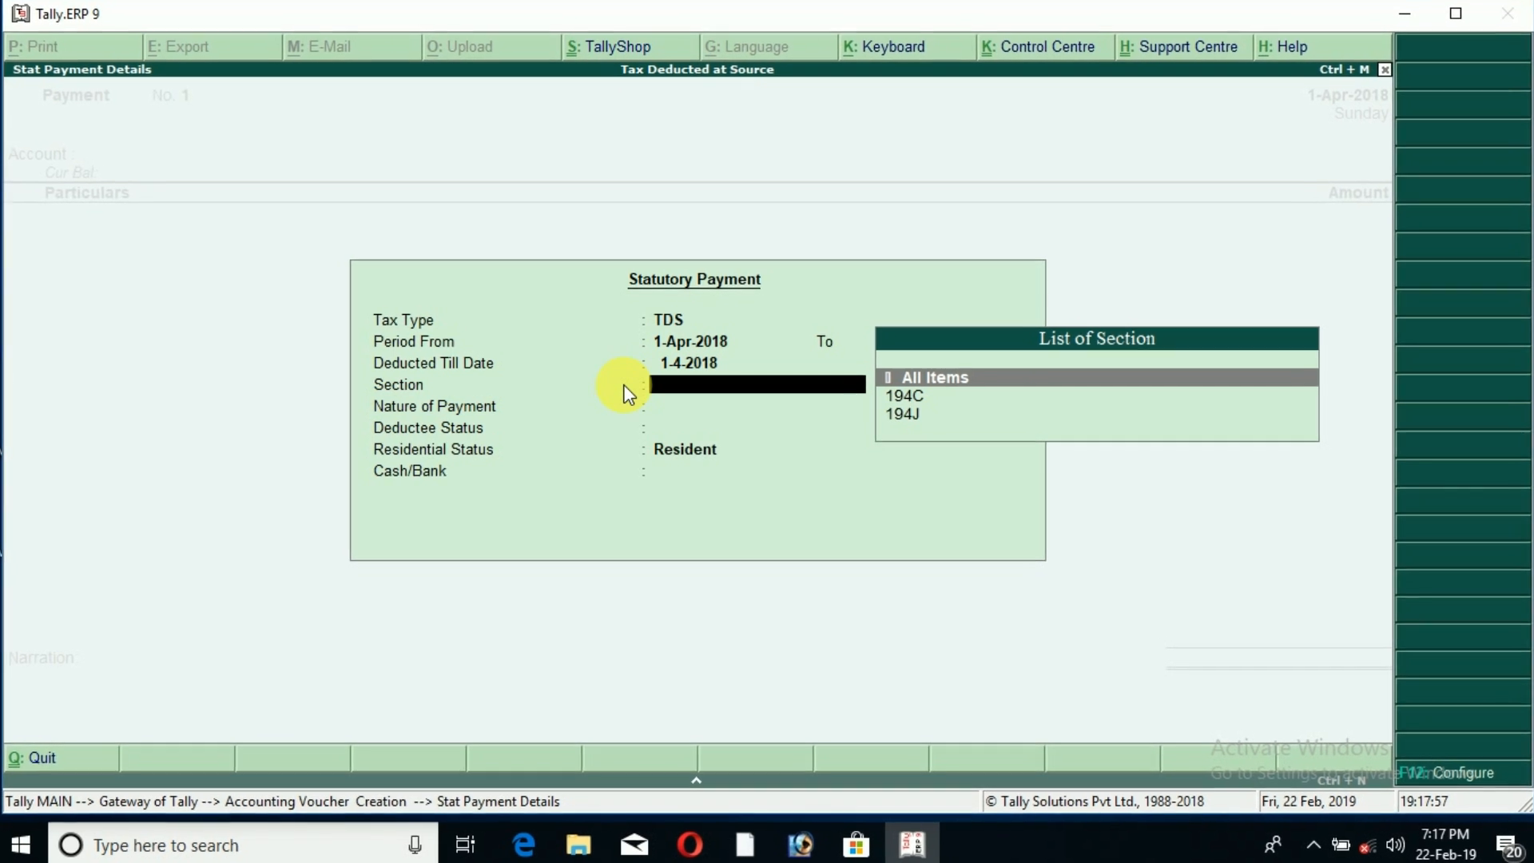
Step: Choose section 194C and Contractor as the nature of payment for the statutory payment
key(Down)
key(Up)
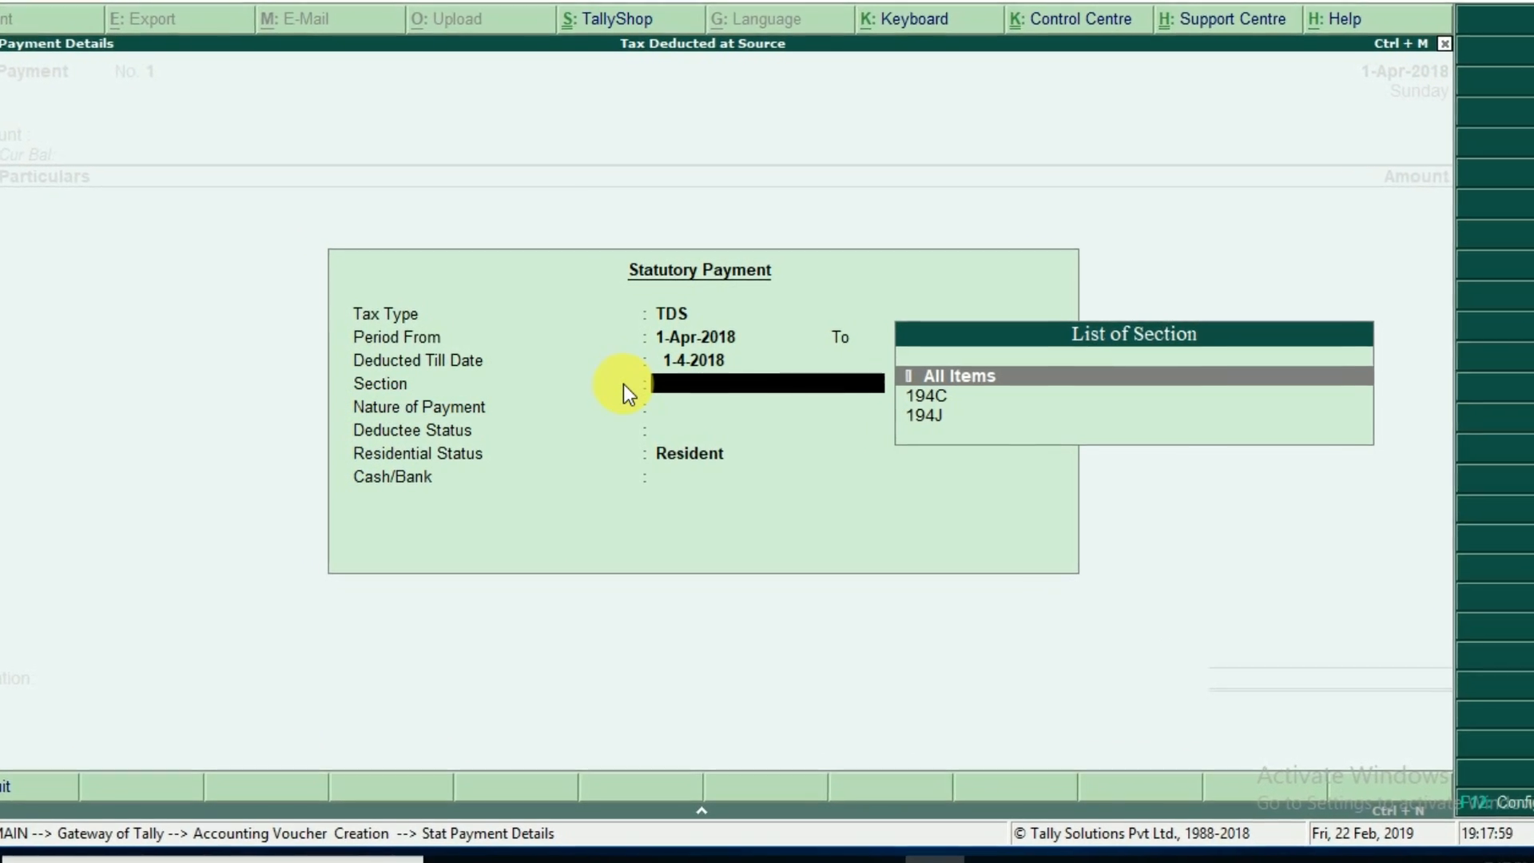
key(Down)
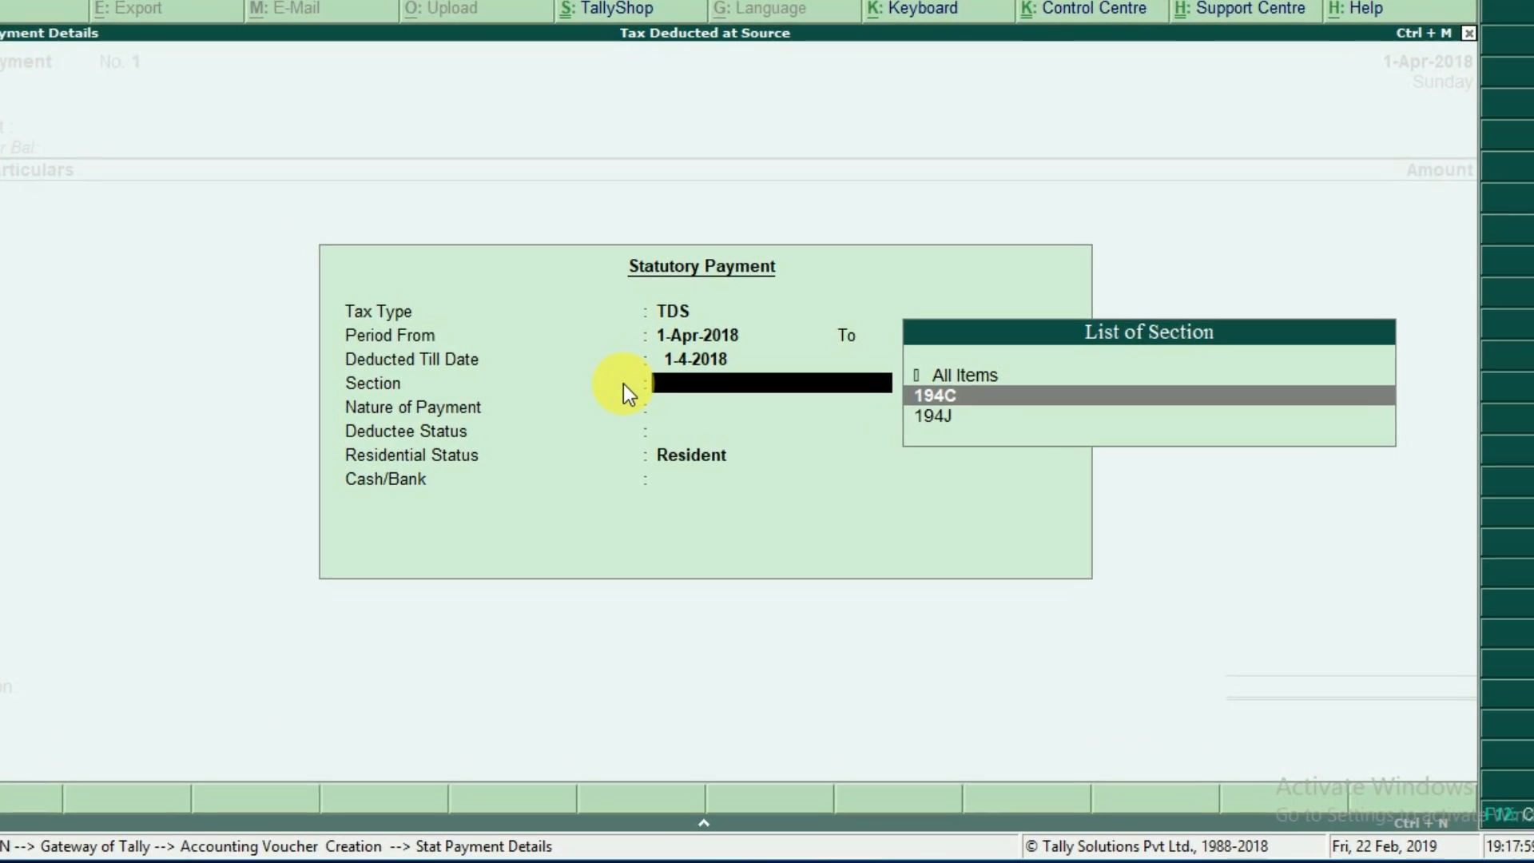
key(Down)
key(Up)
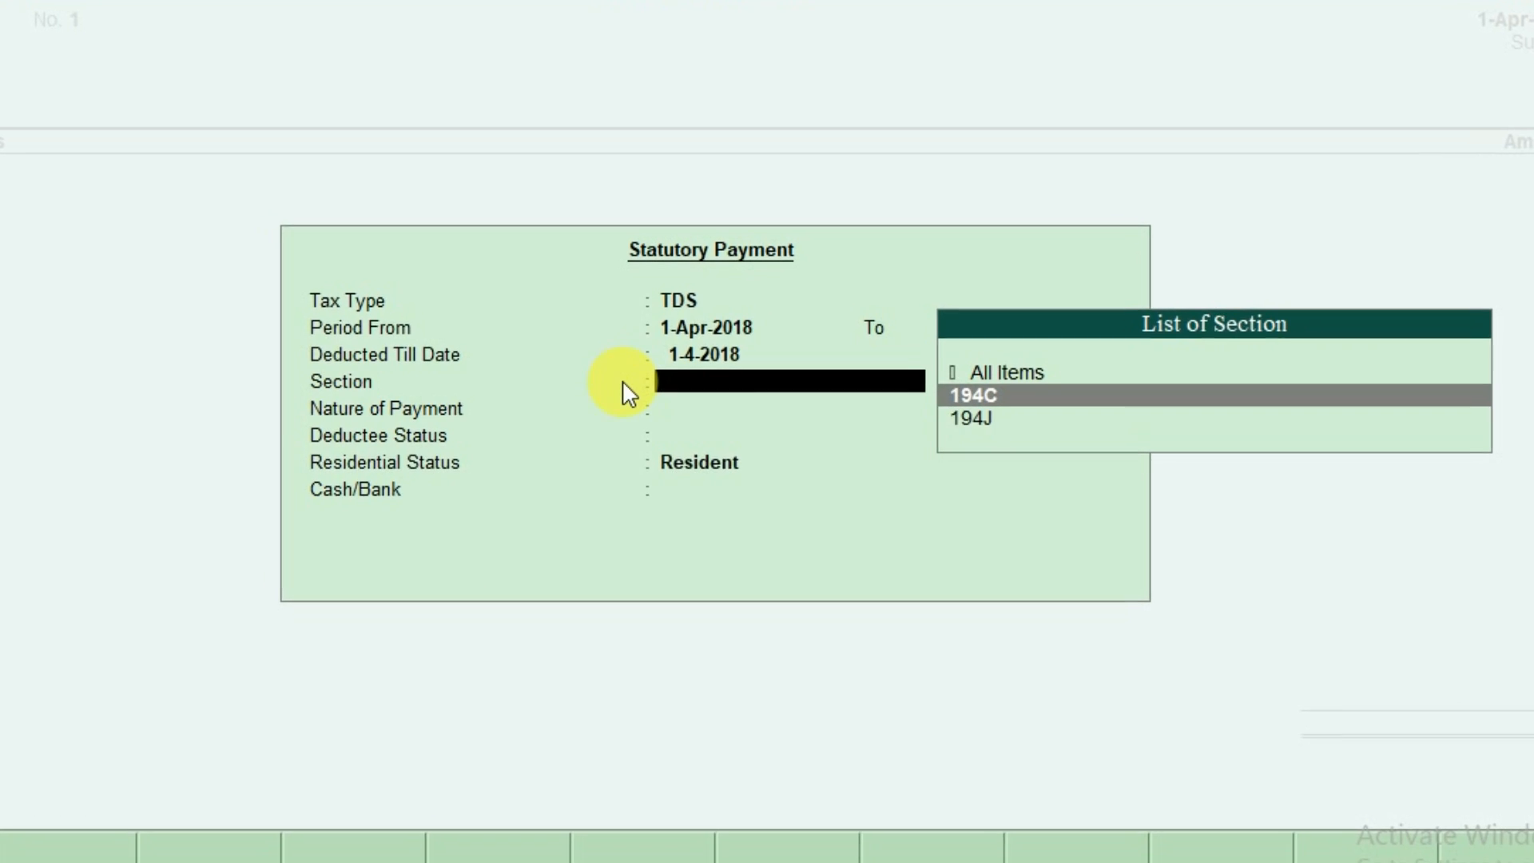
key(Down)
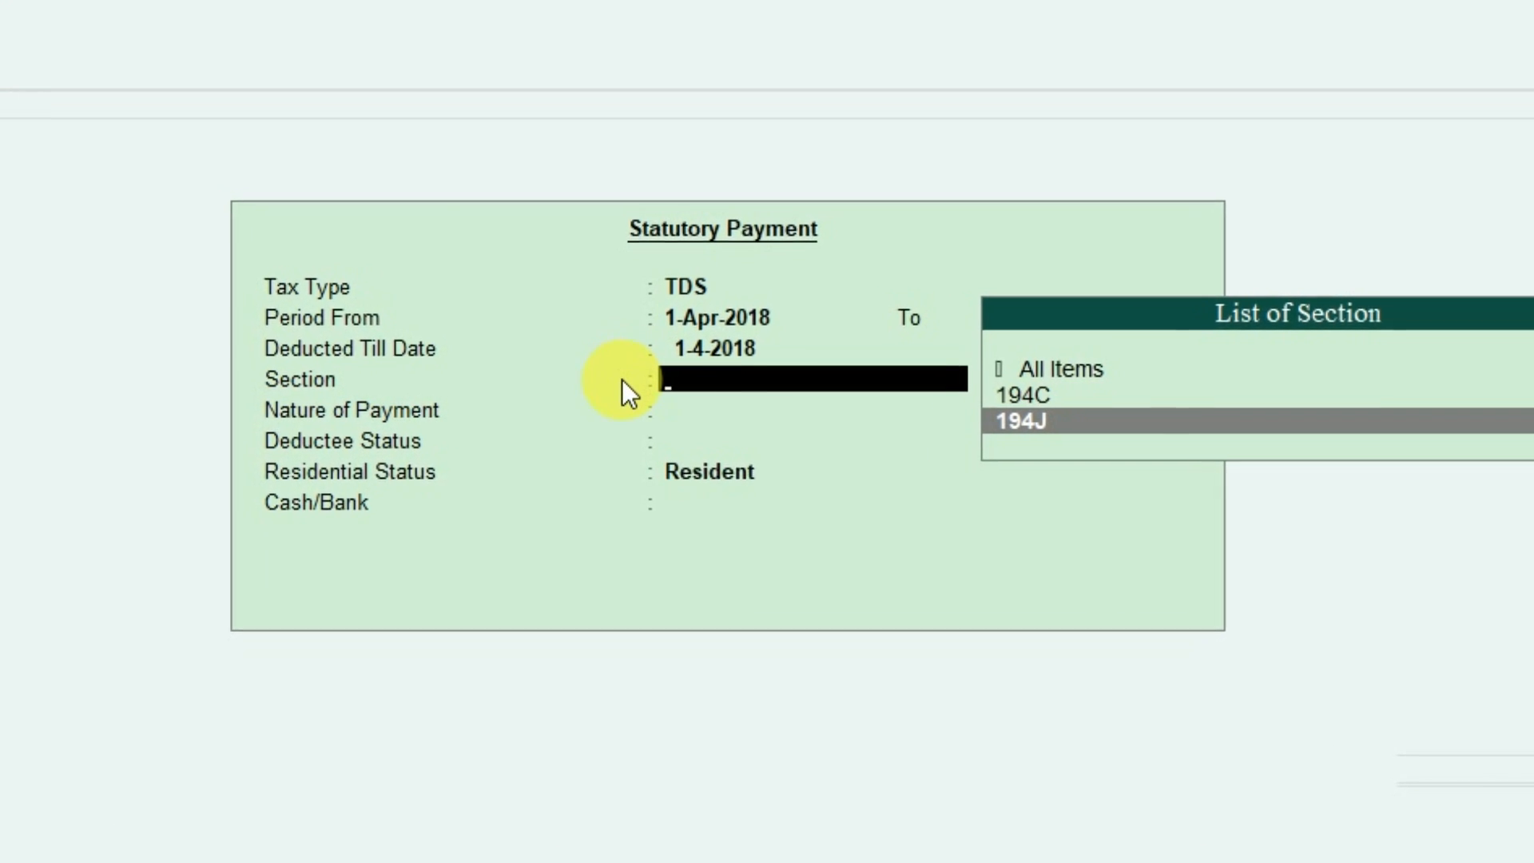
key(Up)
key(Down)
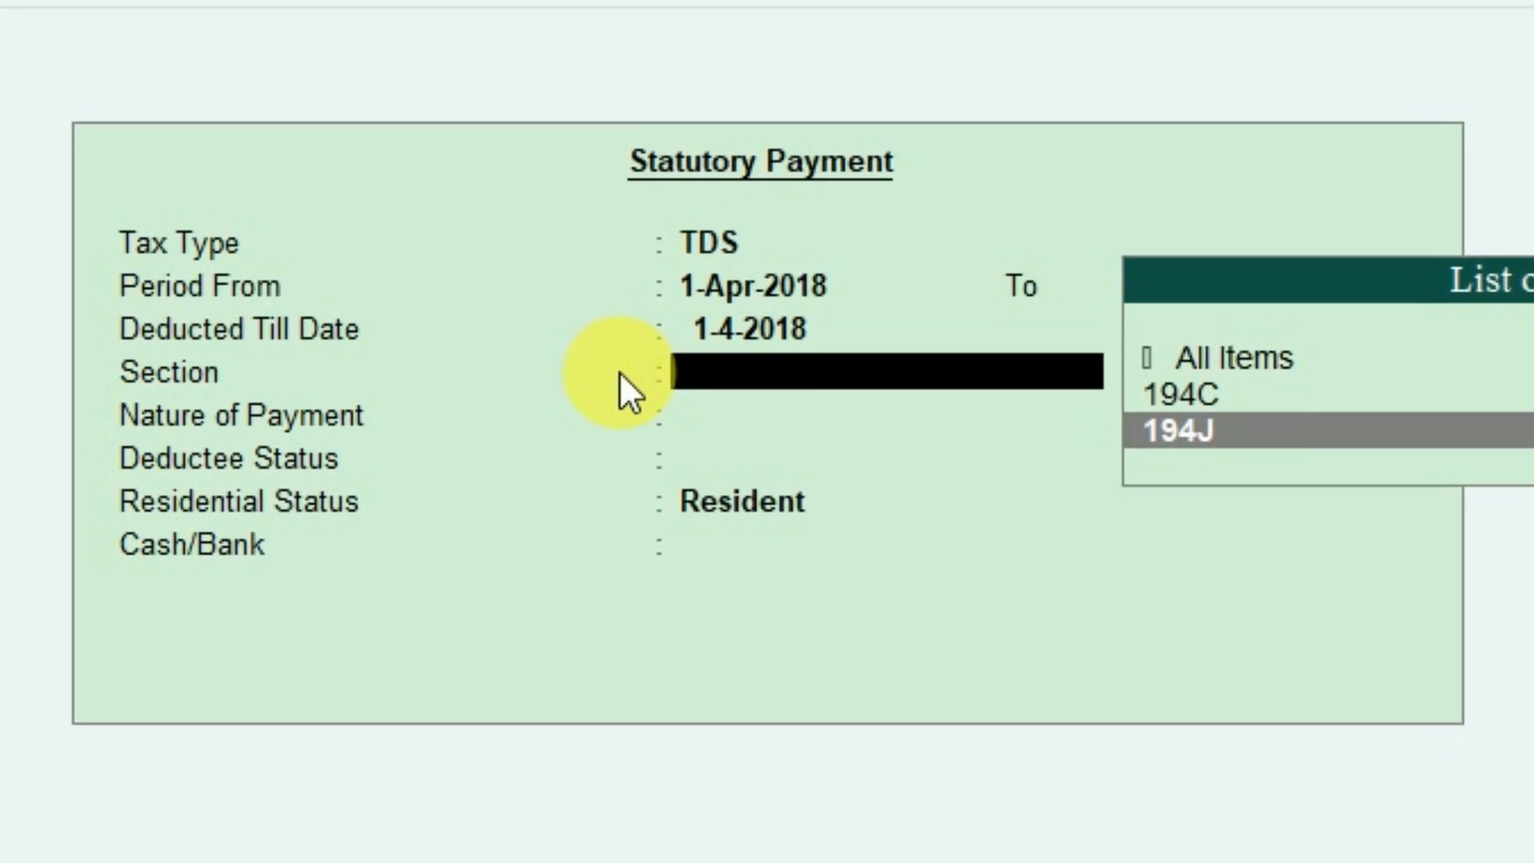
key(Up)
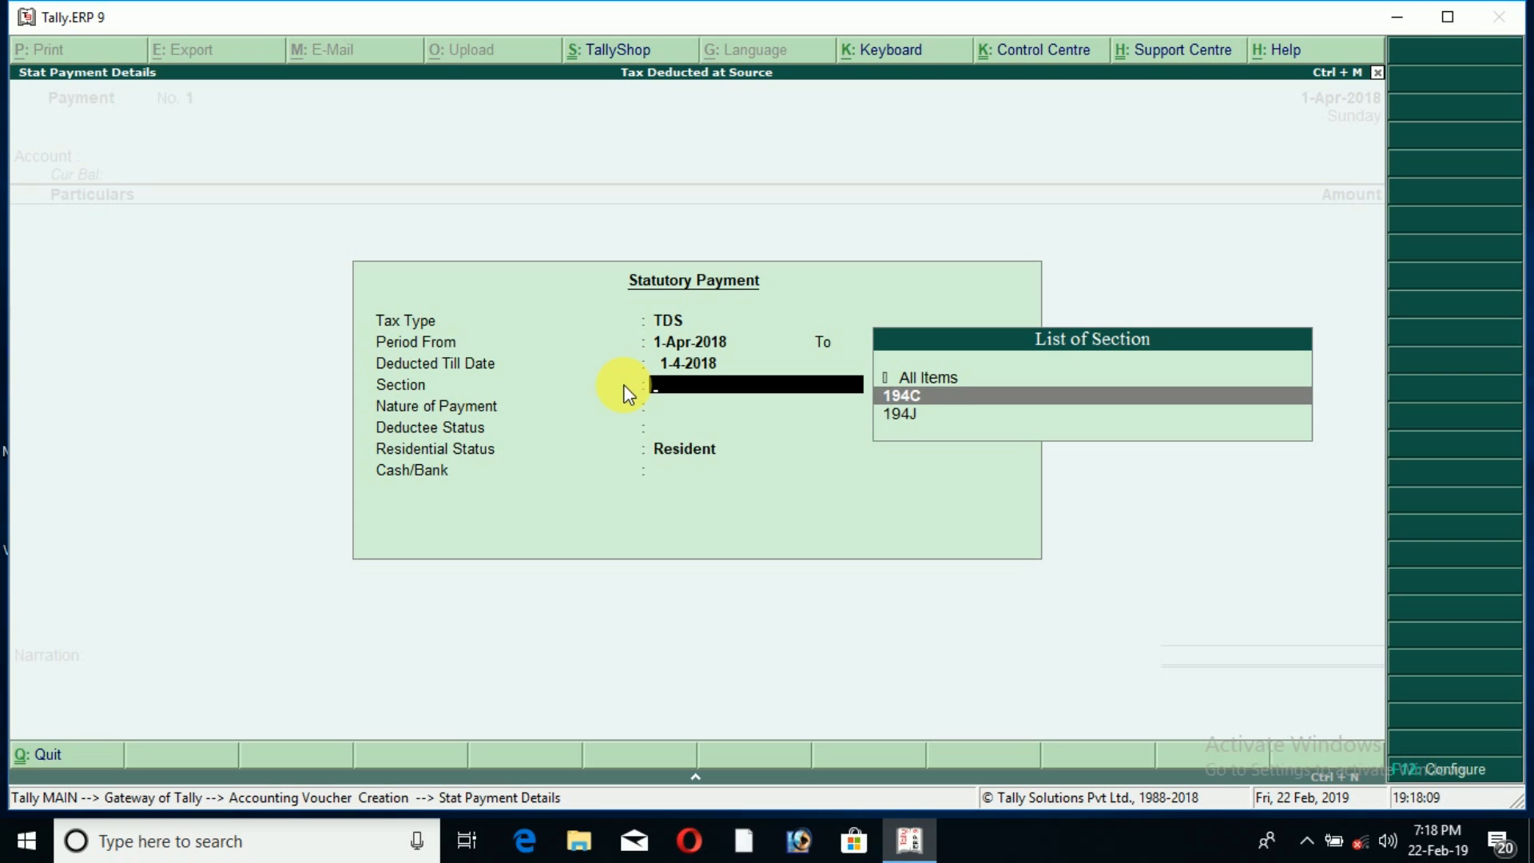
key(Return)
key(Return)
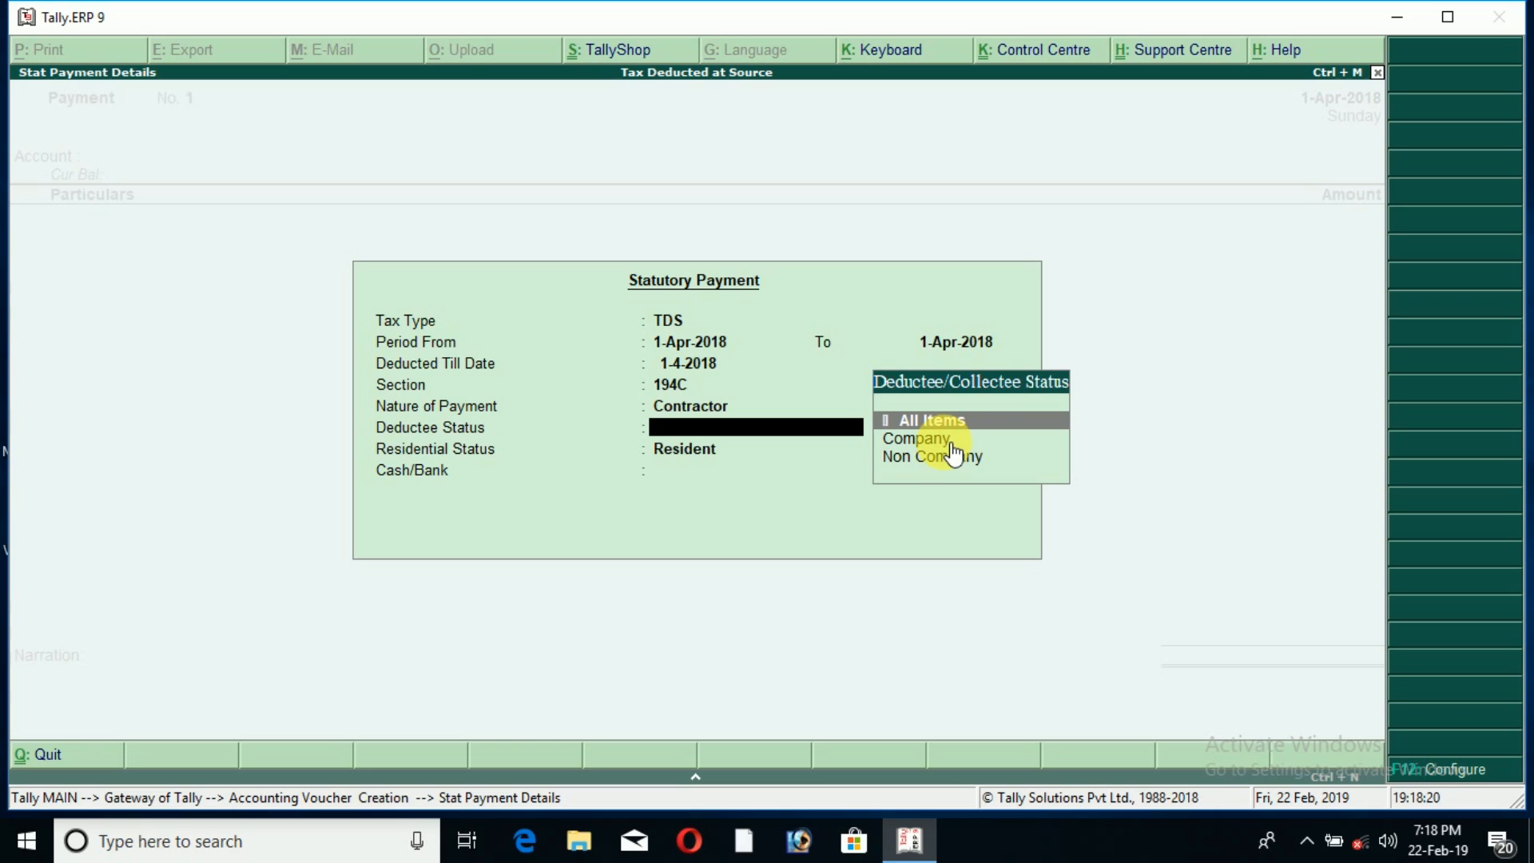
Step: Set deductee status and residential status to All Items, and pay the TDS from Axis Bank Ltd
key(Return)
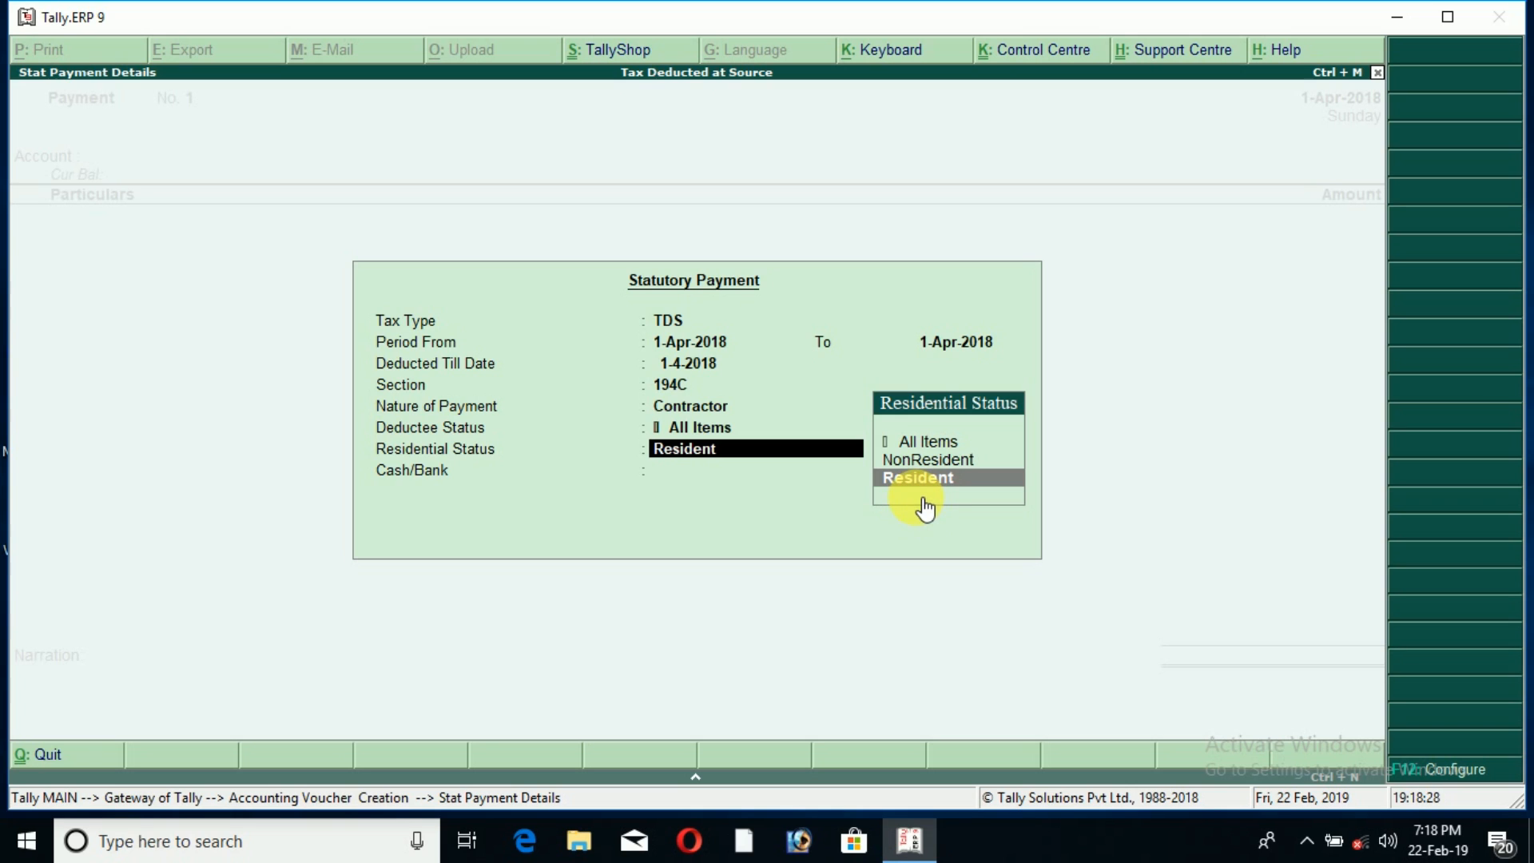
click(932, 444)
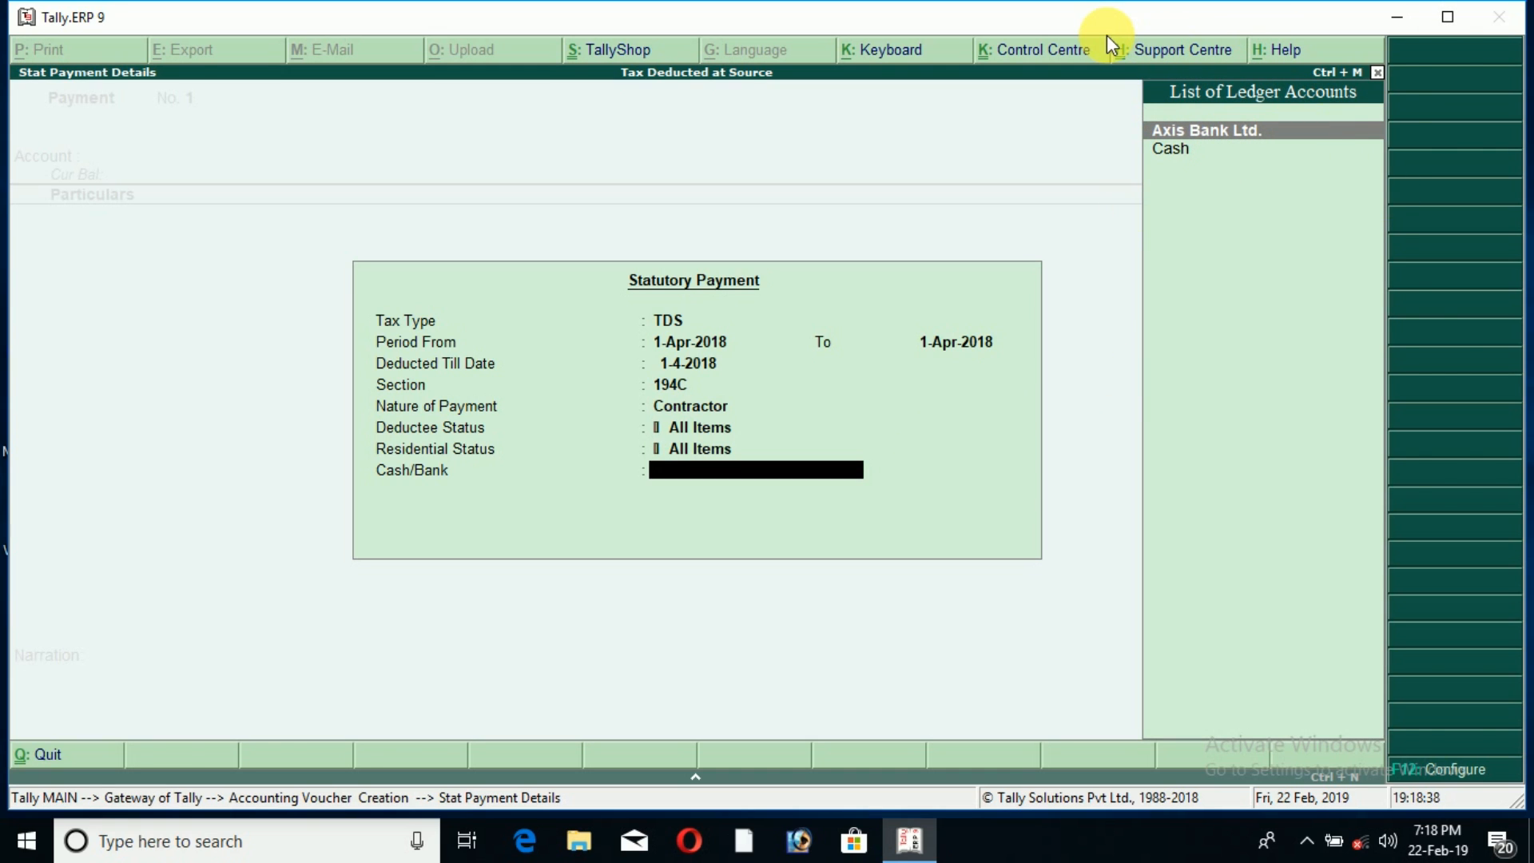
key(Return)
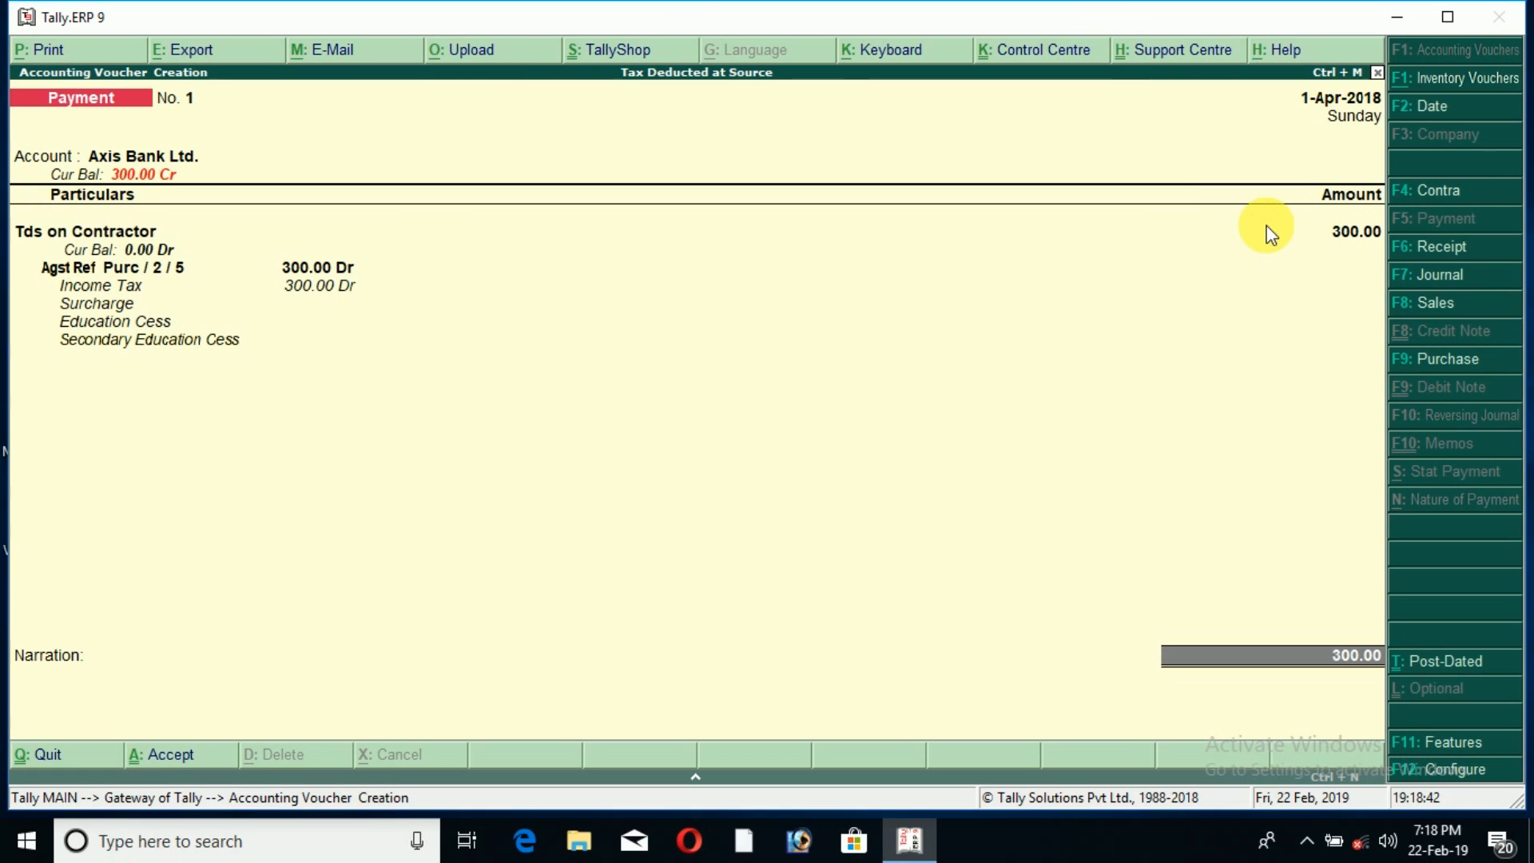
Step: Save the payment voucher for Tds on Contractor without a narration
key(Return)
key(Return)
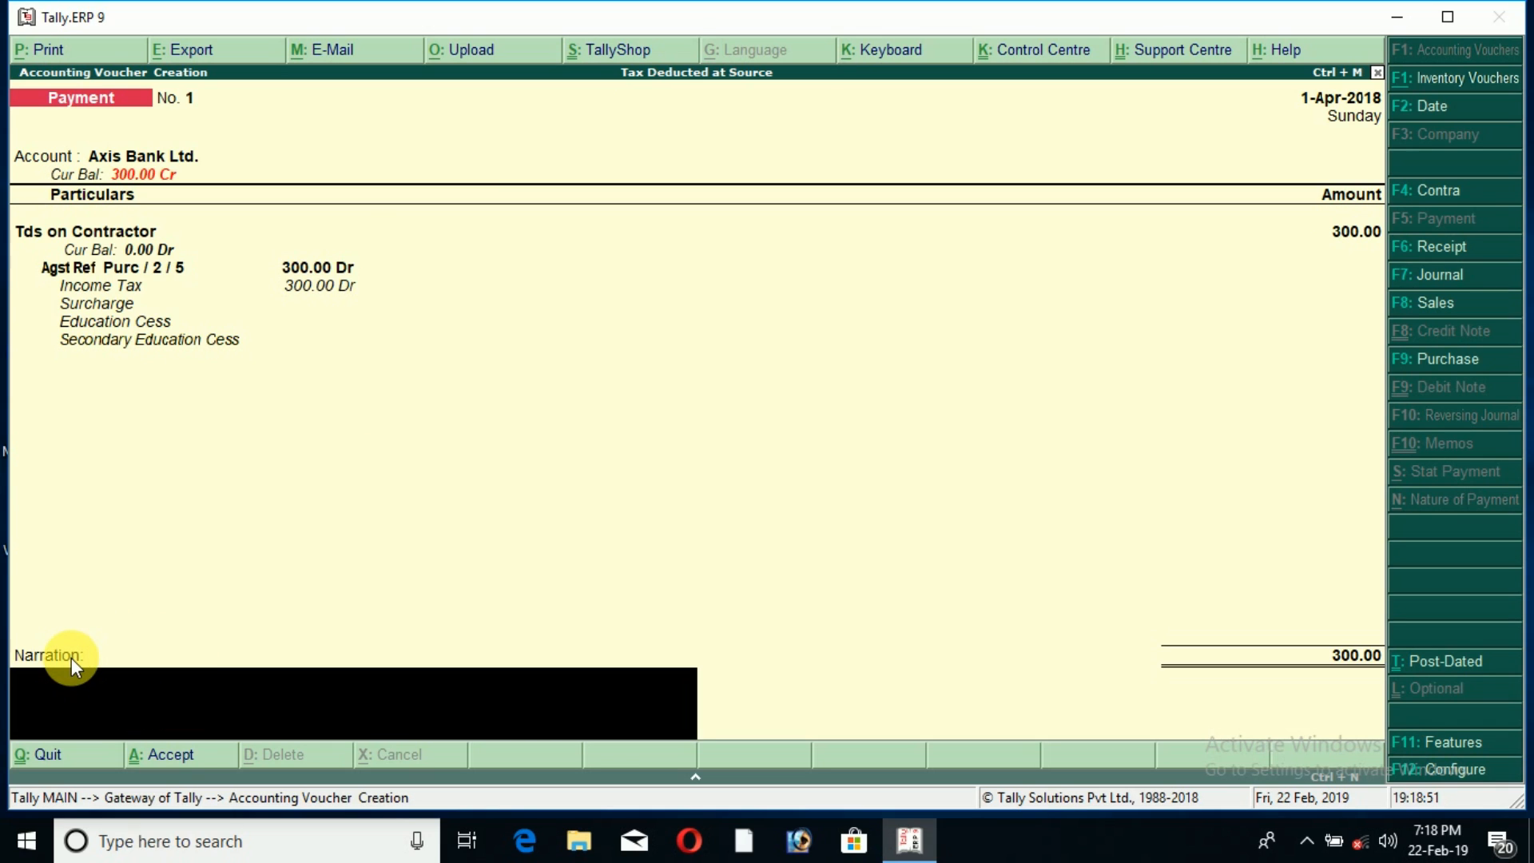
key(Return)
key(Return)
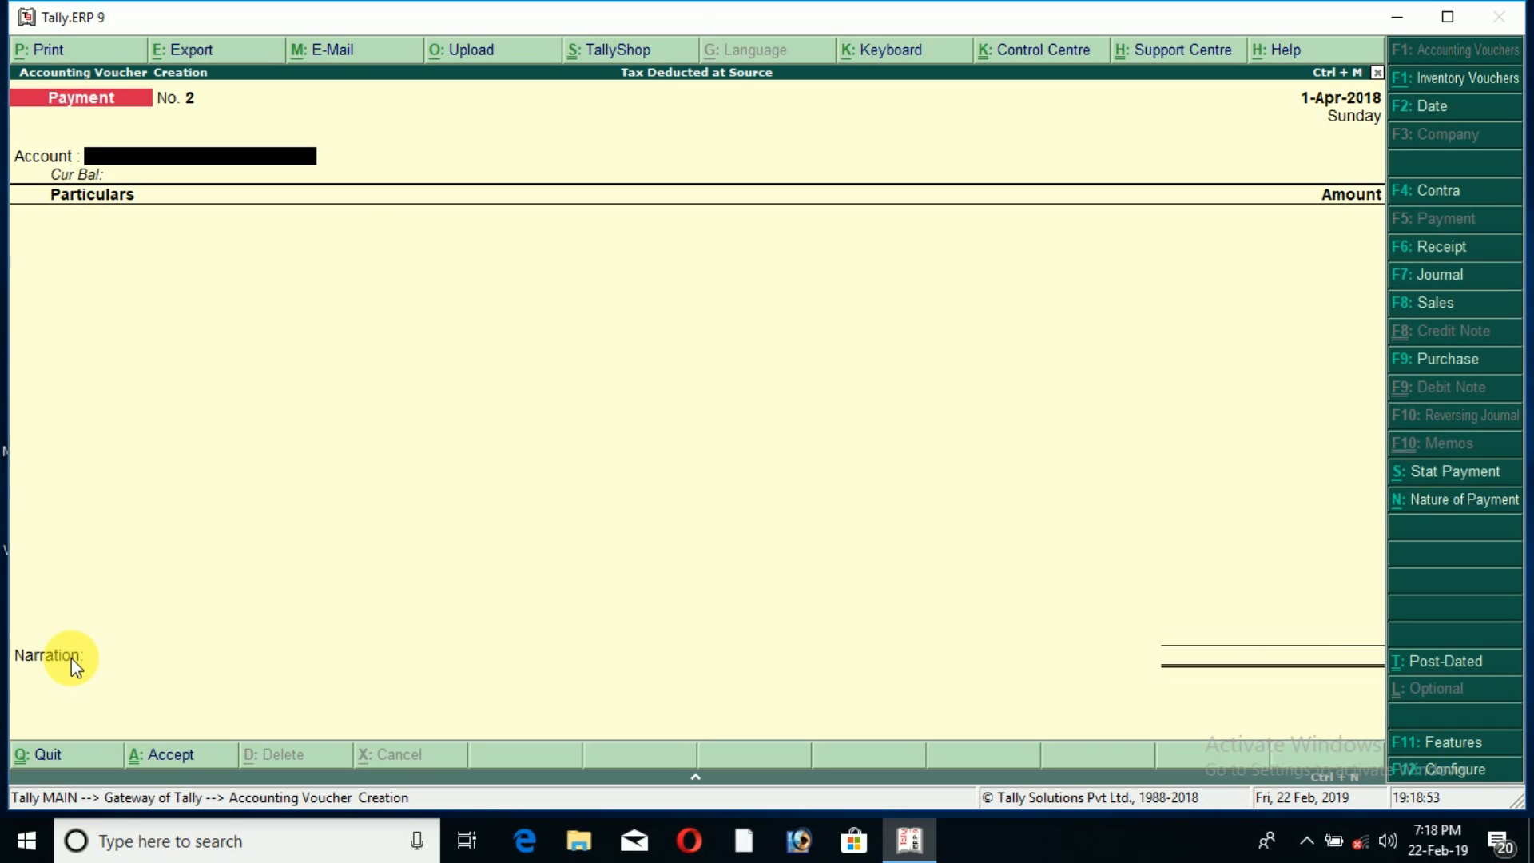
Step: Start a second statutory payment for TDS covering the period 1-Apr-2018 to 1-Apr-2018
key(alt+s)
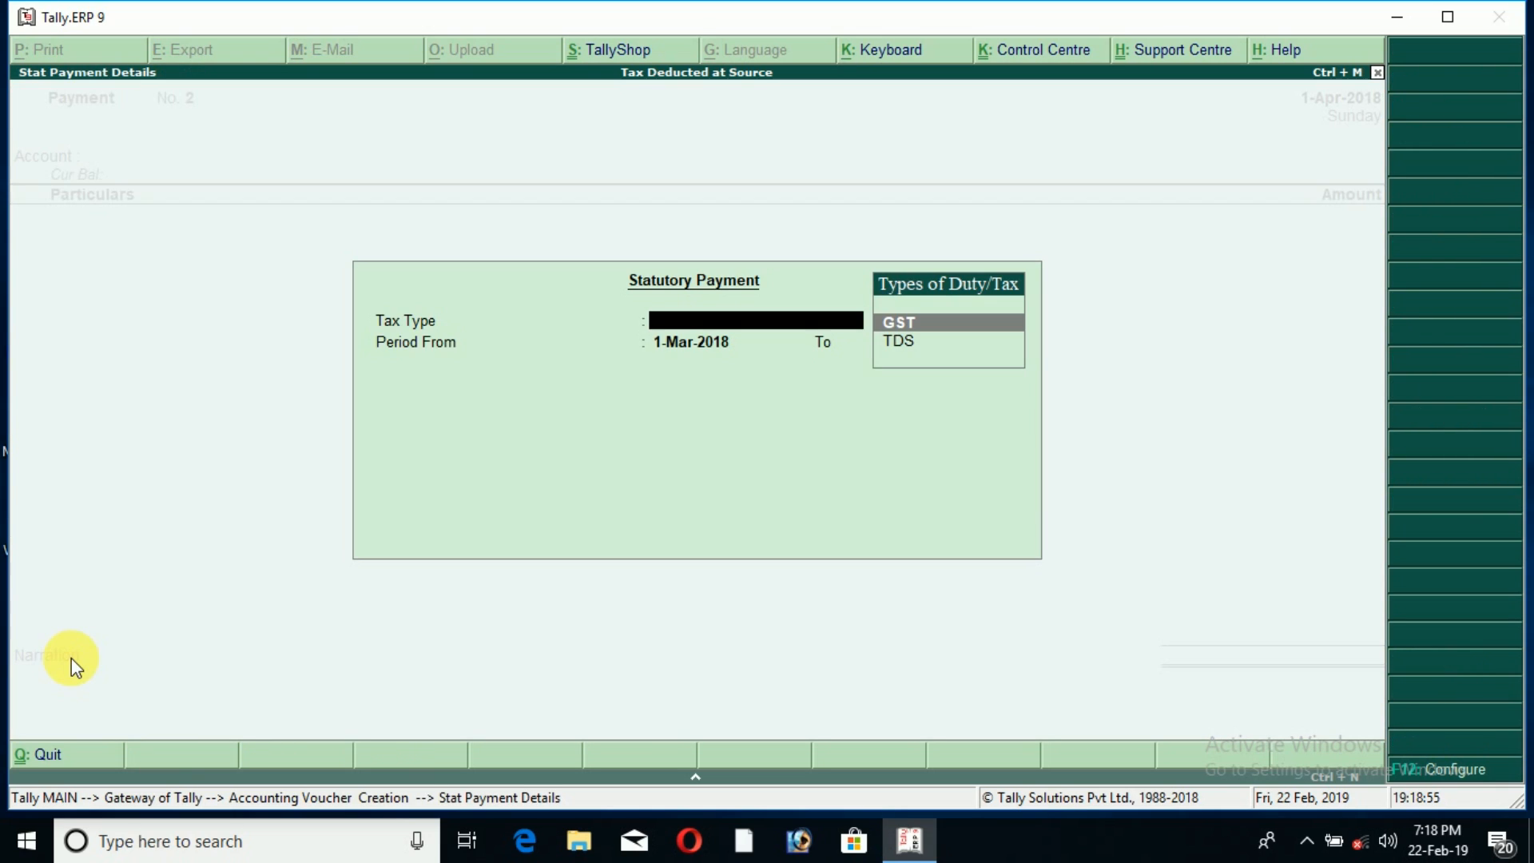
key(Down)
key(Return)
text(1)
key(Return)
text(1)
key(Return)
Step: Complete the statutory payment details for professional fee under section 194J, paid from Axis Bank Ltd
key(Return)
key(Return)
key(Return)
key(Return)
key(Return)
key(Return)
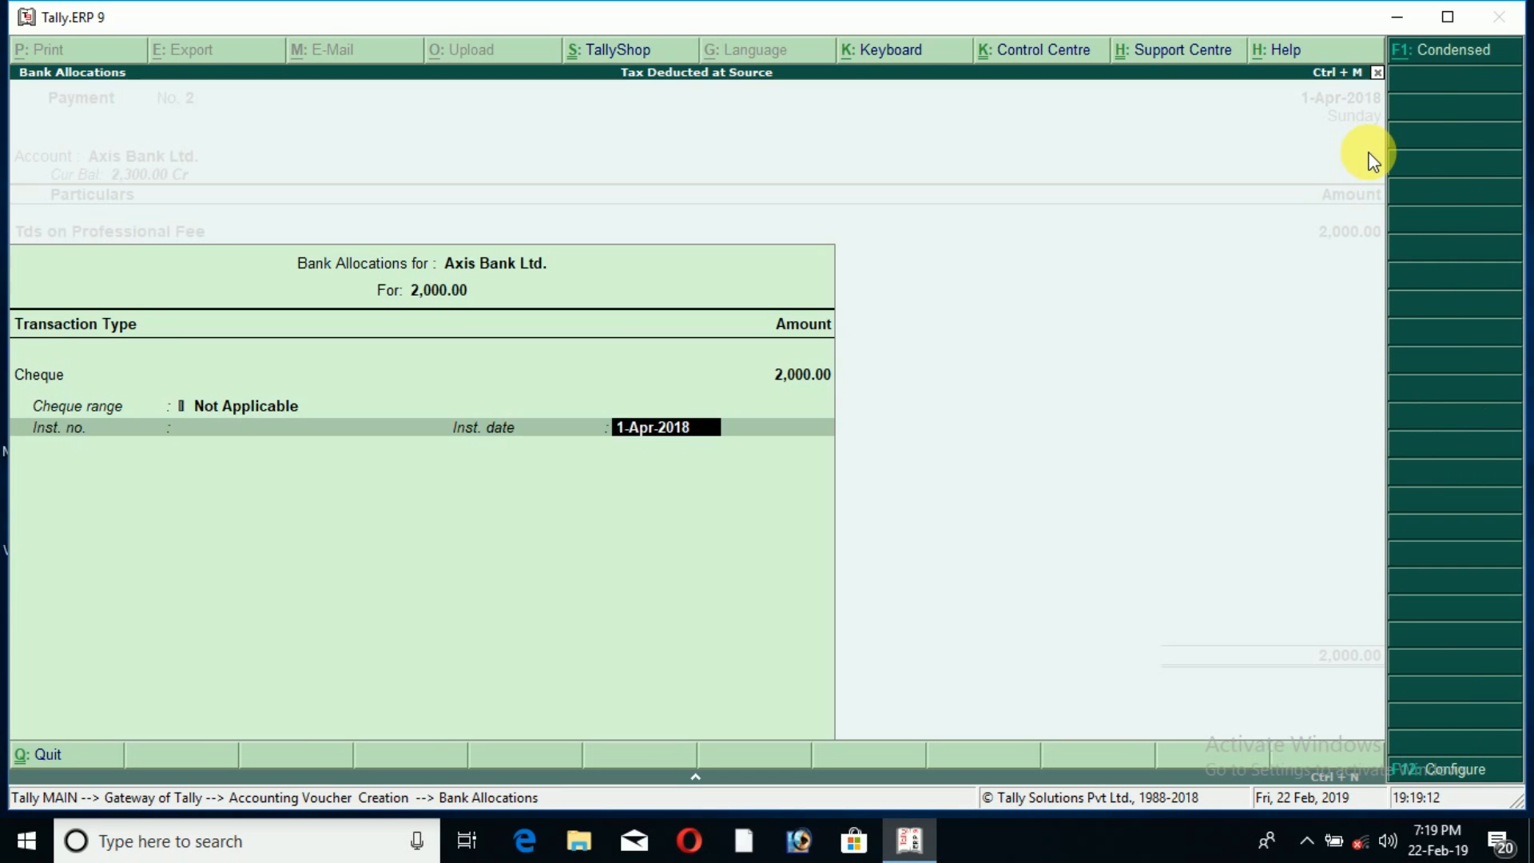
Step: Accept the Axis Bank Ltd. cheque allocation dated 1-Apr-2018, save the Tds on Professional Fee payment, and return to the Gateway of Tally
key(BackSpace)
key(Return)
key(Return)
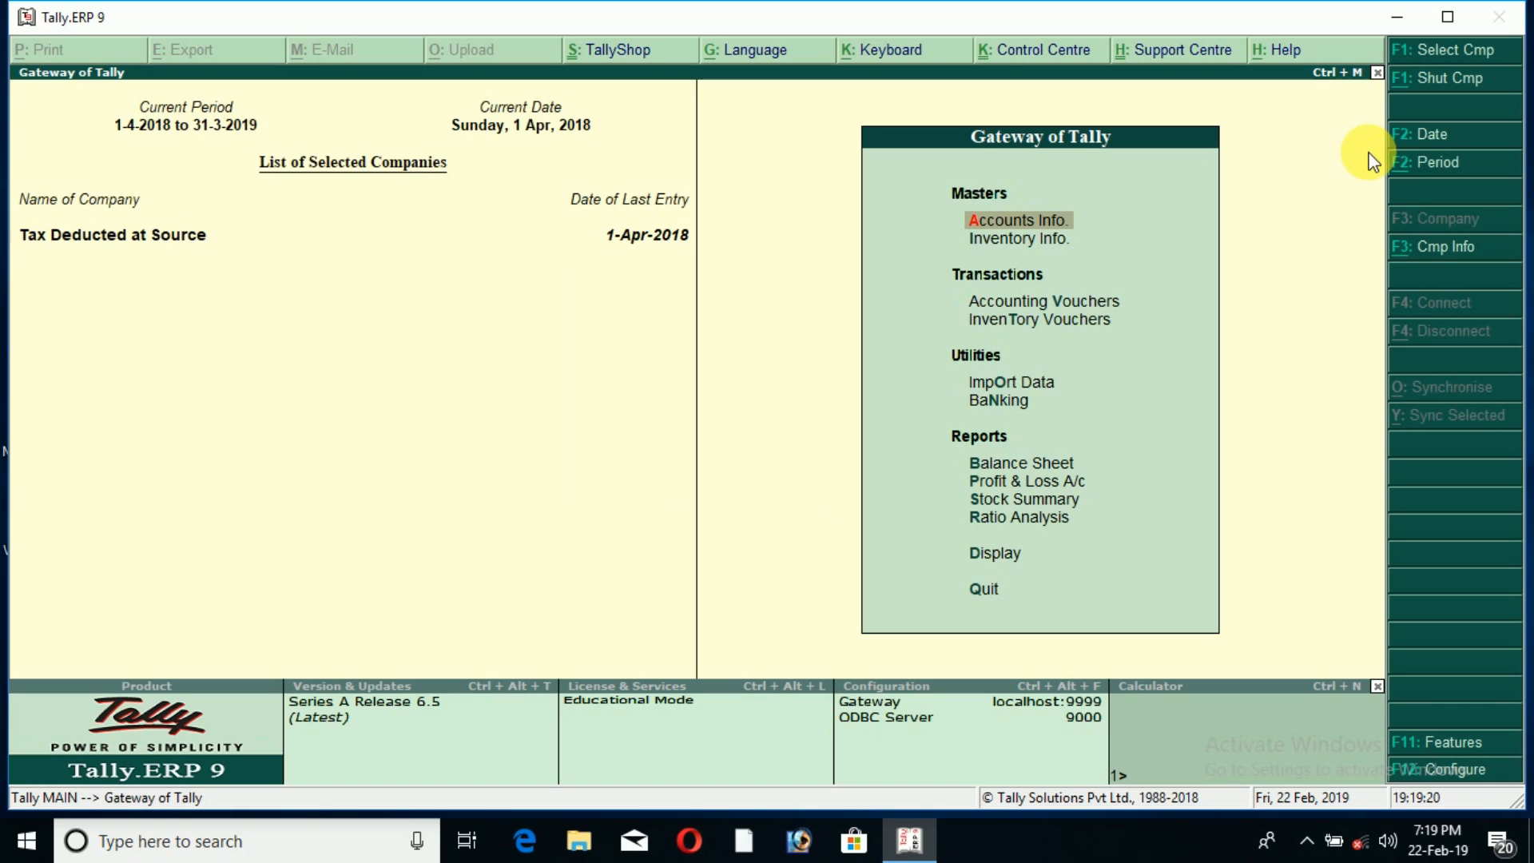
Step: Open the Duties & Taxes group from the Balance Sheet and check its ledger balances after the TDS payments
key(b)
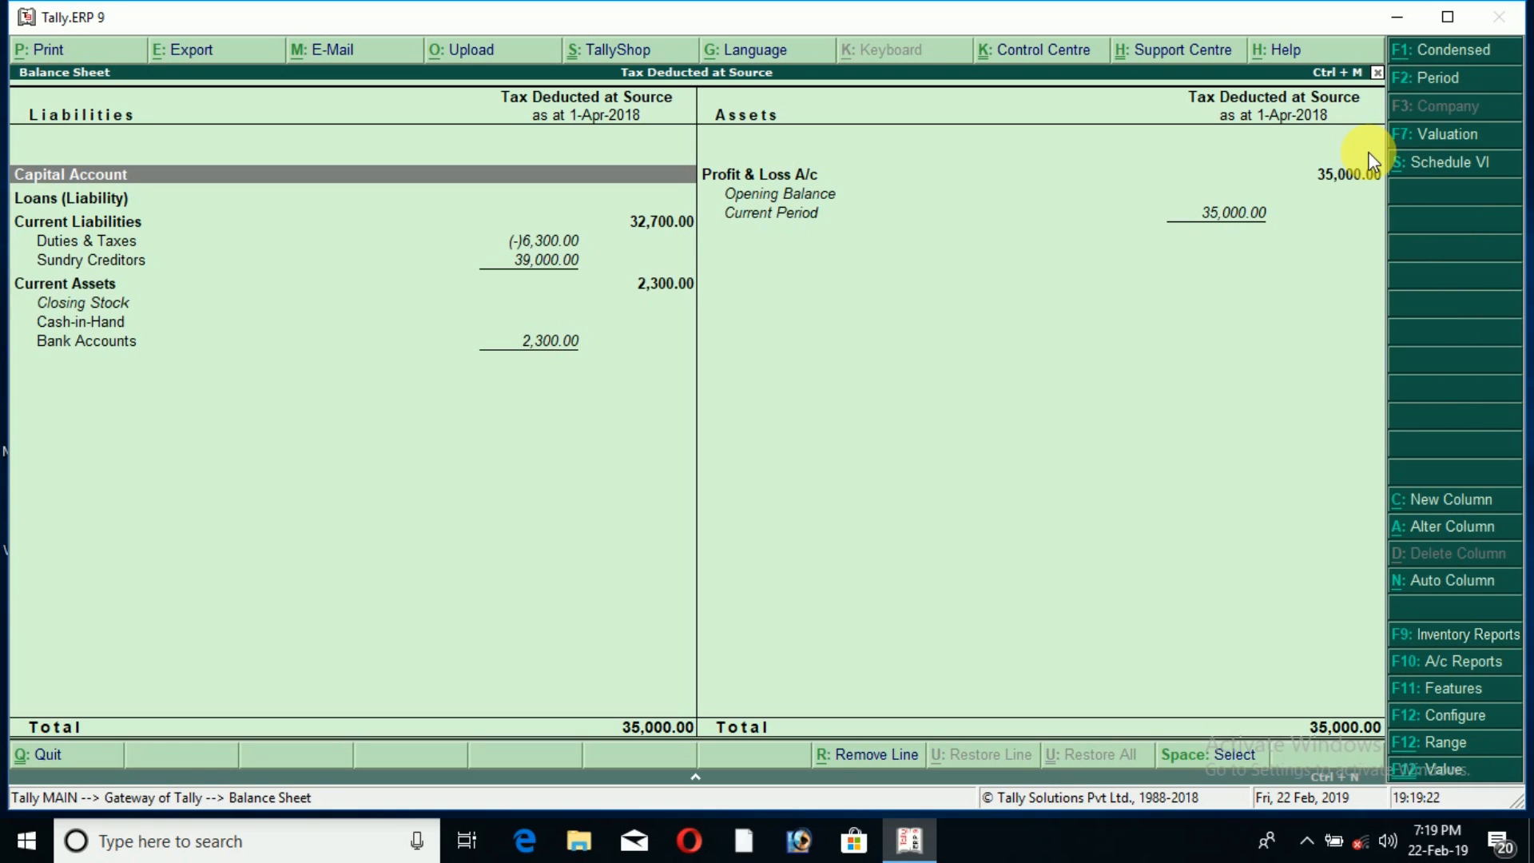
key(Down)
key(Down)
key(Down)
key(Down)
key(Down)
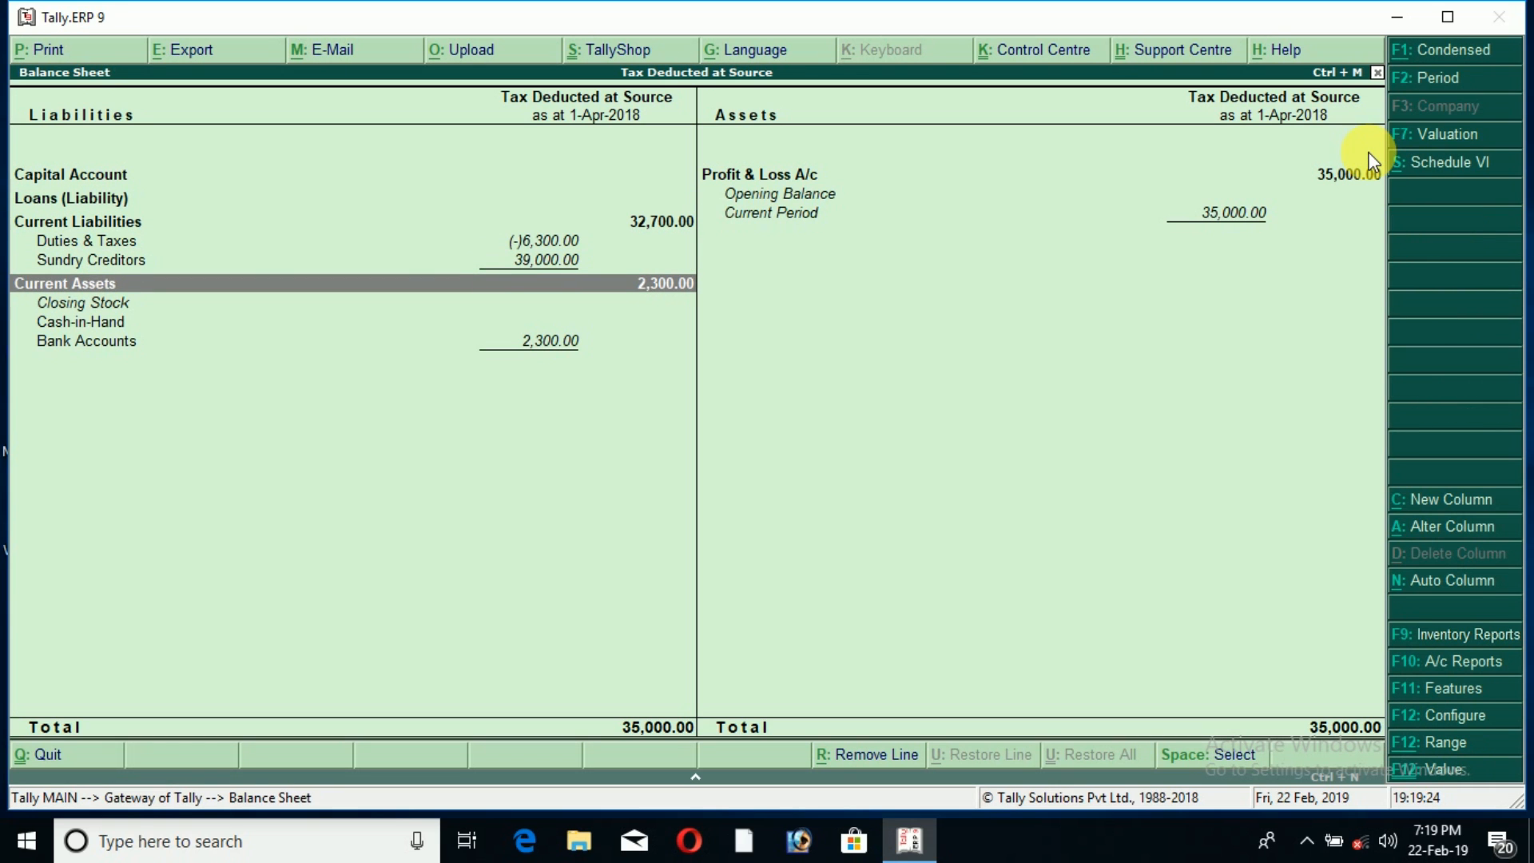
key(Up)
key(Up)
key(Return)
key(Down)
key(Up)
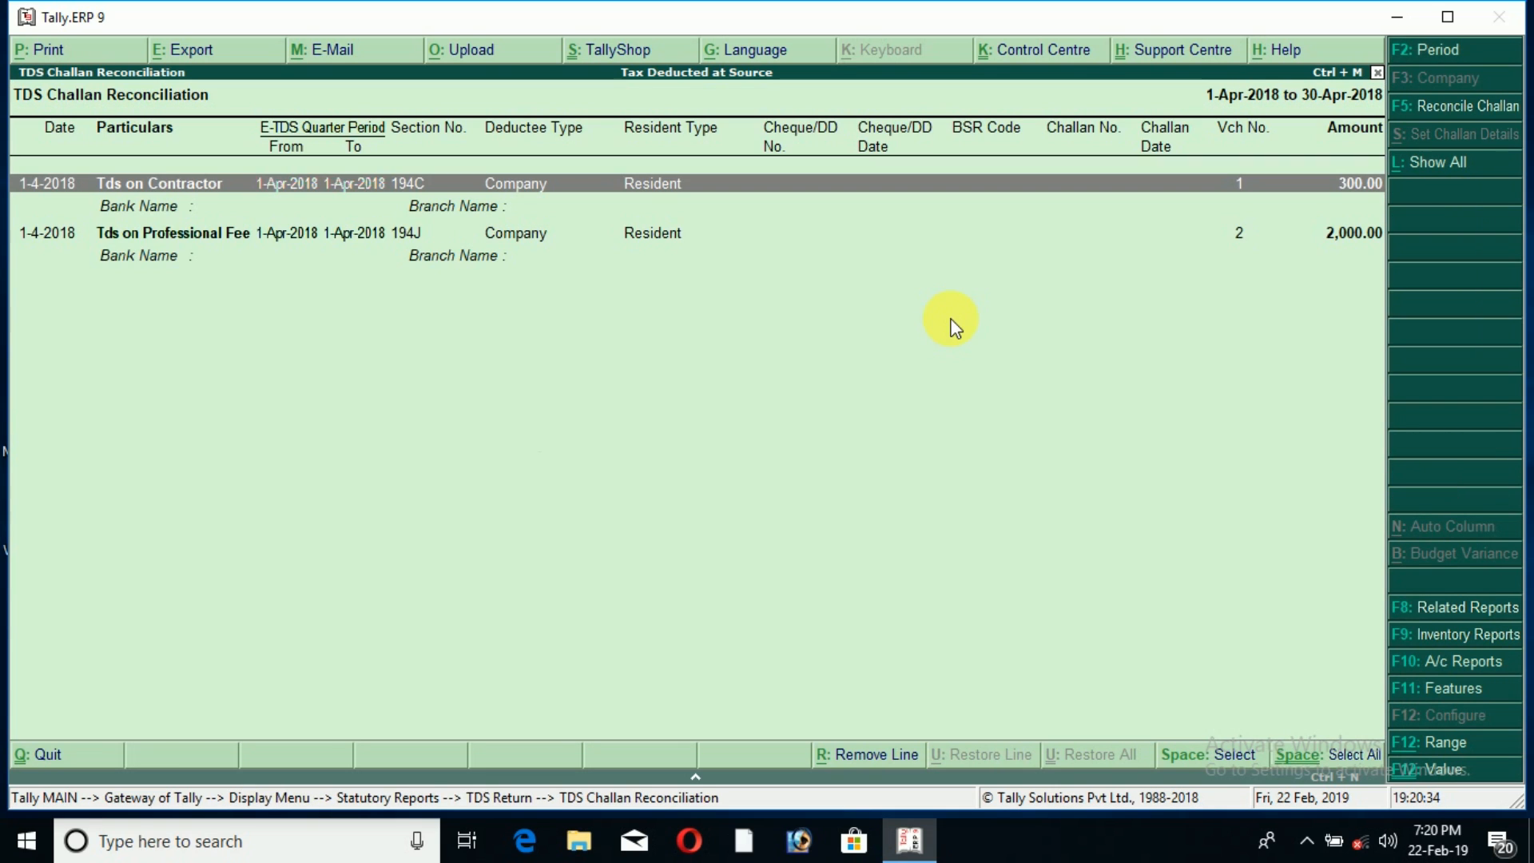